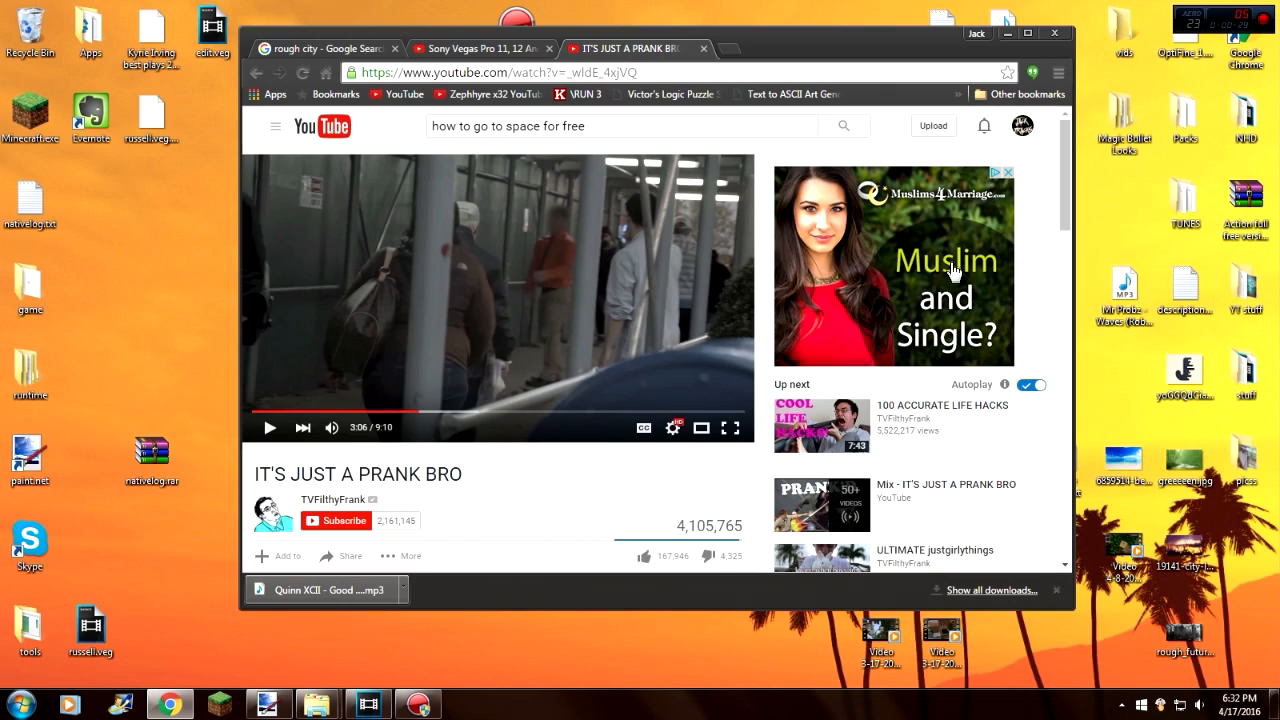
- Switch to Vegas Pro, look over all tracks of the song template project, and minimise it again
left_click(1008, 173)
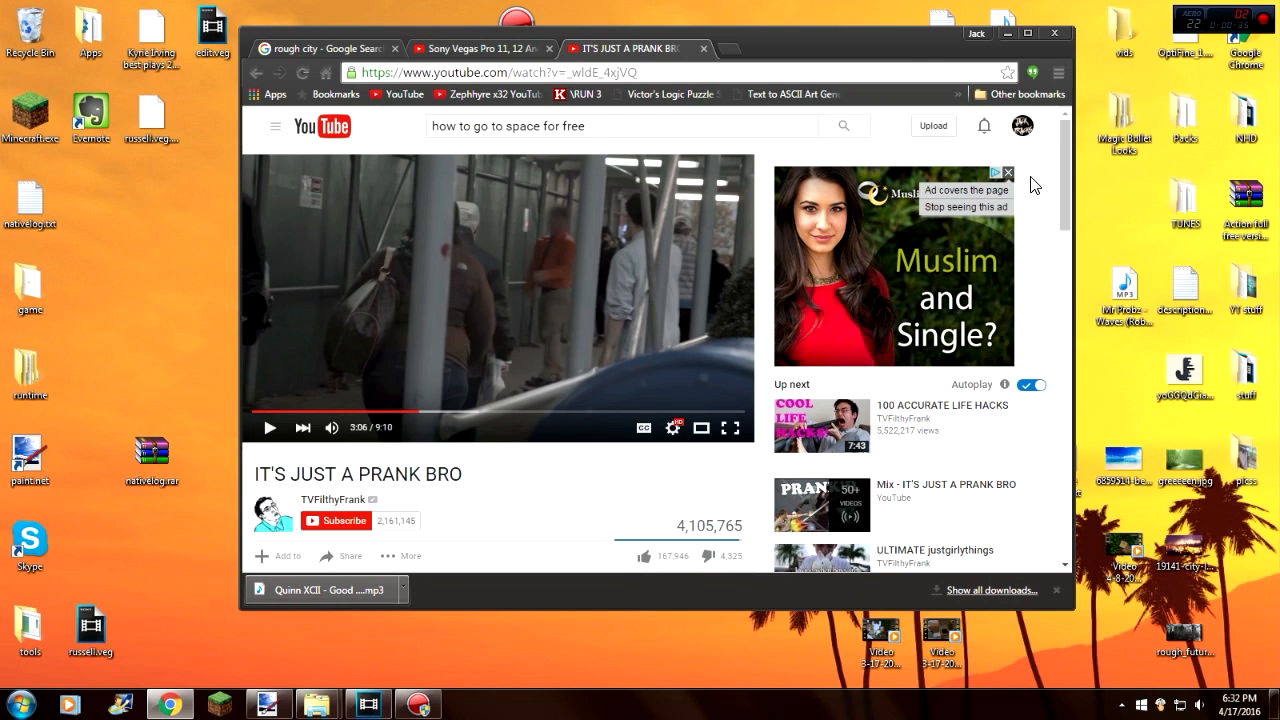
left_click(368, 705)
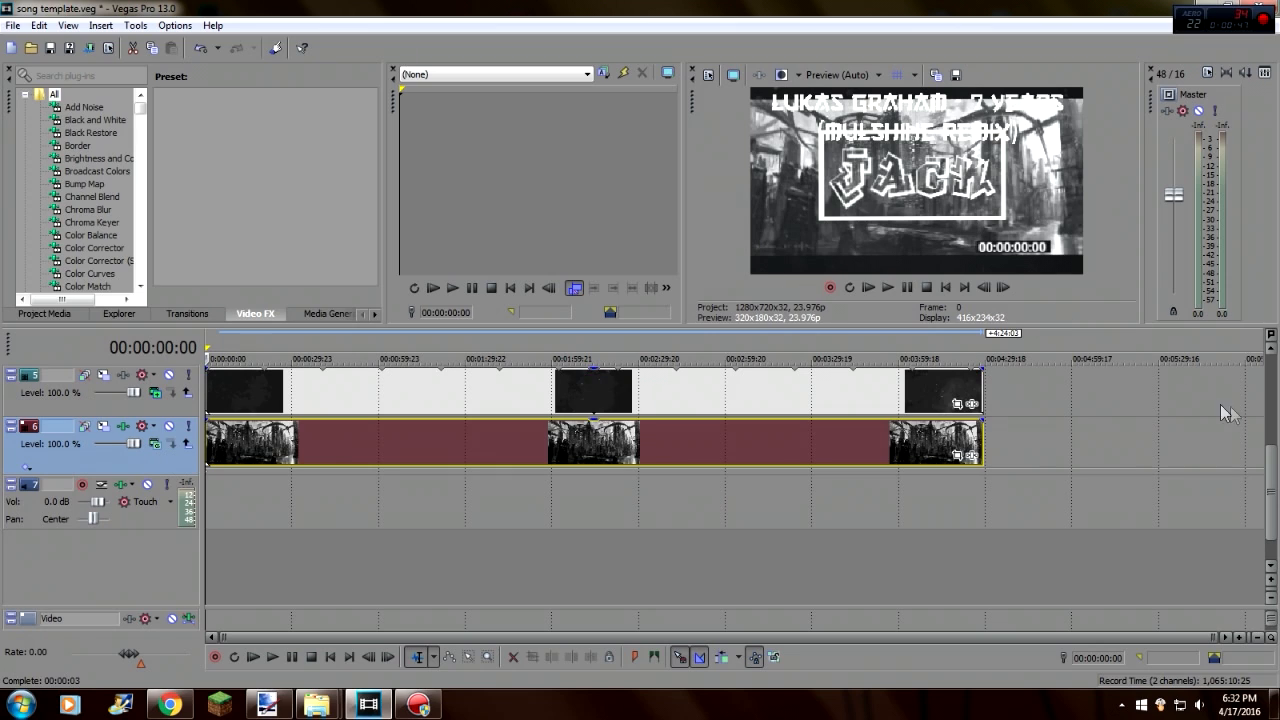
left_click_drag(1271, 490, 1273, 525)
left_click_drag(1273, 570, 1265, 362)
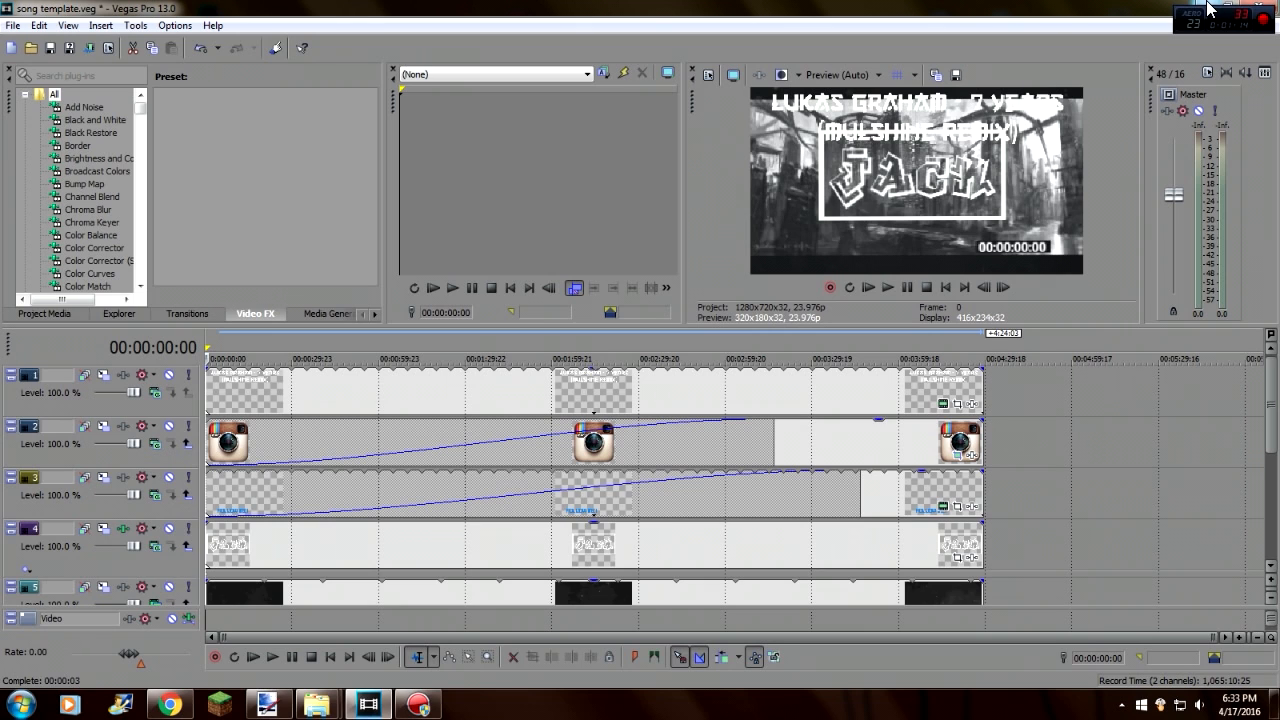
left_click(1210, 8)
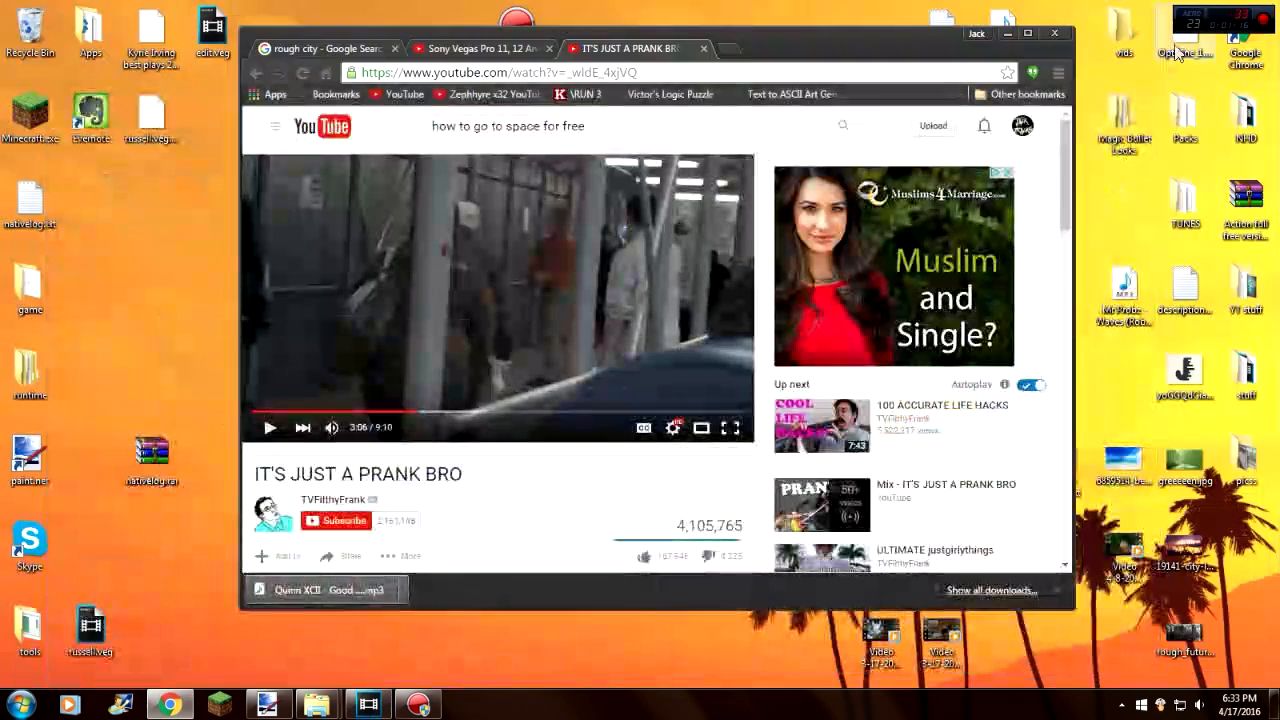
- Bring up the Sony Vegas Pro Effects Pack 8 video and briefly play its opening
left_click(465, 50)
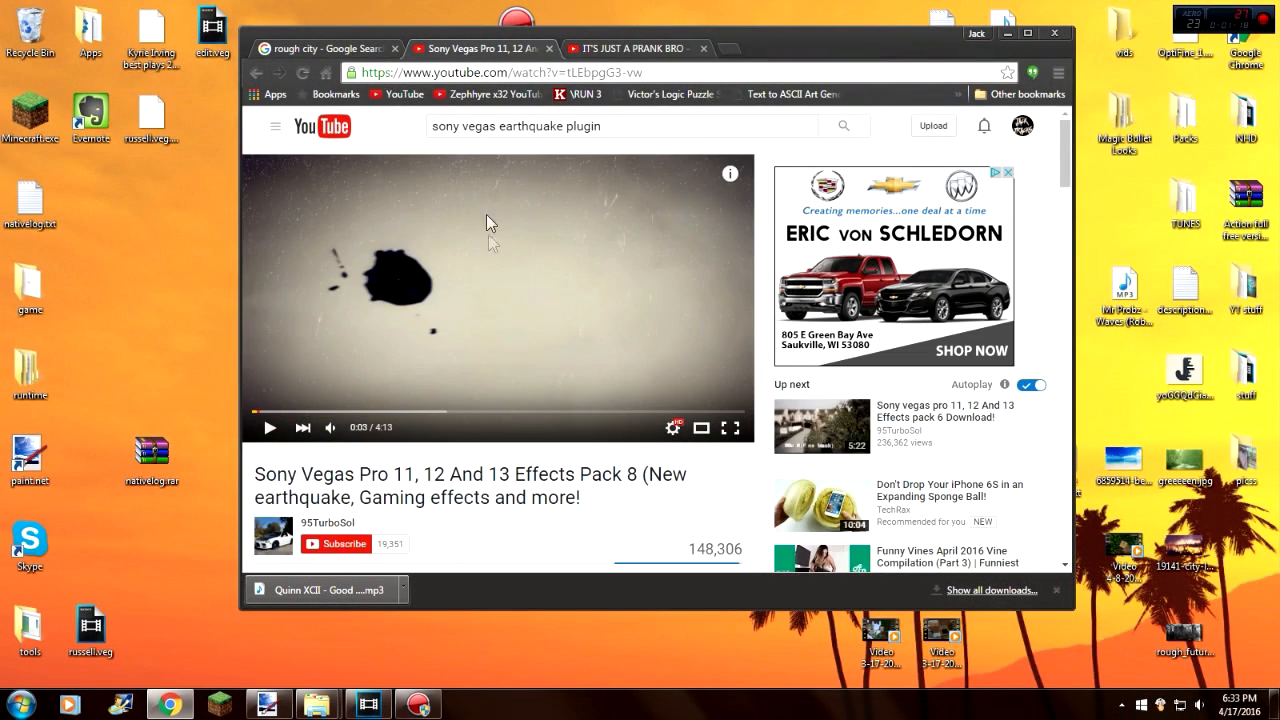
scroll(550, 346, "down", 8)
scroll(549, 409, "up", 8)
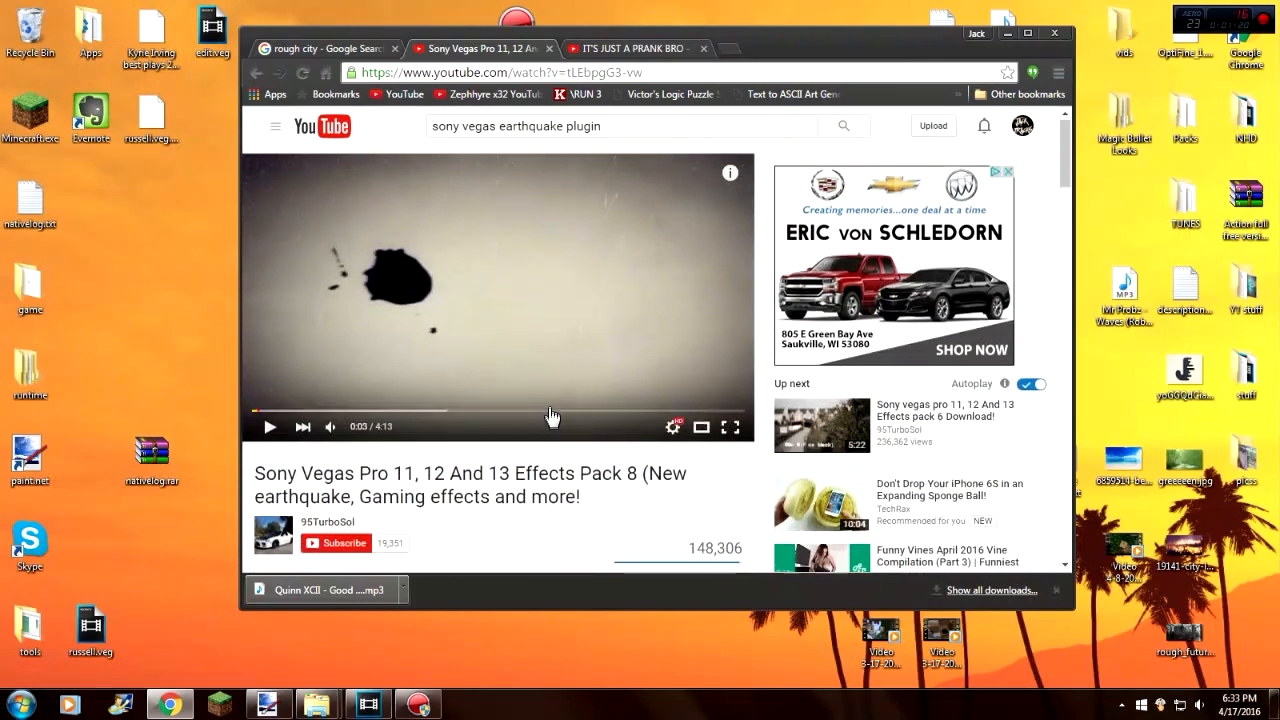
left_click(537, 293)
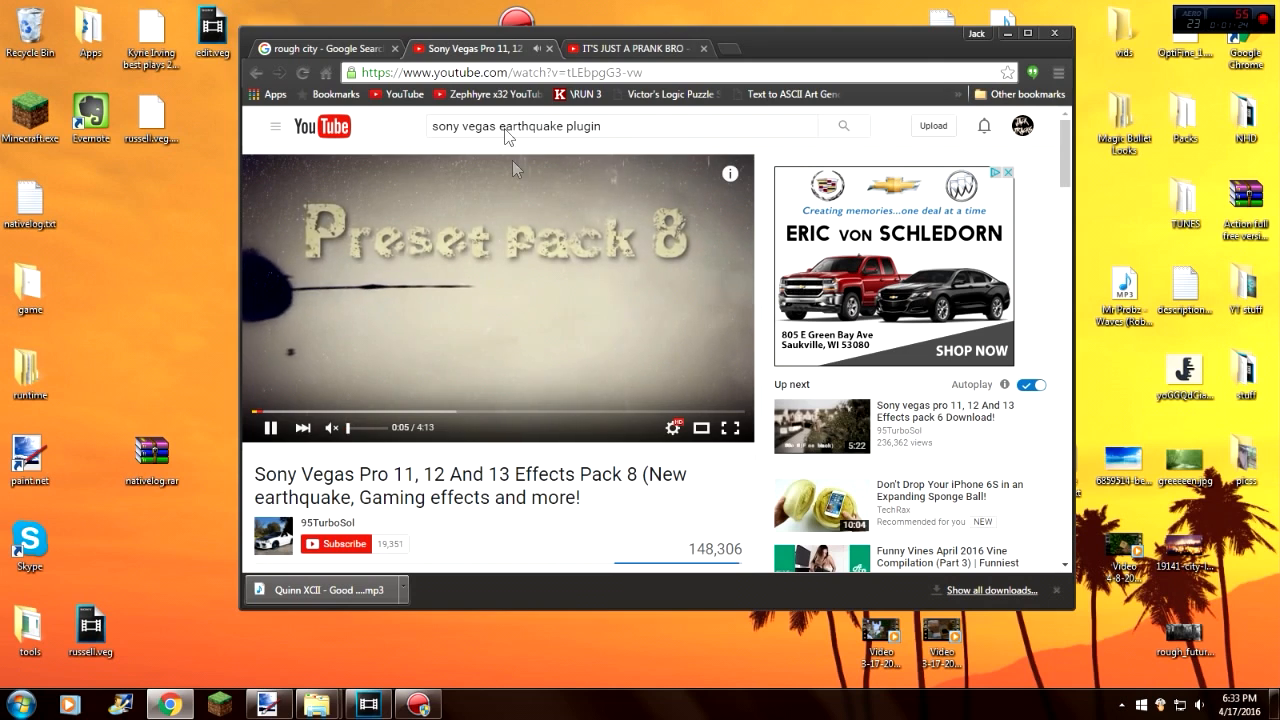
left_click(546, 268)
- Examine the effects pack video's title and description, and skip the video to 2:49
scroll(537, 313, "down", 2)
left_click_drag(603, 263, 256, 232)
left_click(301, 228)
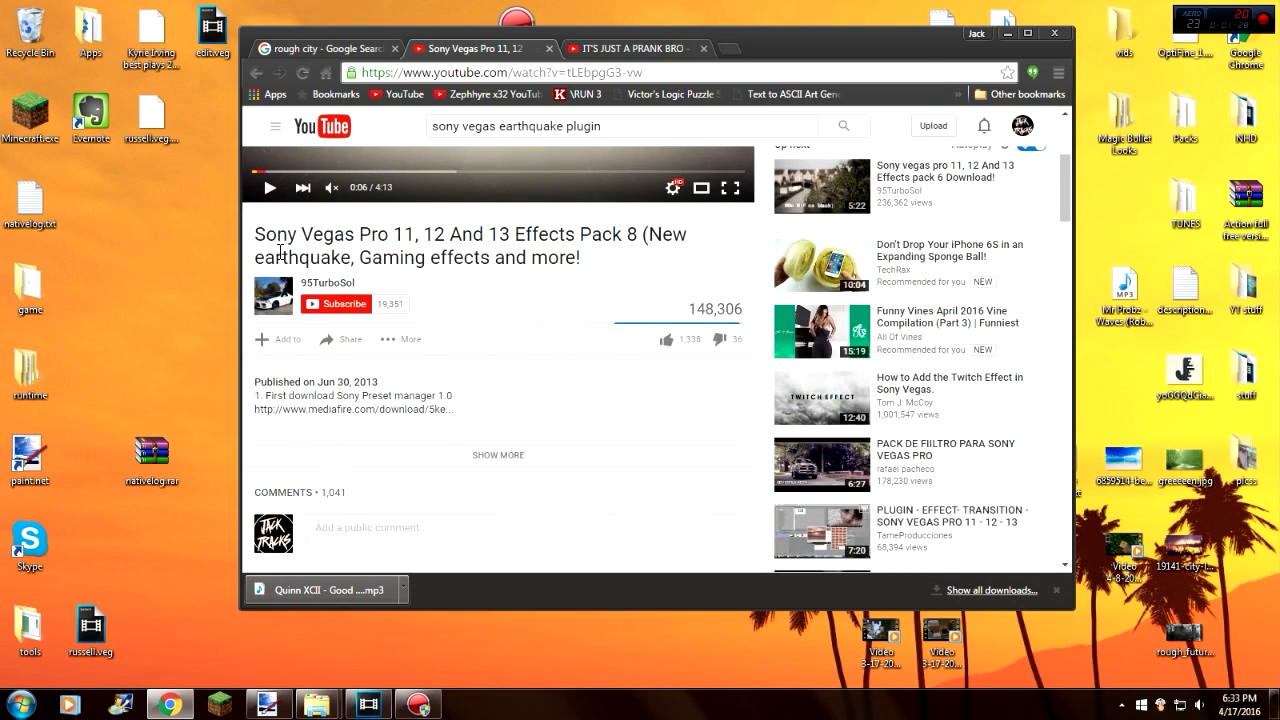
scroll(474, 349, "down", 2)
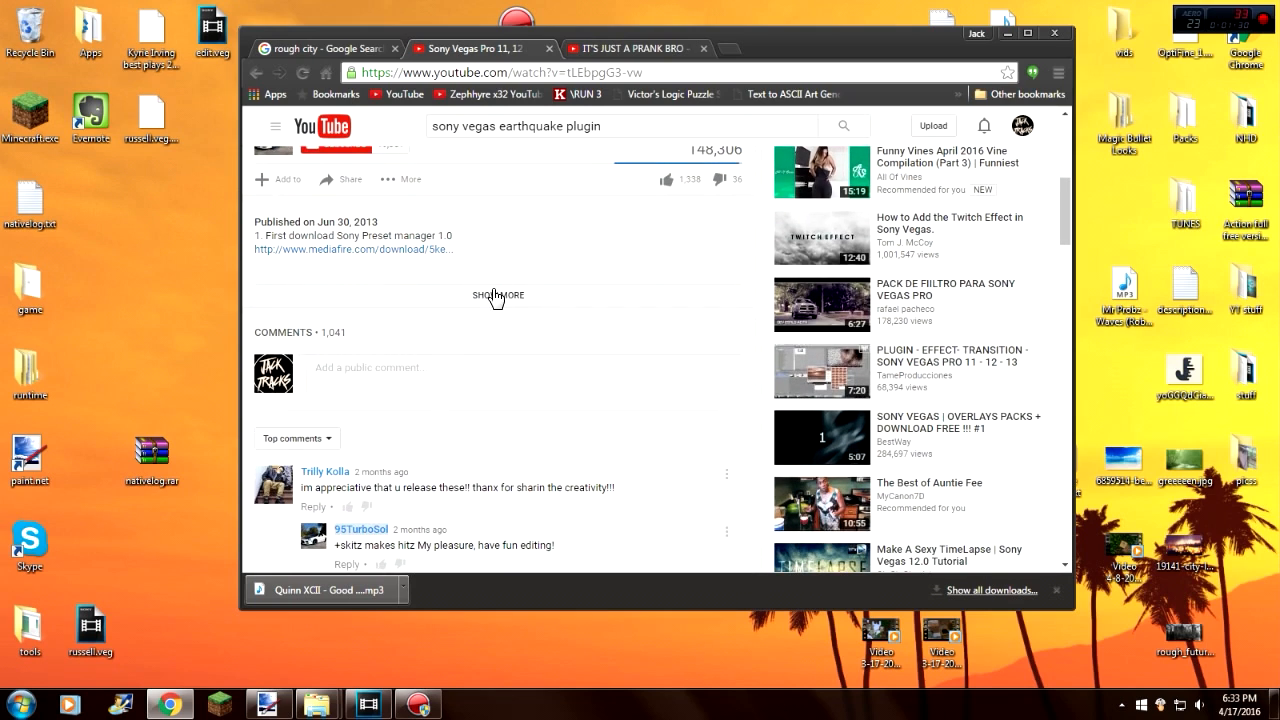
scroll(500, 295, "up", 3)
scroll(514, 300, "up", 1)
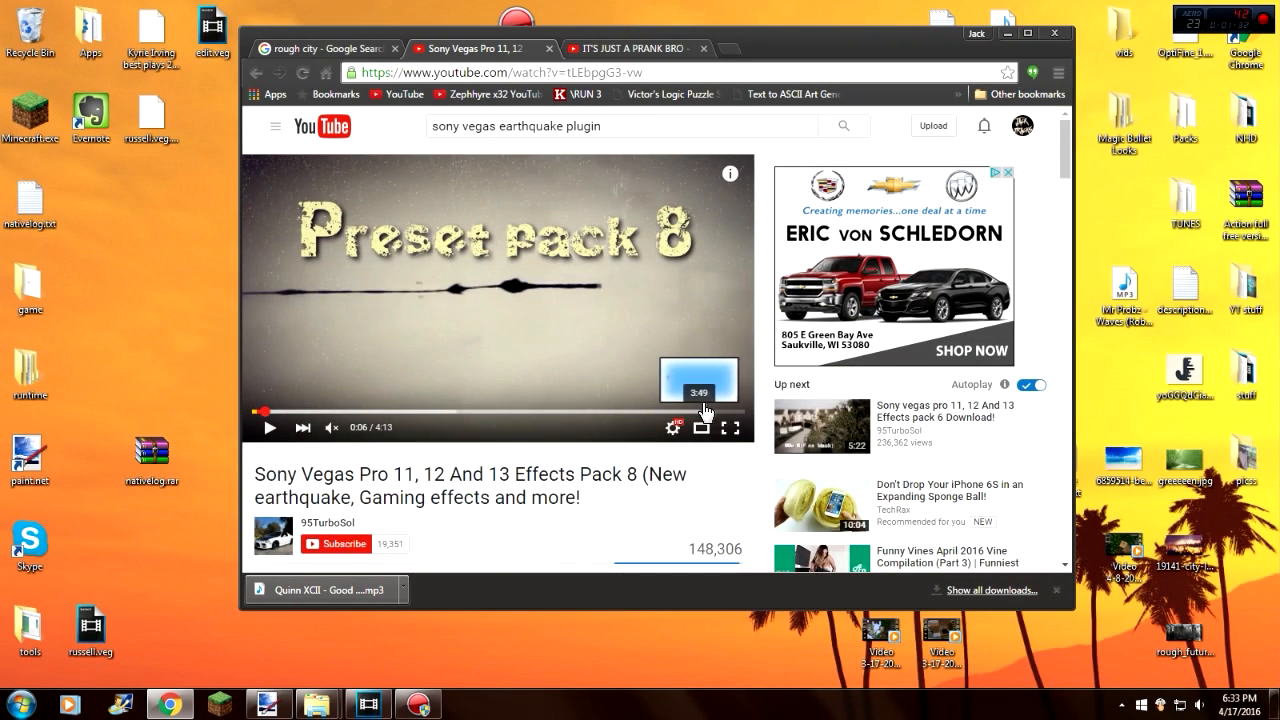
left_click(586, 412)
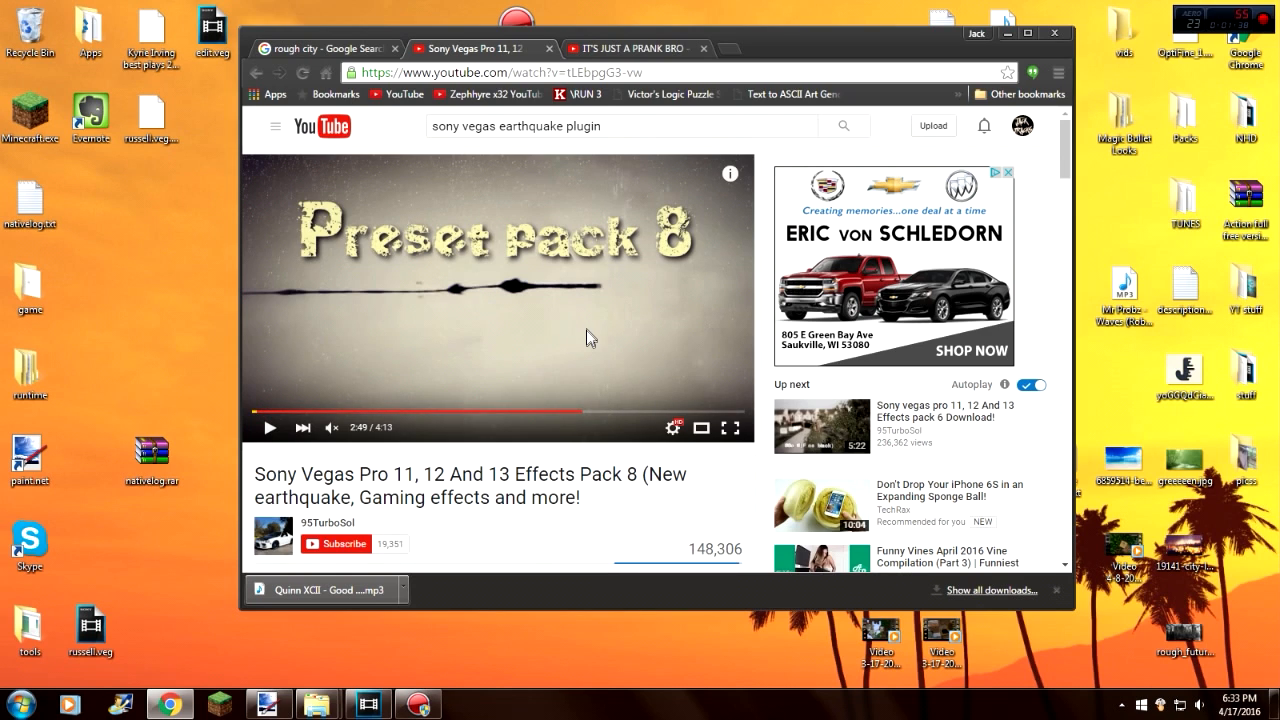
- Examine the download links for Sony Preset manager 1.0 and the preset pack in the full video description
scroll(545, 410, "down", 5)
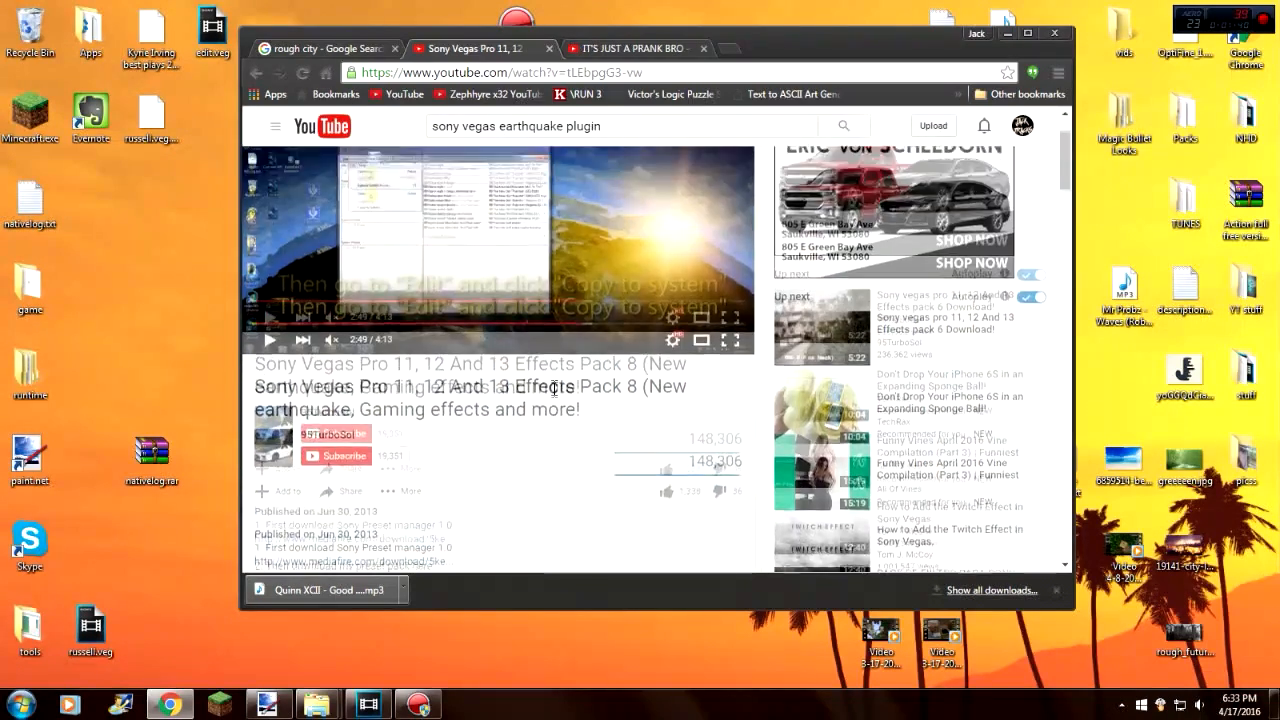
scroll(537, 388, "down", 3)
scroll(537, 388, "up", 3)
scroll(553, 337, "up", 3)
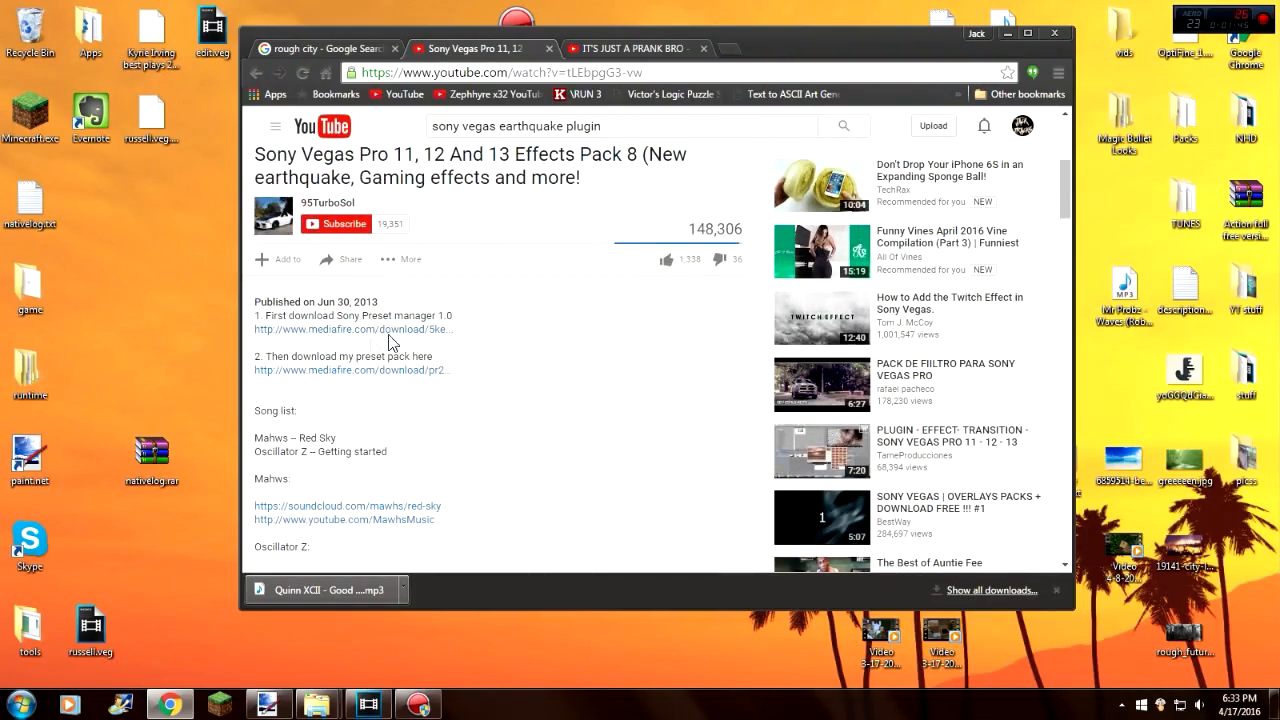
left_click_drag(504, 387, 259, 306)
left_click(276, 298)
scroll(276, 300, "up", 5)
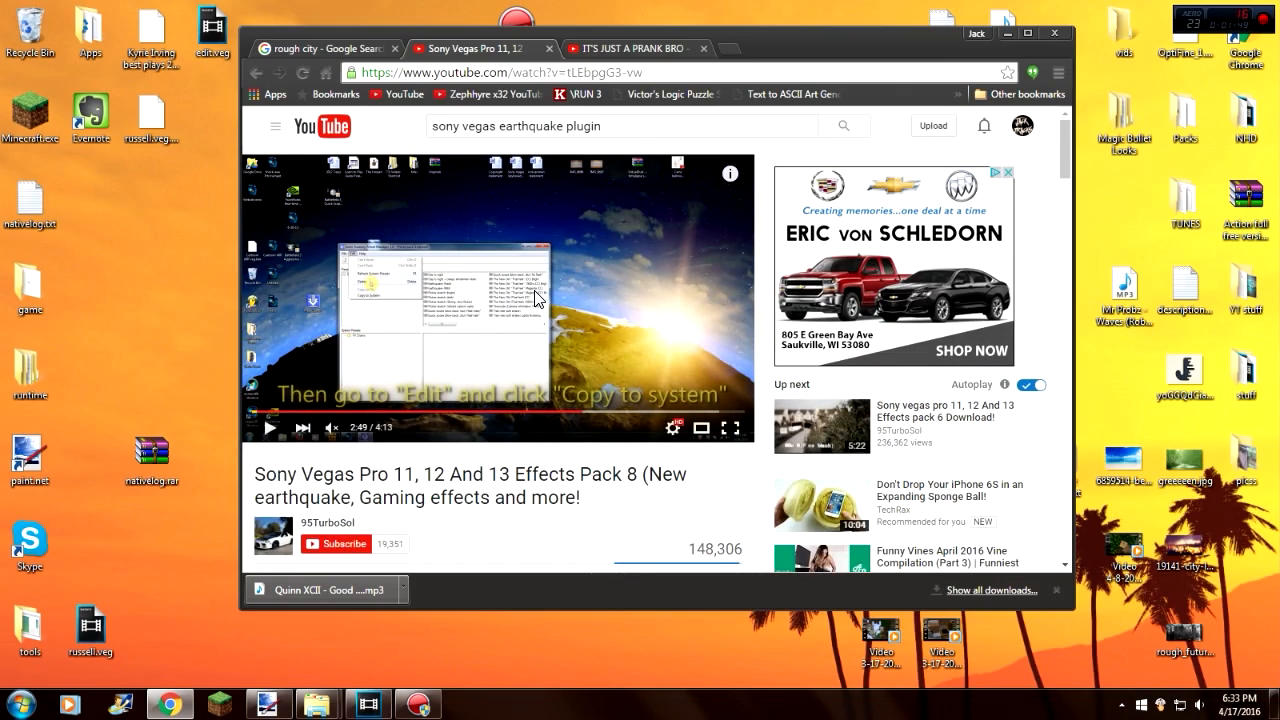
scroll(531, 331, "down", 5)
scroll(531, 343, "up", 5)
scroll(506, 530, "down", 5)
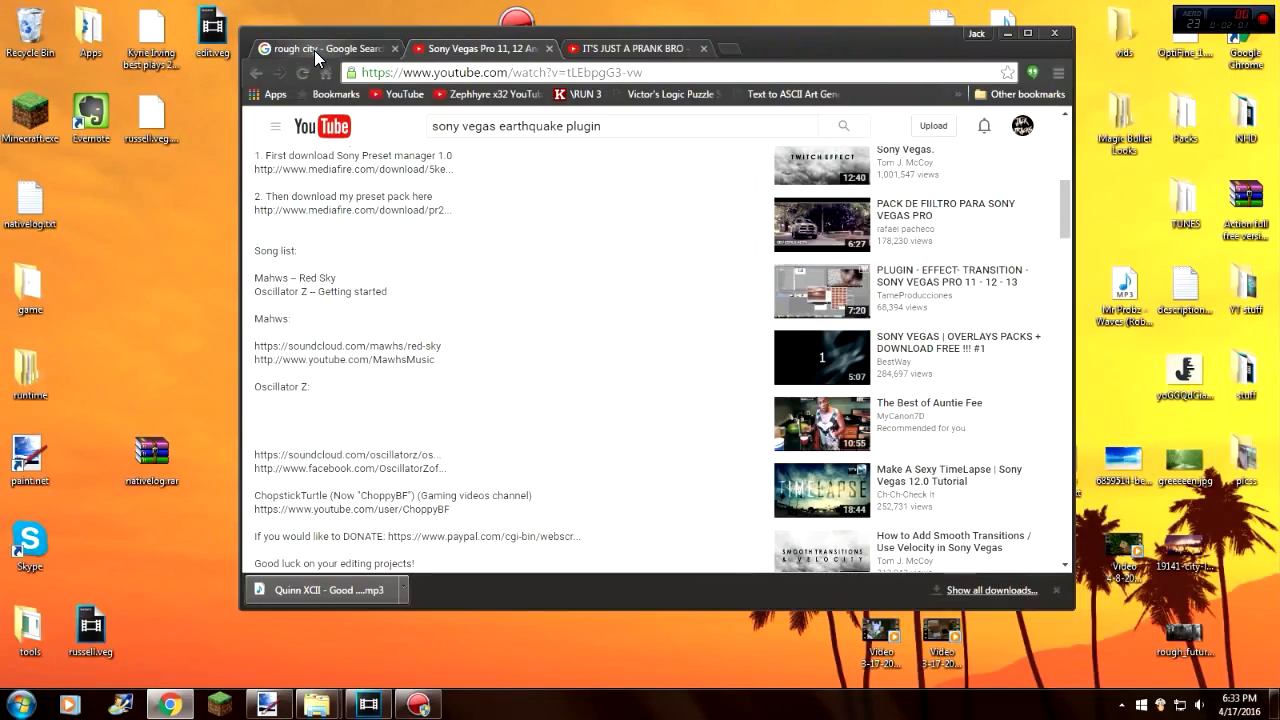
left_click(314, 50)
left_click(486, 42)
scroll(720, 266, "up", 5)
scroll(520, 412, "down", 6)
scroll(520, 412, "up", 6)
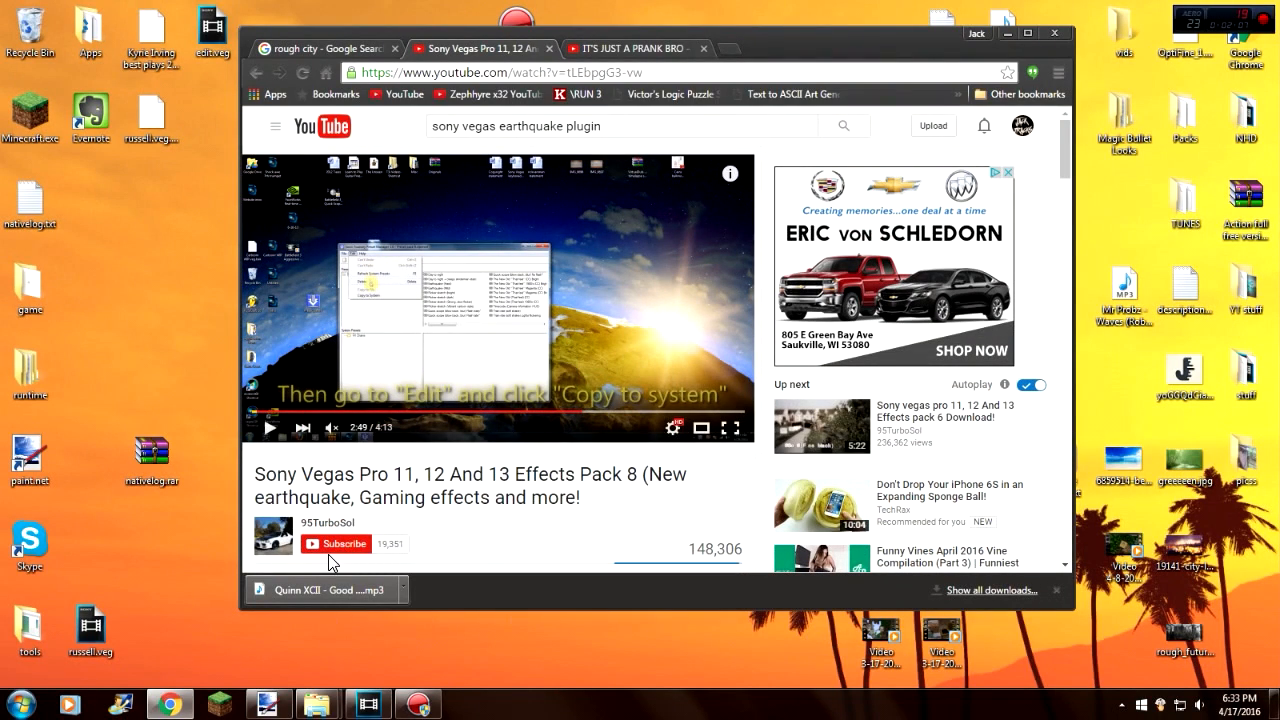
- Place the downloaded Quinn XCII - Good Friend MP3 file on the desktop from the browser's downloads
left_click_drag(356, 592, 184, 333)
left_click_drag(190, 284, 152, 290)
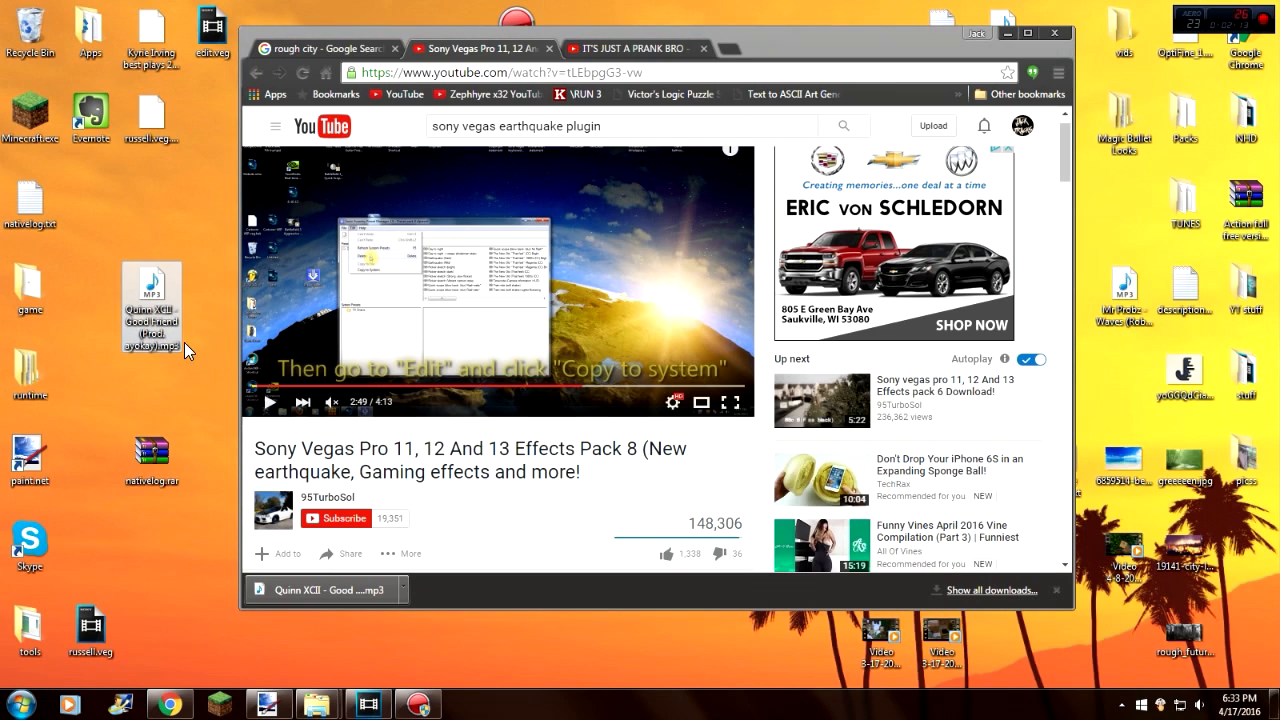
- Preview the Quinn XCII song from about 1:00 with the volume lowered to 14, and minimise the paused player
double_click(165, 300)
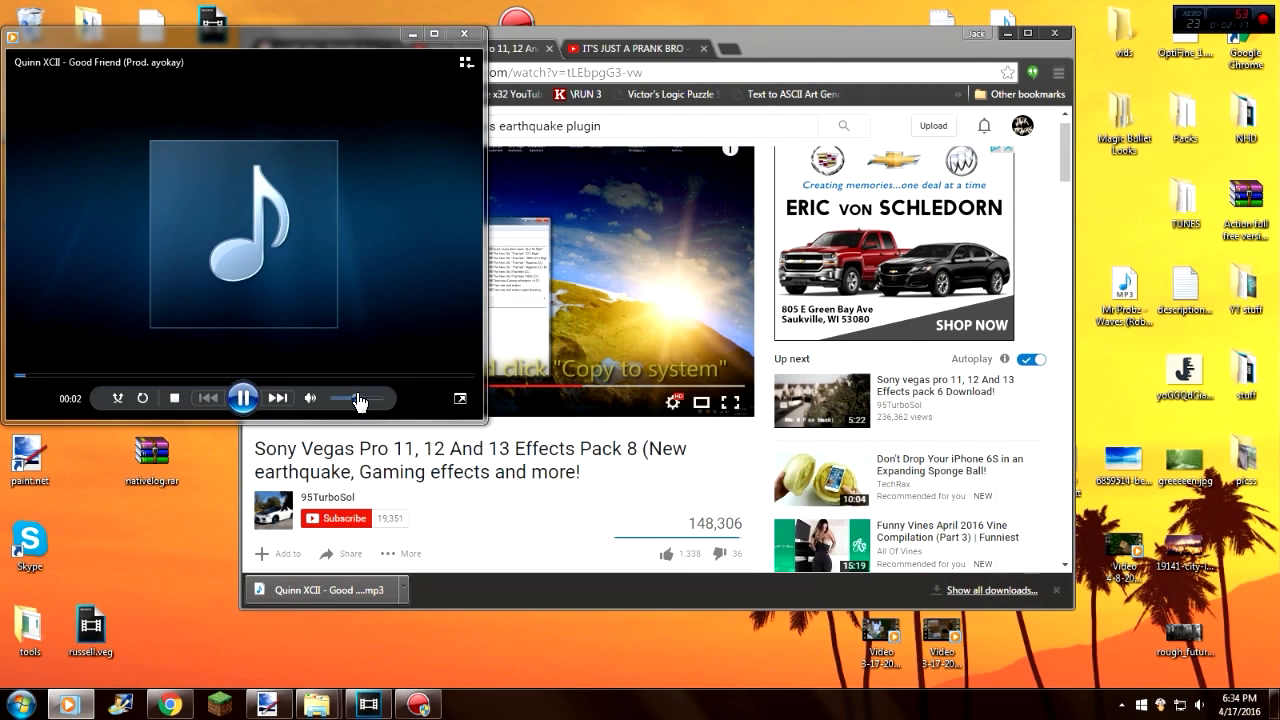
left_click(143, 376)
left_click_drag(356, 398, 342, 405)
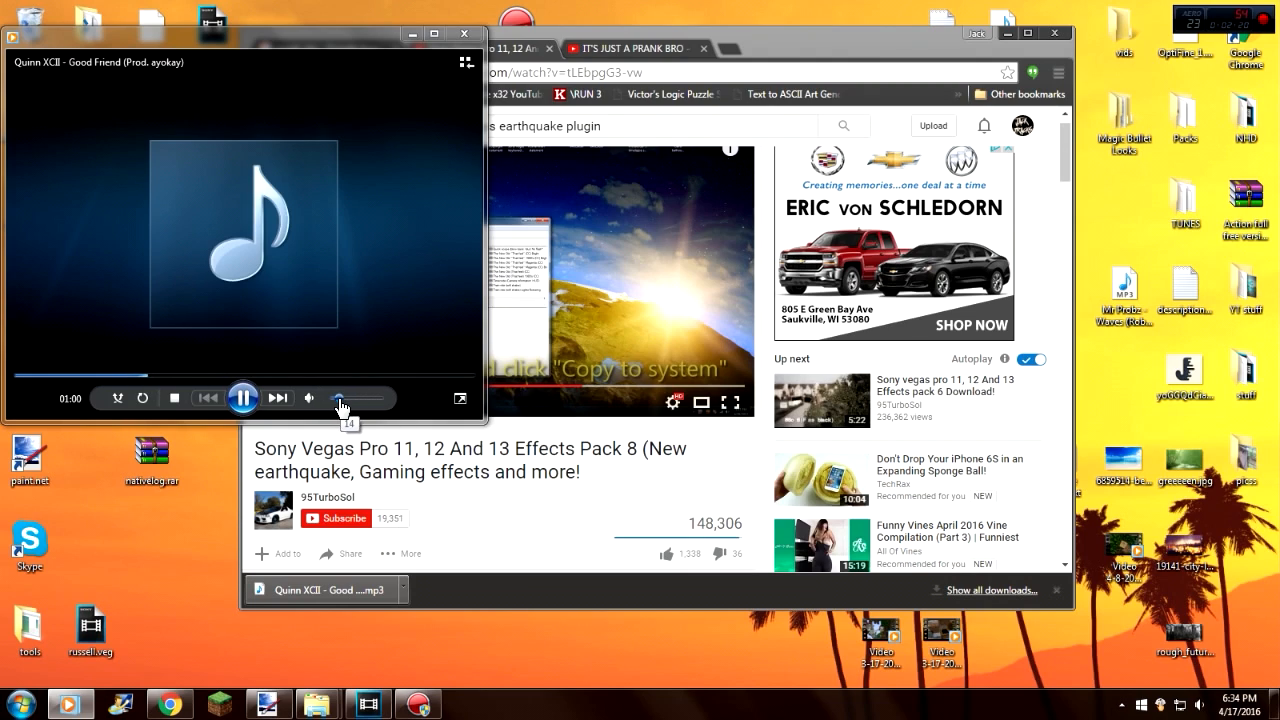
left_click(243, 400)
double_click(408, 42)
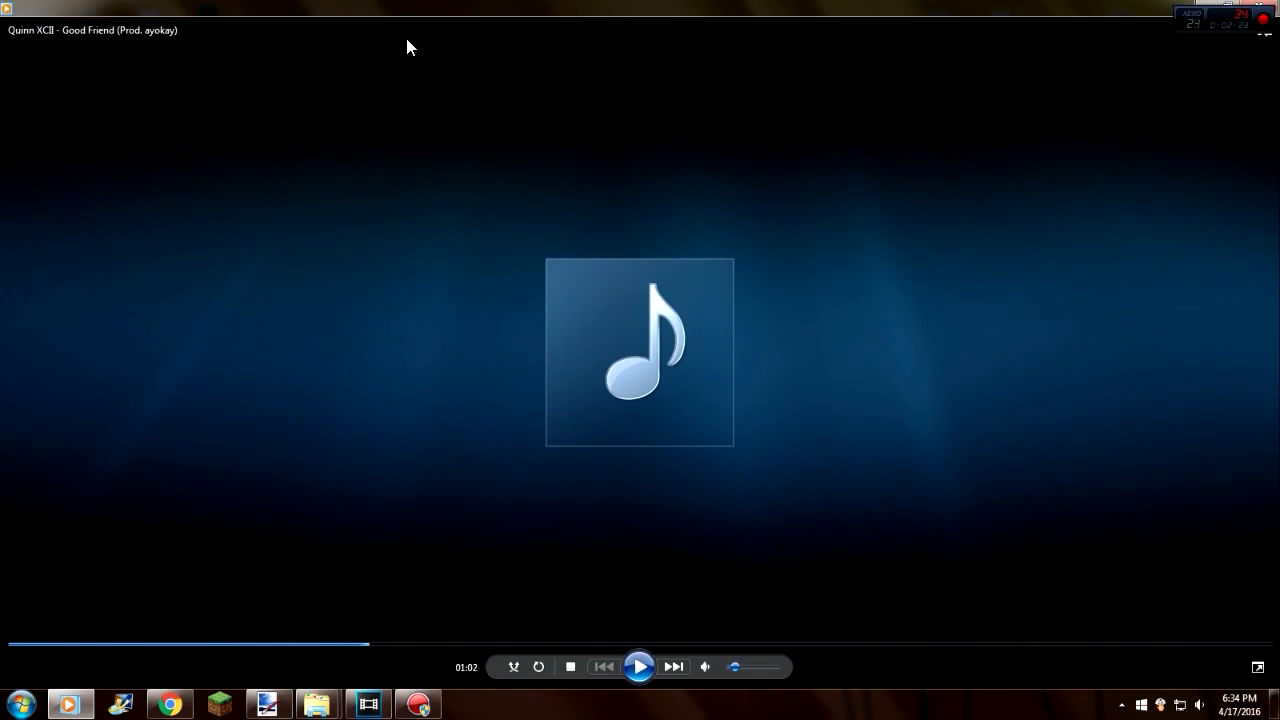
left_click(1228, 10)
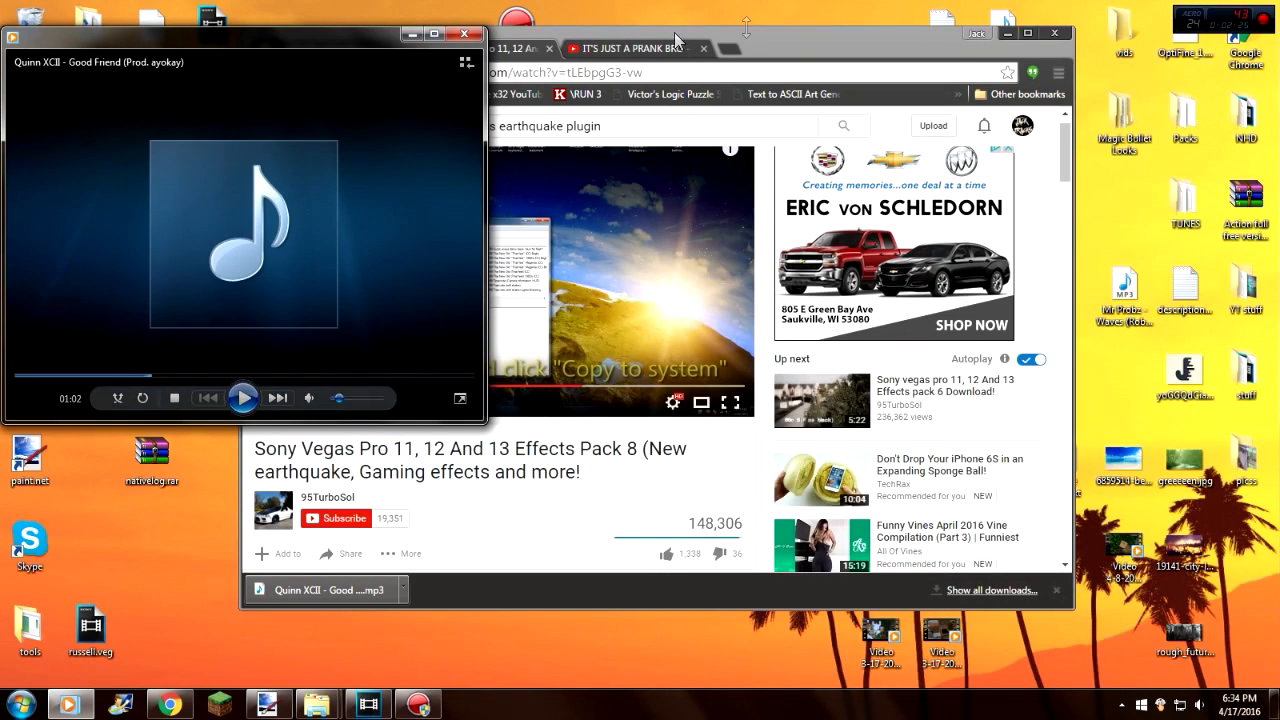
left_click(410, 30)
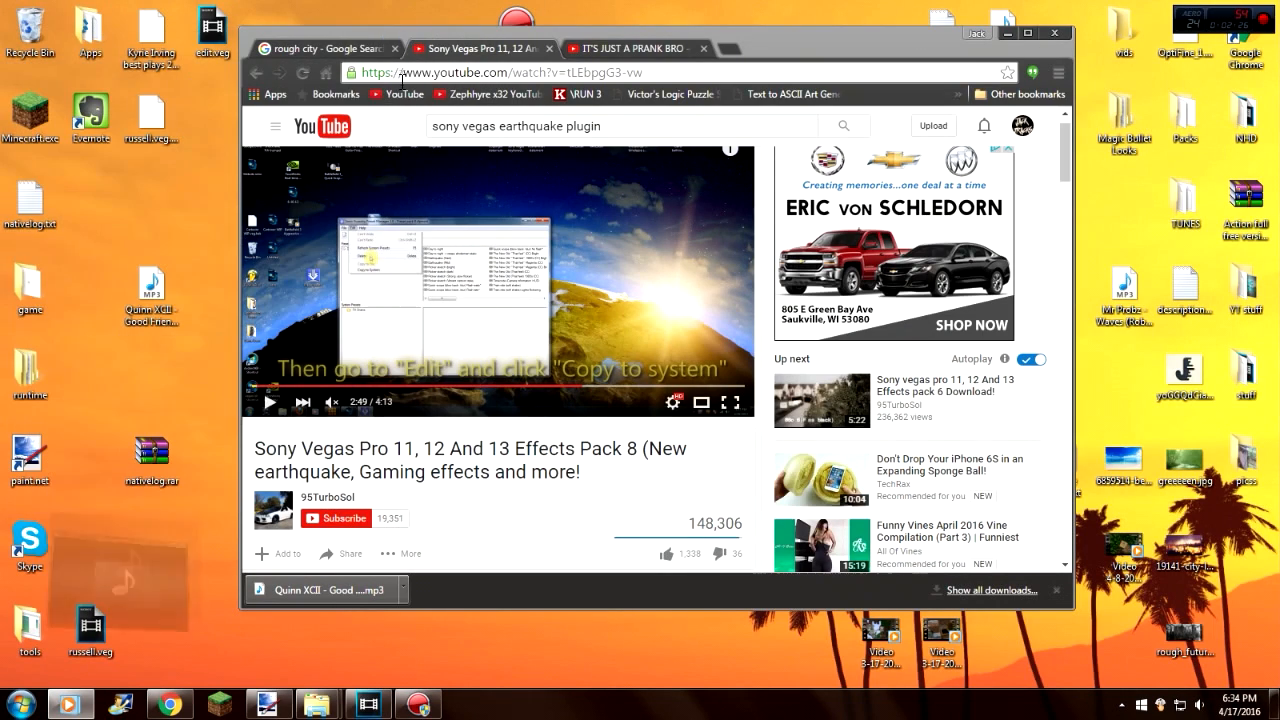
- Look over the Rough Future City concept picture in the rough city image results and the saved files on the desktop
left_click(312, 44)
scroll(576, 208, "down", 3)
scroll(594, 390, "up", 3)
scroll(594, 398, "down", 2)
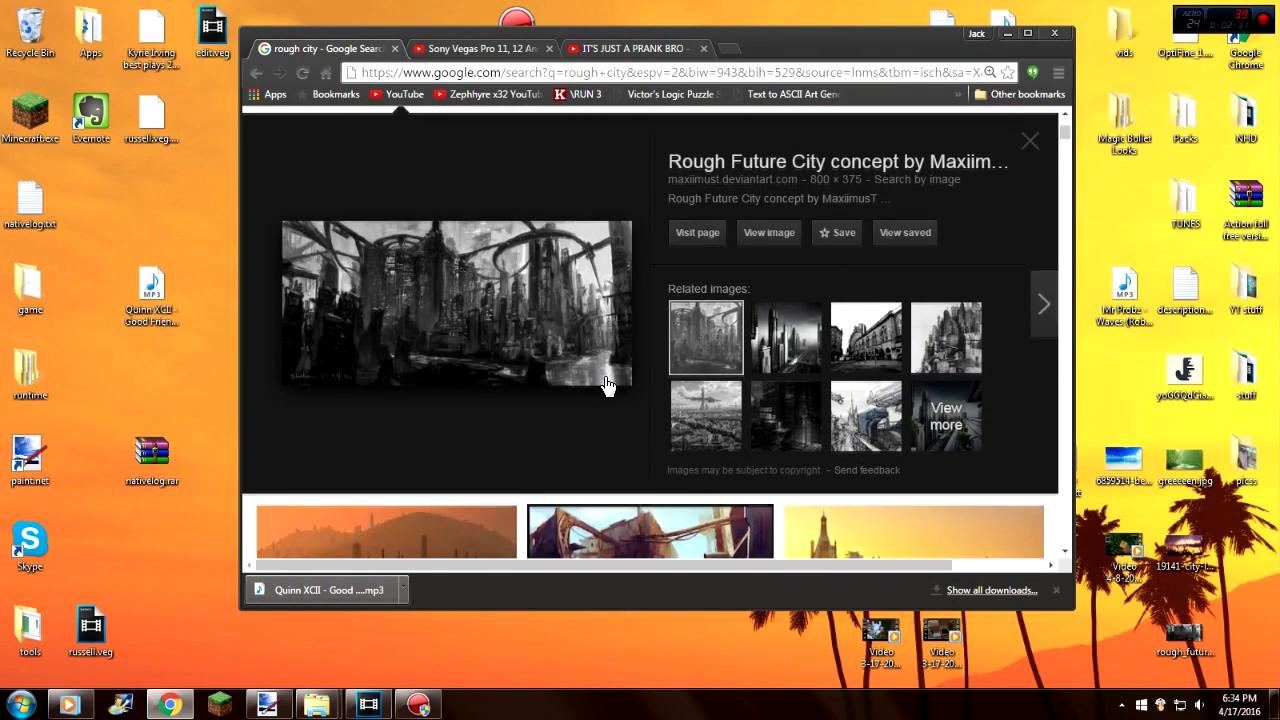
left_click_drag(1176, 430, 1186, 465)
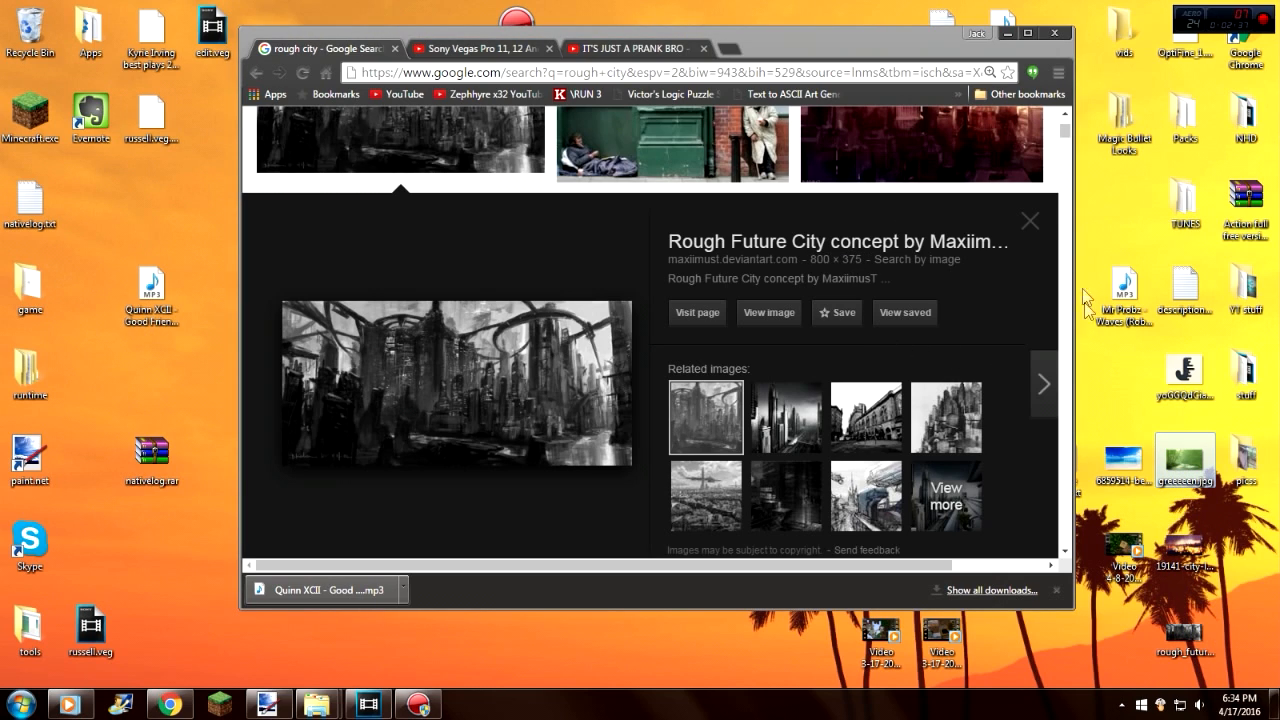
scroll(1065, 150, "down", 2)
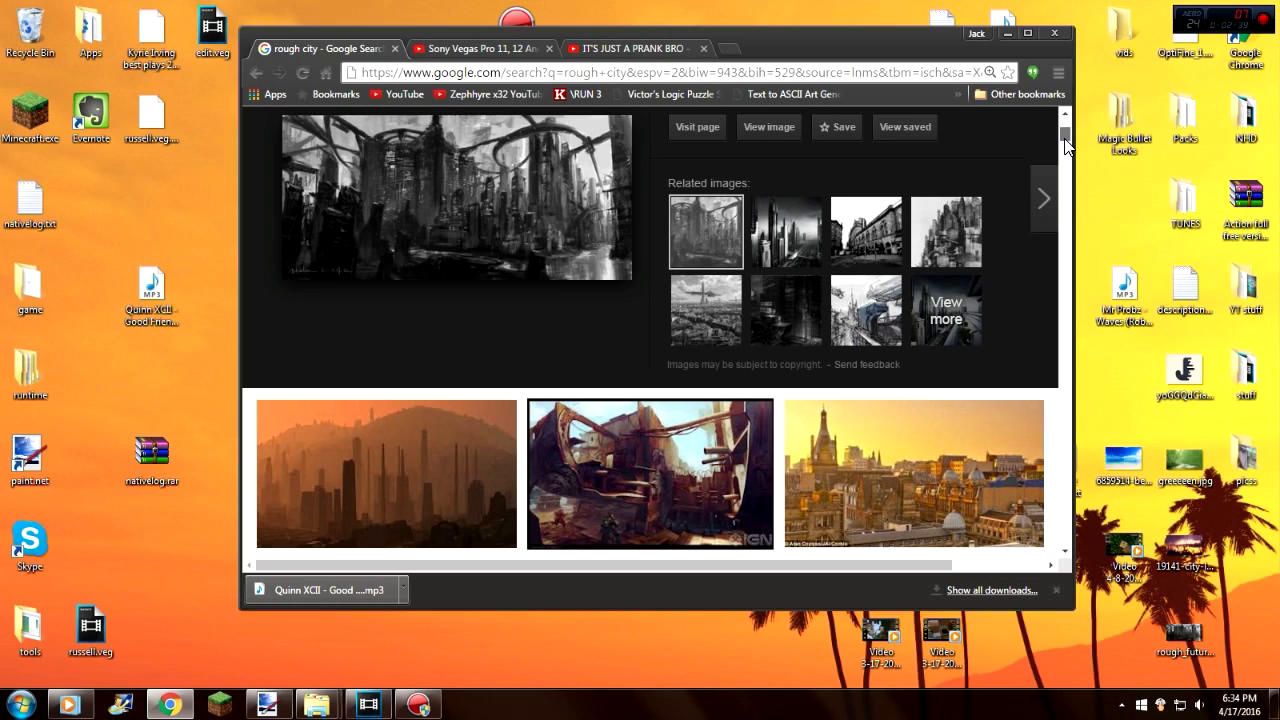
scroll(1065, 147, "up", 2)
scroll(840, 255, "down", 1)
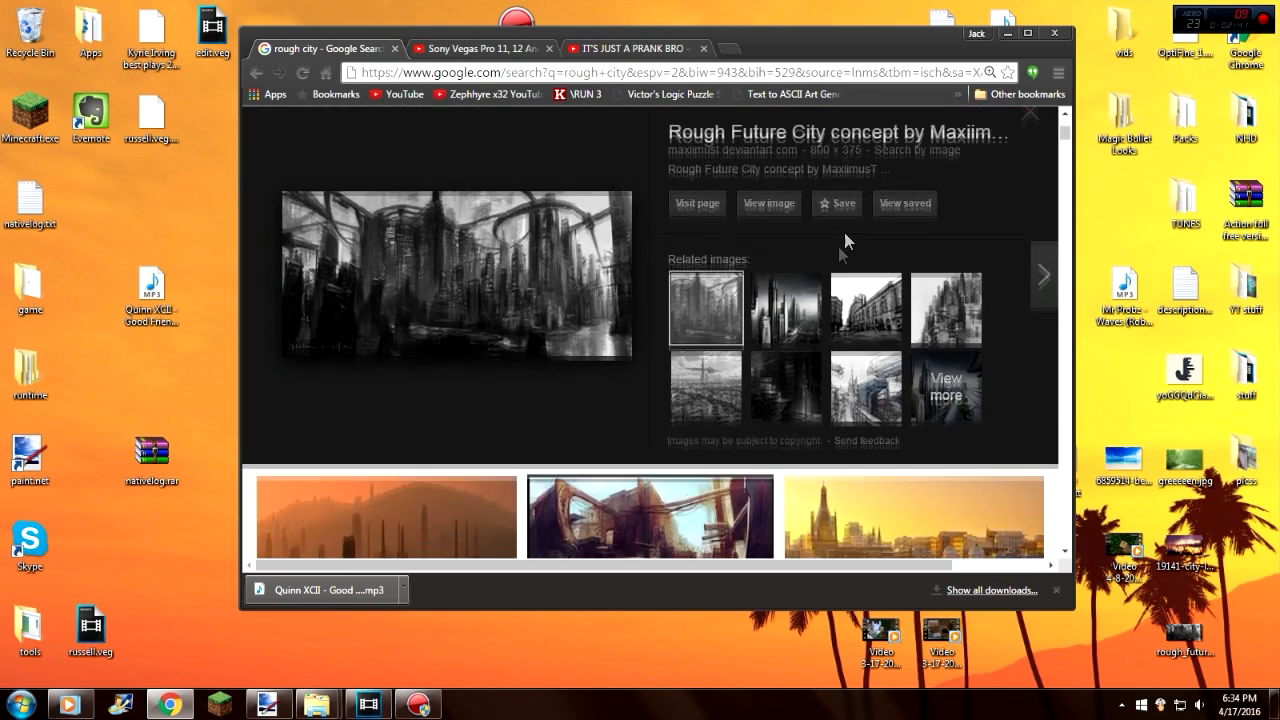
scroll(700, 225, "up", 1)
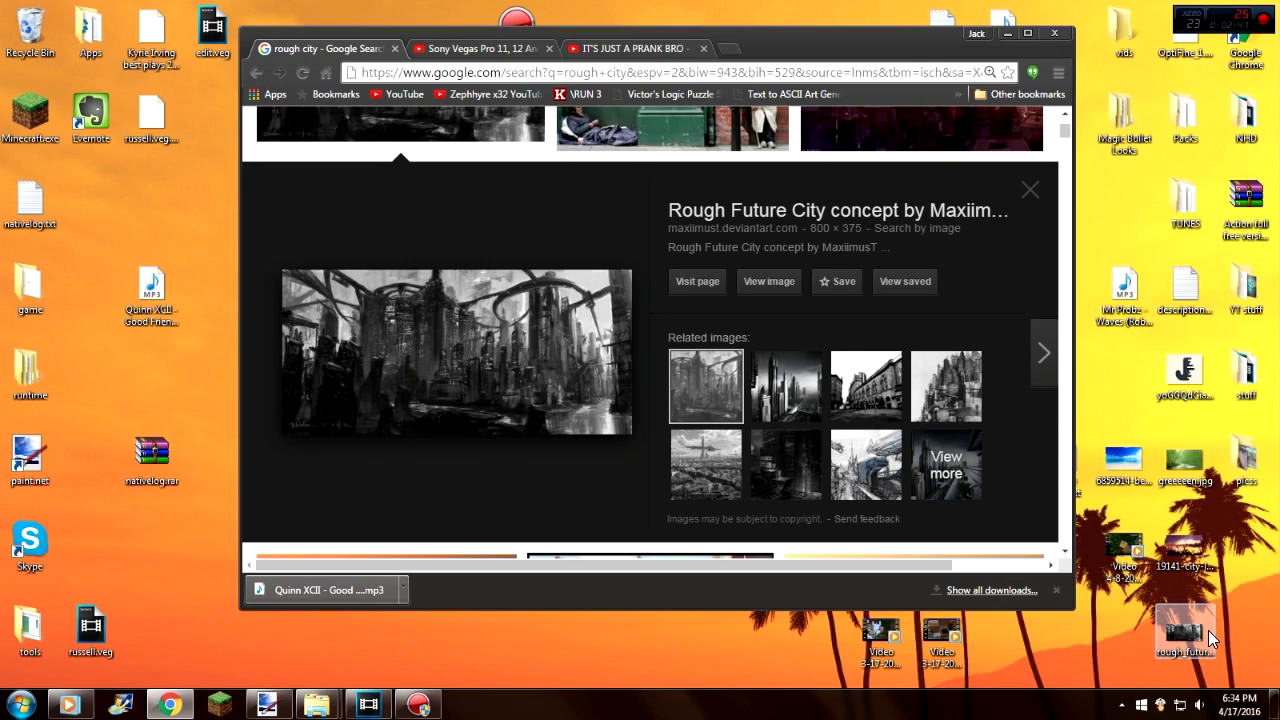
left_click(176, 298)
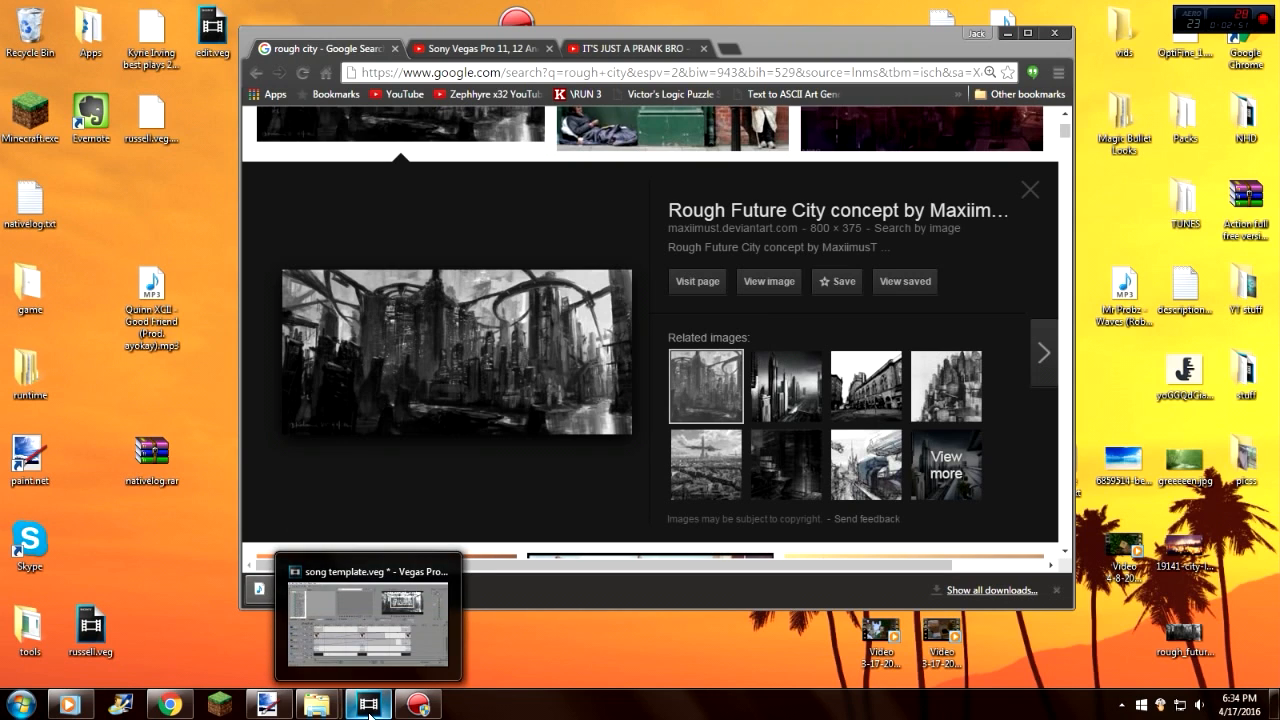
- Switch to Vegas Pro and select the logo clip on track 4 with the cursor at the project start
left_click(368, 704)
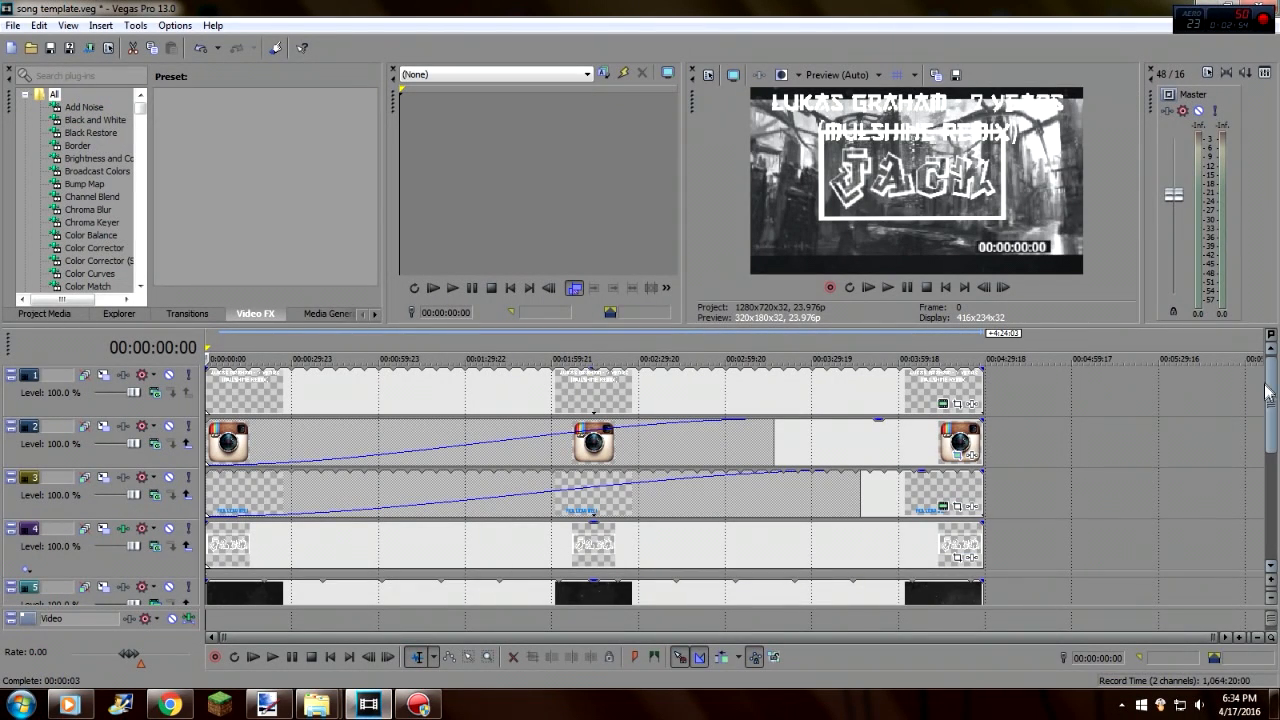
mouse_move(1270, 387)
left_mouse_down()
mouse_move(1273, 408)
mouse_move(1275, 378)
left_mouse_up()
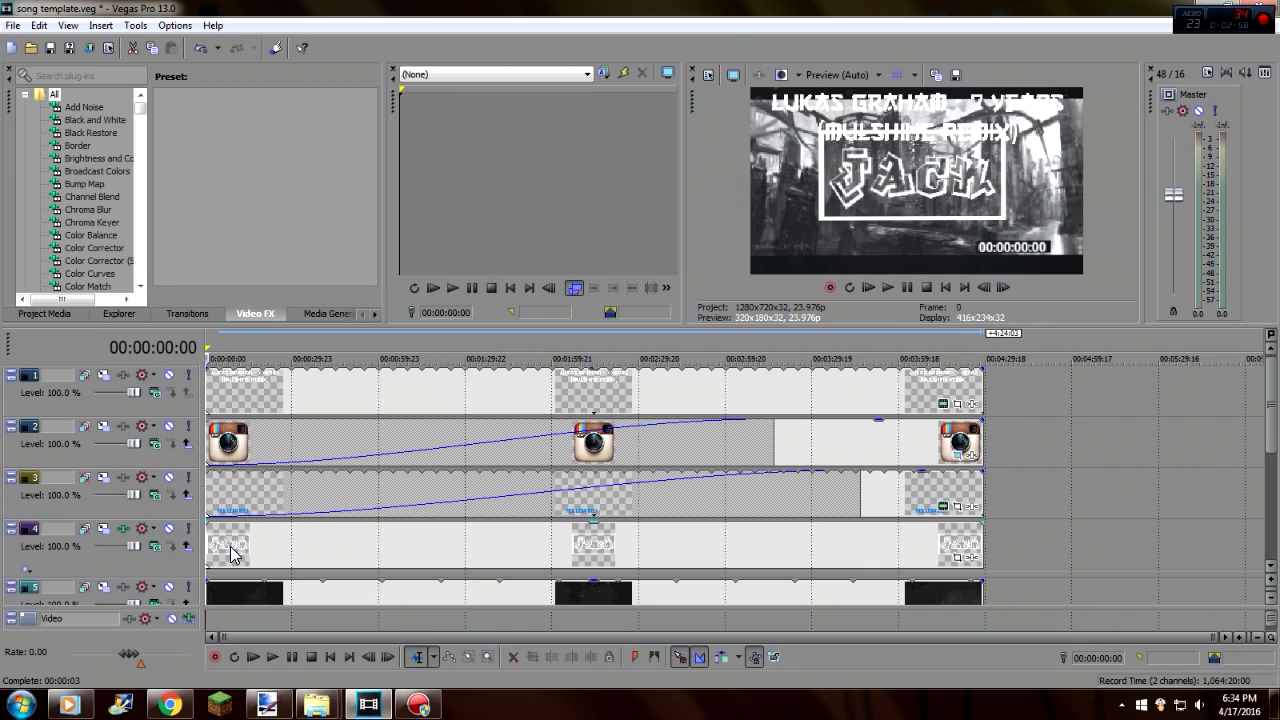
left_click(217, 548)
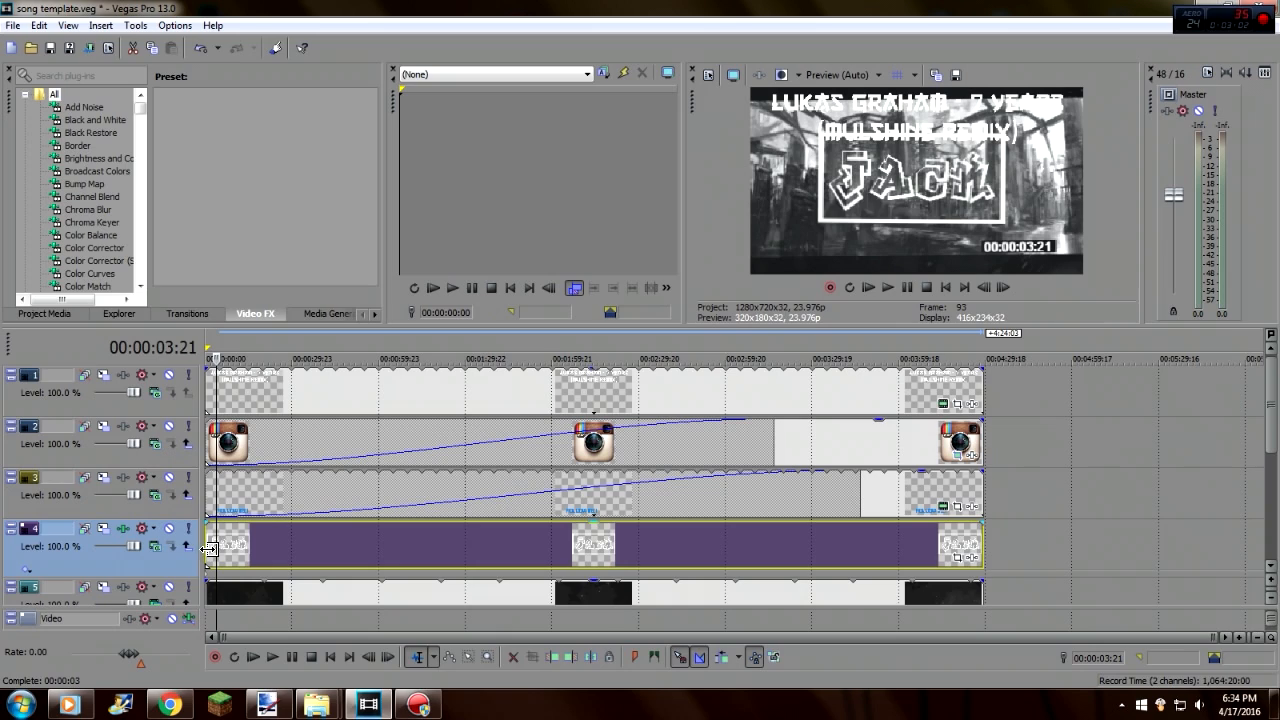
left_click(210, 548)
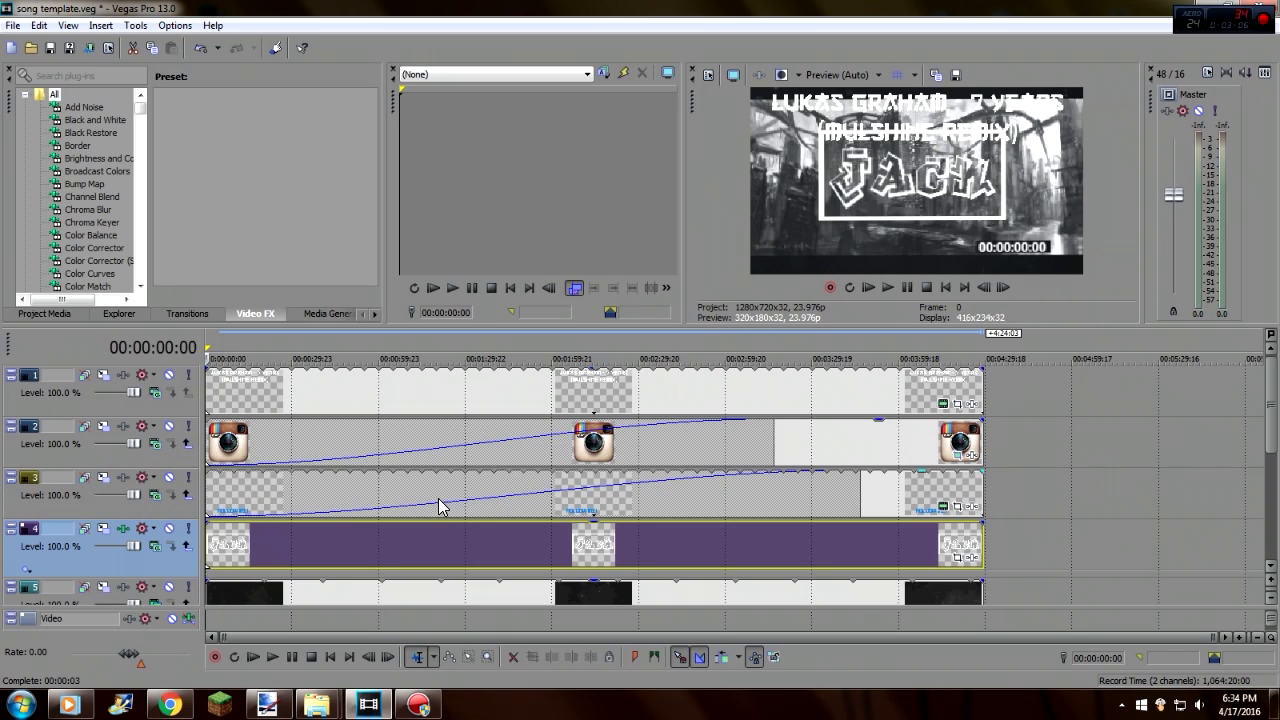
- Switch to paint.net and erase the entire white canvas of the blank 800 × 600 image to transparency
left_click(267, 705)
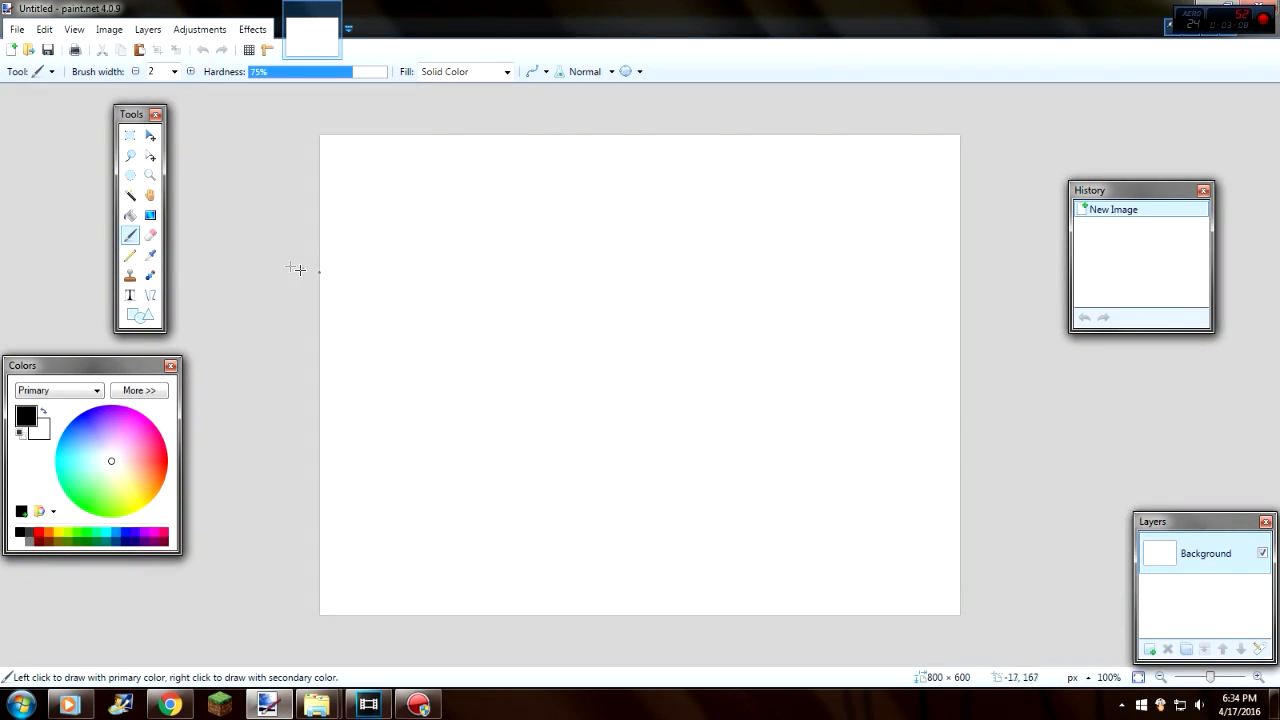
left_click(130, 134)
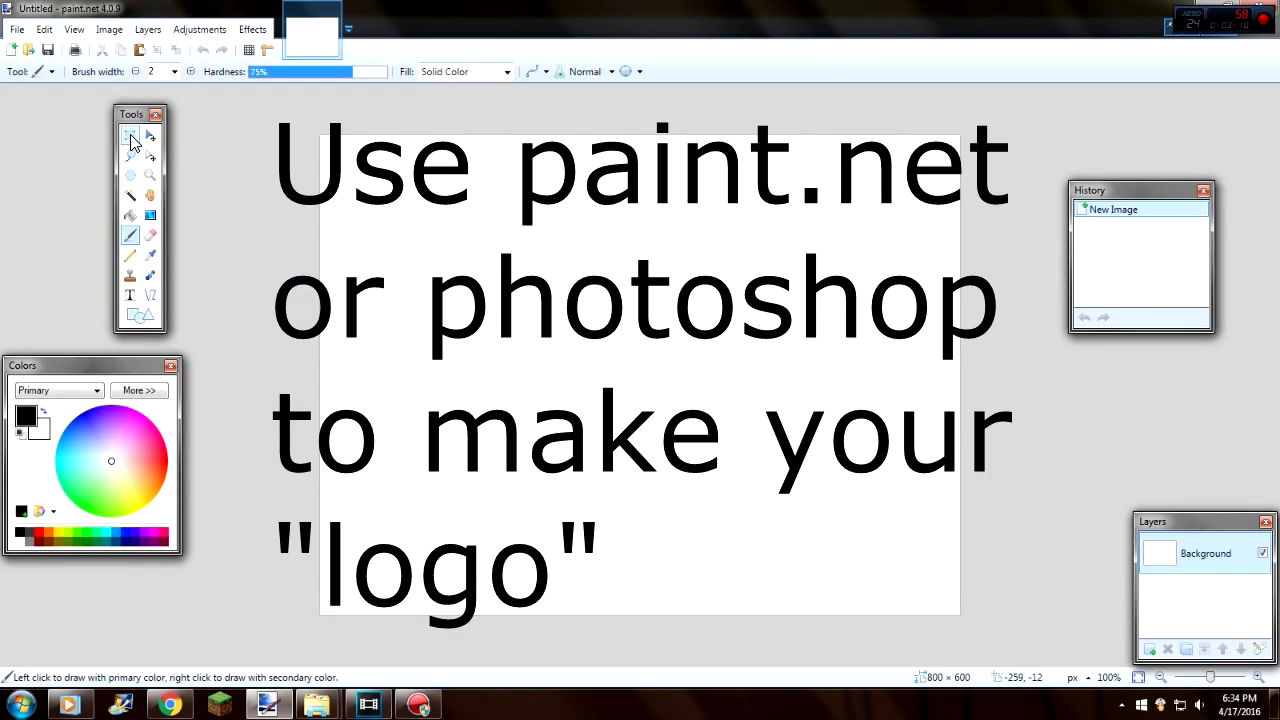
left_click_drag(248, 110, 1050, 606)
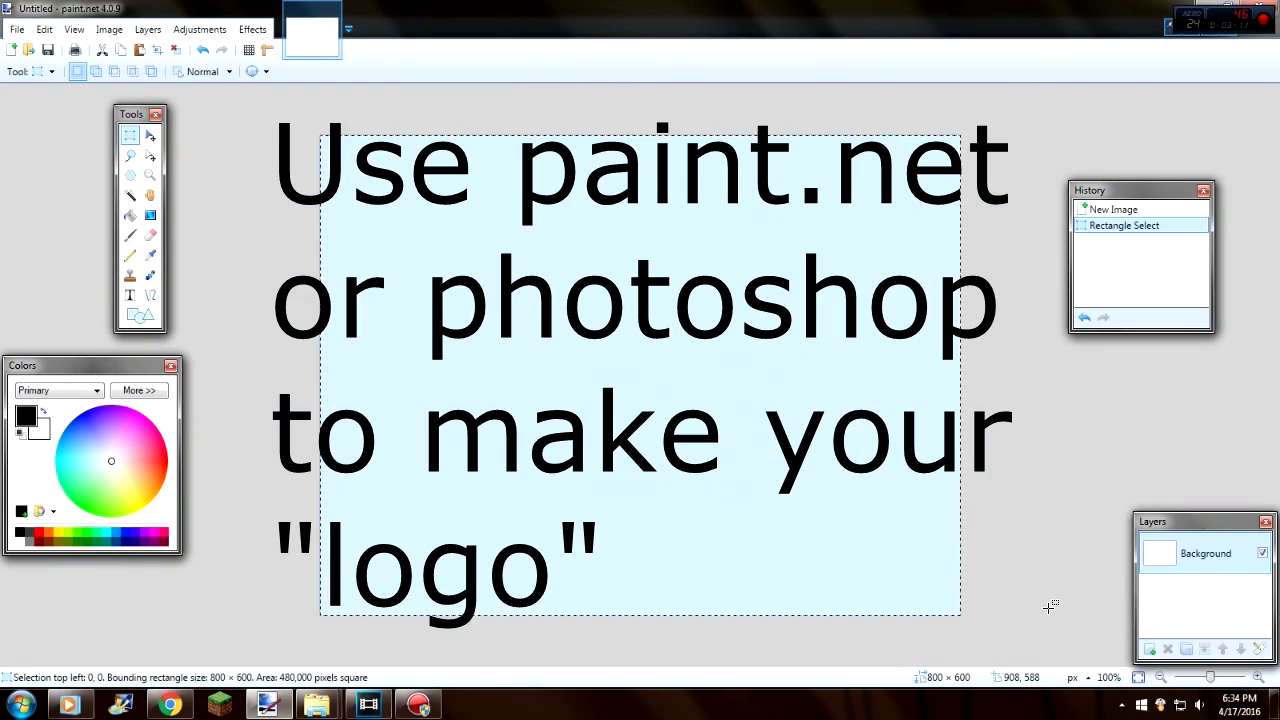
key("Delete")
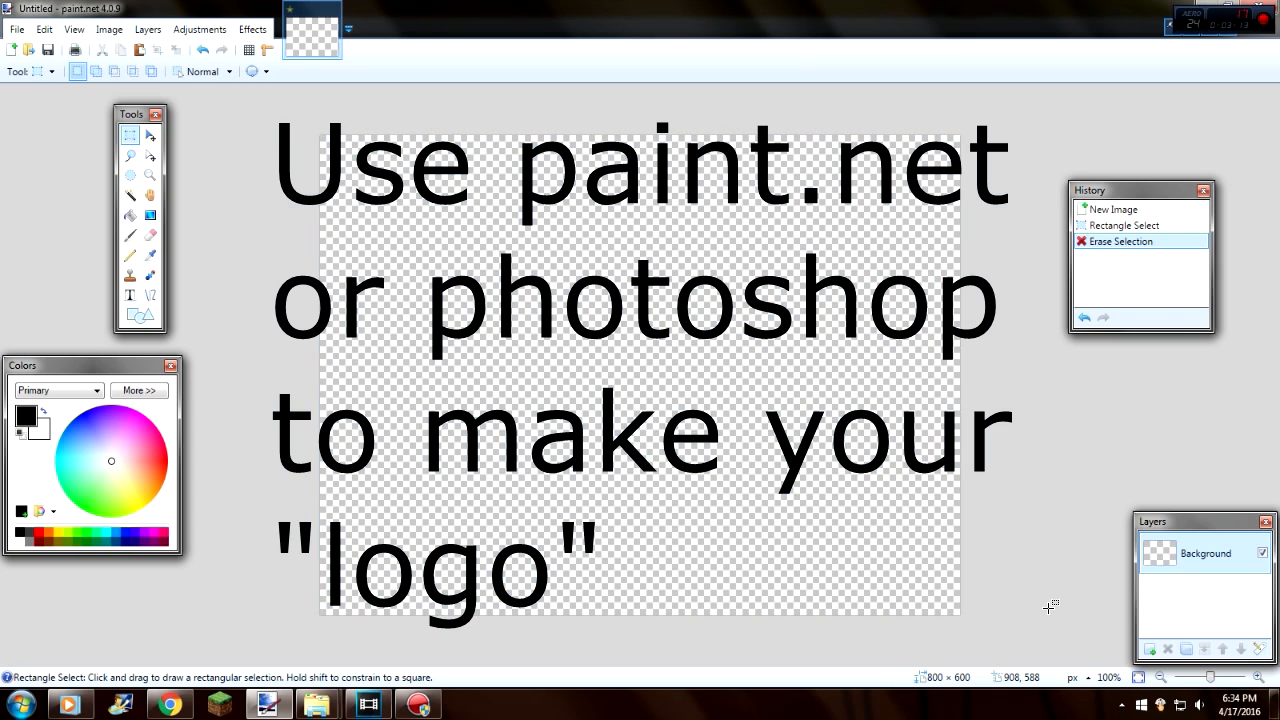
mouse_move(1213, 678)
left_mouse_down()
mouse_move(1194, 678)
mouse_move(1207, 678)
left_mouse_up()
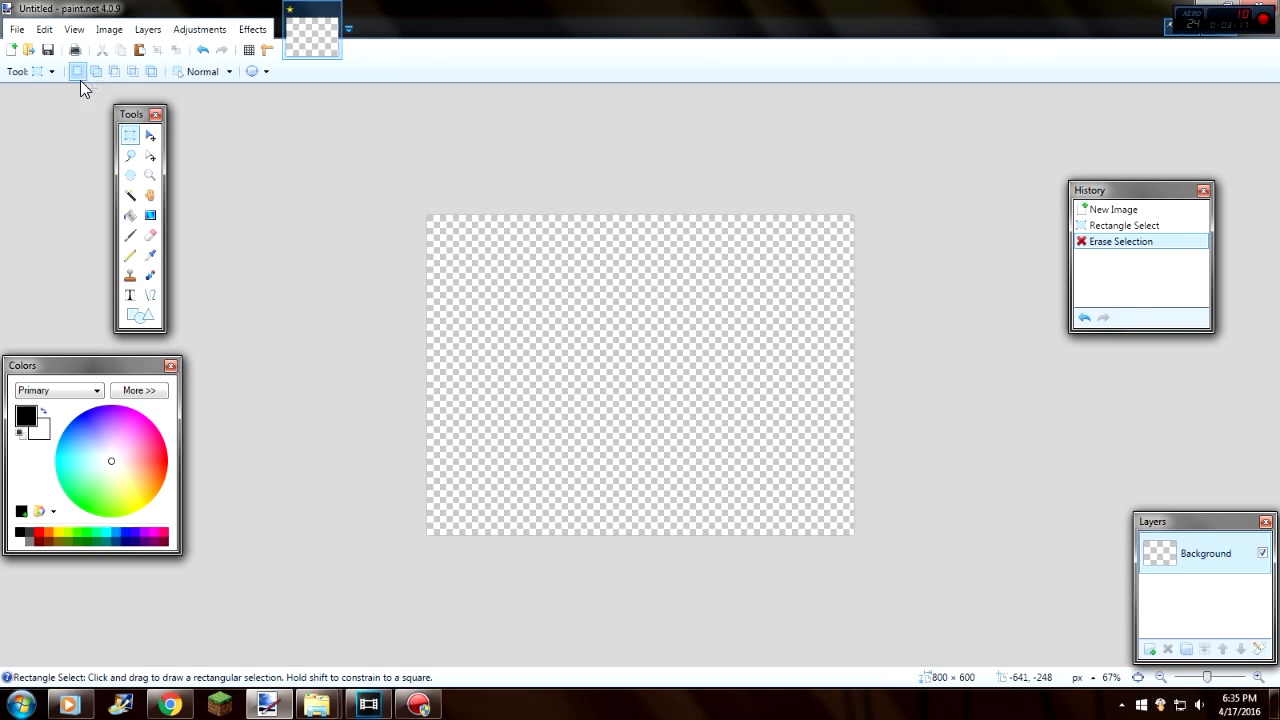
- Create a new image 1080 pixels wide and 720 pixels high
left_click(12, 49)
type("1280")
type("720")
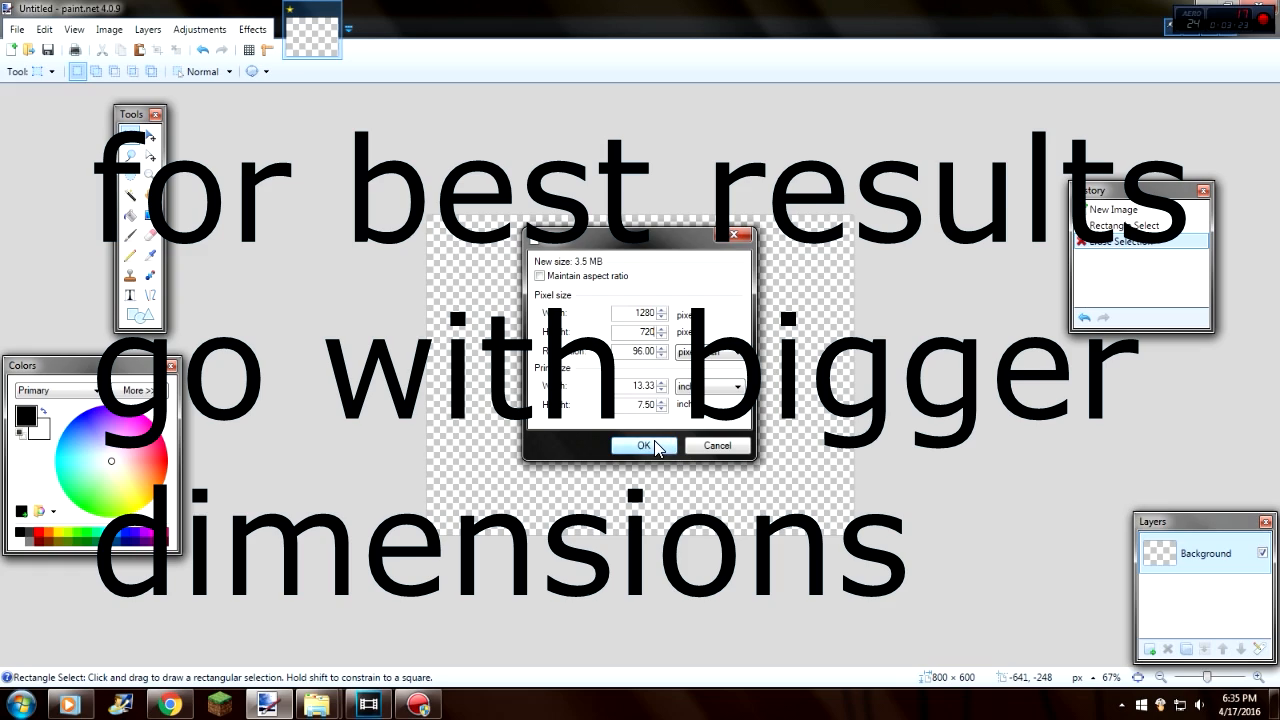
left_click_drag(632, 313, 681, 318)
type("1080")
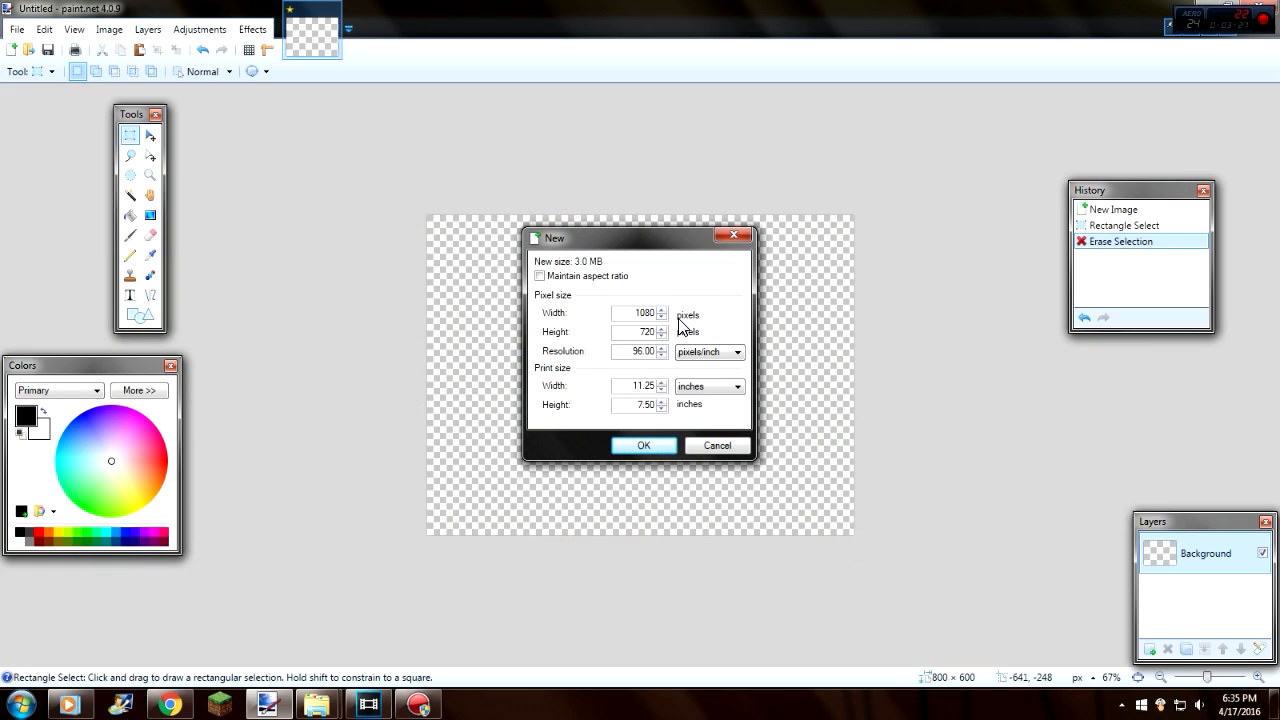
left_click(620, 446)
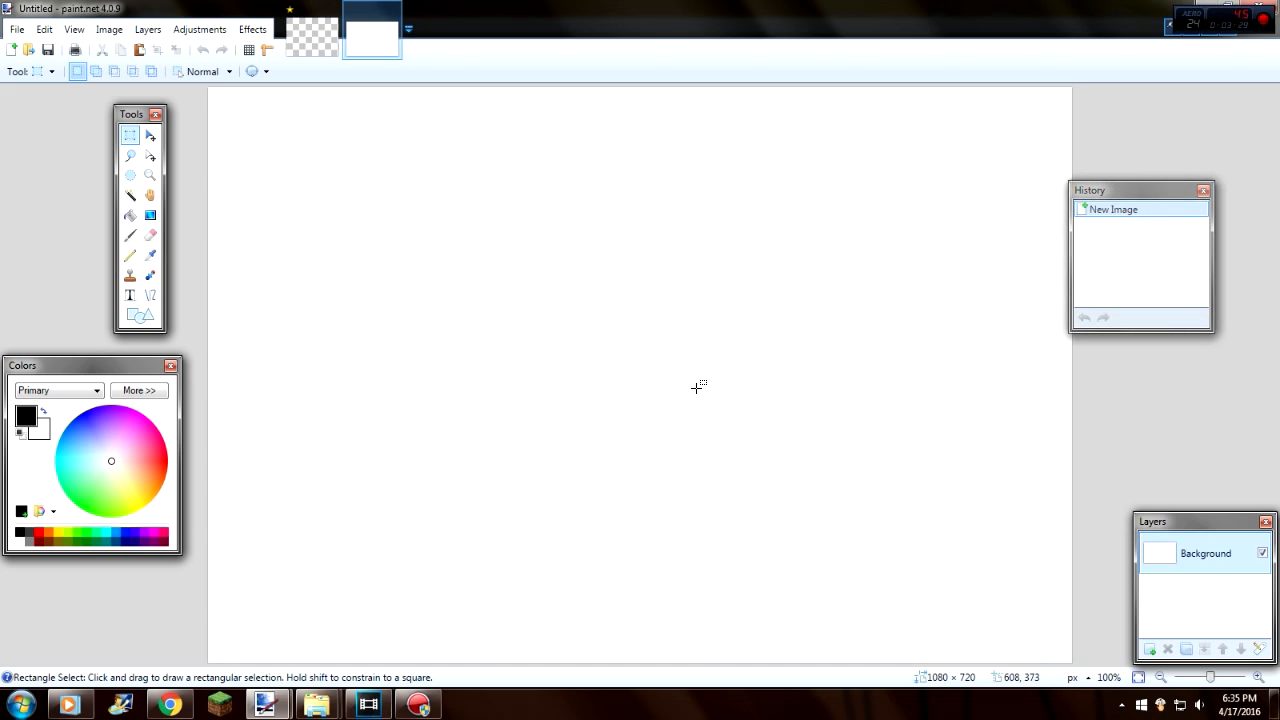
- Select the whole canvas of the 1080 × 720 image and erase its white background to transparency
scroll(832, 404, "down", 4)
scroll(800, 363, "up", 1)
mouse_move(391, 183)
left_mouse_down()
mouse_move(806, 560)
mouse_move(945, 632)
left_mouse_up()
key("Delete")
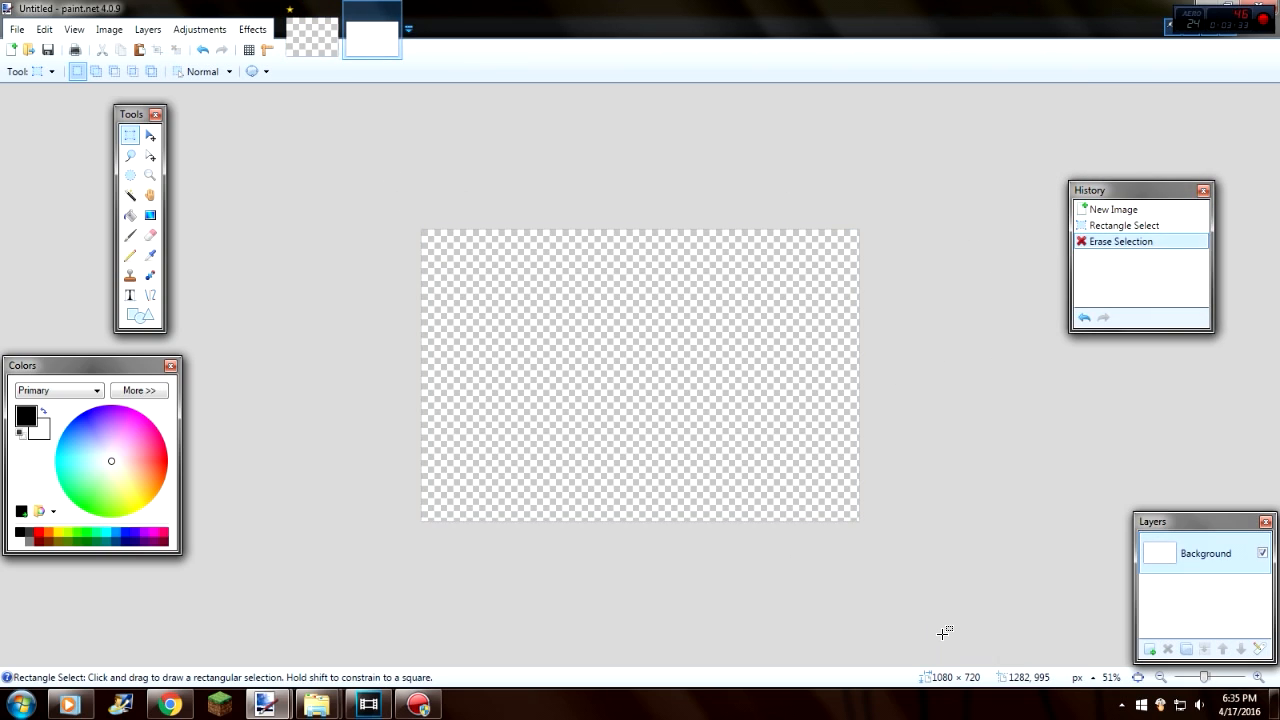
- Add the black text "JACK" on the transparent canvas in the Magmawave Caps font at size 108
left_click(129, 296)
left_click(505, 396)
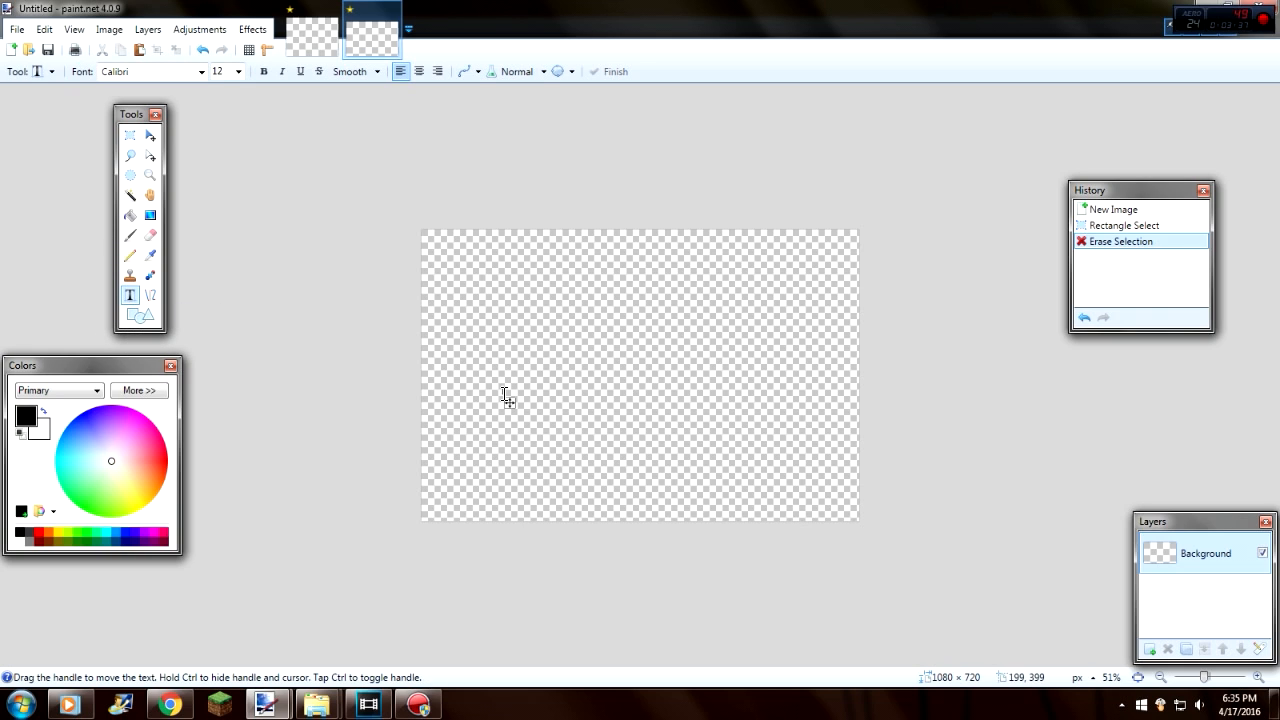
left_click(201, 72)
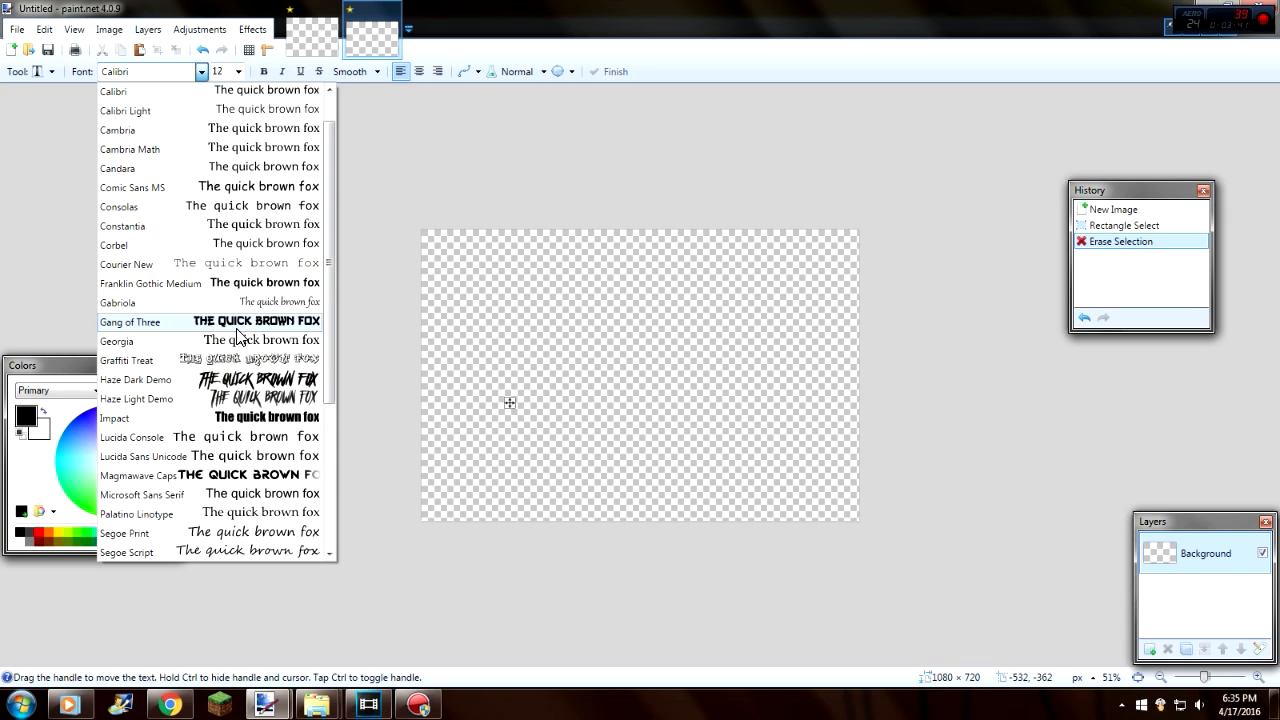
left_click(245, 475)
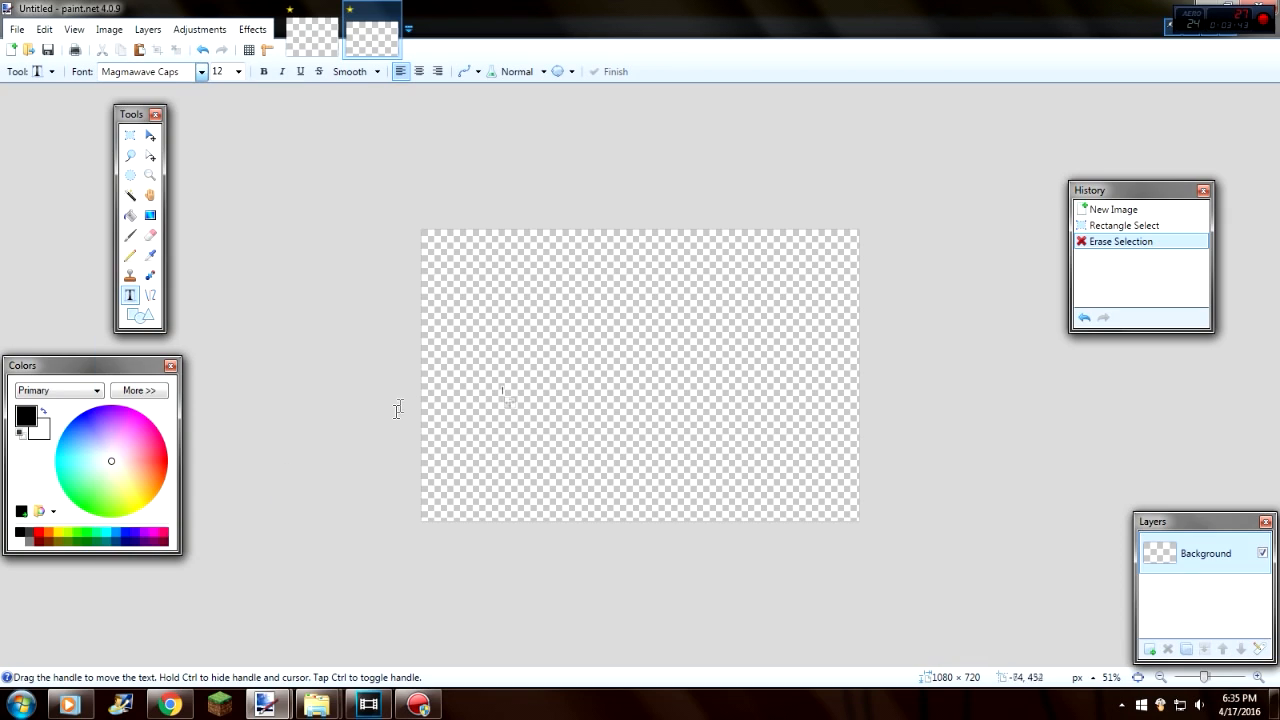
left_click(238, 72)
left_click(238, 264)
left_click(503, 360)
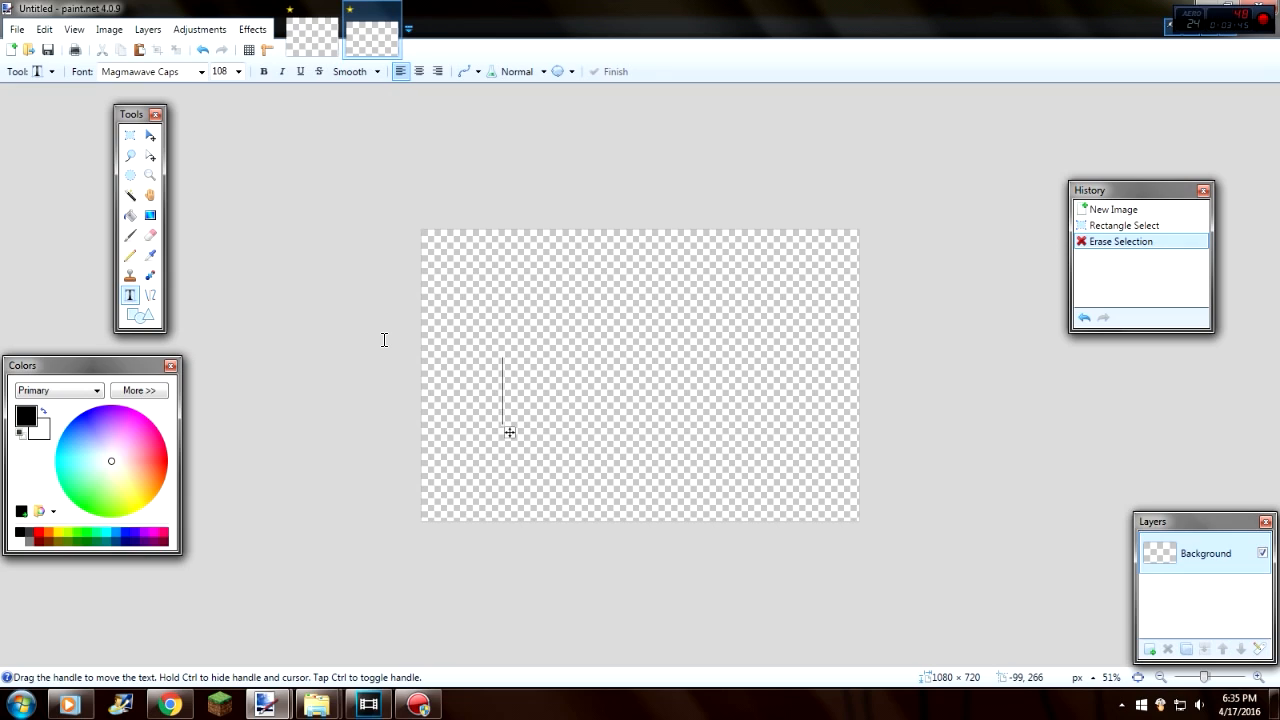
type("JACK")
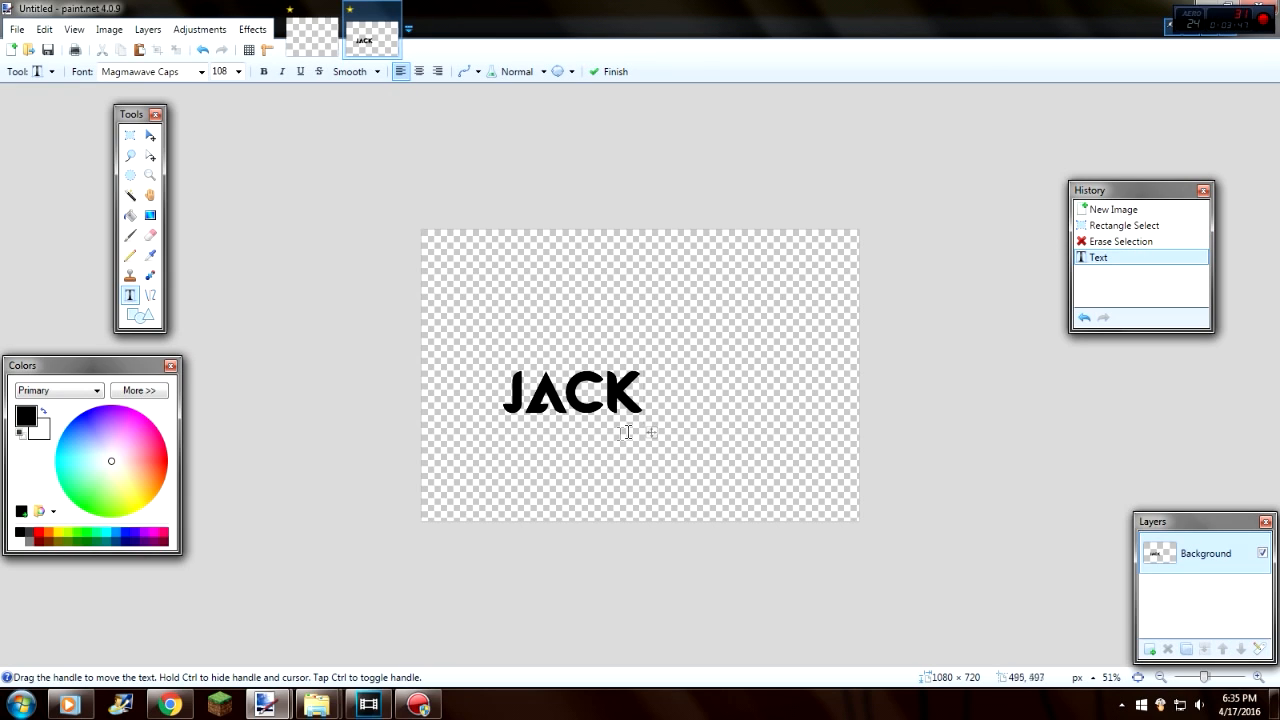
- Enlarge the "JACK" text to size 288 and centre it on the canvas
left_click_drag(654, 436, 710, 417)
left_click(239, 72)
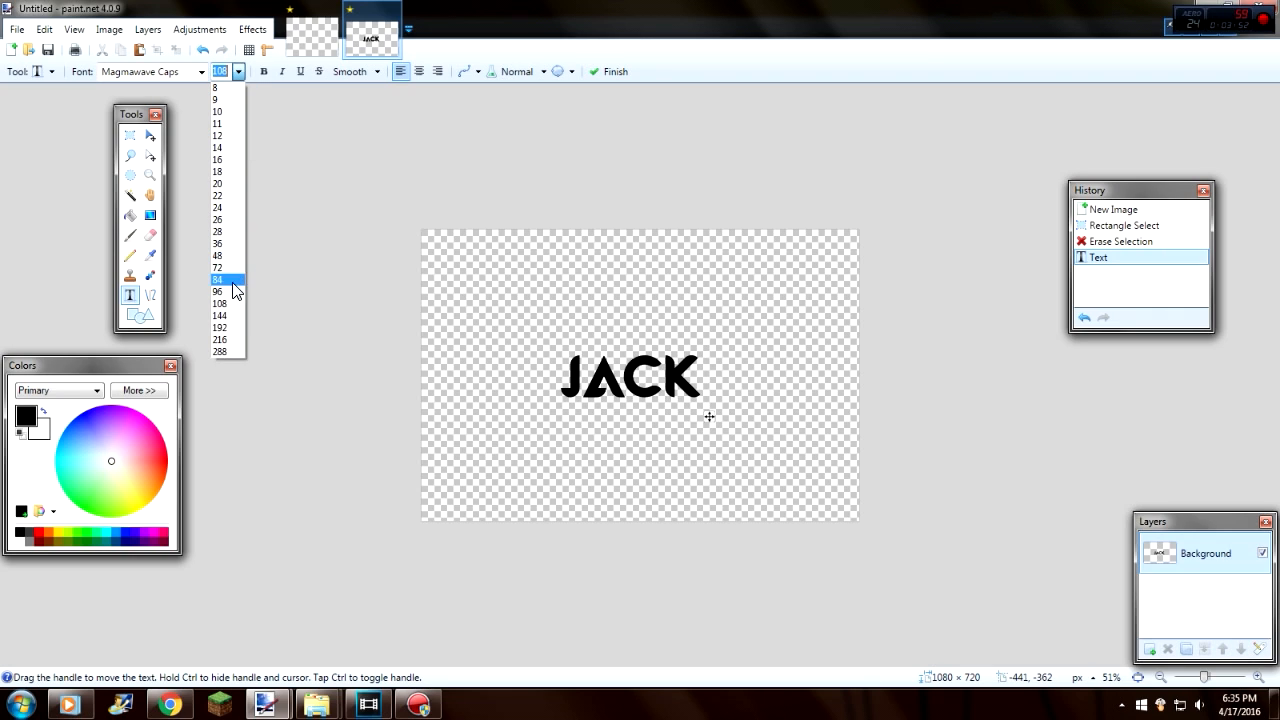
left_click(232, 358)
left_click_drag(857, 477, 757, 480)
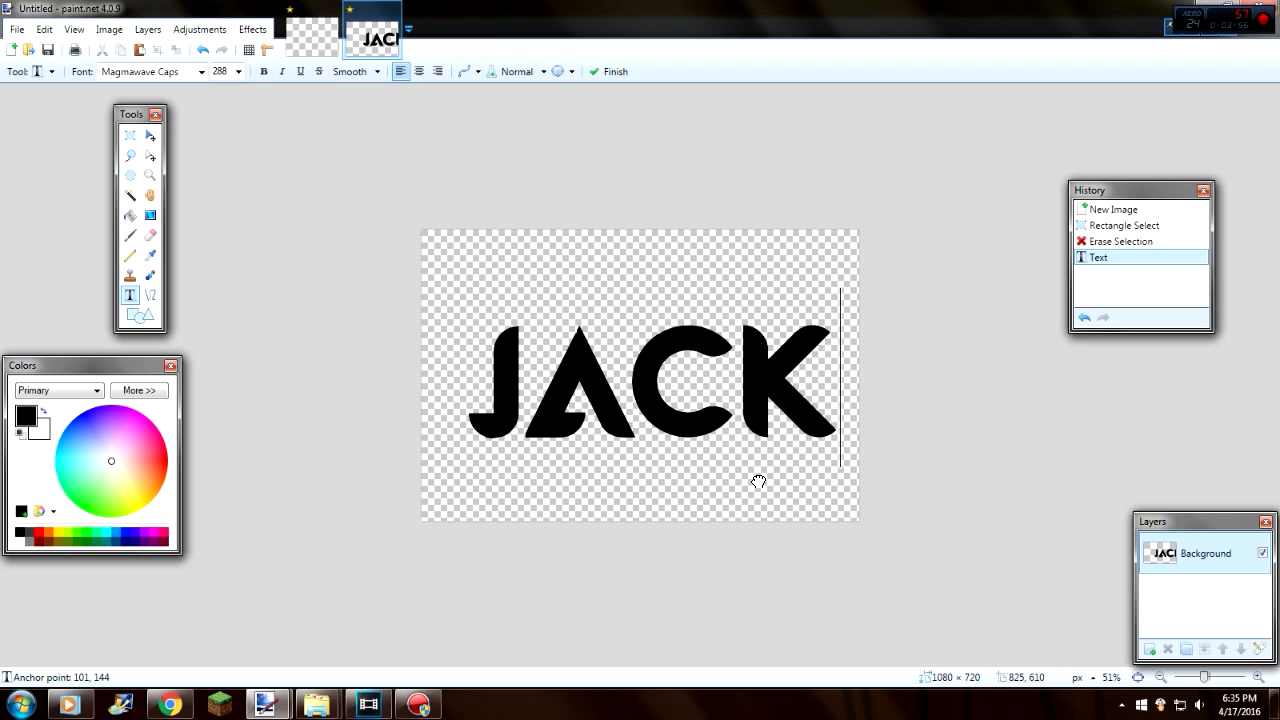
- Draw a black rectangle outline about 1032 × 574 pixels around the "JACK" text with a brush width of 10
left_click(140, 315)
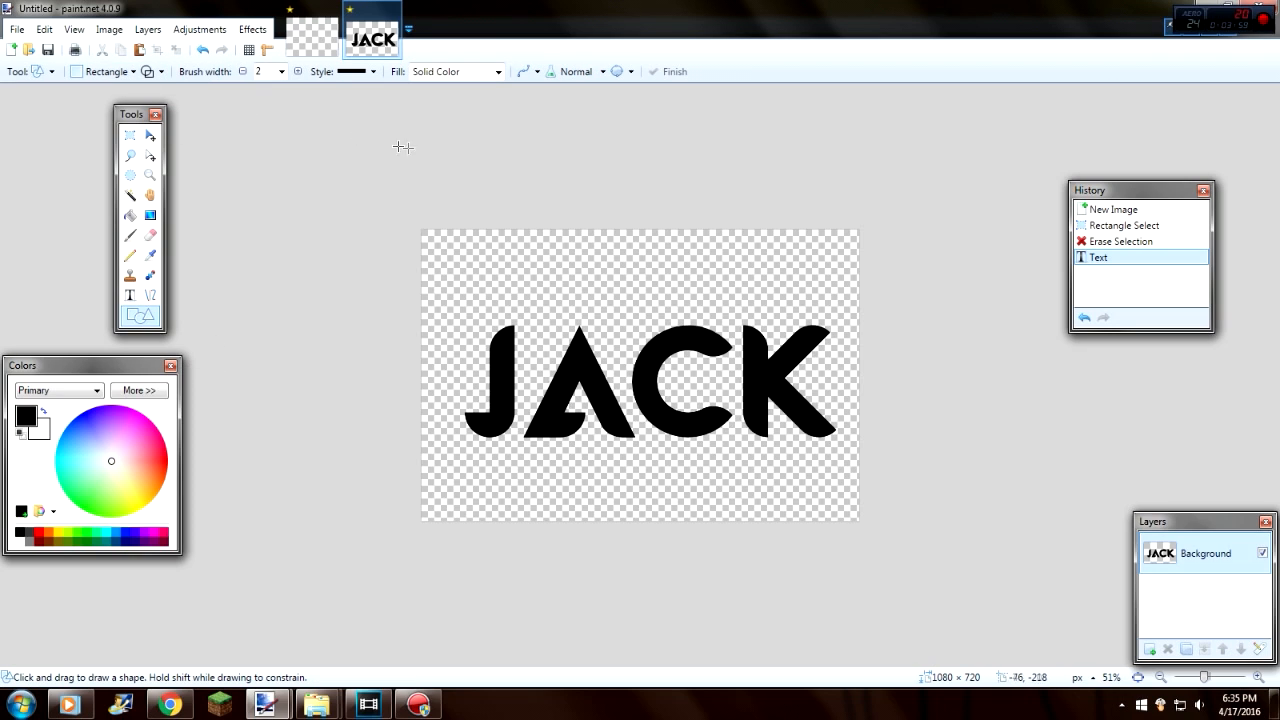
mouse_move(431, 267)
left_mouse_down()
mouse_move(852, 510)
mouse_move(850, 499)
left_mouse_up()
left_click(281, 71)
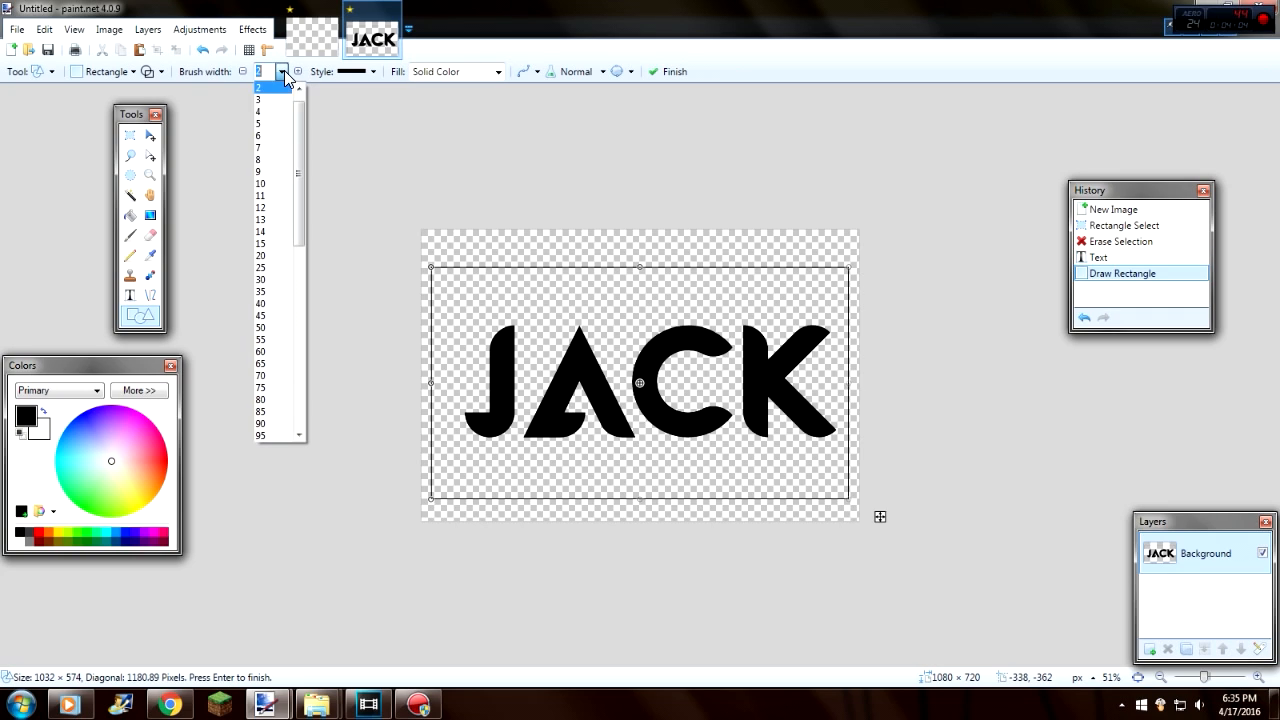
left_click(285, 186)
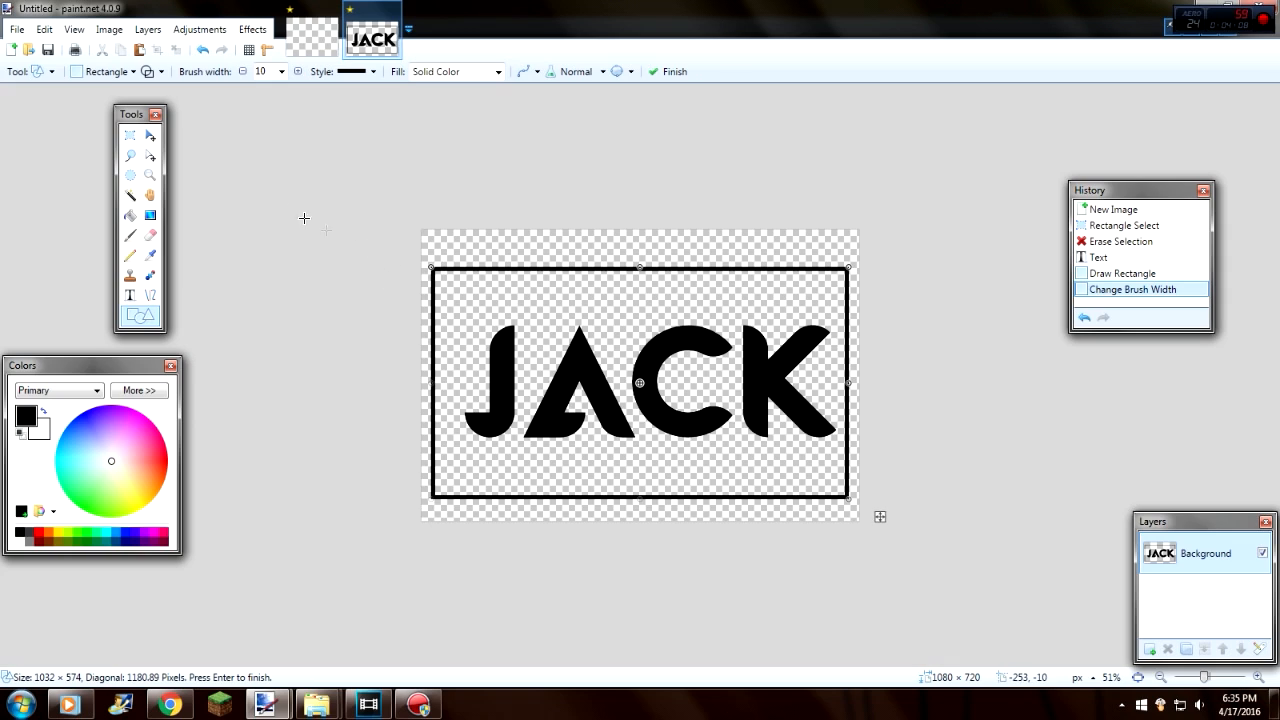
left_click(129, 137)
scroll(413, 185, "down", 6)
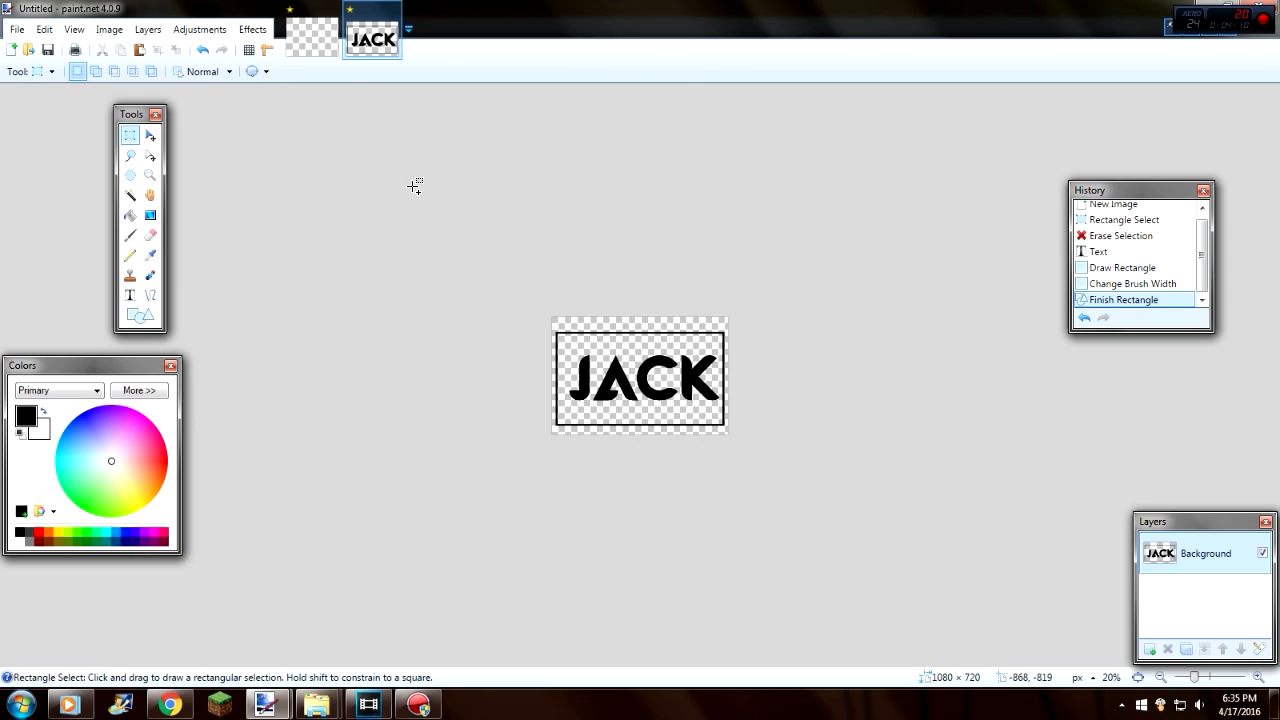
scroll(412, 240, "up", 6)
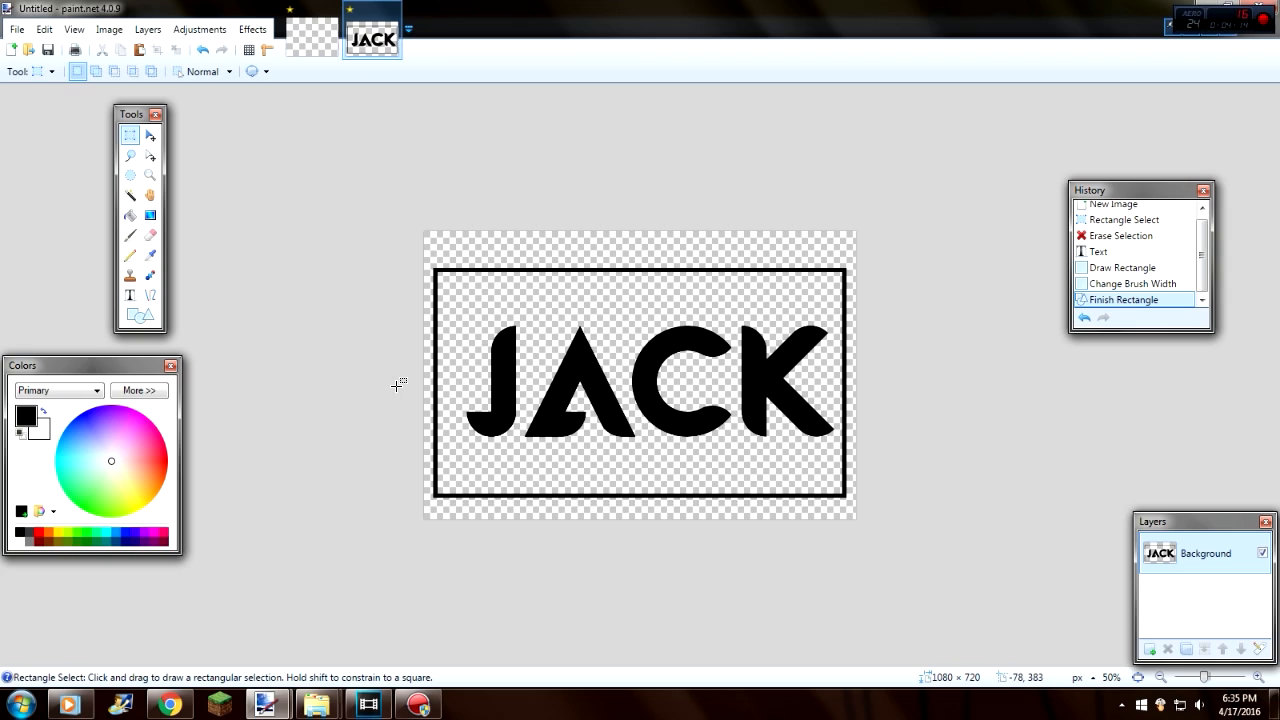
- Add the text "TRACKS" at size 72 above the letter K, inside the rectangle frame
left_click(129, 295)
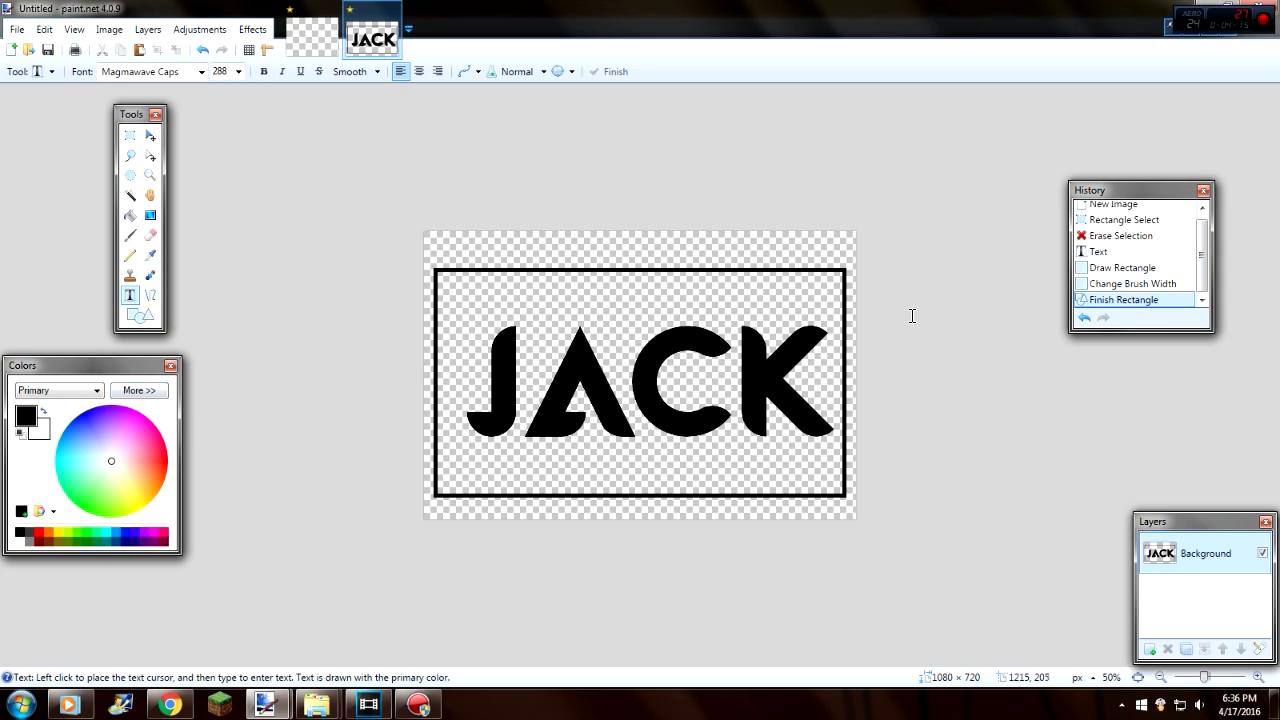
left_click(748, 318)
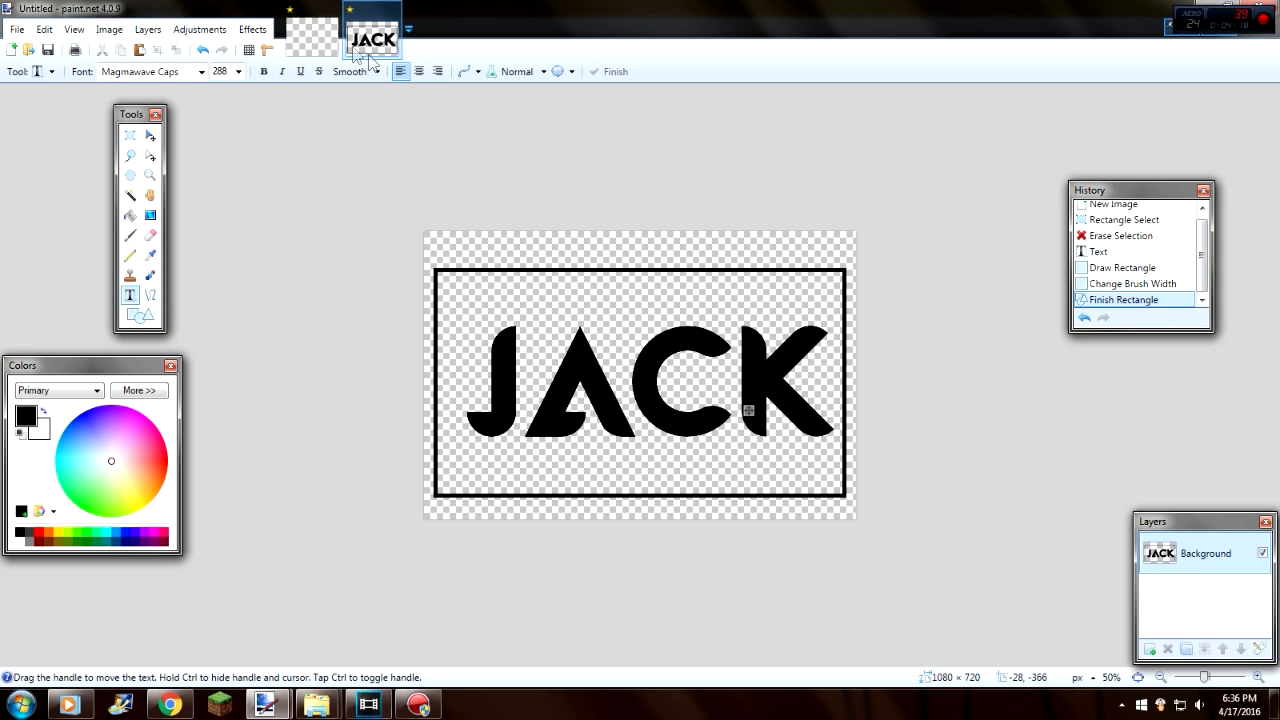
left_click(238, 71)
left_click(228, 270)
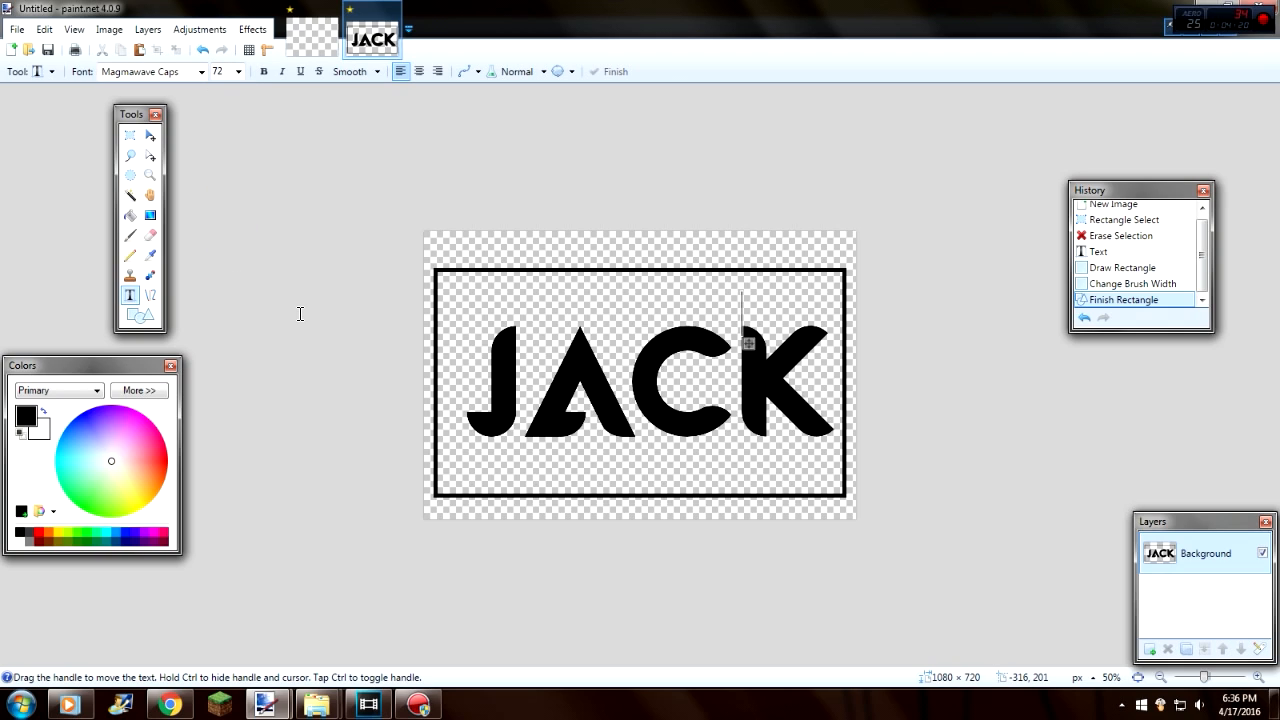
type("TRAC")
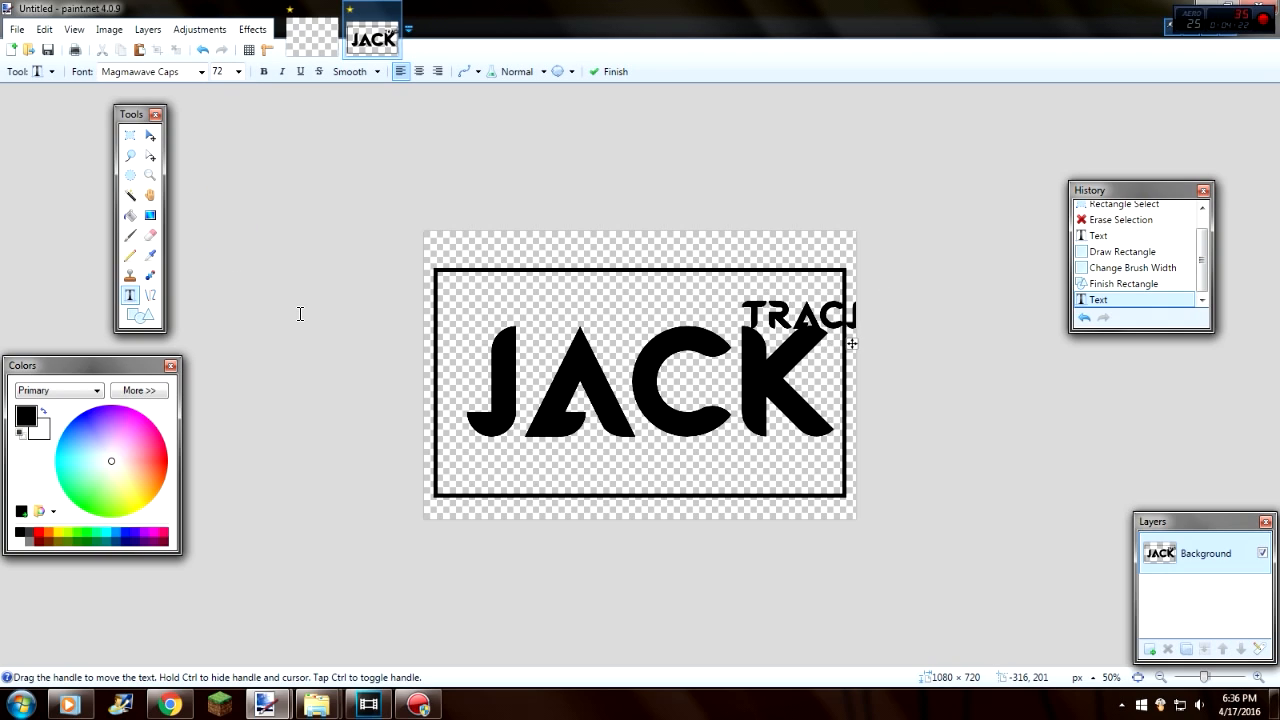
left_click_drag(853, 348, 805, 341)
key("BackSpace")
key("BackSpace")
type("KS")
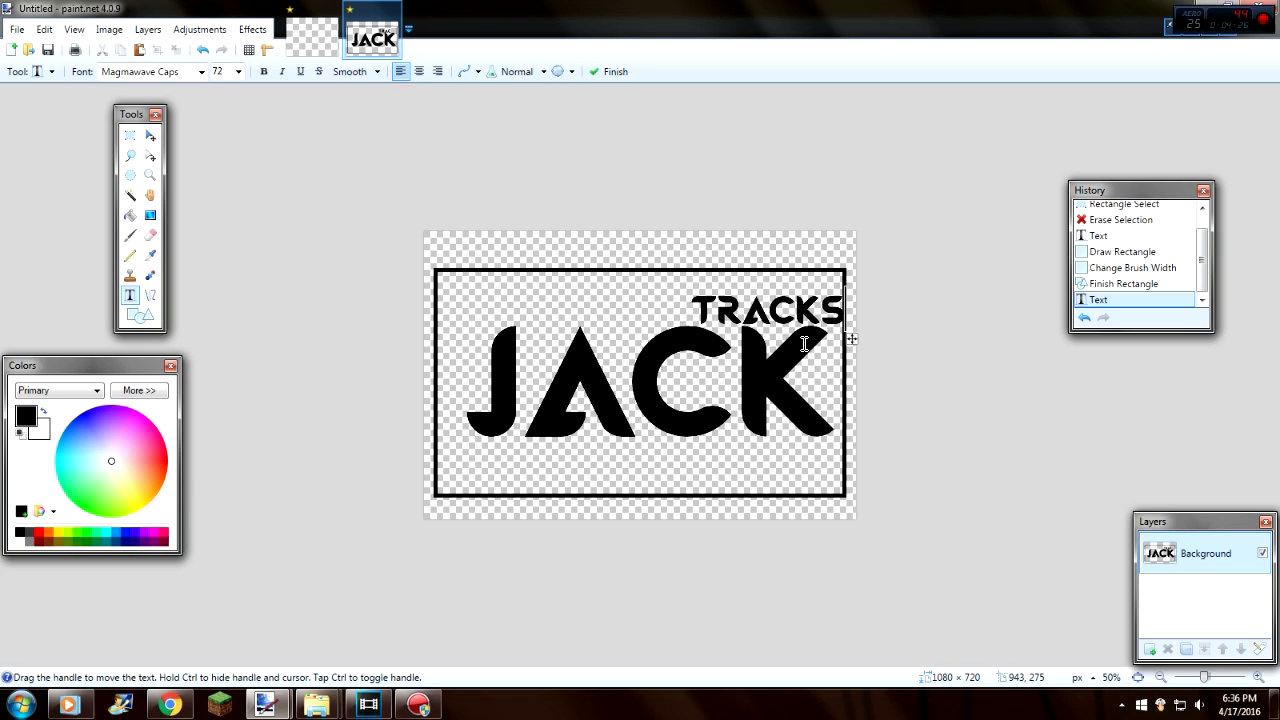
- Reduce the "TRACKS" text to size 48 and fit it just above the K within the frame's edge
left_click(238, 71)
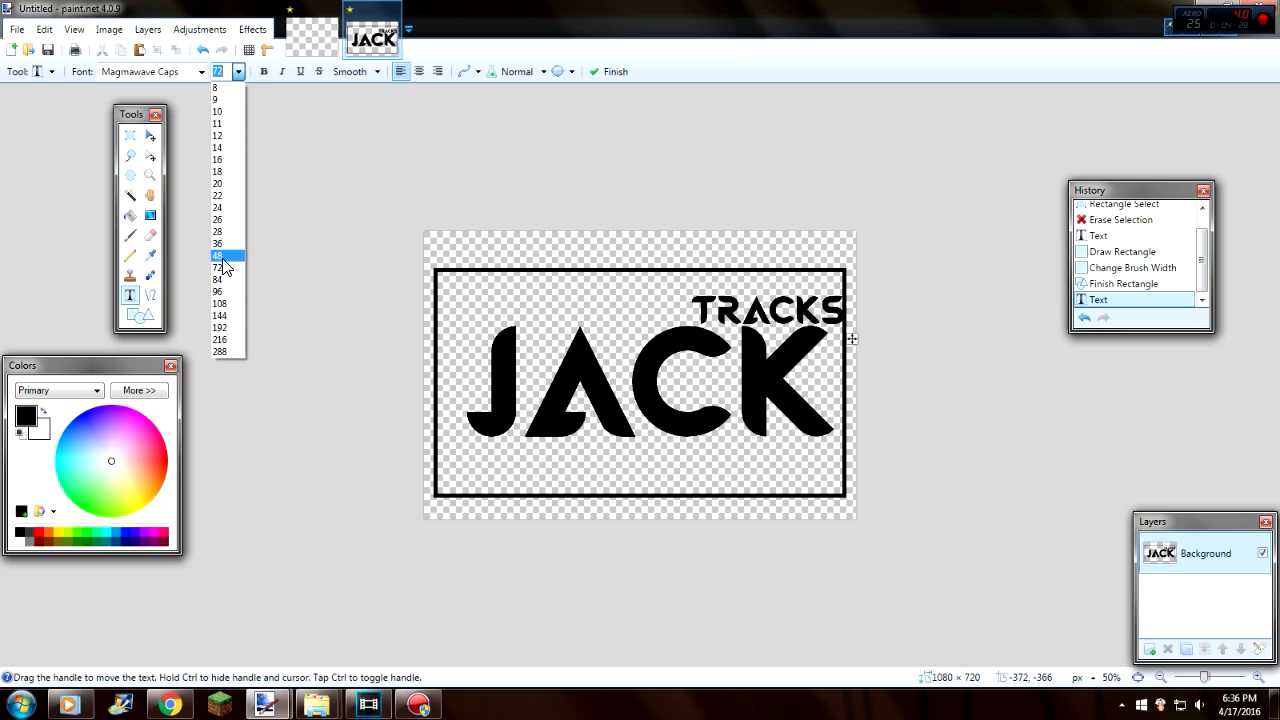
left_click(224, 257)
left_click_drag(805, 337, 852, 344)
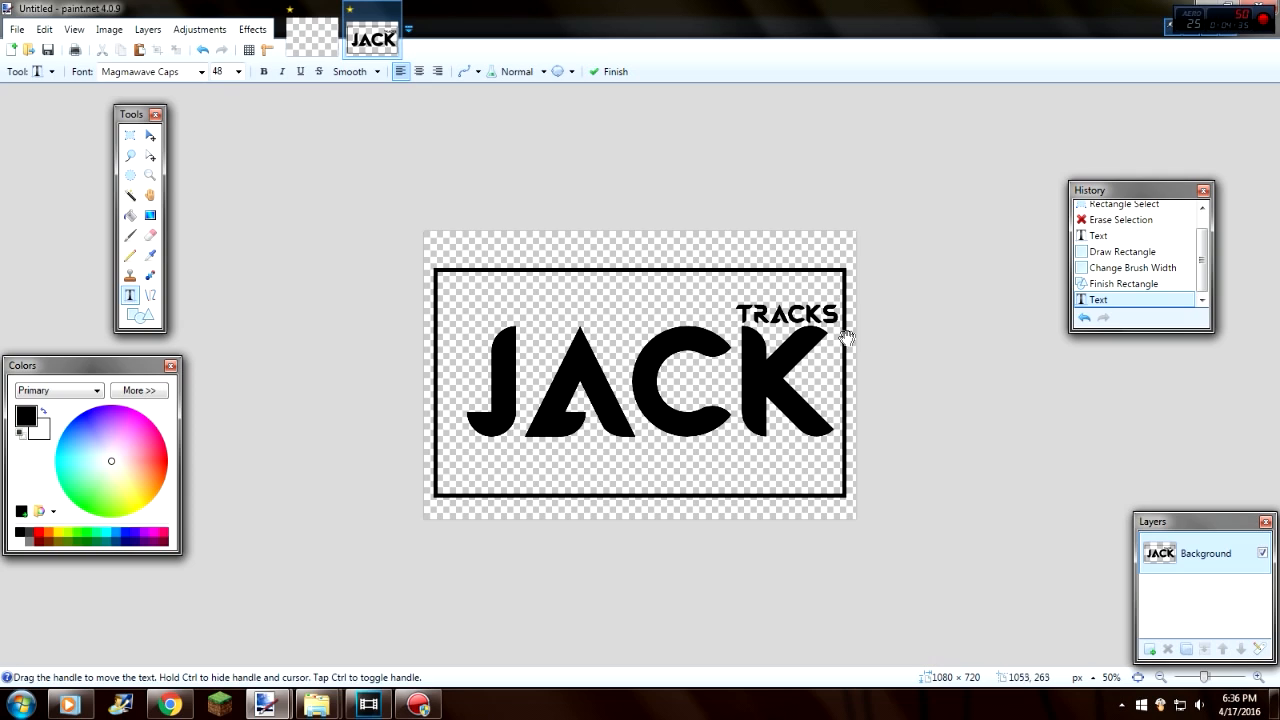
left_click(130, 135)
scroll(413, 190, "down", 5)
scroll(414, 192, "up", 5)
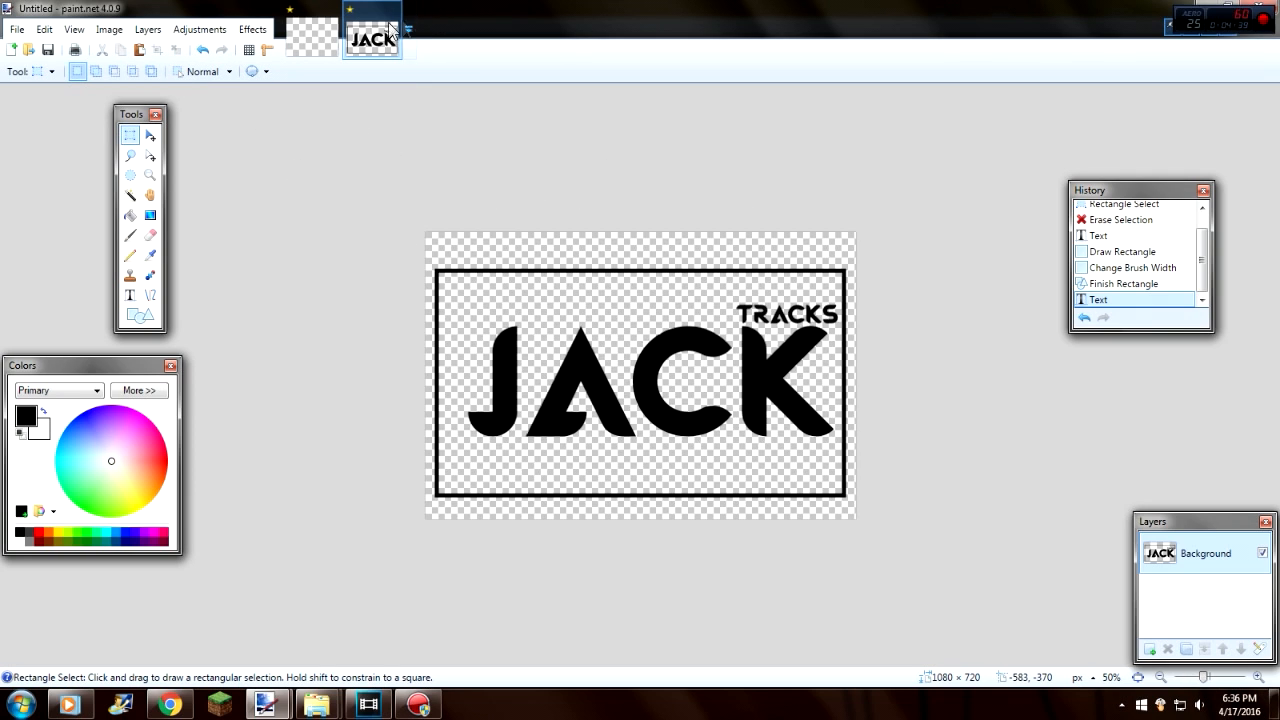
- Close the empty 800 × 600 image without saving it, keeping the logo image open
left_click(318, 26)
left_click(333, 10)
left_click(597, 434)
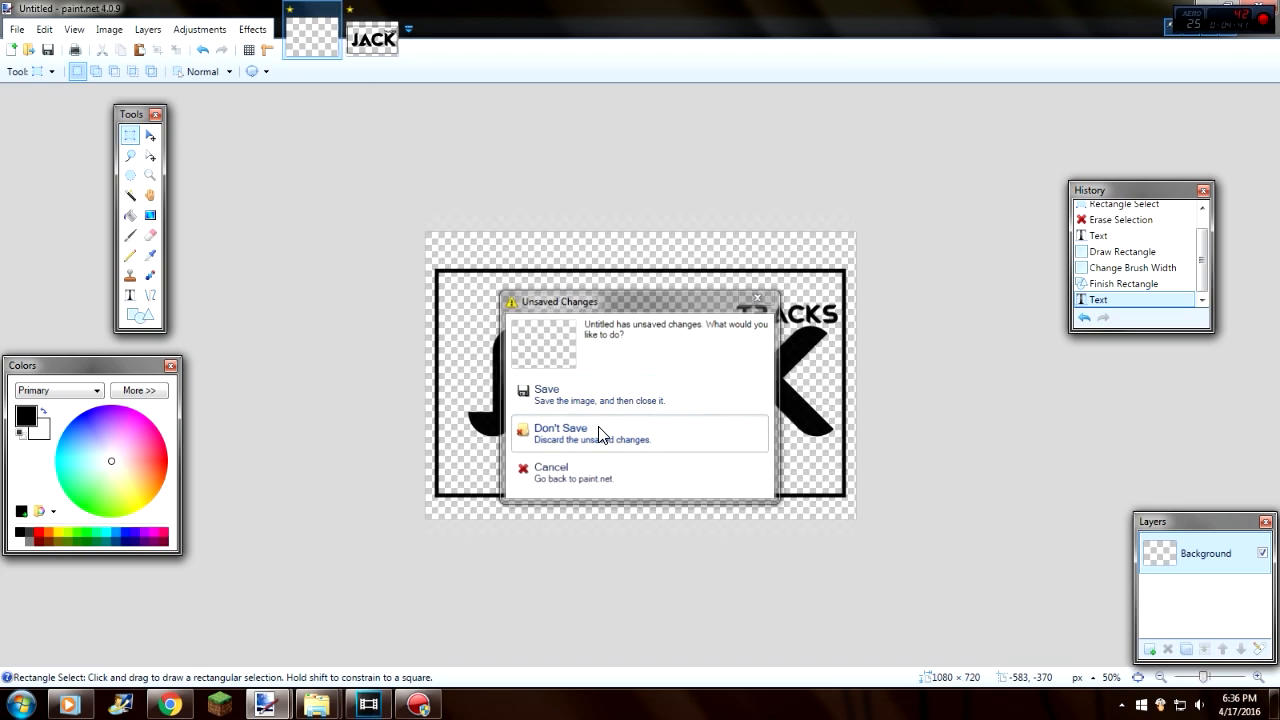
left_click(48, 50)
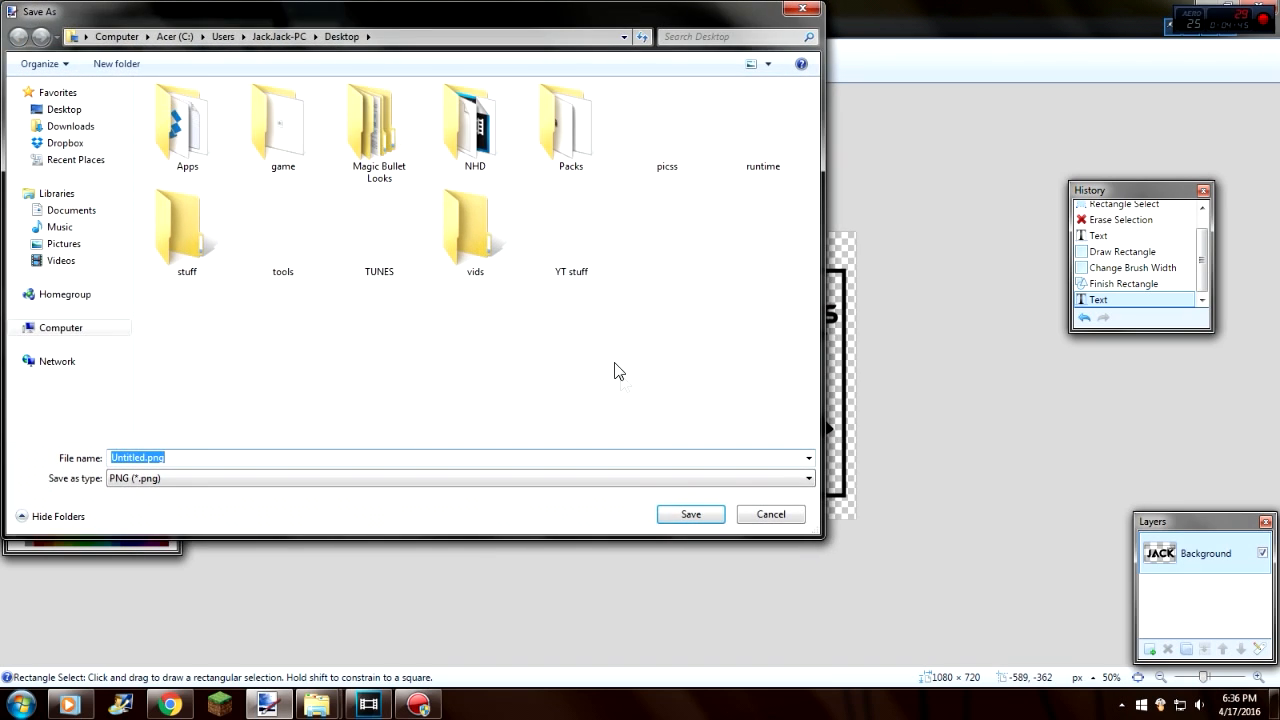
left_click(770, 514)
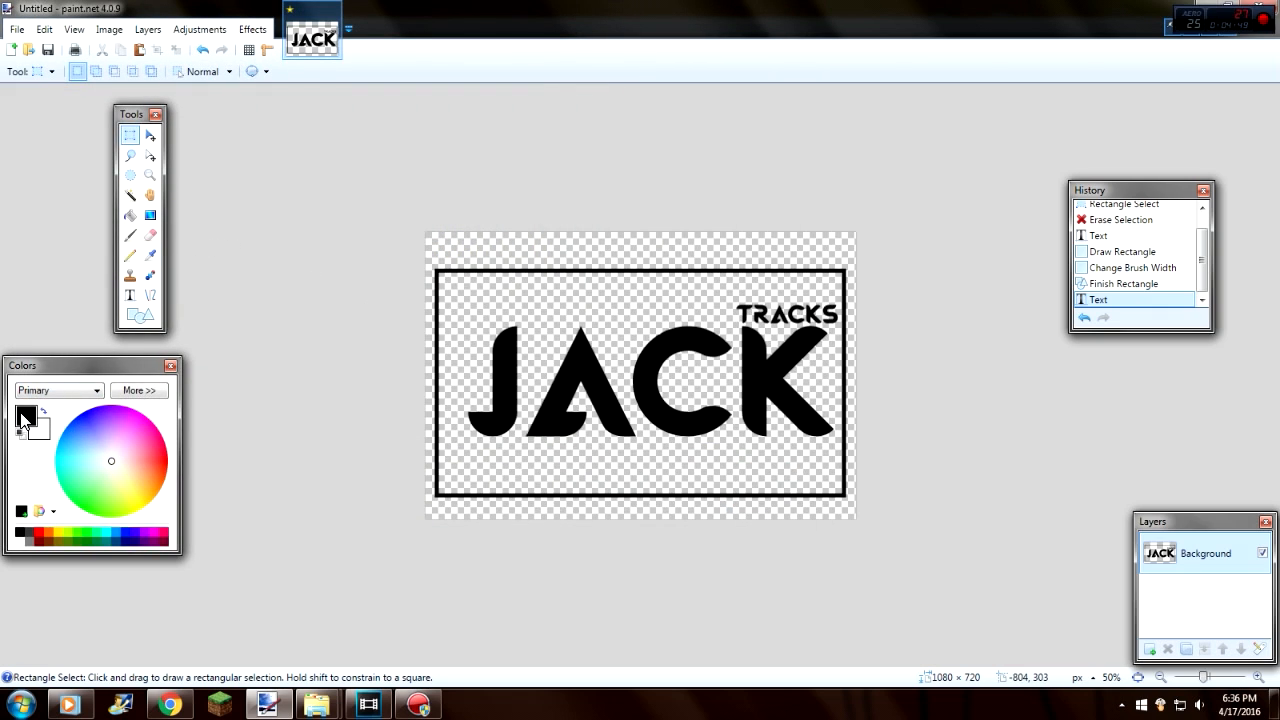
- Fill the rectangle frame and the letters J, A, C and K with white using the Paint Bucket
left_click(130, 215)
left_click(488, 271)
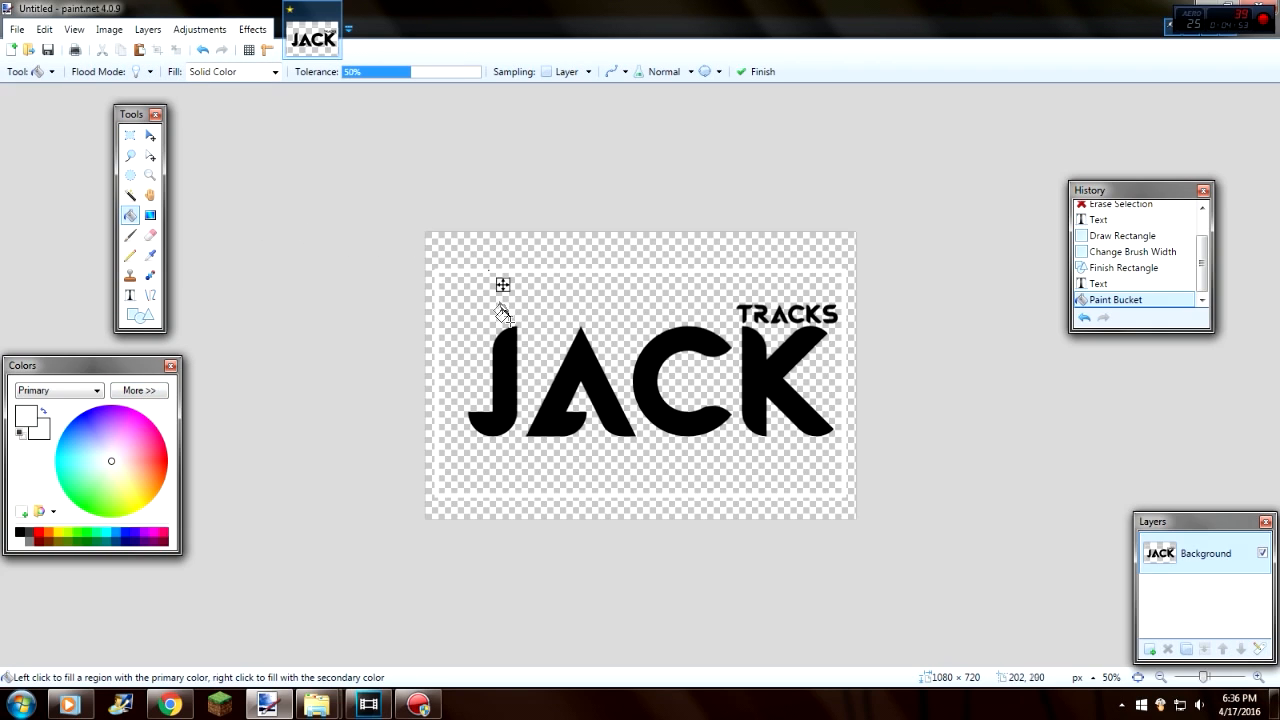
left_click(500, 380)
left_click(584, 365)
left_click(669, 368)
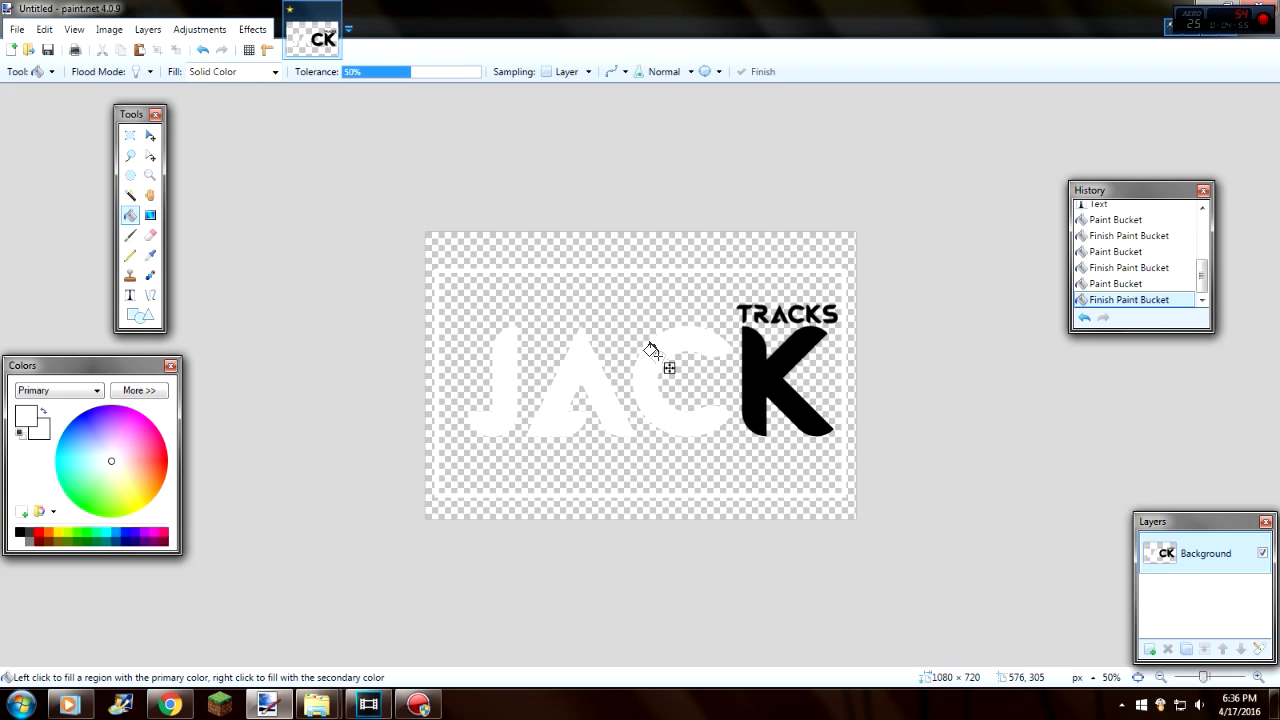
left_click(783, 374)
scroll(740, 312, "up", 3)
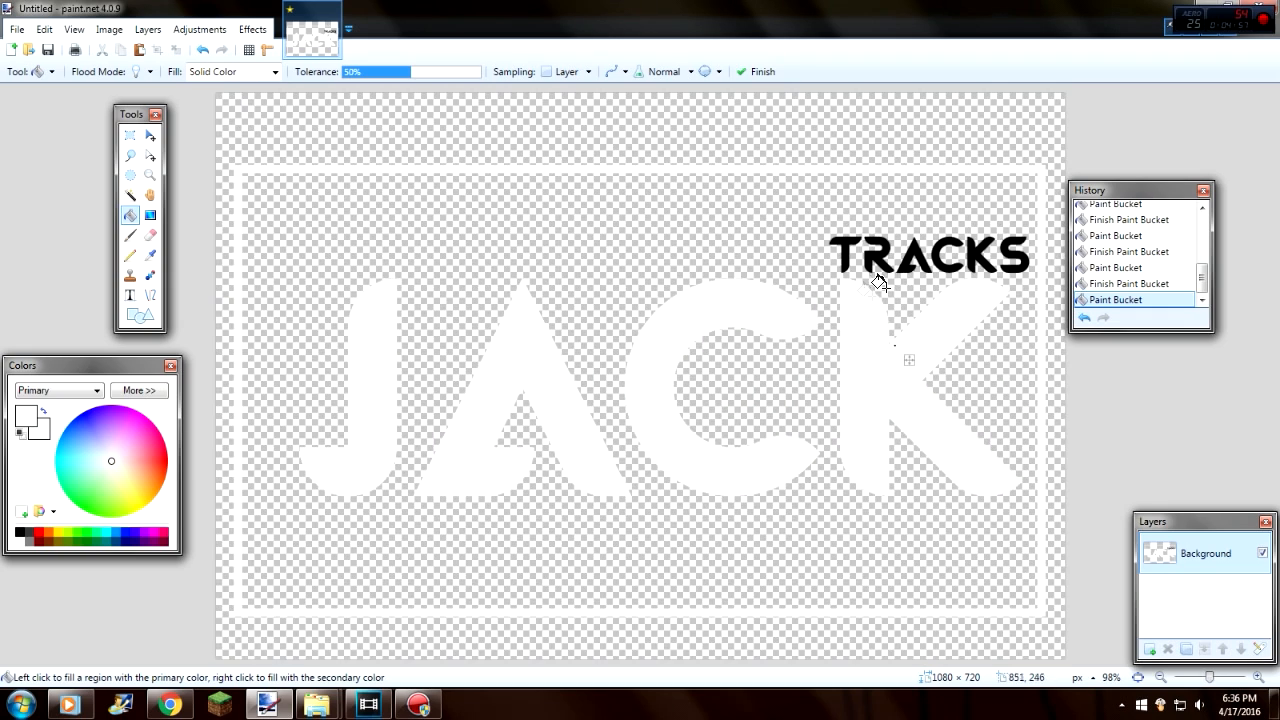
- Fill the letters of the word "TRACKS" above the K with white using the Paint Bucket
left_click(849, 246)
left_click(872, 252)
left_click(921, 254)
left_click(944, 242)
left_click(975, 248)
left_click(1010, 252)
scroll(734, 250, "down", 3)
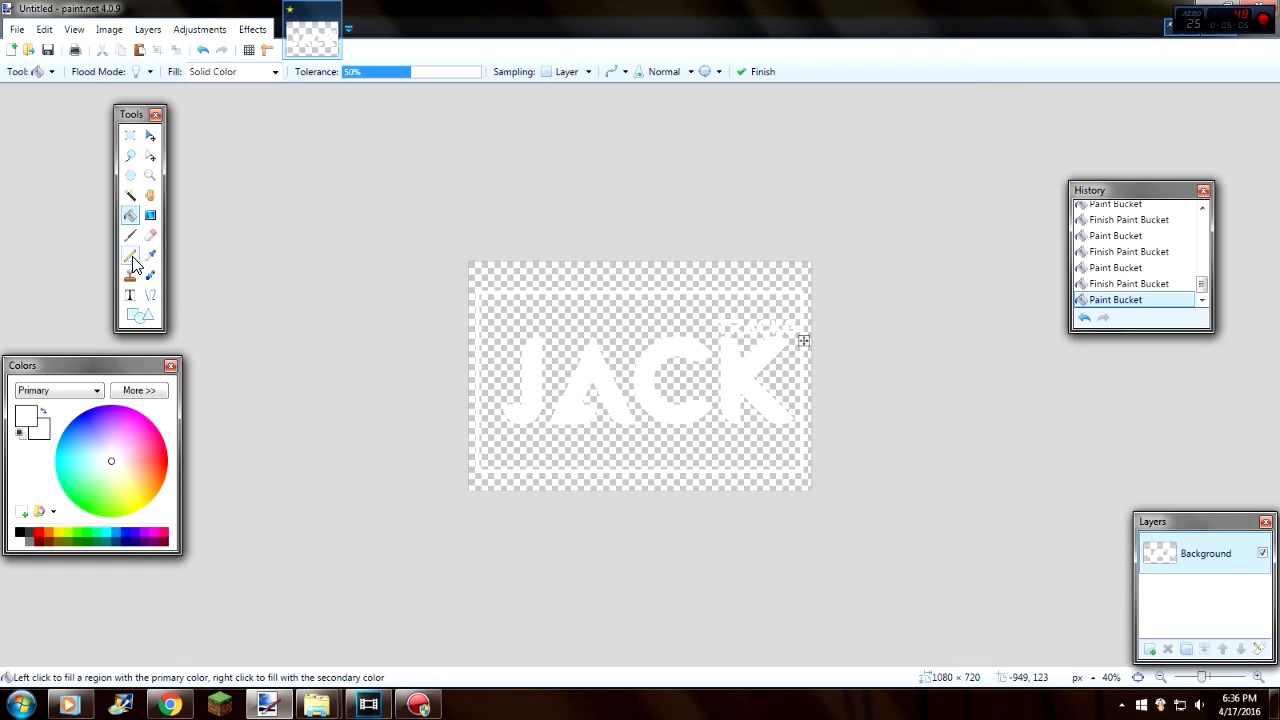
left_click(19, 533)
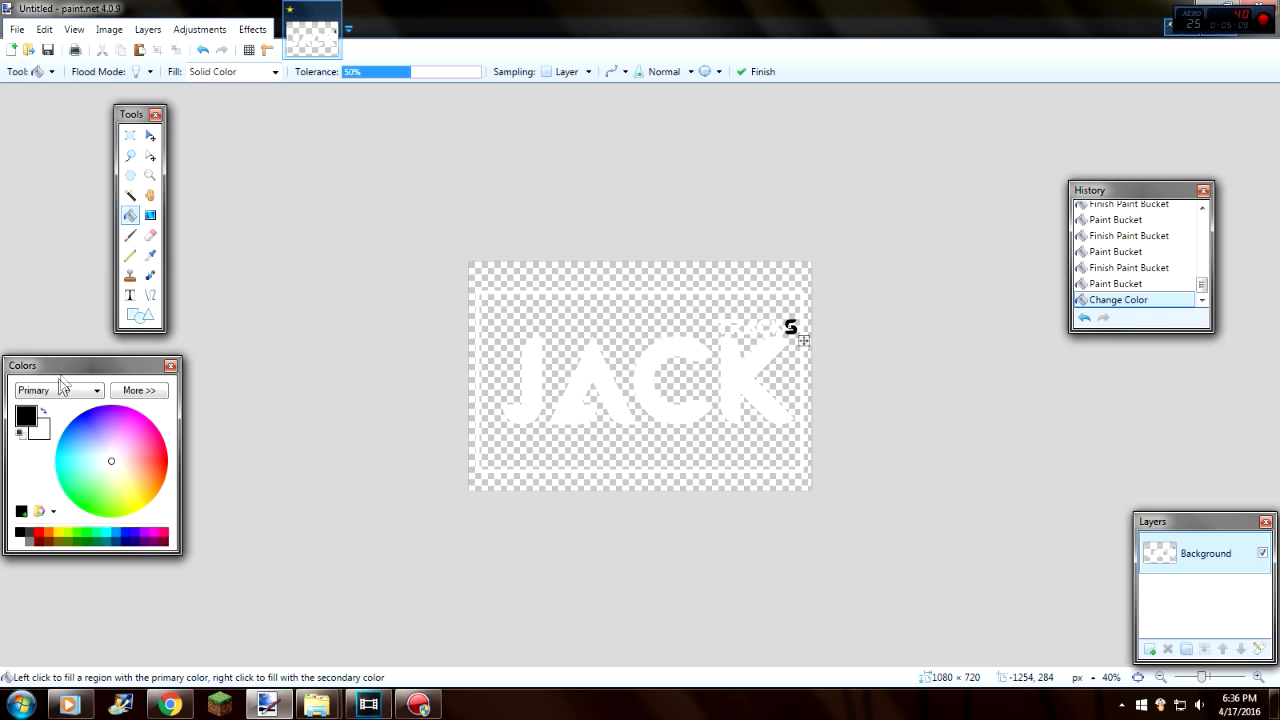
left_click(19, 540)
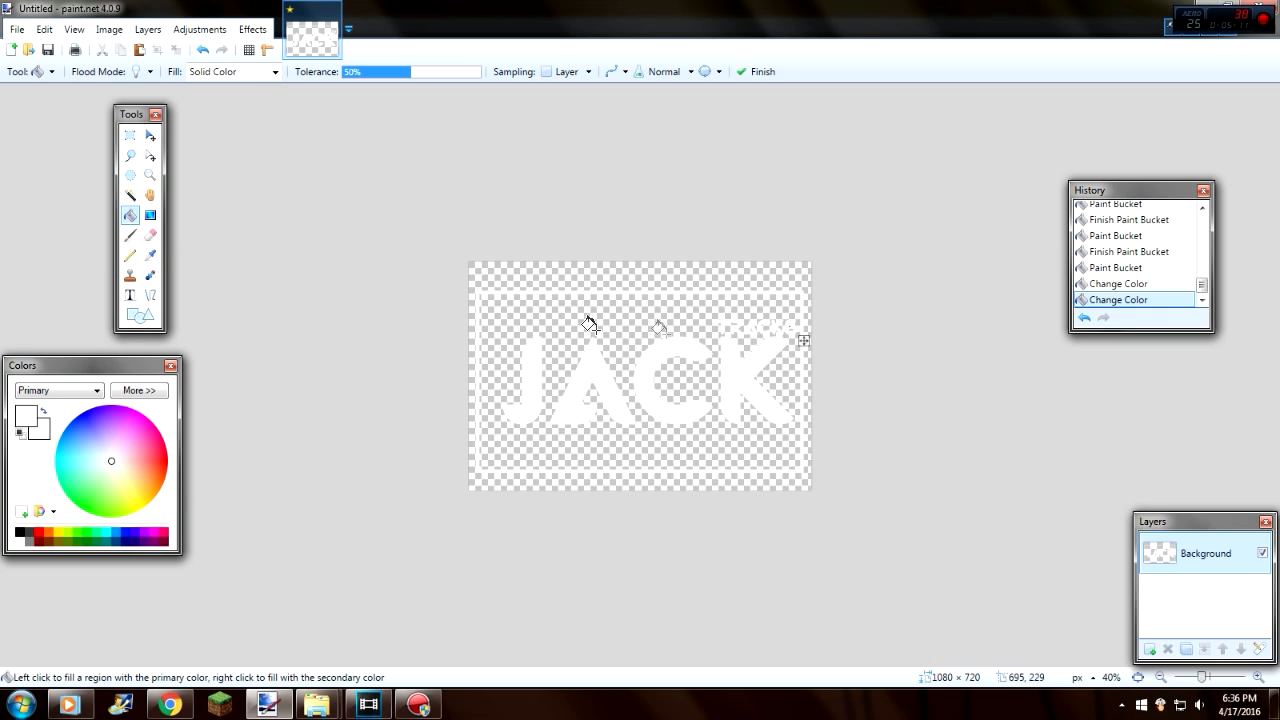
- Recolour the rectangle frame around the logo text black using the Paint Bucket
left_click(131, 136)
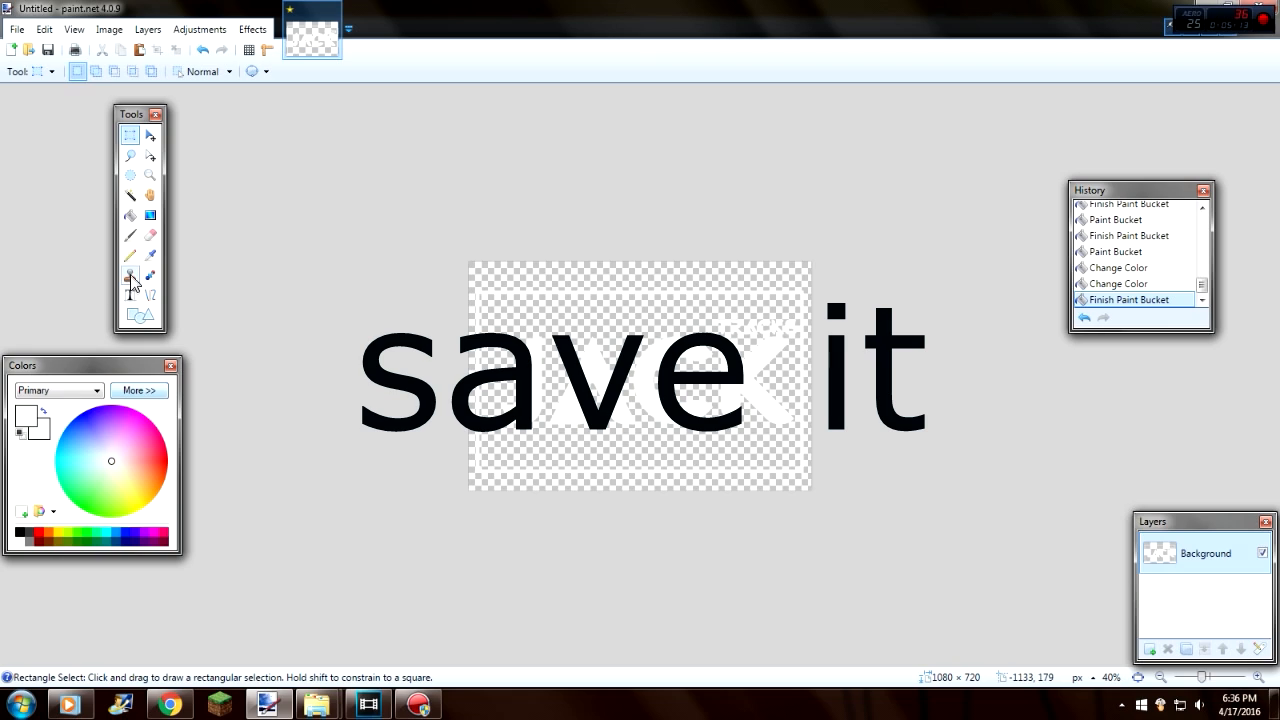
left_click(130, 215)
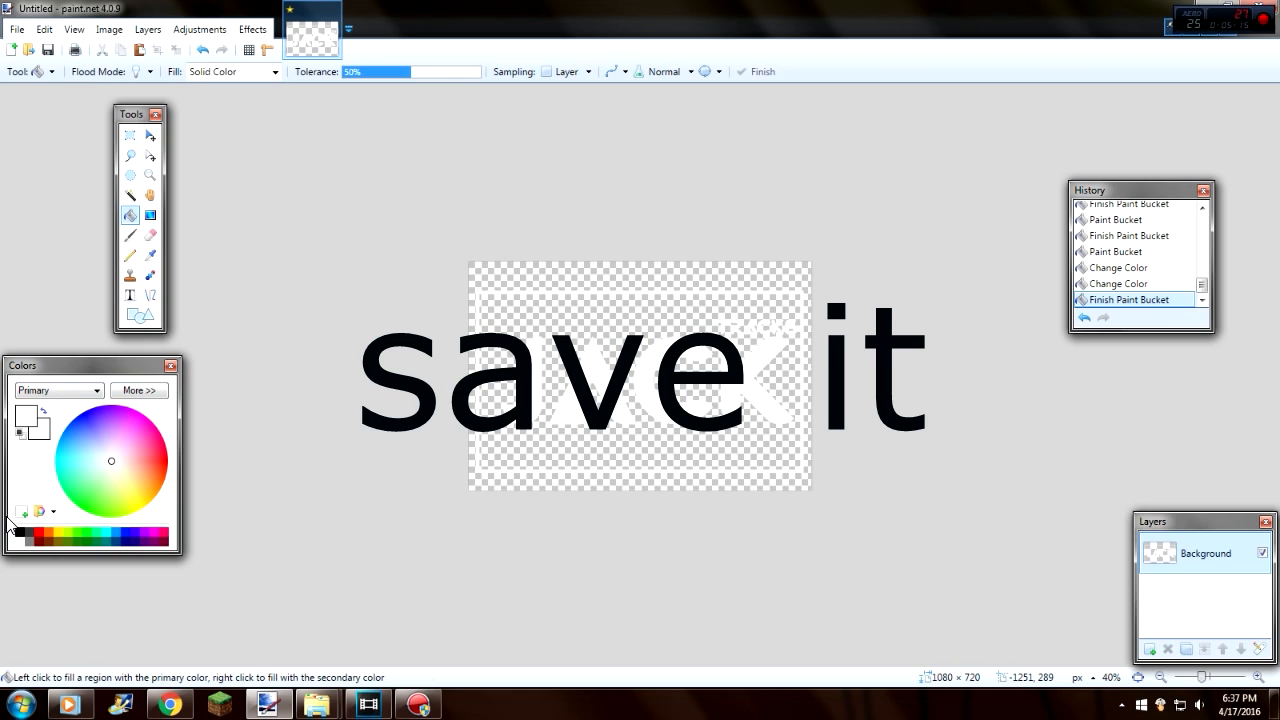
left_click(18, 532)
left_click(679, 304)
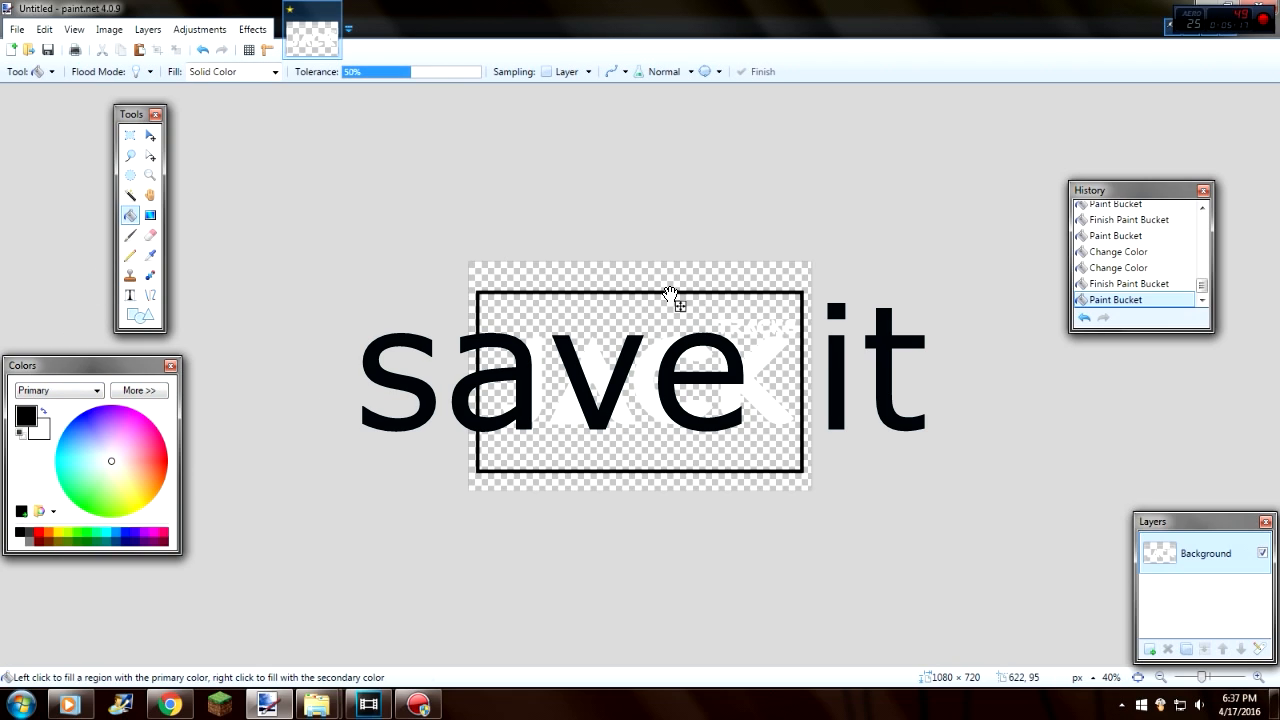
left_click(131, 156)
left_click(130, 137)
scroll(480, 203, "down", 2)
scroll(482, 205, "up", 3)
scroll(829, 292, "up", 3)
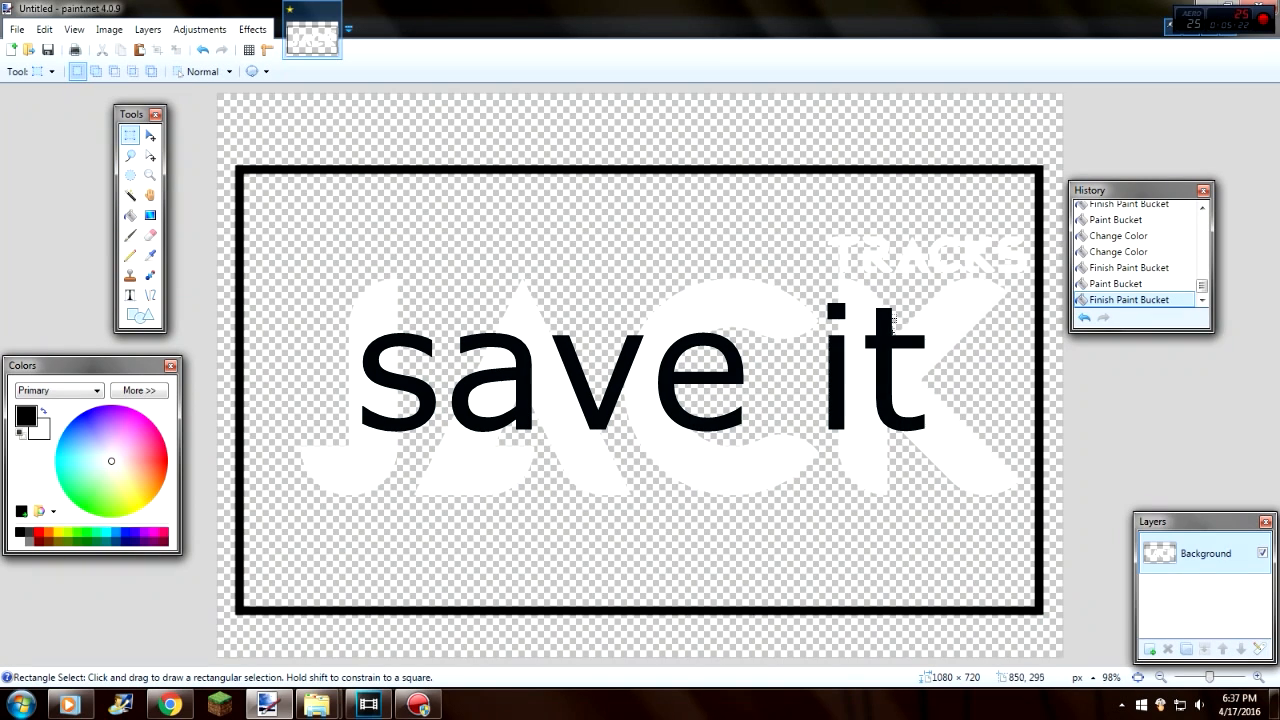
scroll(932, 276, "down", 3)
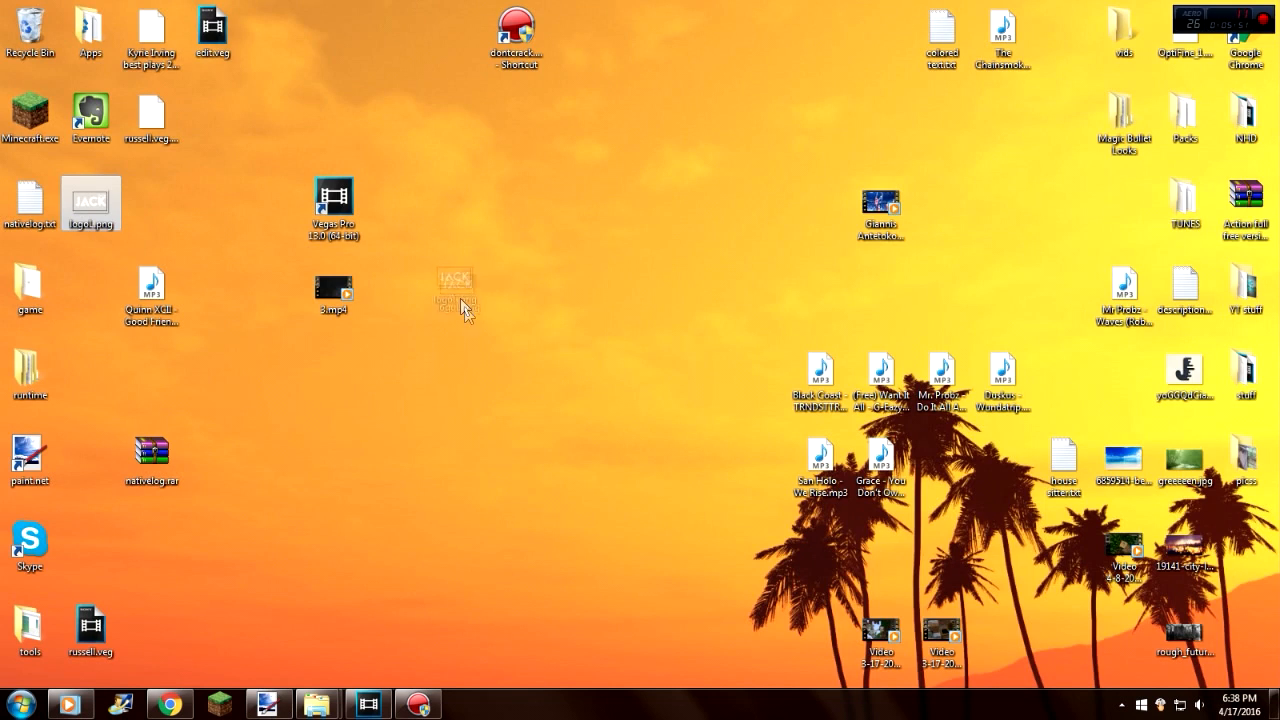
- Switch to the Vegas Pro project and place the Quinn XCII MP3 from the desktop at the start of the empty audio track 7
left_click(368, 705)
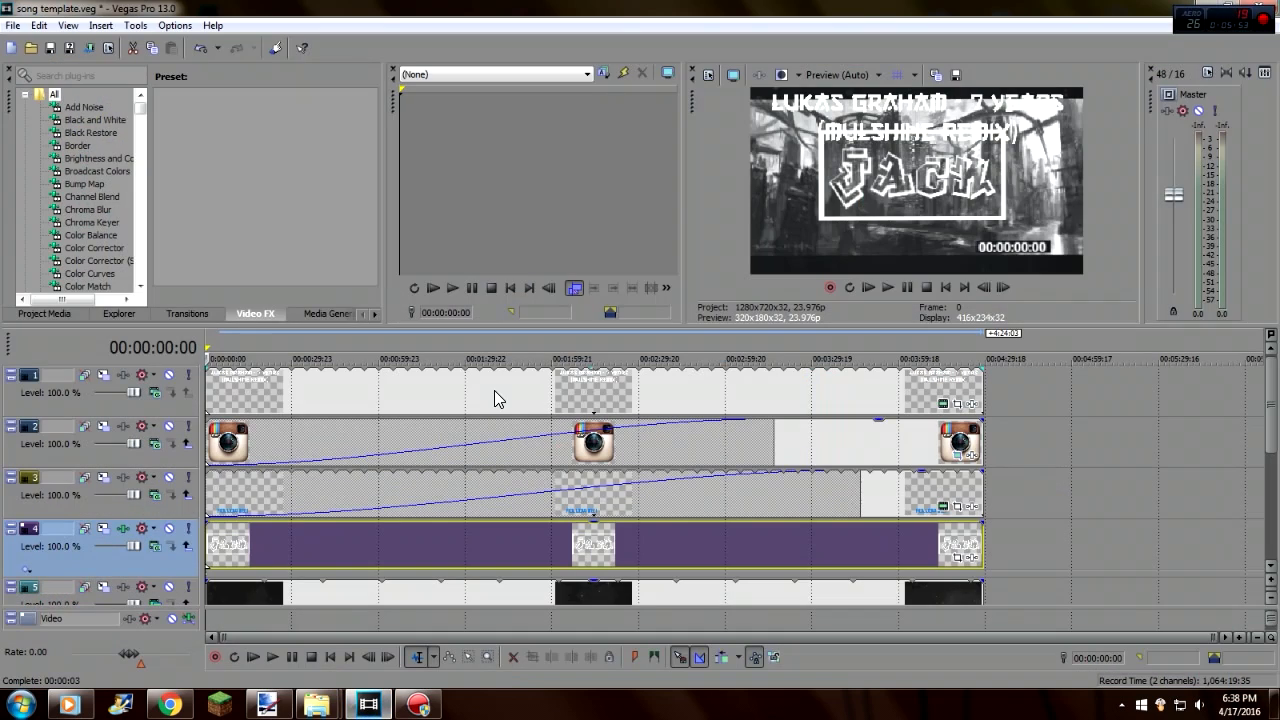
left_click_drag(1273, 415, 1277, 508)
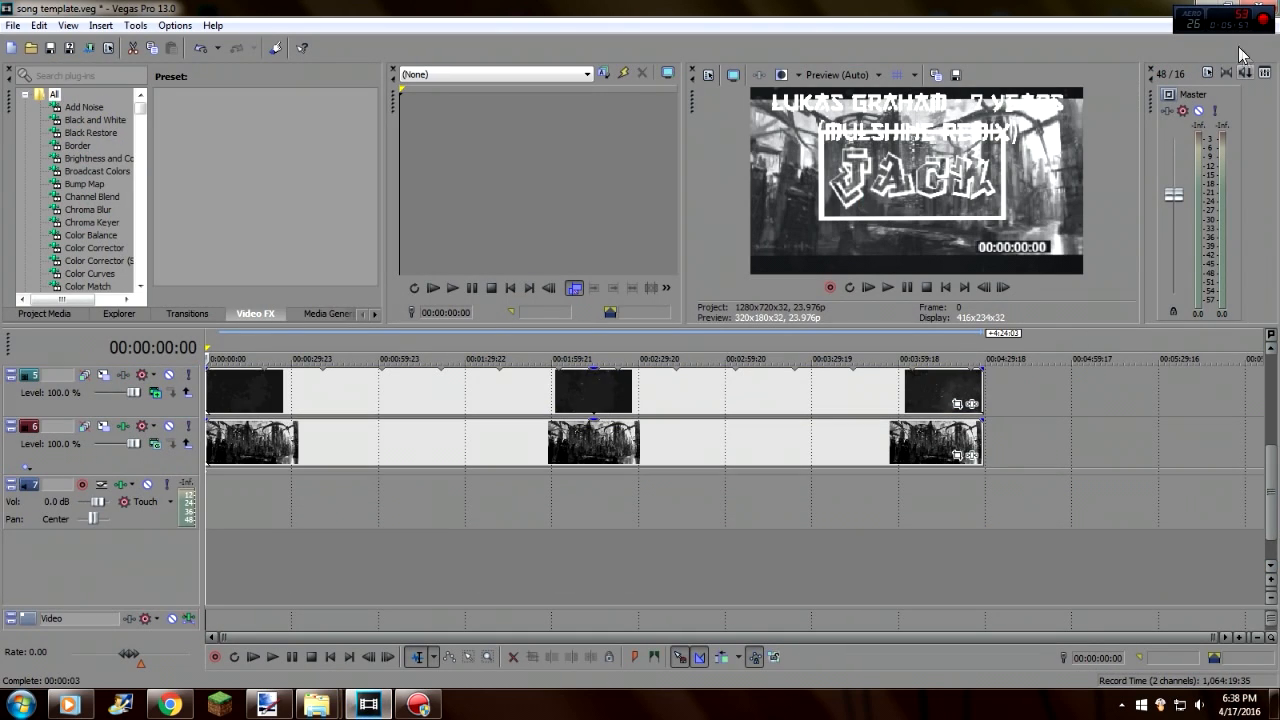
left_click(1203, 5)
left_click_drag(155, 310, 213, 510)
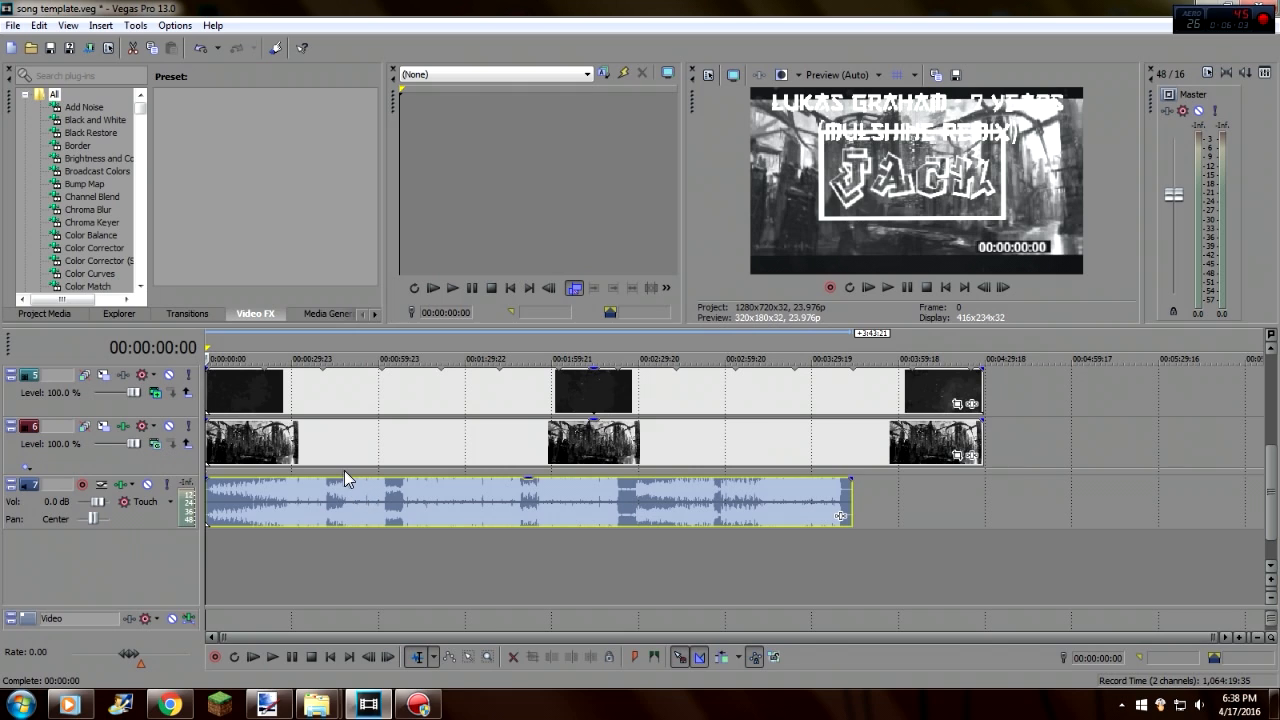
- Play the song, lower the volume of audio track 7 to -11.7 dB, and return to the start
left_click(272, 652)
left_click_drag(97, 502, 85, 505)
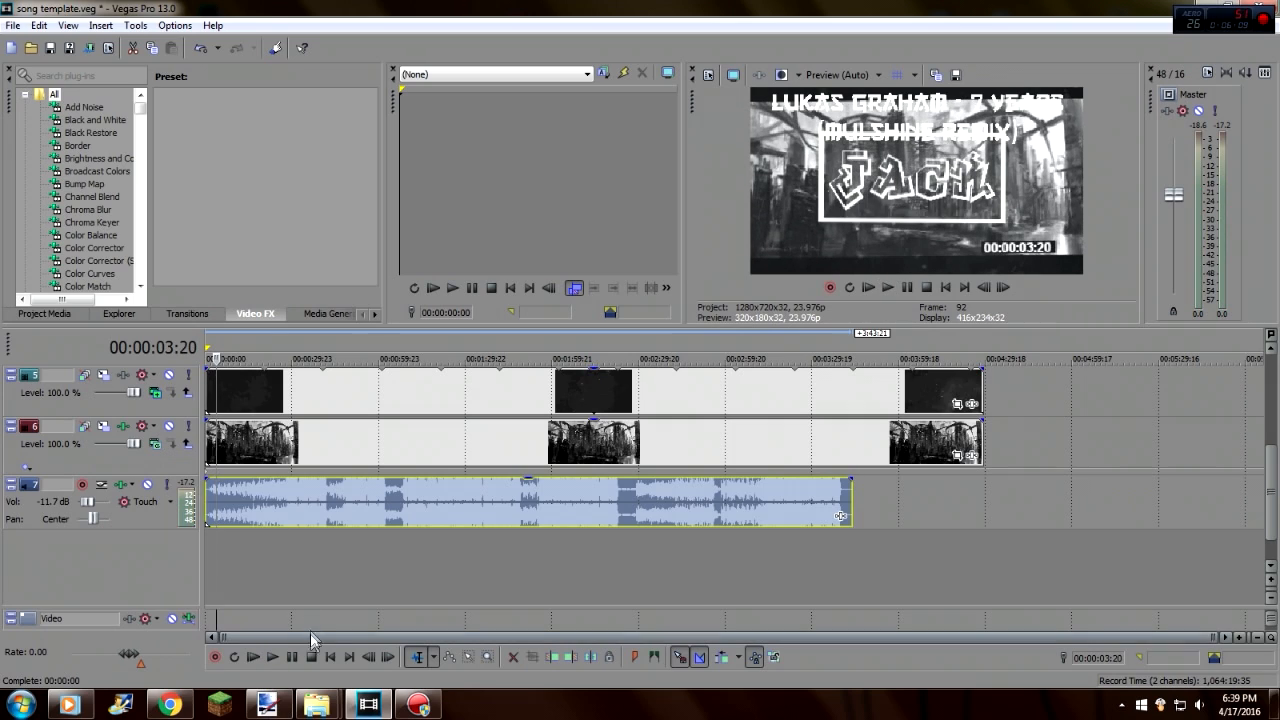
left_click(330, 657)
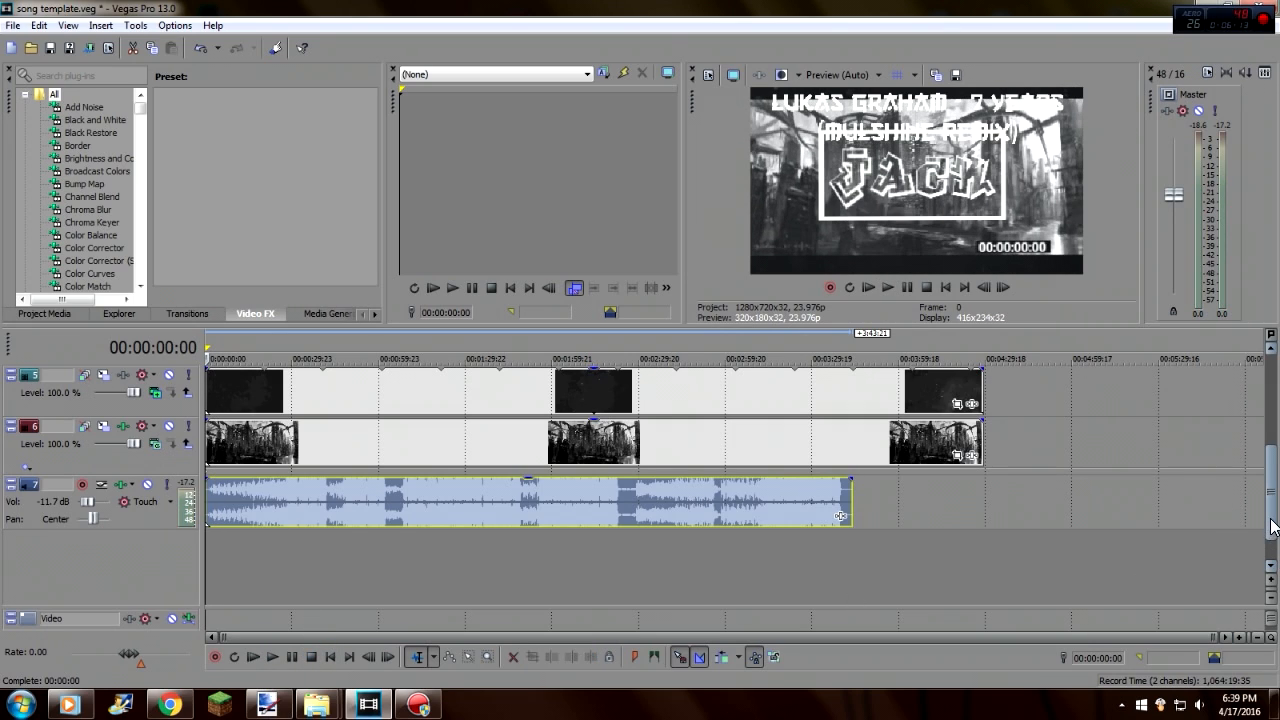
- Trim the city background image on track 6 so that it ends with the song
scroll(1273, 527, "up", 2)
scroll(1274, 528, "down", 2)
scroll(1273, 481, "up", 2)
scroll(1275, 500, "down", 2)
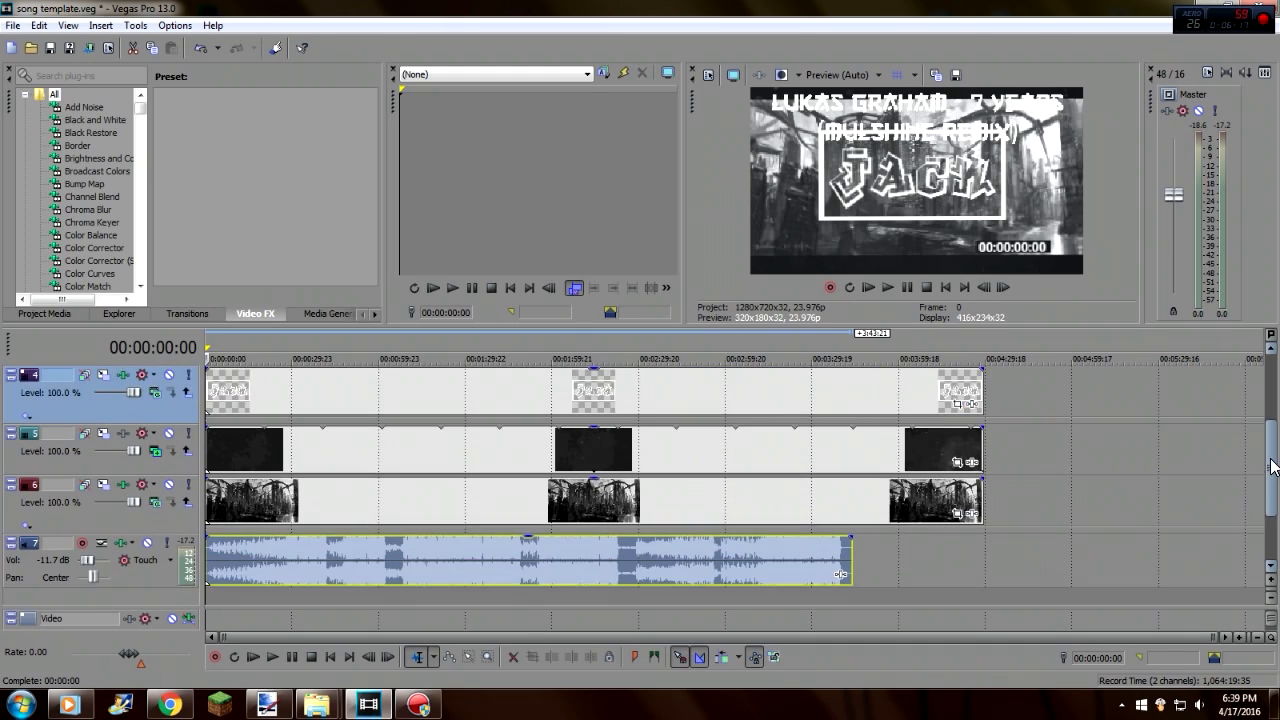
scroll(1277, 513, "up", 2)
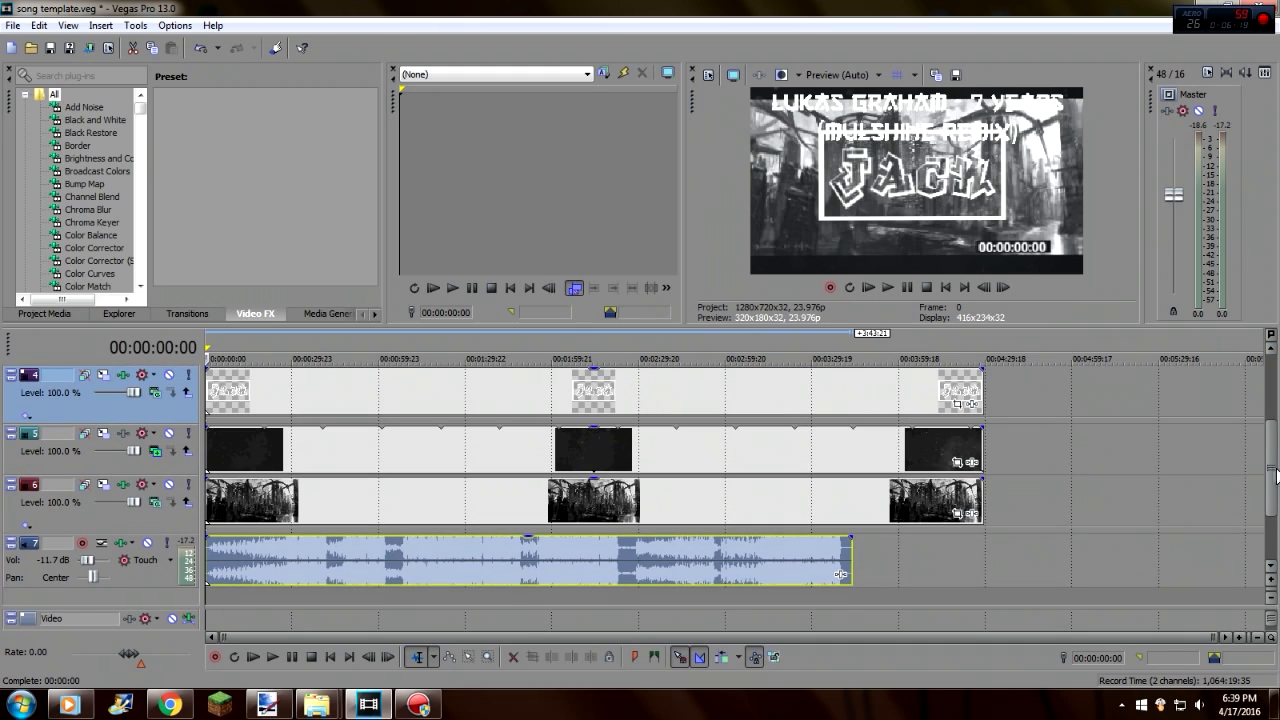
scroll(1273, 467, "up", 2)
scroll(1273, 467, "down", 2)
left_click(924, 512)
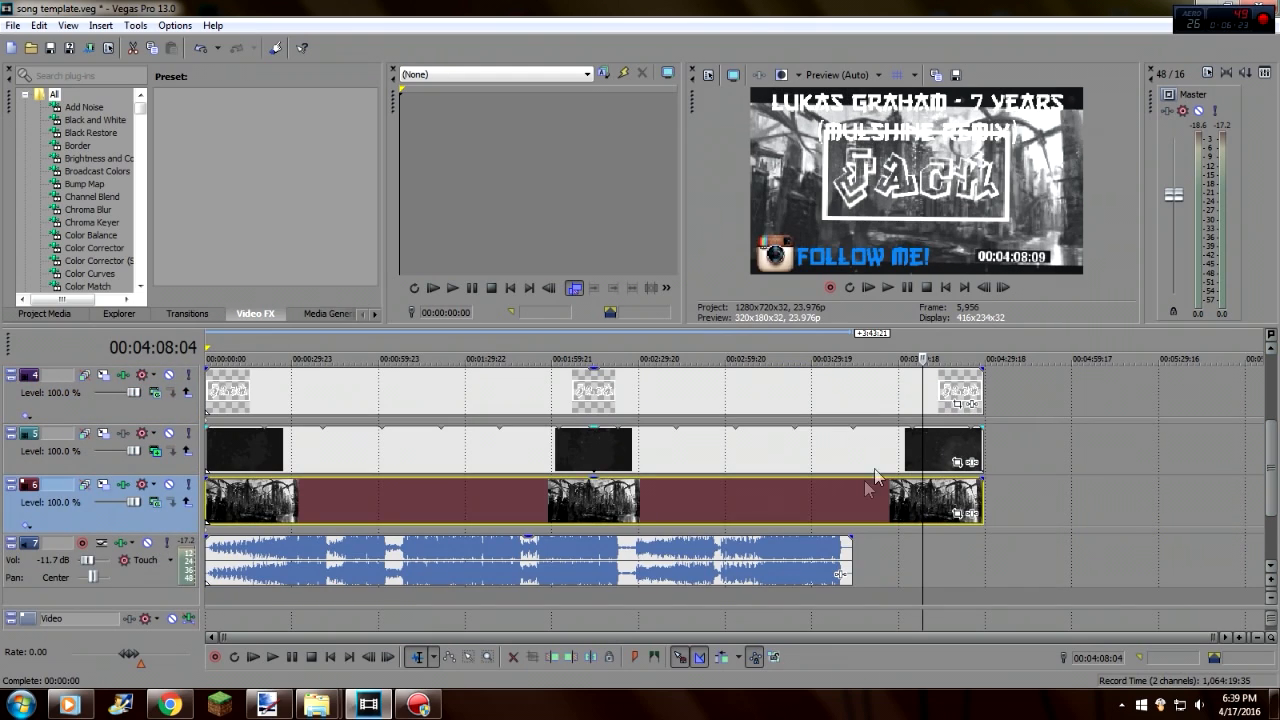
left_click_drag(983, 488, 851, 493)
- Set the city background event's resampling to Disable resample in its properties
right_click(754, 496)
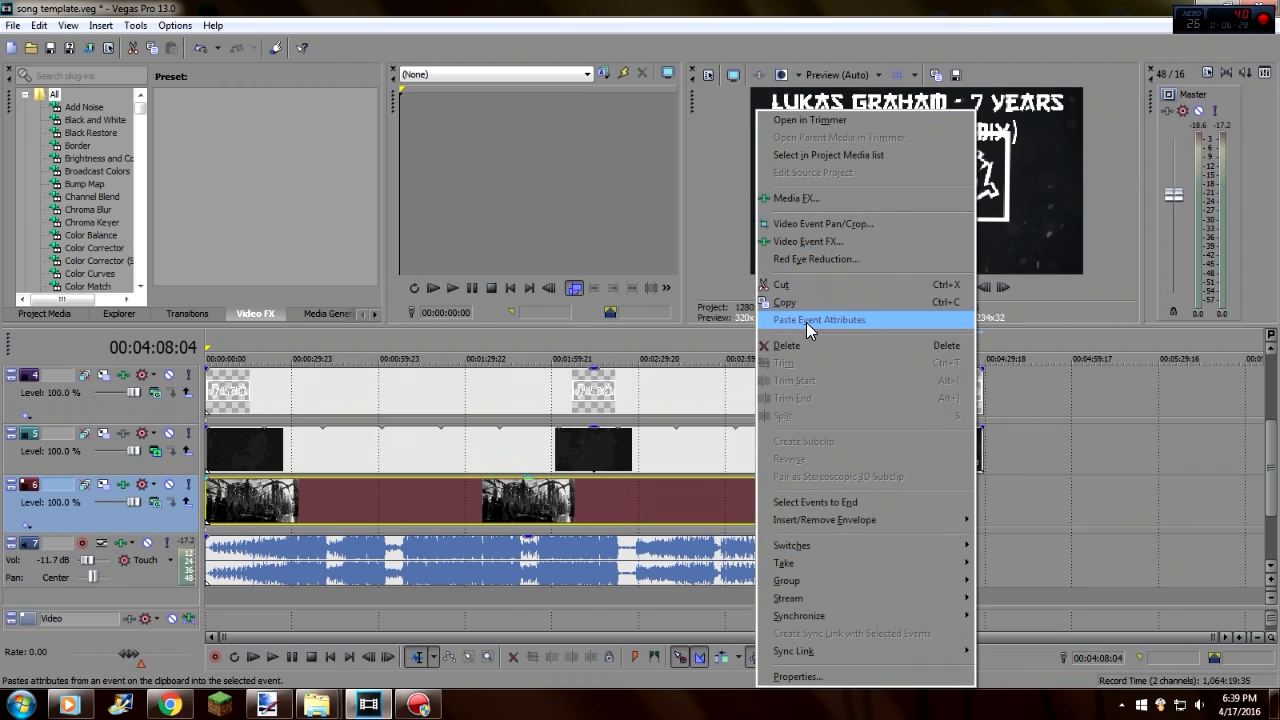
left_click(800, 677)
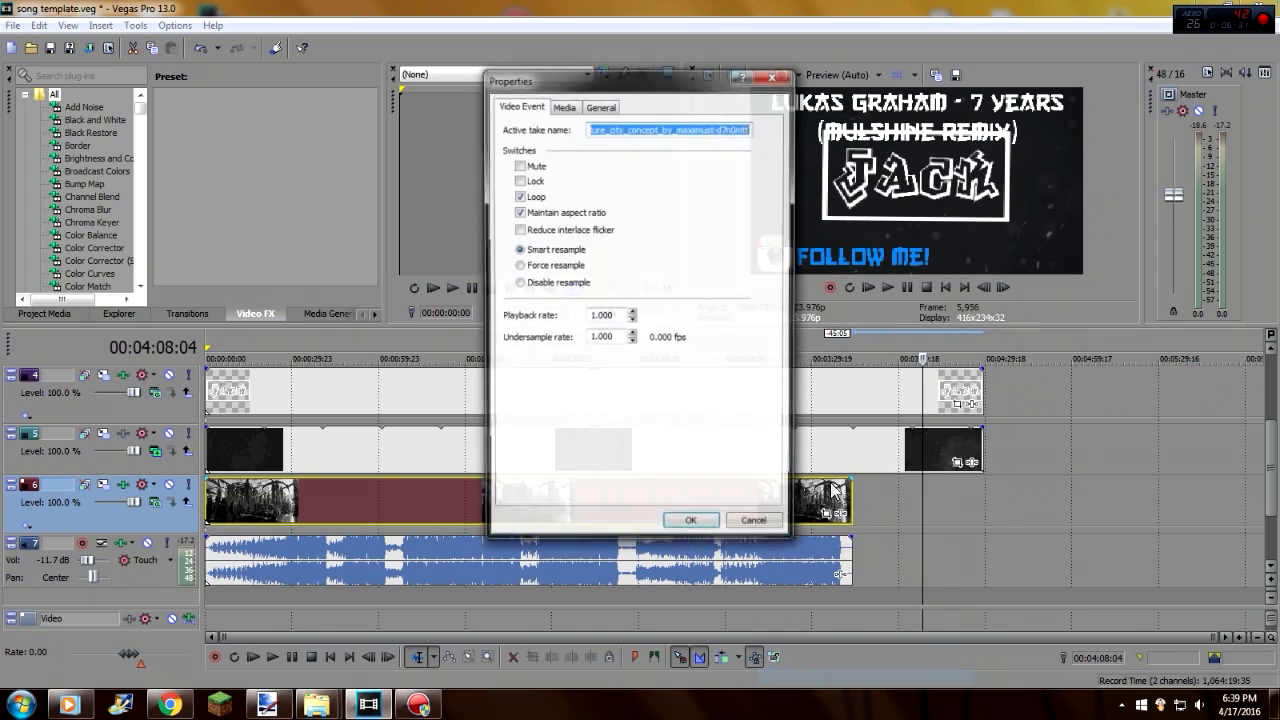
left_click(550, 284)
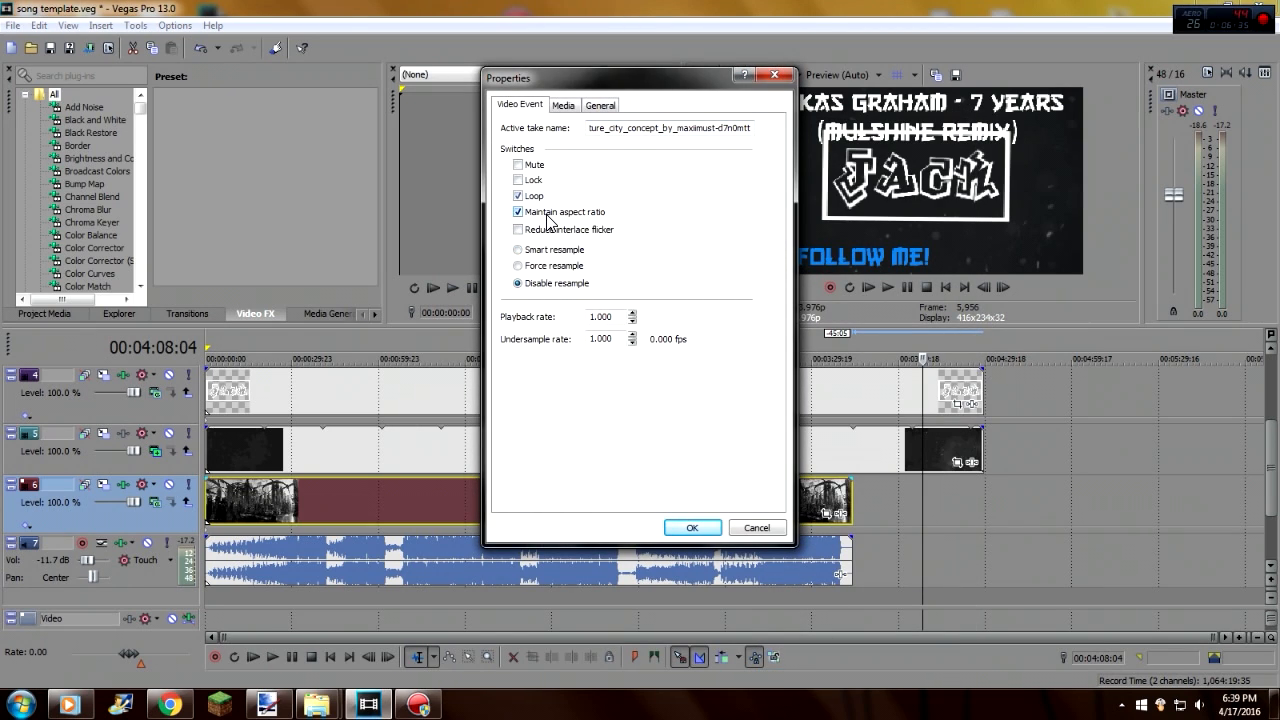
left_click(693, 528)
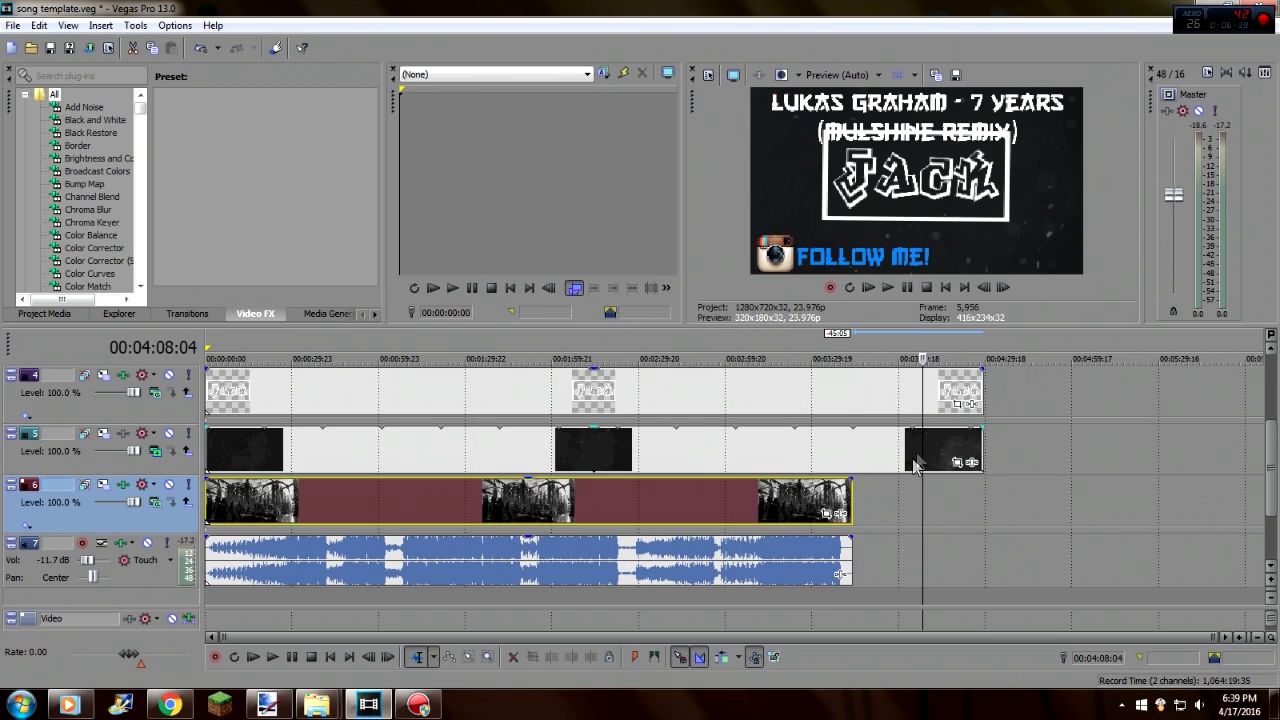
- Trim the dark overlay clip on track 5 so that it ends with the song
left_click_drag(978, 445, 851, 446)
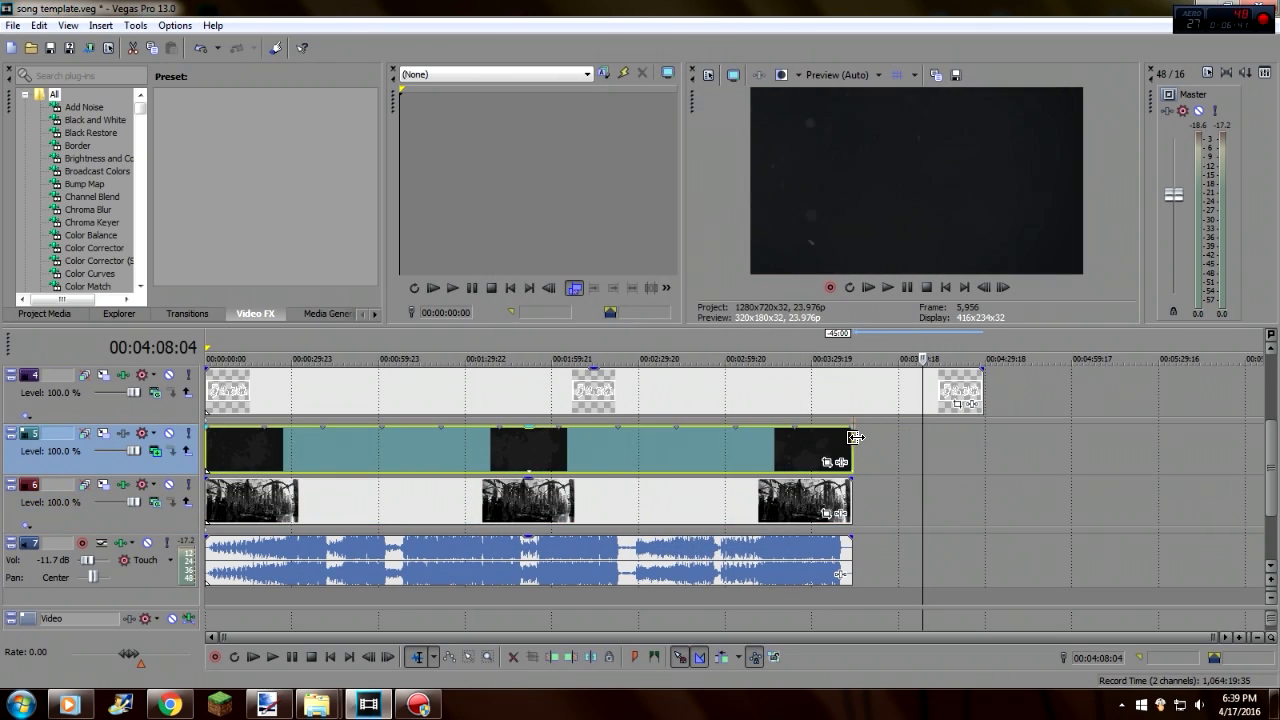
left_click(818, 440)
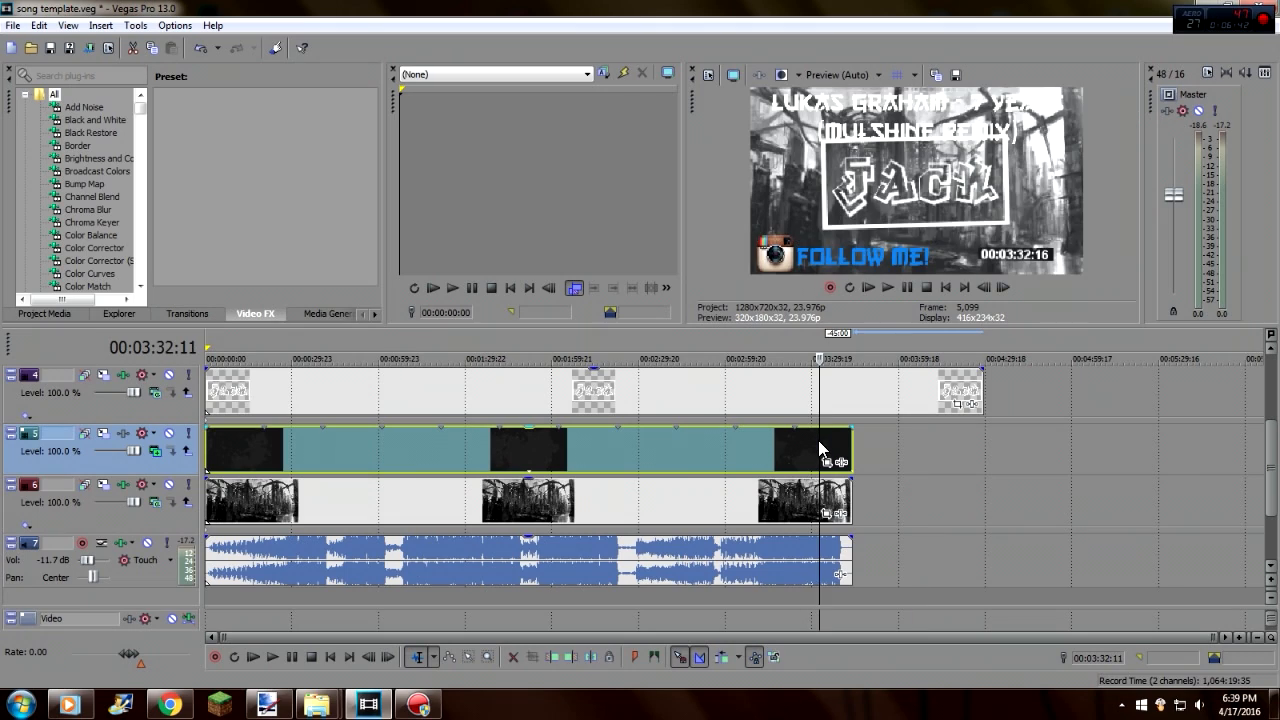
- Examine the preview picture at several points along the overlay clip, up to the end of the song
left_click(686, 458)
left_click(542, 442)
left_click(457, 440)
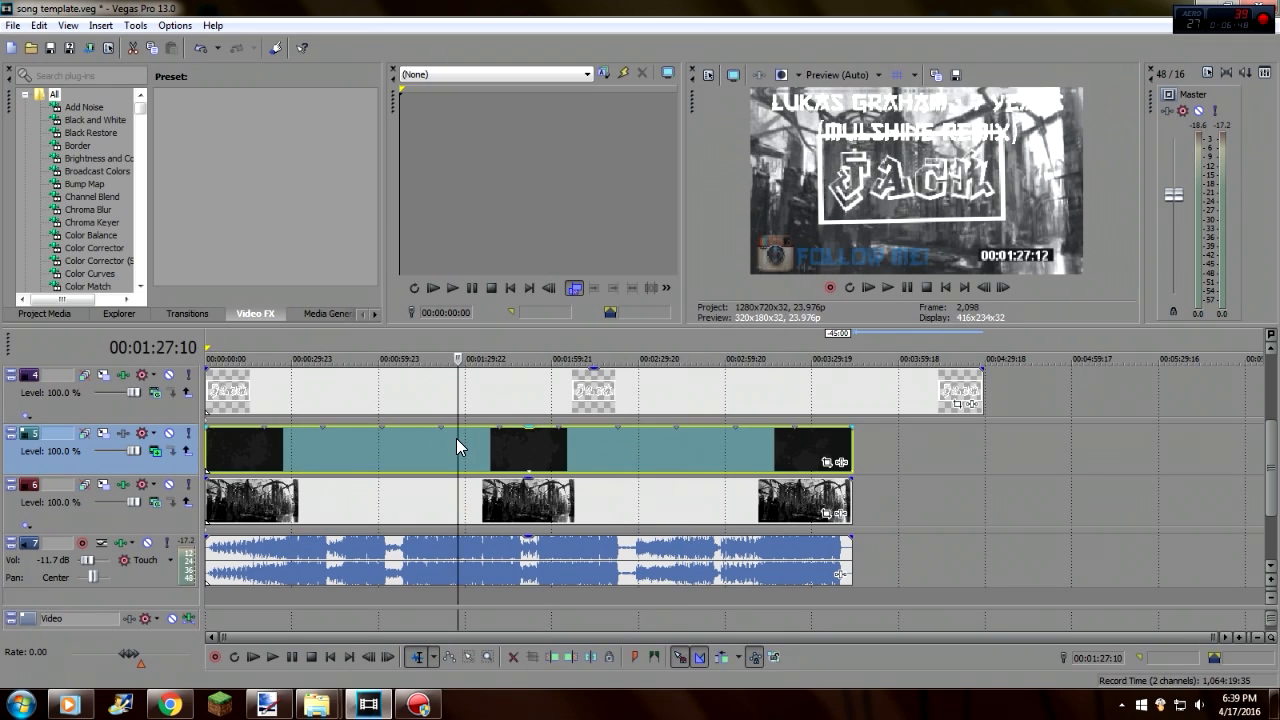
left_click(363, 442)
left_click(323, 446)
left_click(505, 448)
left_click(622, 452)
left_click(705, 446)
left_click(746, 442)
left_click(802, 442)
left_click(843, 450)
left_click(853, 455)
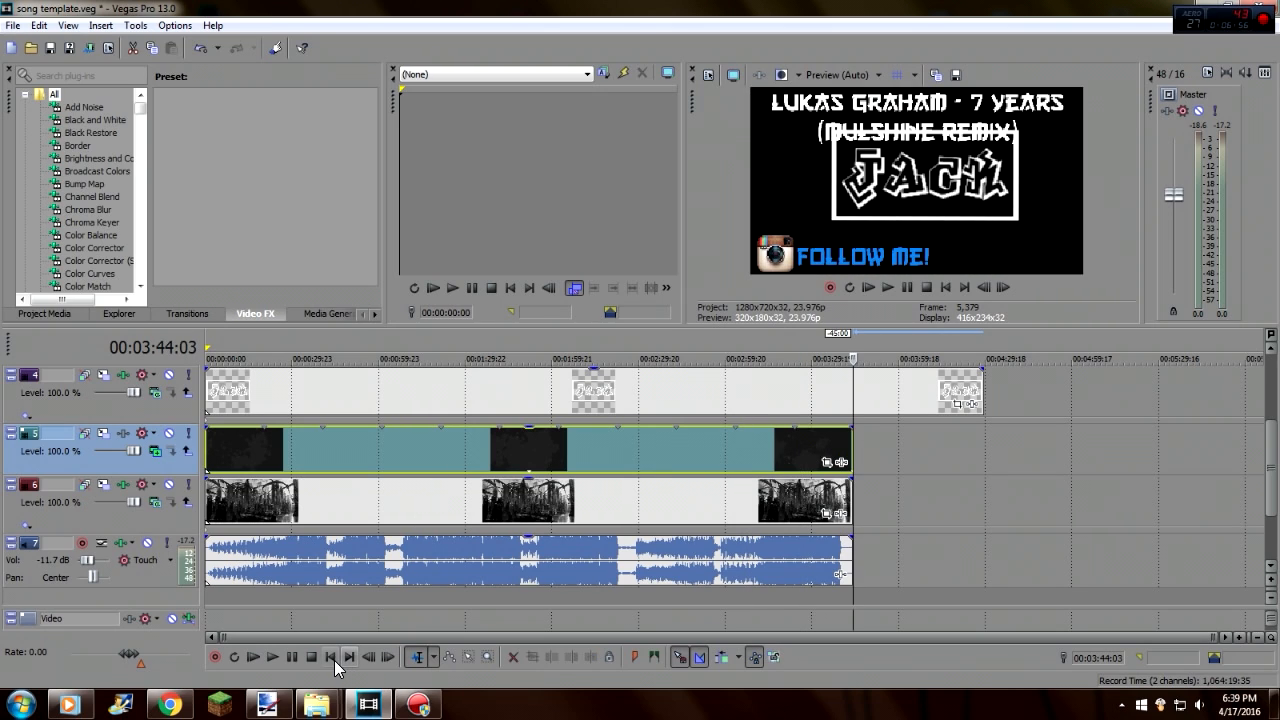
- Play the first few seconds of the project from the beginning and return to the start
left_click(332, 658)
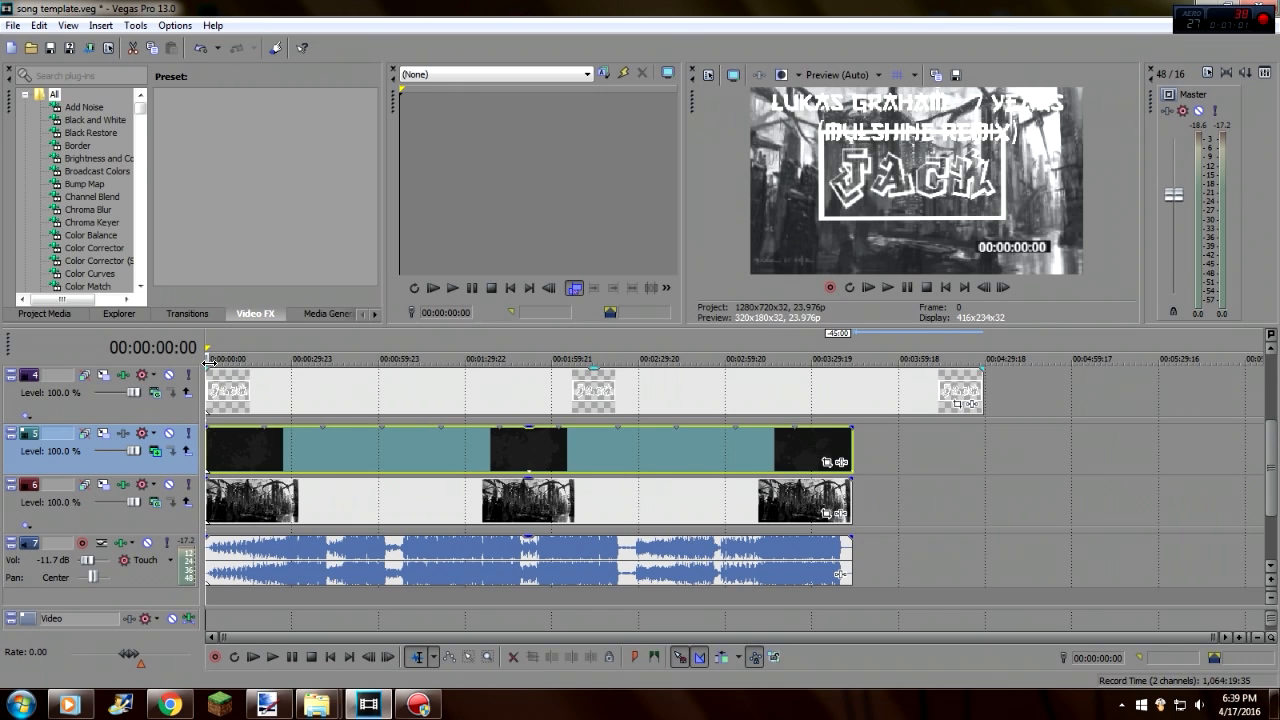
key("space")
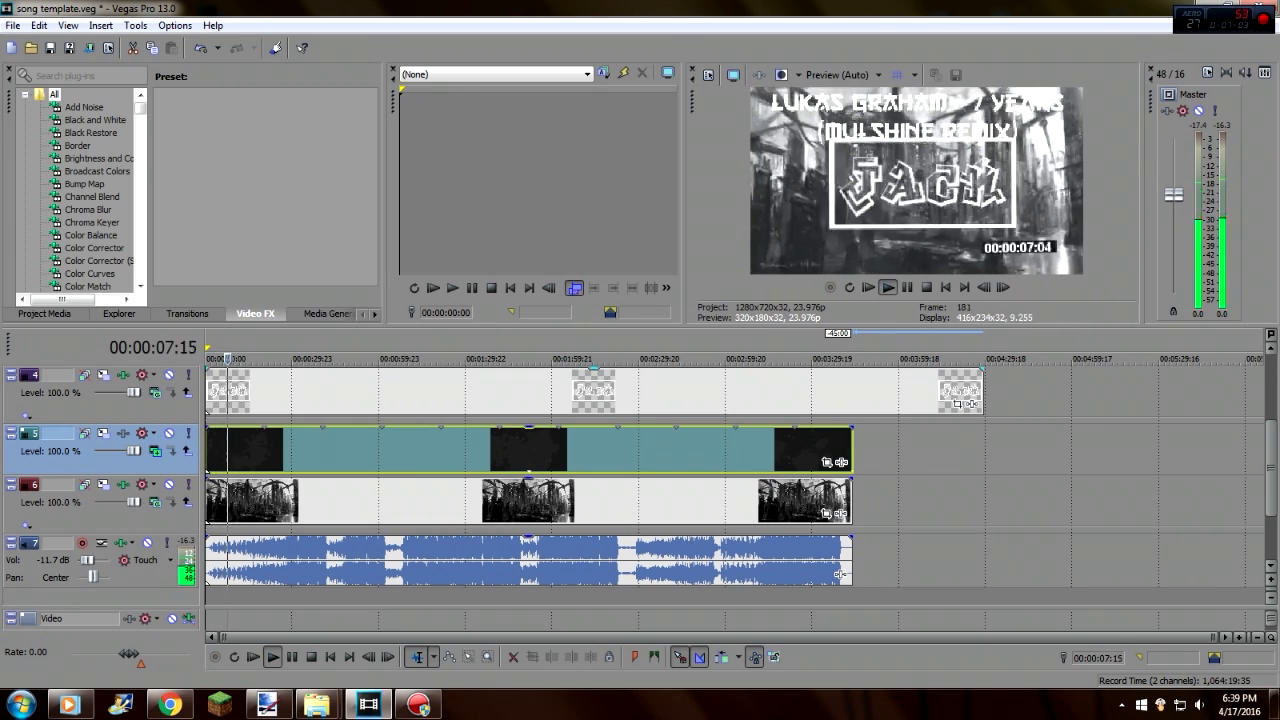
left_click(293, 658)
left_click(320, 658)
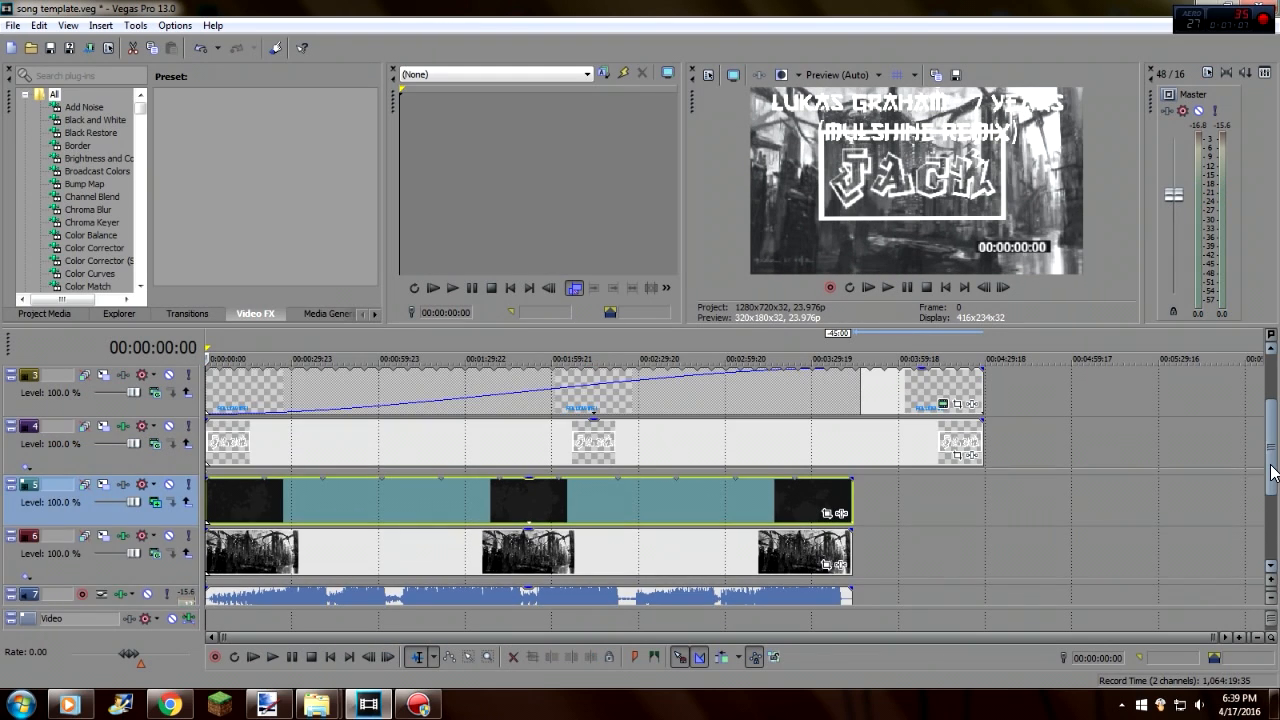
- Trim the old JACK logo event on track 4 so that it ends with the song
scroll(1274, 500, "up", 2)
left_click(932, 496)
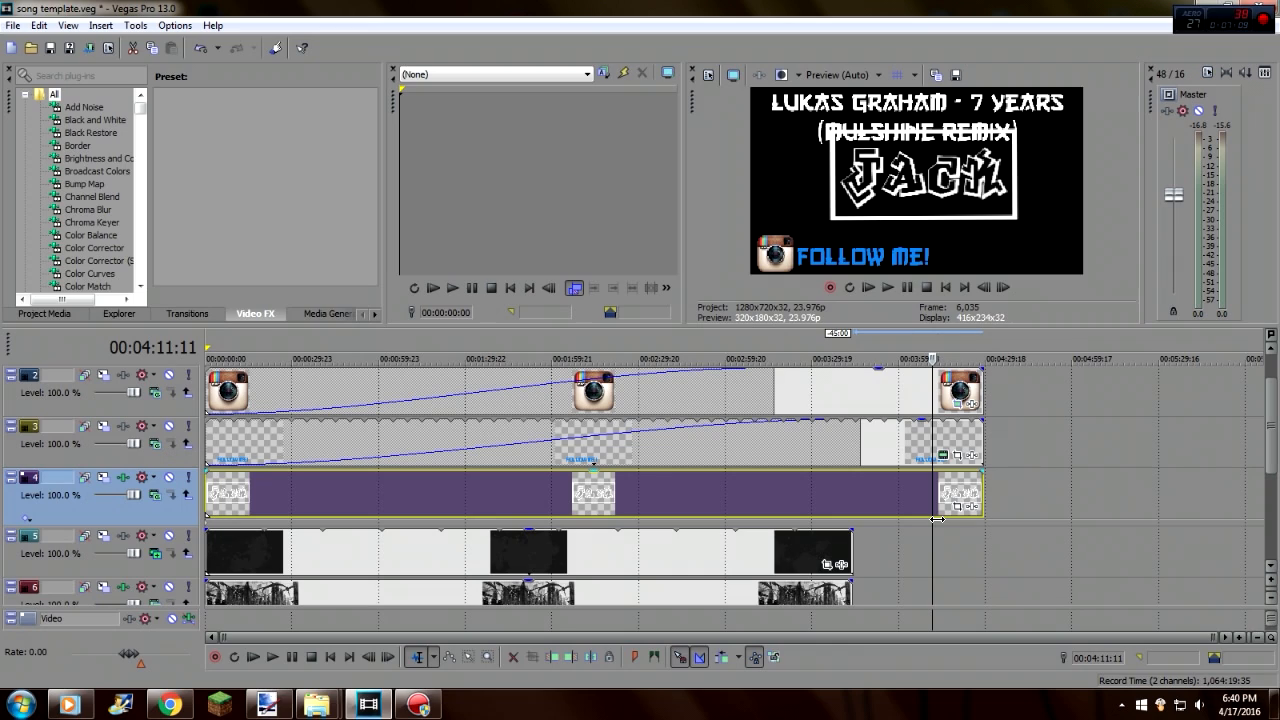
left_click(900, 490)
left_click_drag(982, 480, 853, 477)
left_click(808, 484)
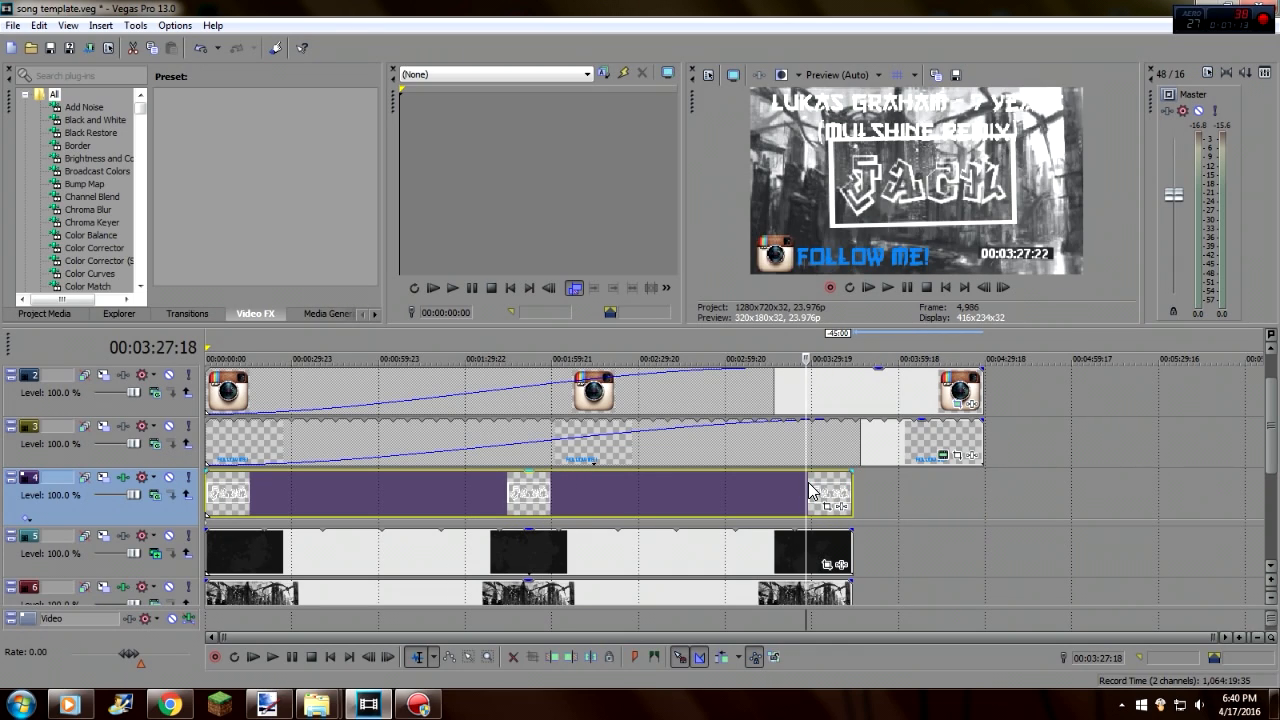
- Replace the old logo on track 4 with the new logo PNG from the desktop, spanning the length of the song
key("Delete")
left_click(1197, 10)
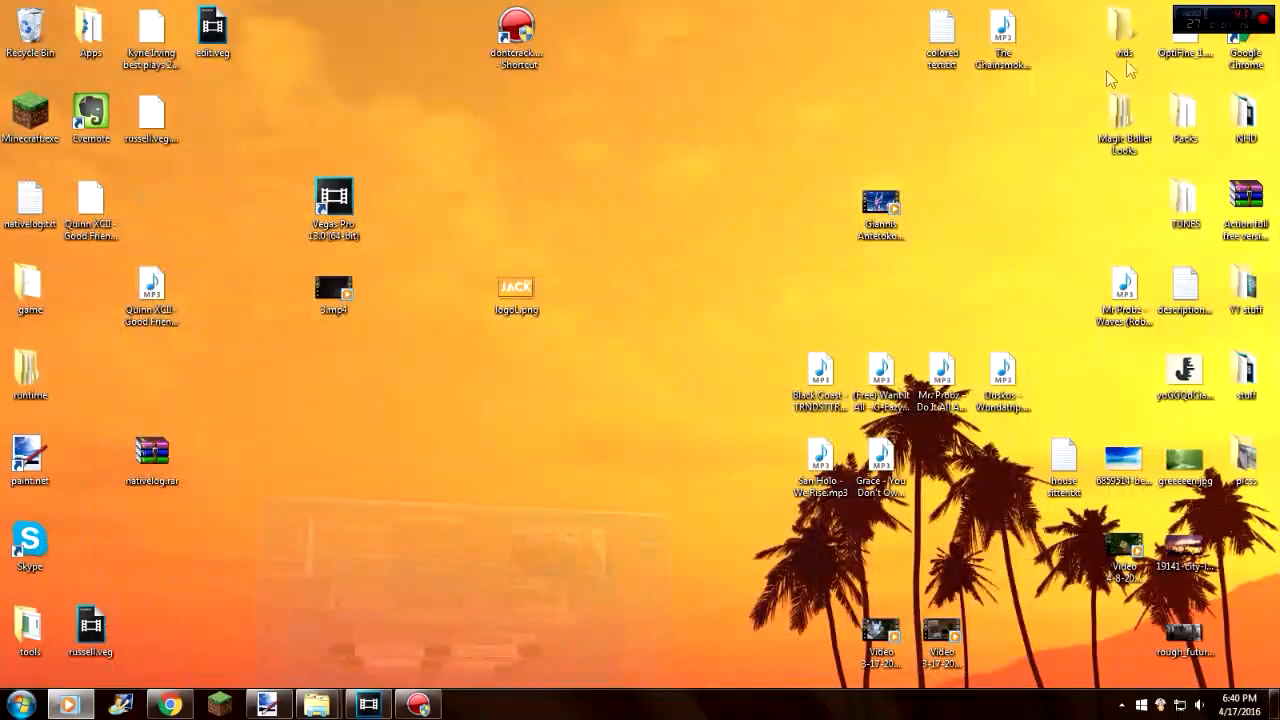
left_click_drag(495, 295, 856, 518)
left_click(714, 490)
left_click(606, 484)
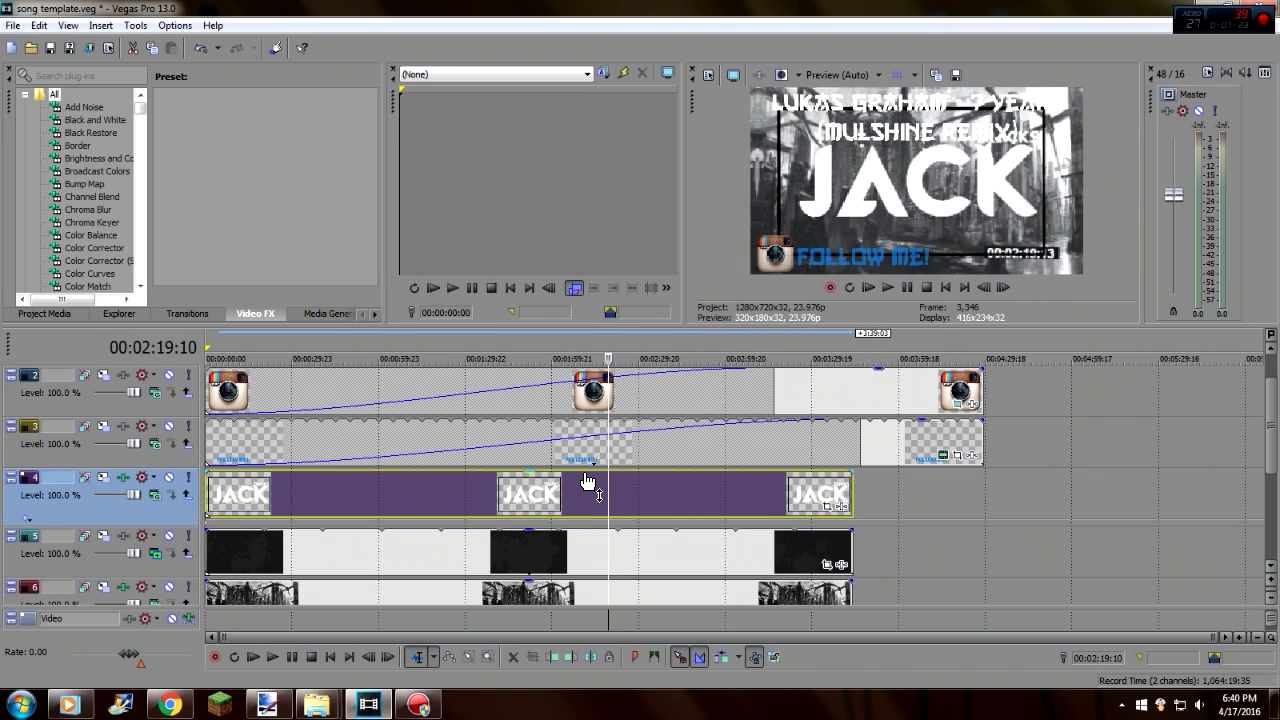
- Shrink the new logo in the picture by enlarging its Pan/Crop frame to about 2,362 × 1,215, centred near 574, 248
left_click(834, 506)
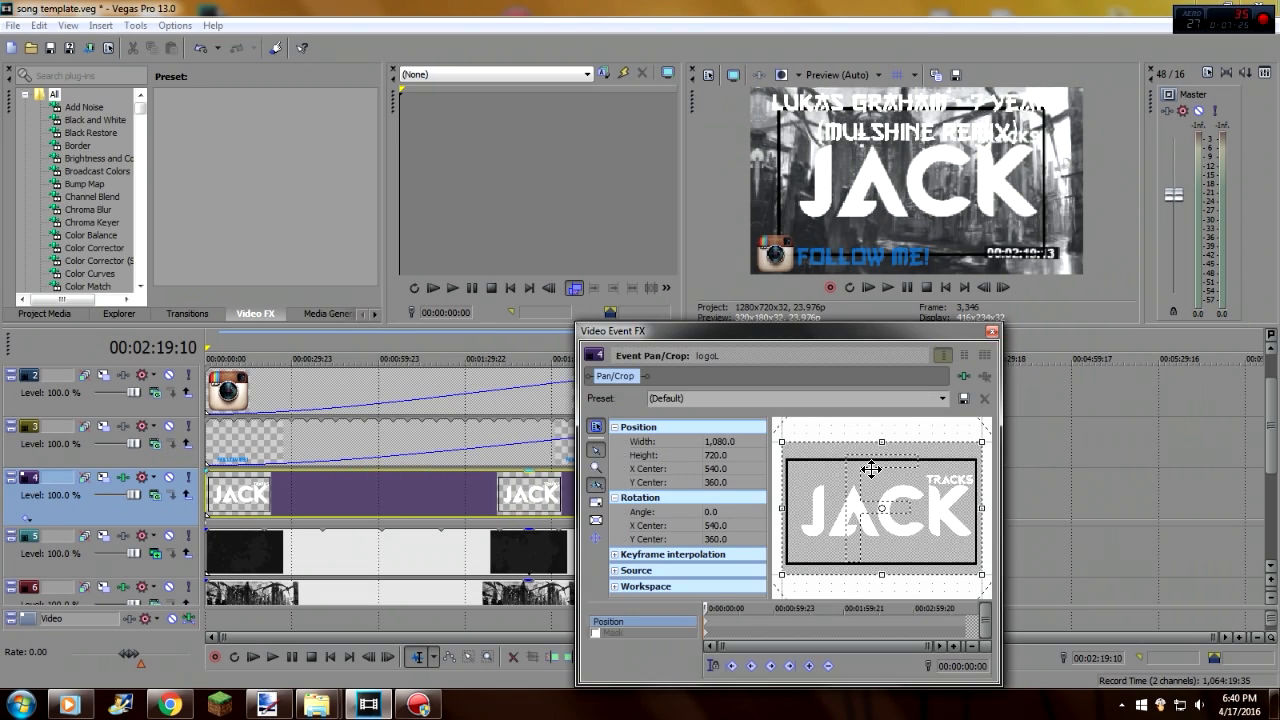
left_click_drag(783, 441, 668, 381)
left_click_drag(984, 578, 1113, 606)
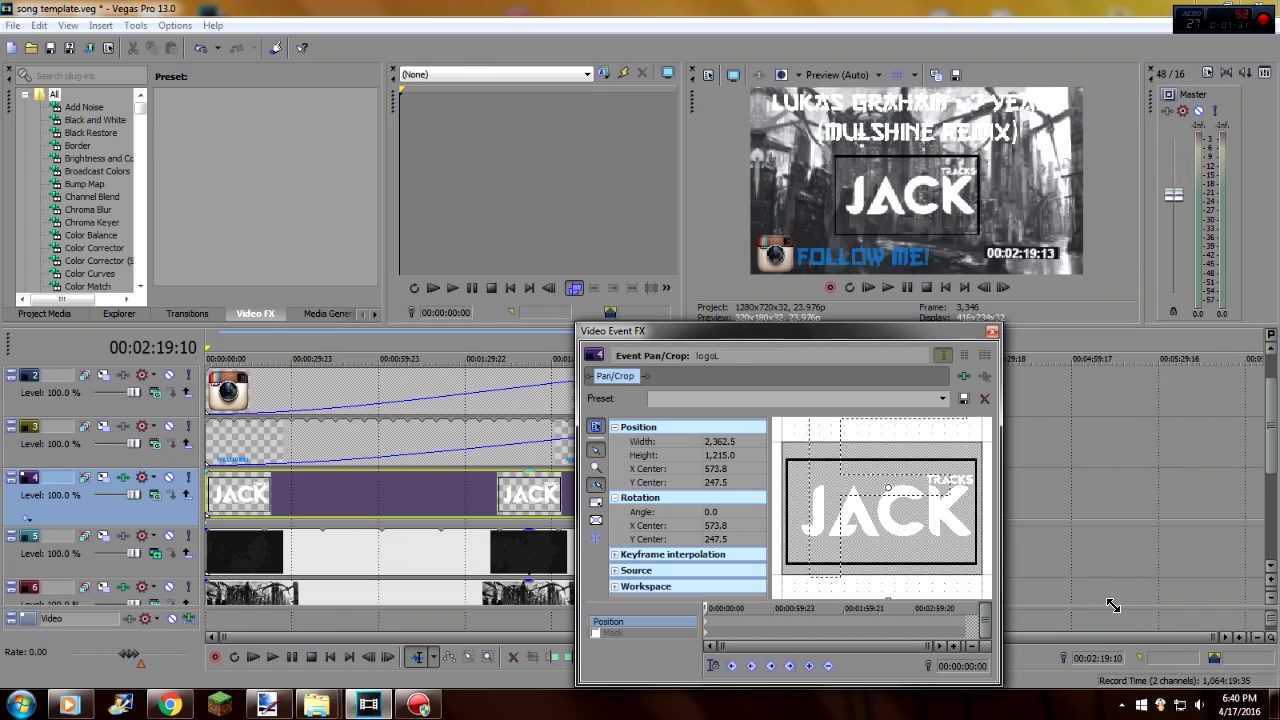
left_click(991, 332)
- Play the opening seconds from the project start to examine the new logo's look in the picture
left_click(331, 657)
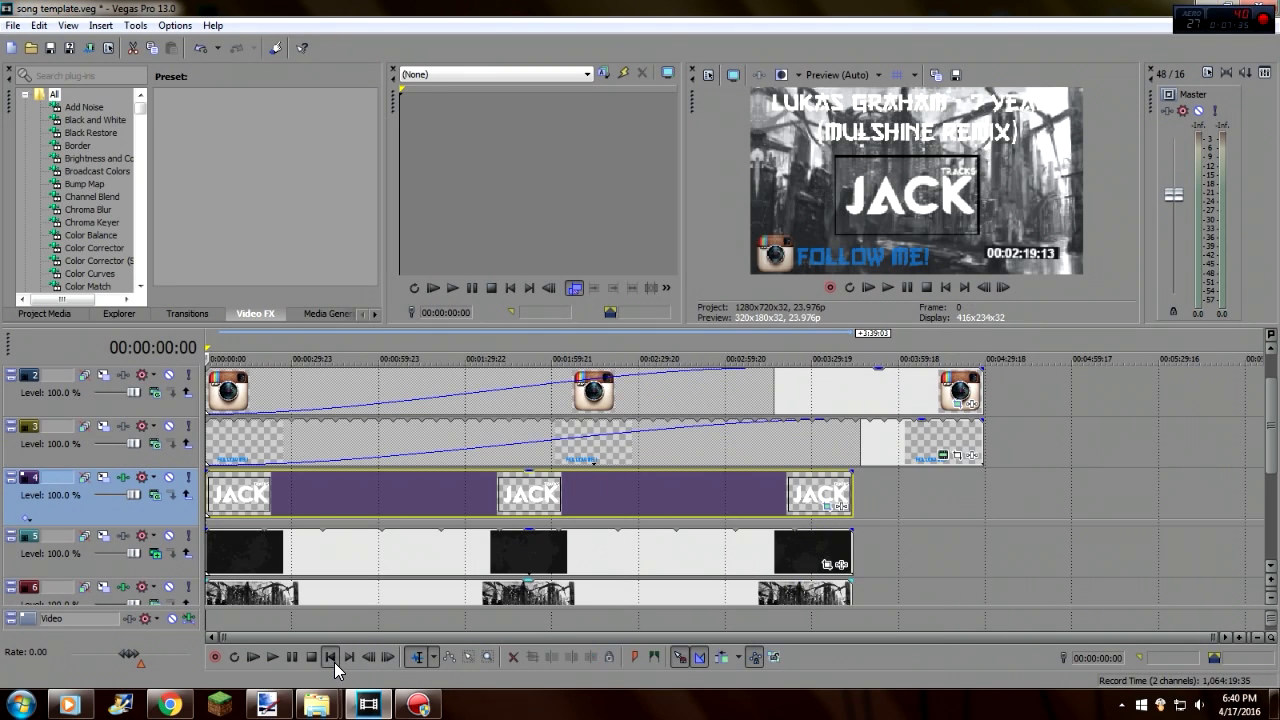
left_click(272, 657)
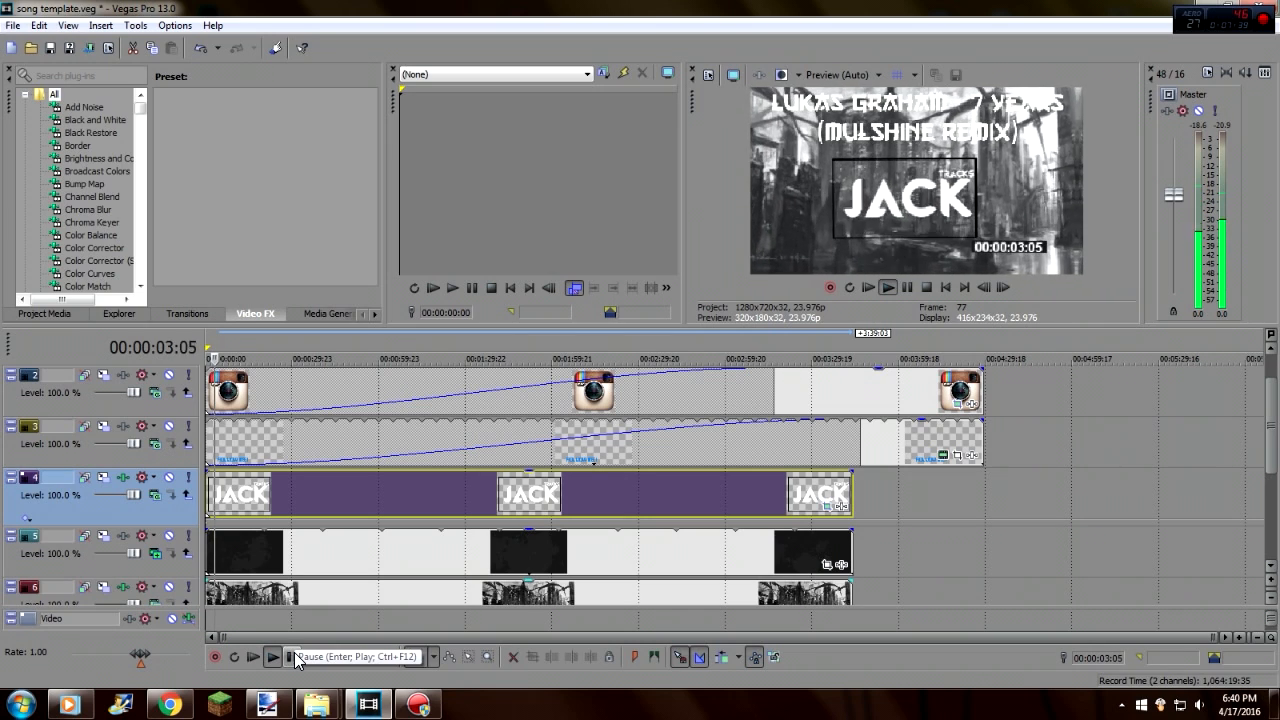
left_click(291, 657)
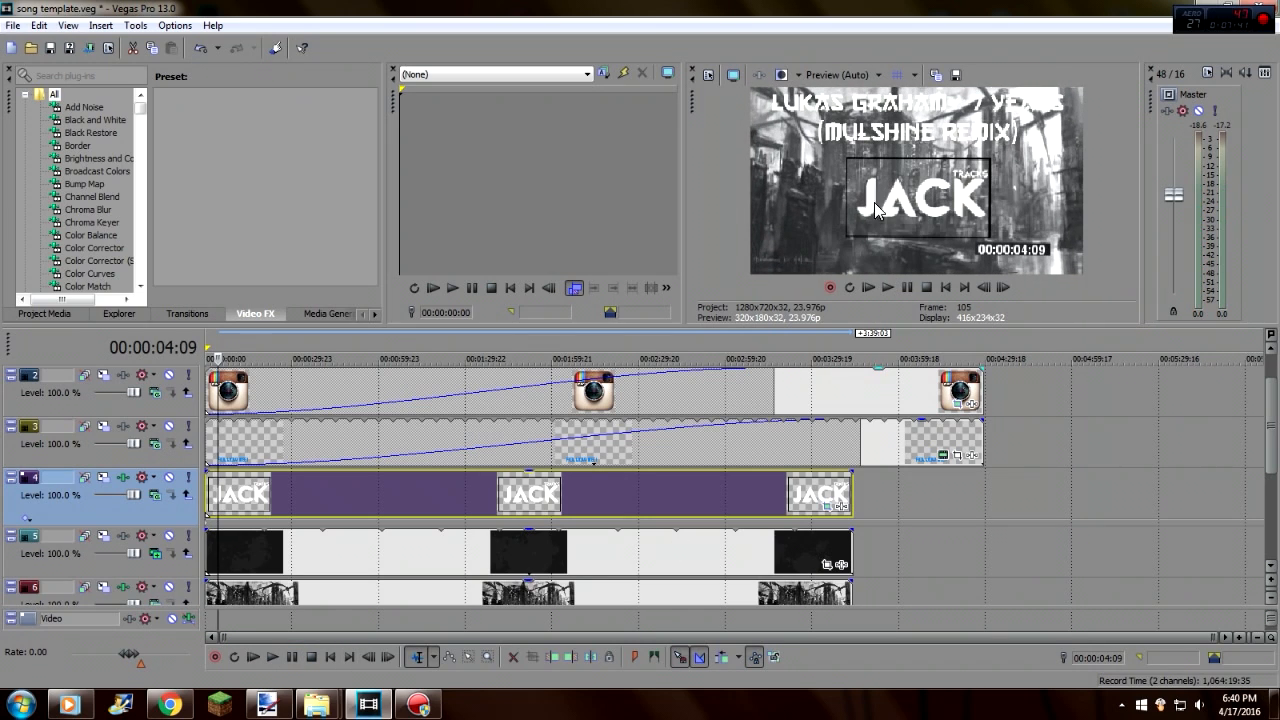
- Delete the new logo event on track 4 and undo repeatedly back to the old JACK logo trimmed to the song's length
left_click(372, 494)
key("Delete")
left_click(207, 48)
left_click(207, 48)
left_click(207, 48)
left_click(207, 48)
left_click(207, 48)
left_click(207, 48)
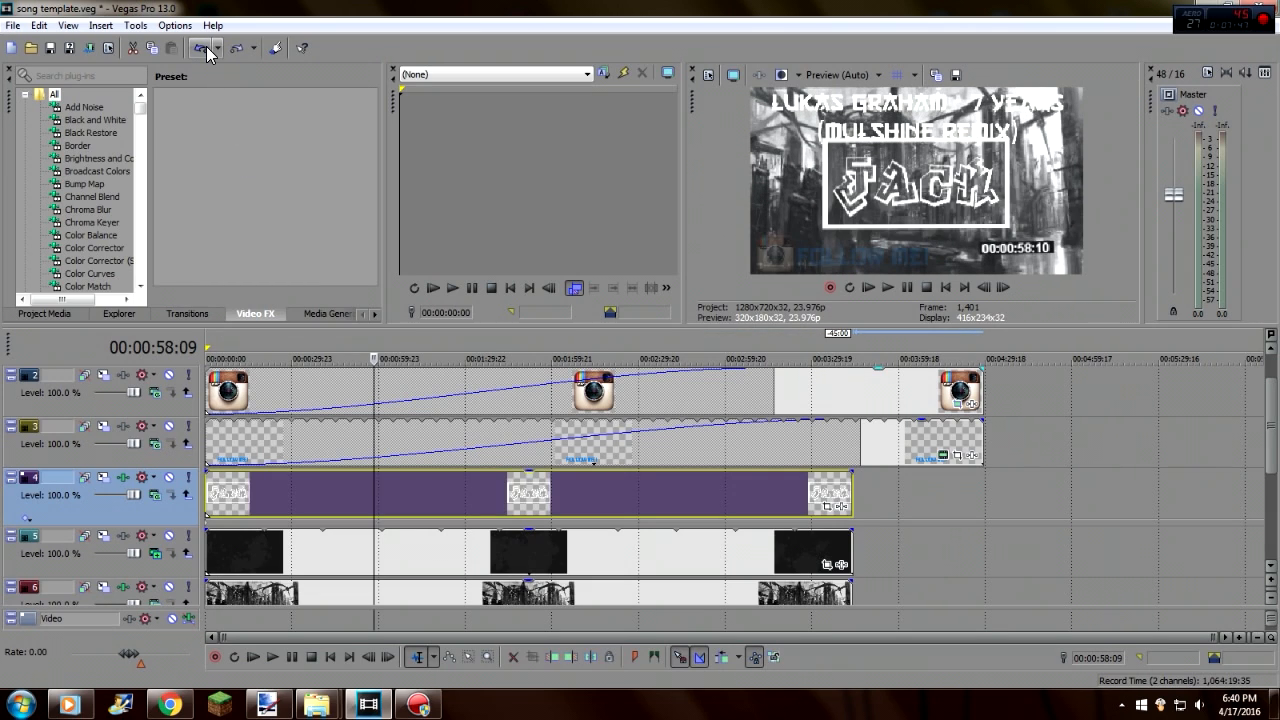
- Trim the events on tracks 3, 2 and 1 to end with the song, and shorten the fade-in of the track 3 text
left_click_drag(852, 491, 851, 491)
left_click_drag(981, 434, 849, 437)
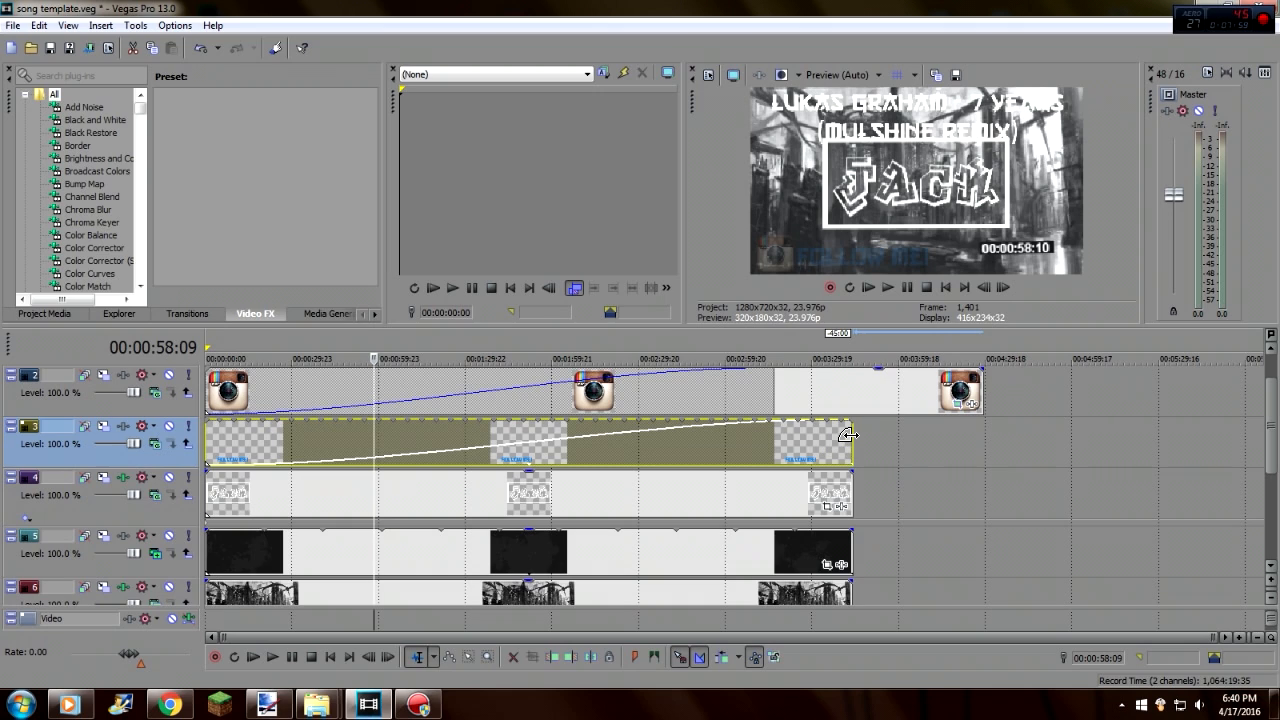
left_click_drag(847, 434, 762, 440)
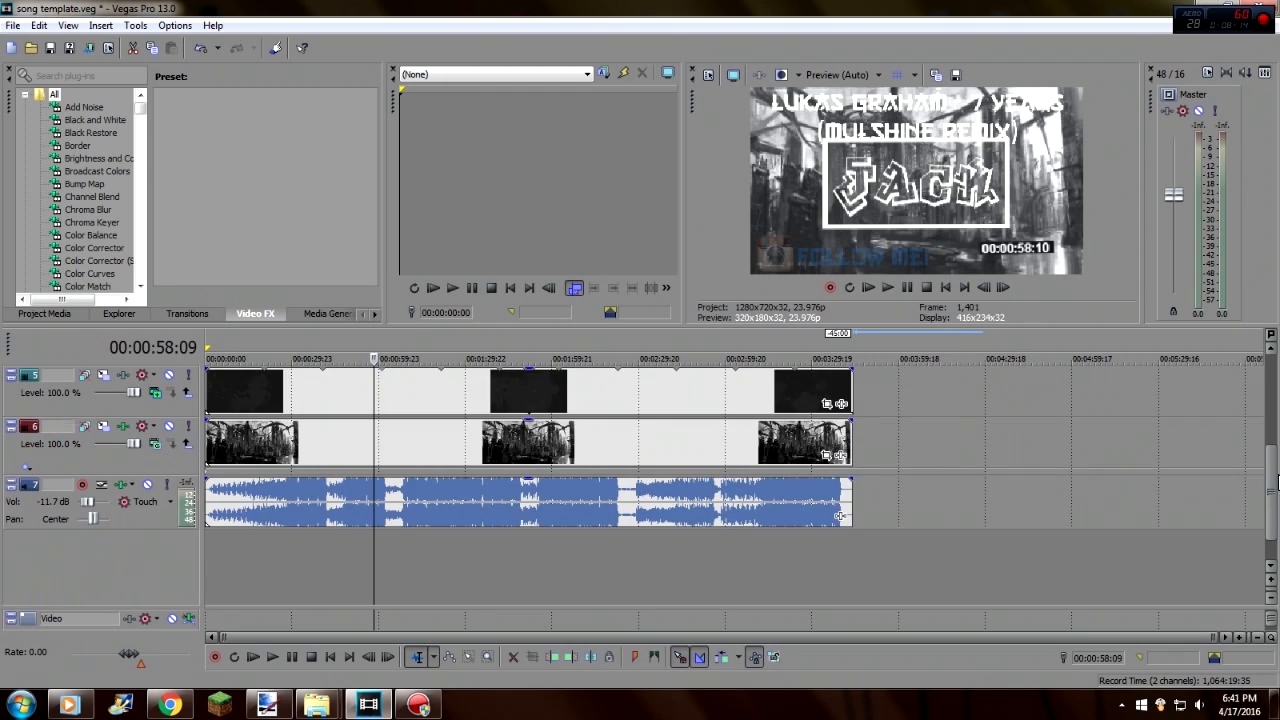
left_click_drag(1276, 464, 1276, 384)
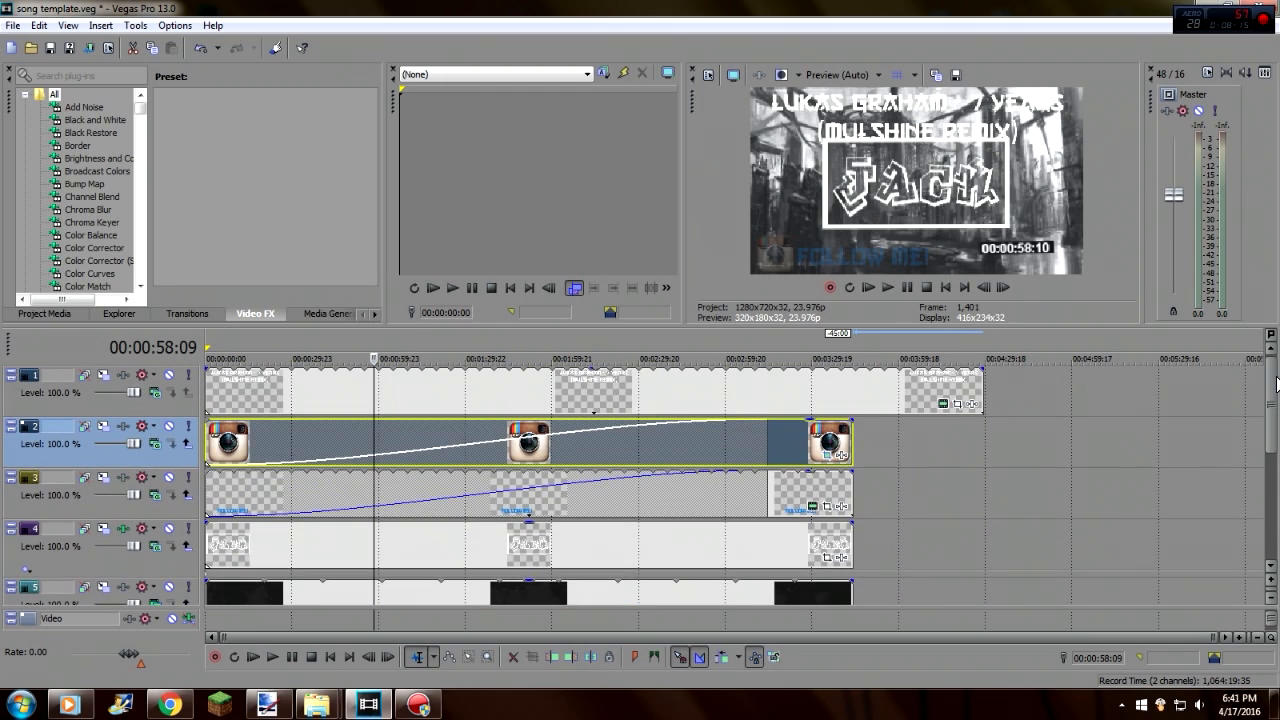
left_click_drag(983, 389, 855, 381)
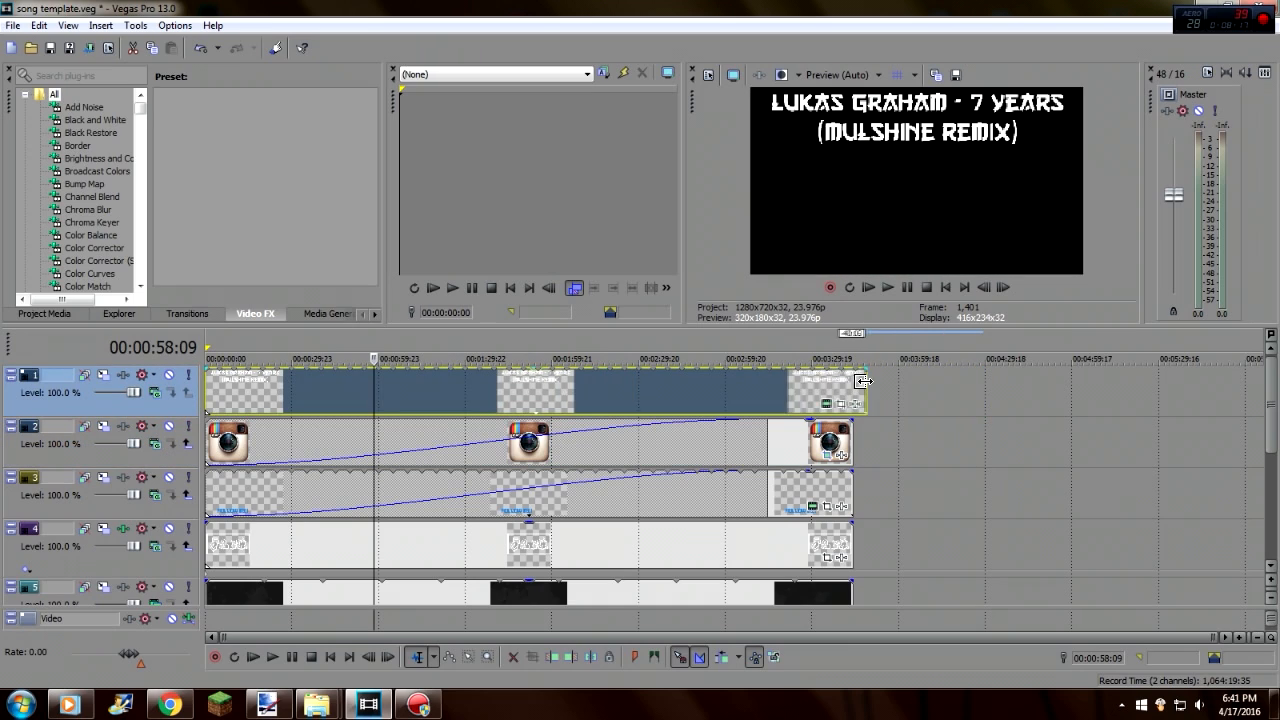
left_click(736, 385)
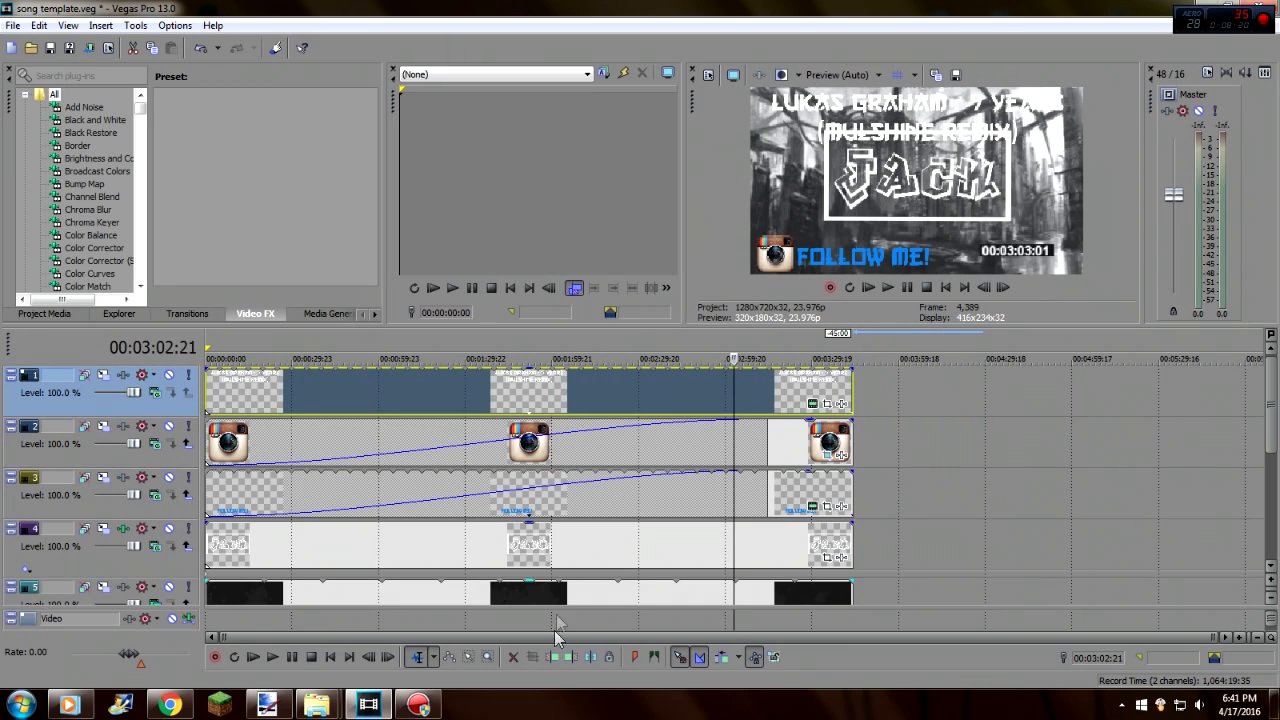
- Return to the project start, open the generated media of the track 1 title and clear its old song title text
left_click(329, 657)
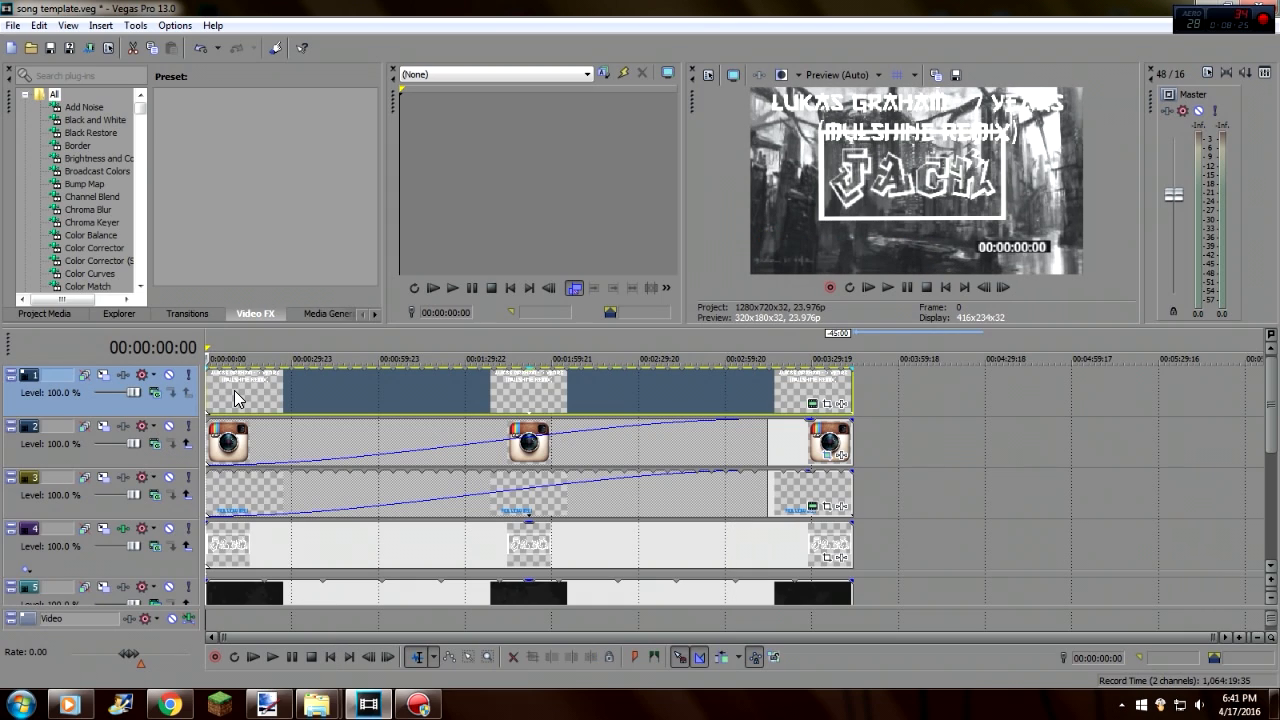
right_click(244, 386)
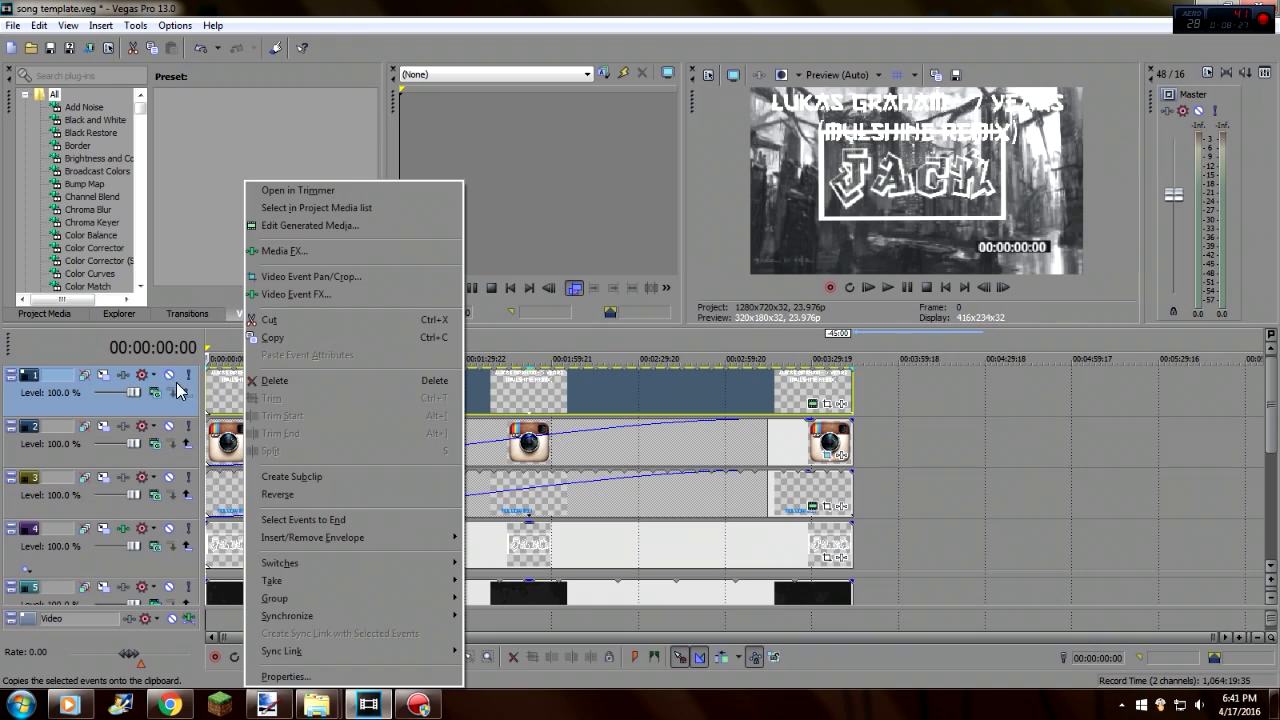
left_click(326, 224)
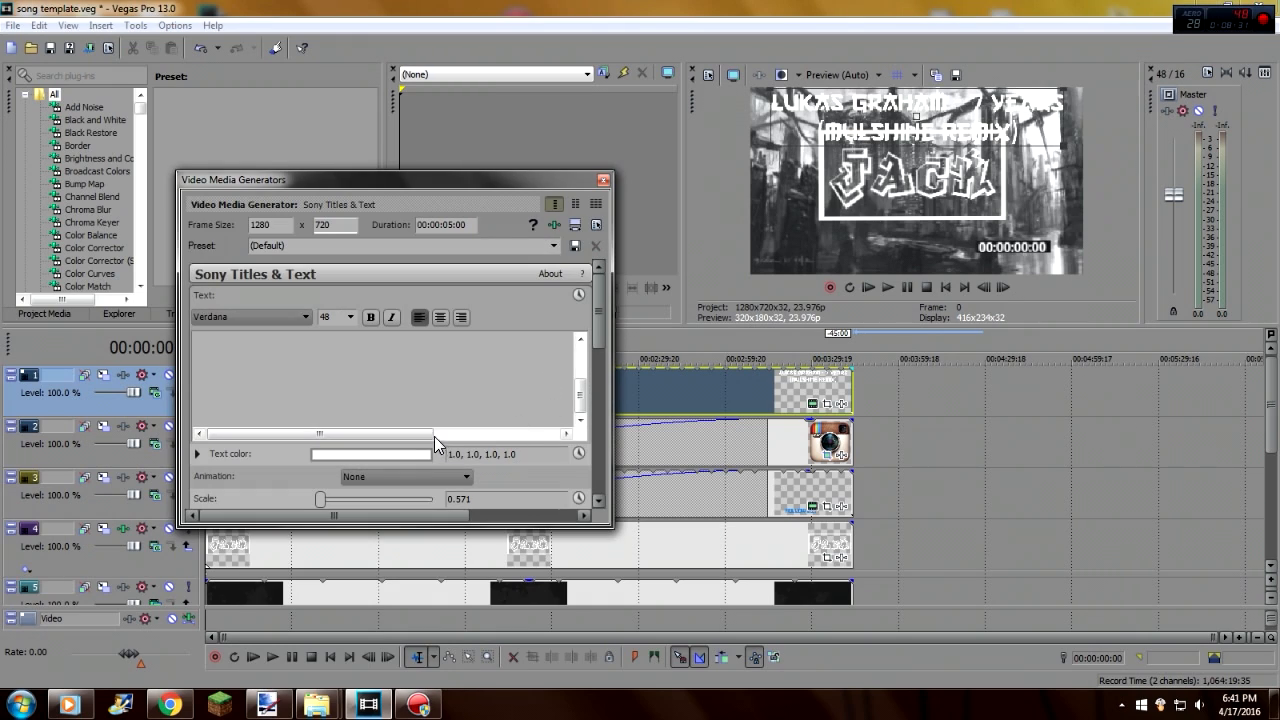
left_click_drag(577, 404, 570, 370)
left_click_drag(394, 430, 171, 321)
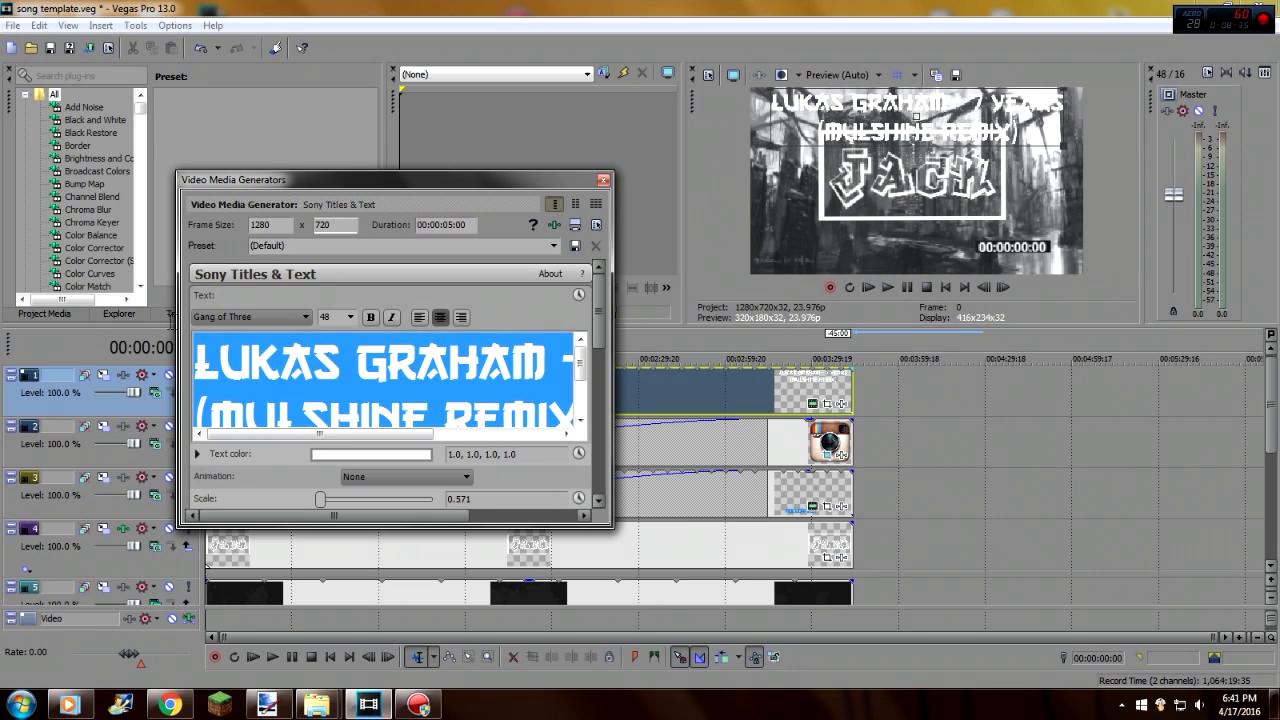
key("BackSpace")
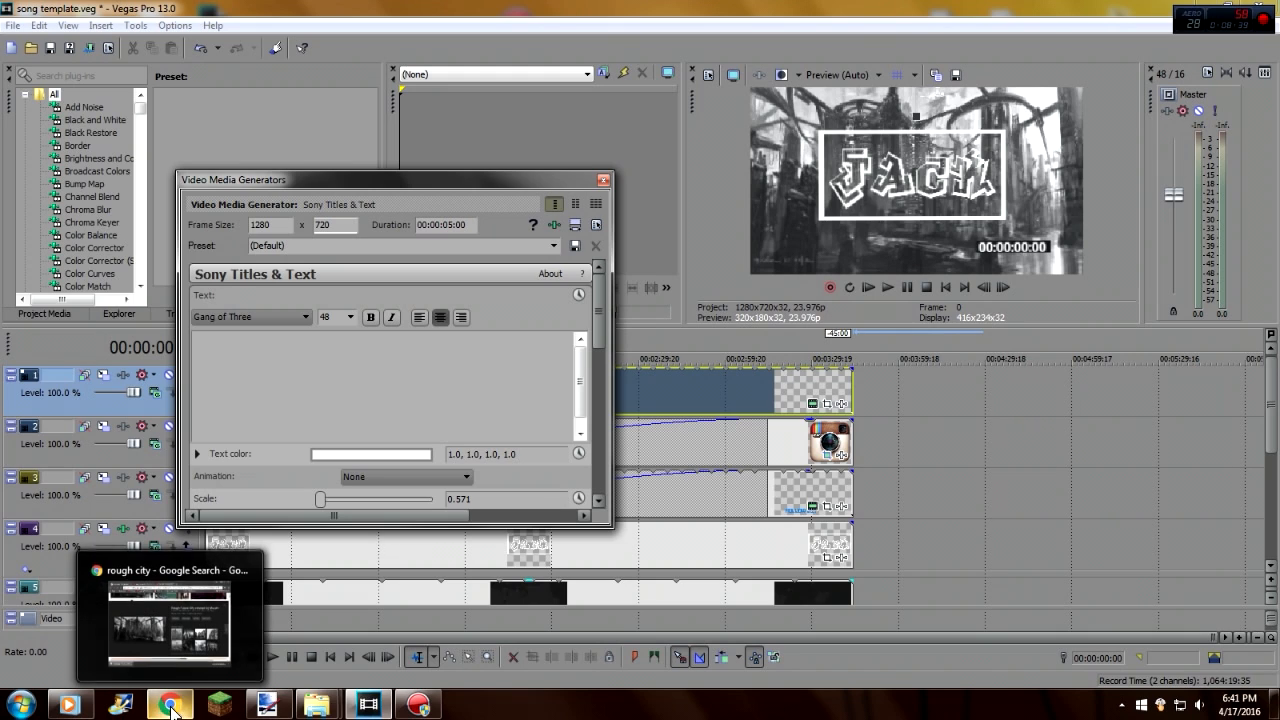
- Look up the song's title in Windows Media Player
mouse_move(88, 708)
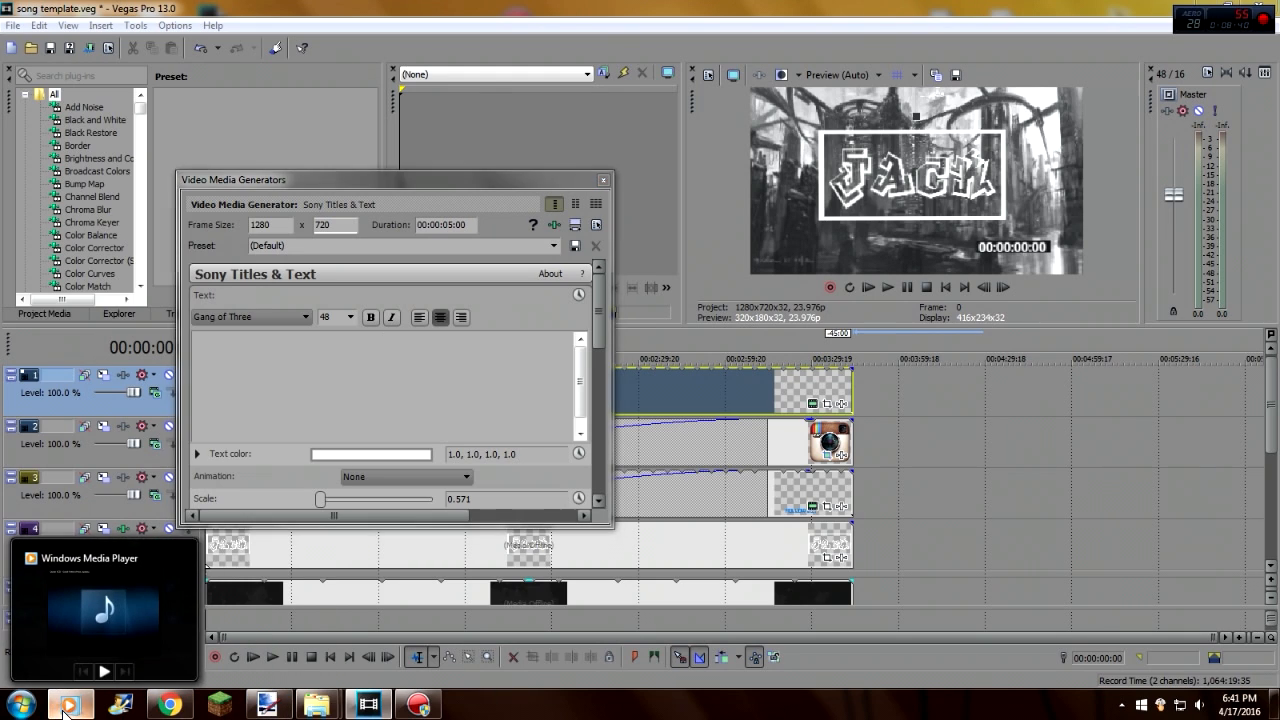
left_click(100, 612)
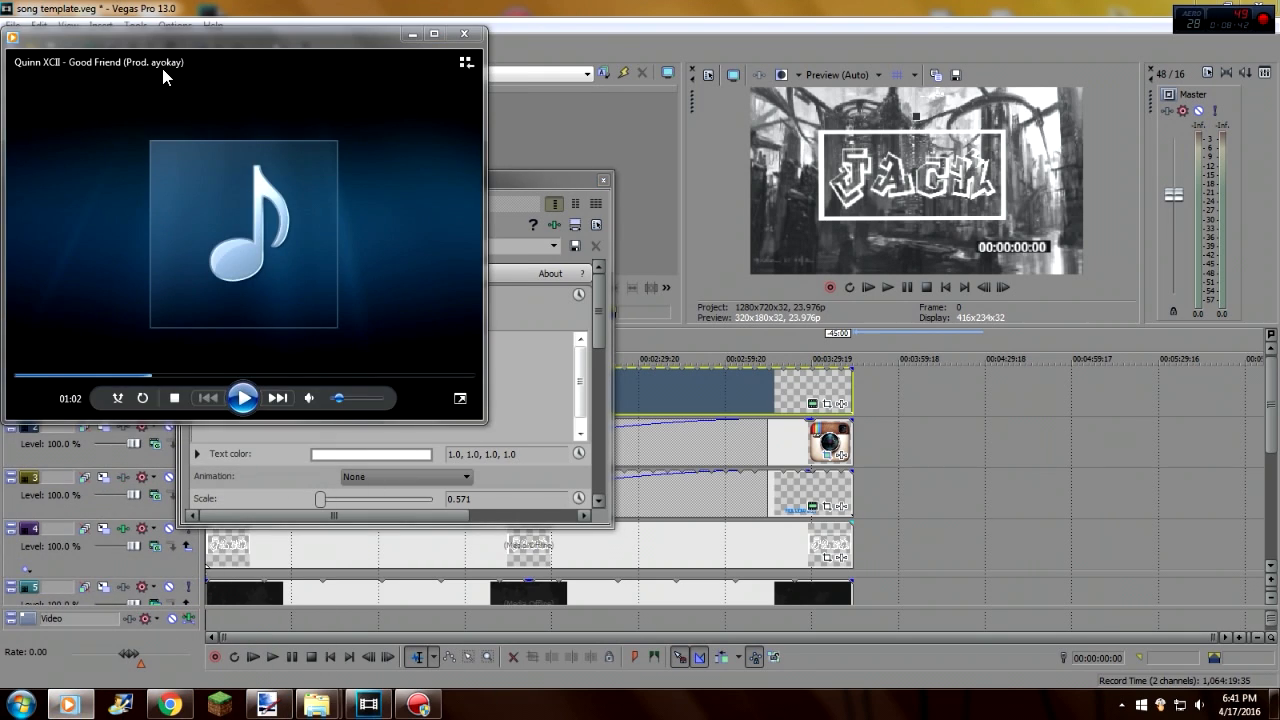
left_click(410, 34)
- Copy the file name of the Quinn XCII - Good Friend (Prod. ayokay) MP3 on the desktop
key("super+d")
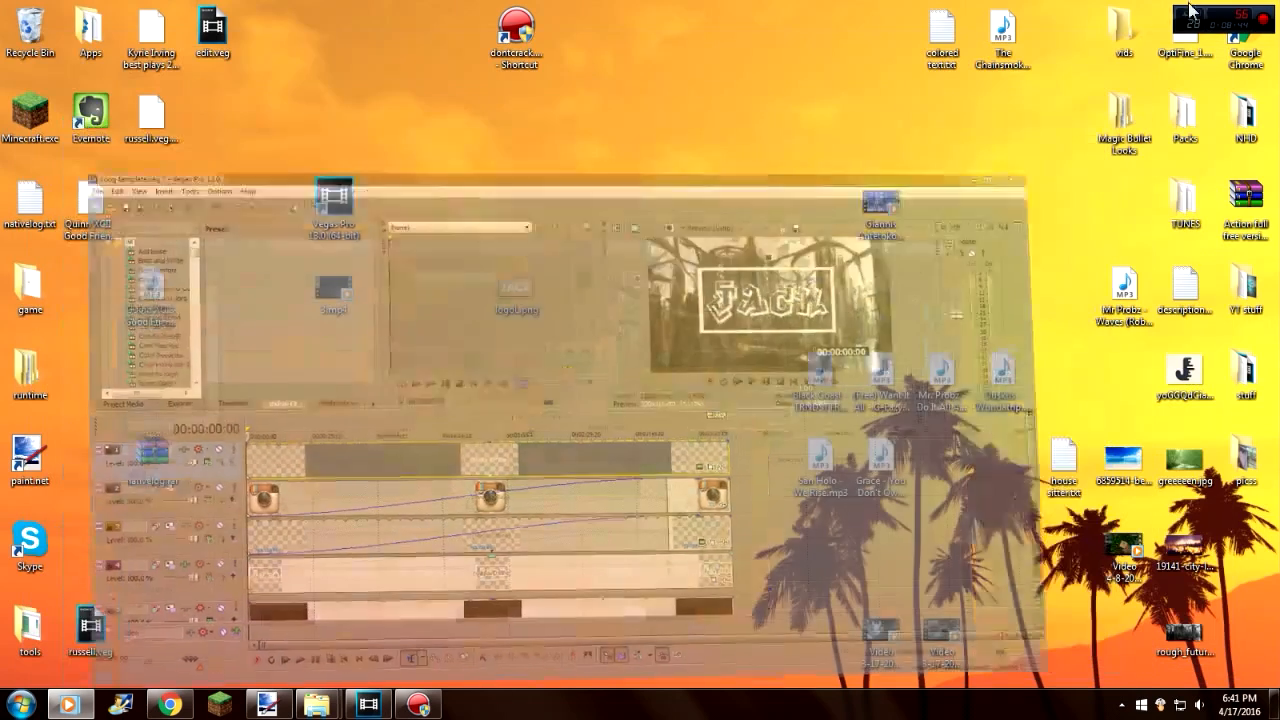
left_click(158, 298)
right_click(164, 336)
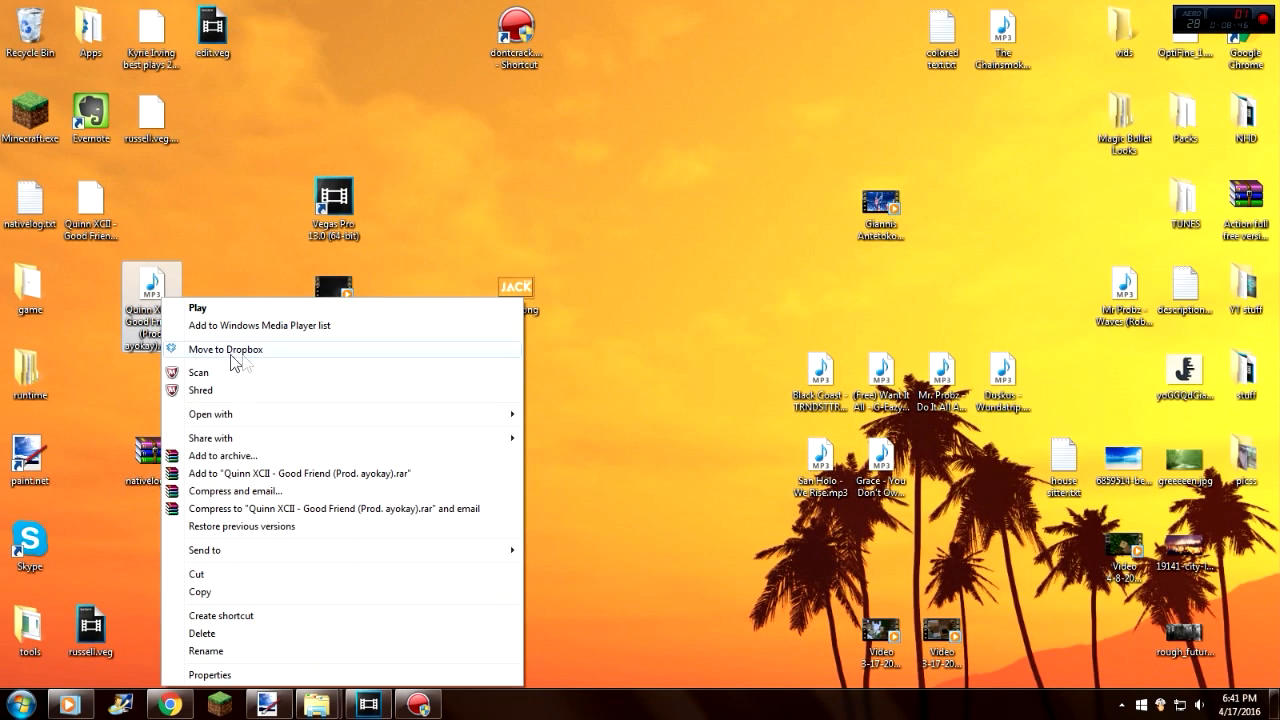
left_click(210, 651)
right_click(148, 318)
left_click(200, 372)
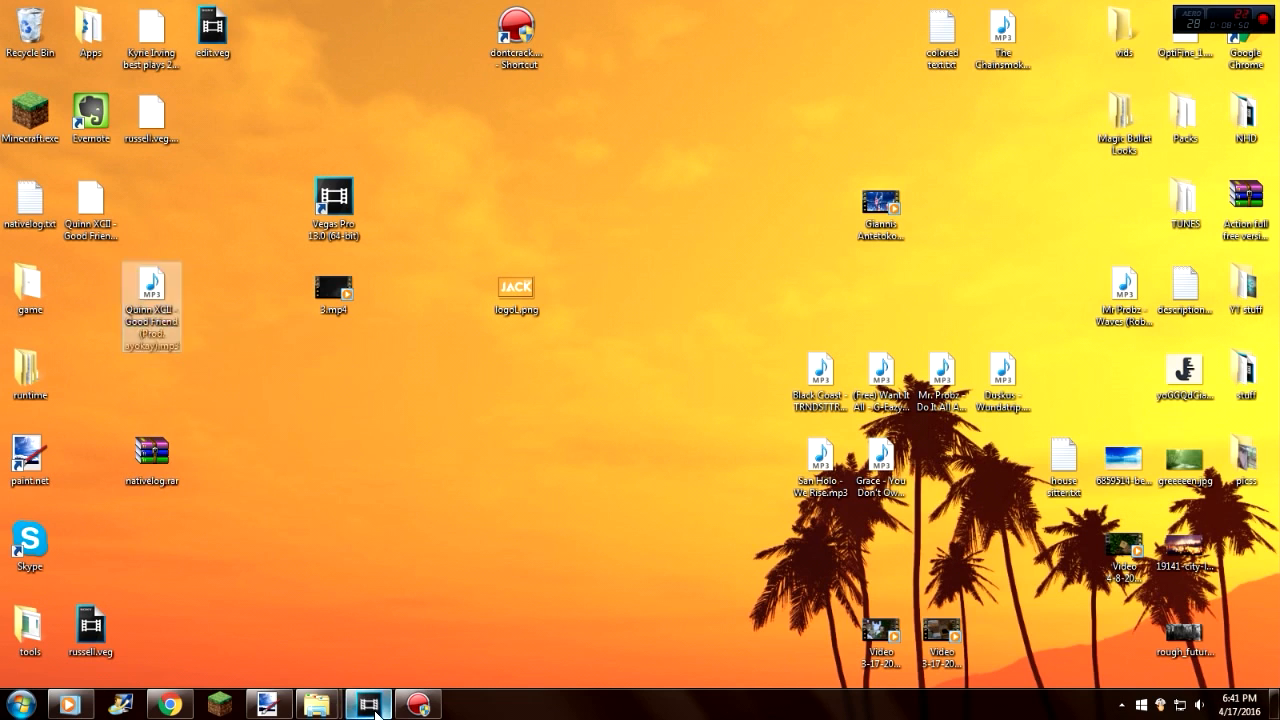
- Switch back to Vegas Pro, paste "Quinn XCII - Good Friend (Prod. ayokay)" as the title text and read it through
left_click(368, 705)
right_click(410, 363)
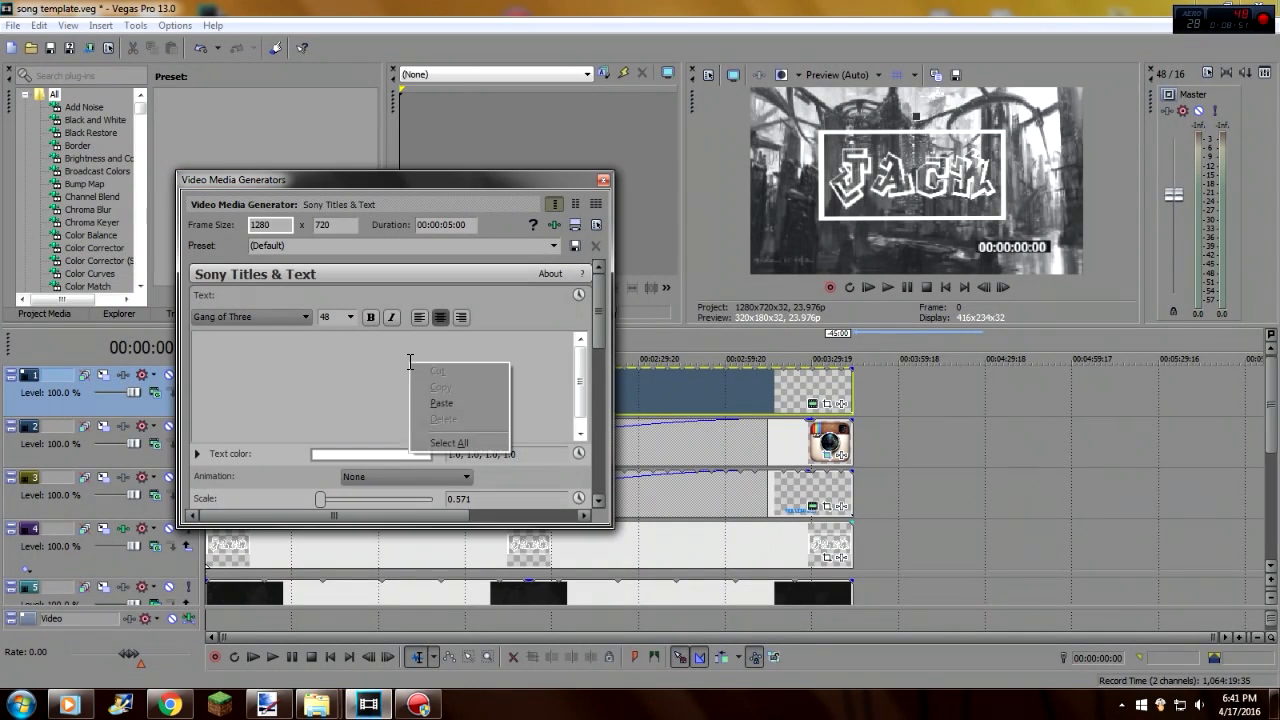
left_click(441, 403)
left_click_drag(471, 434, 454, 434)
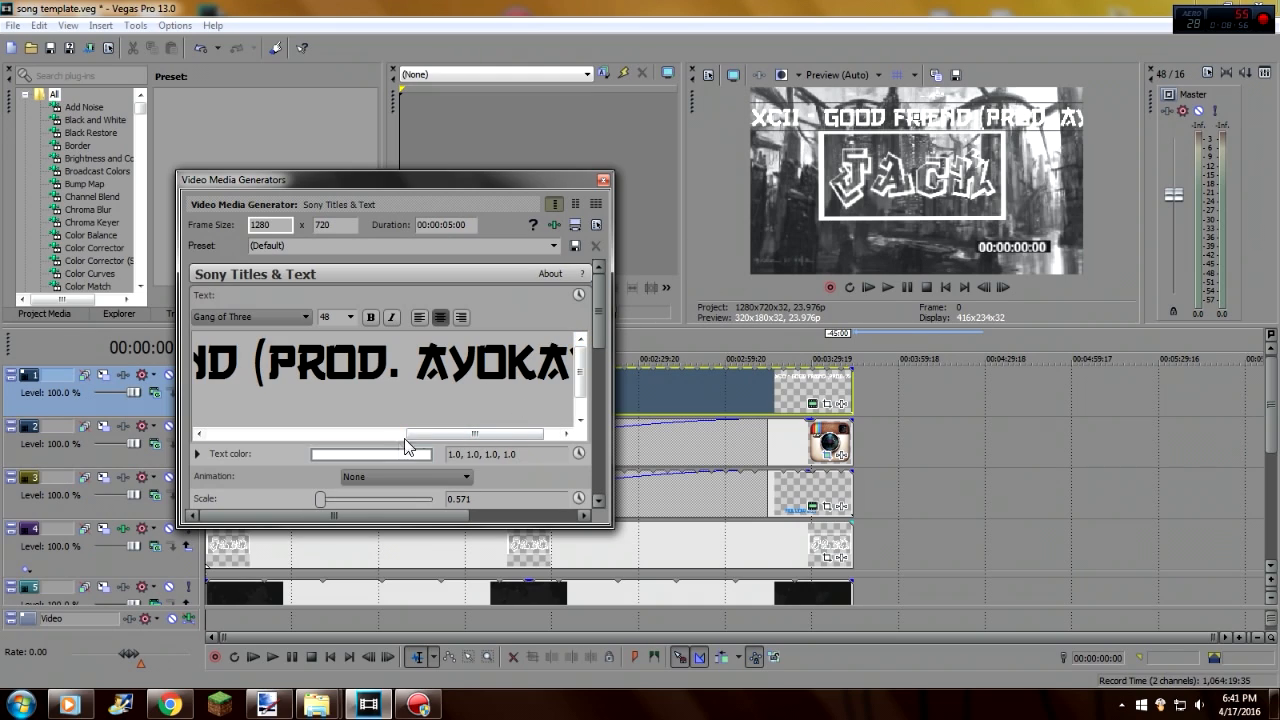
left_click_drag(448, 431, 463, 433)
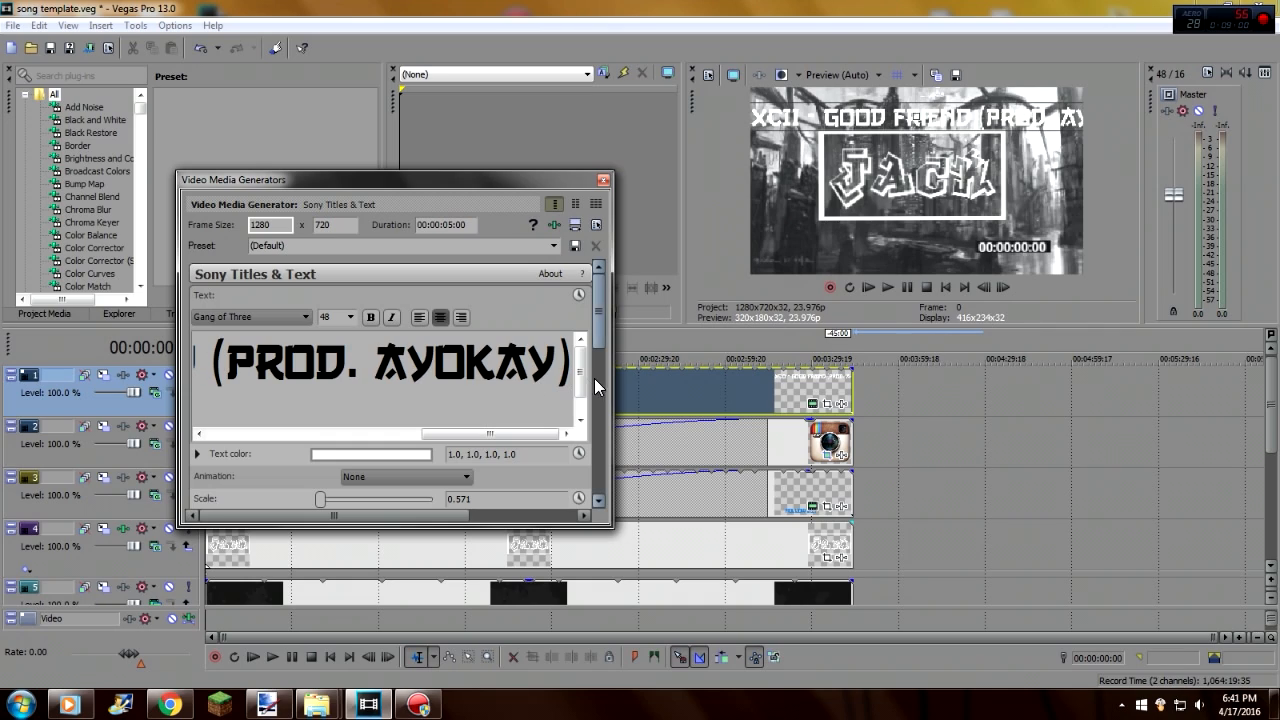
left_click_drag(572, 362, 104, 309)
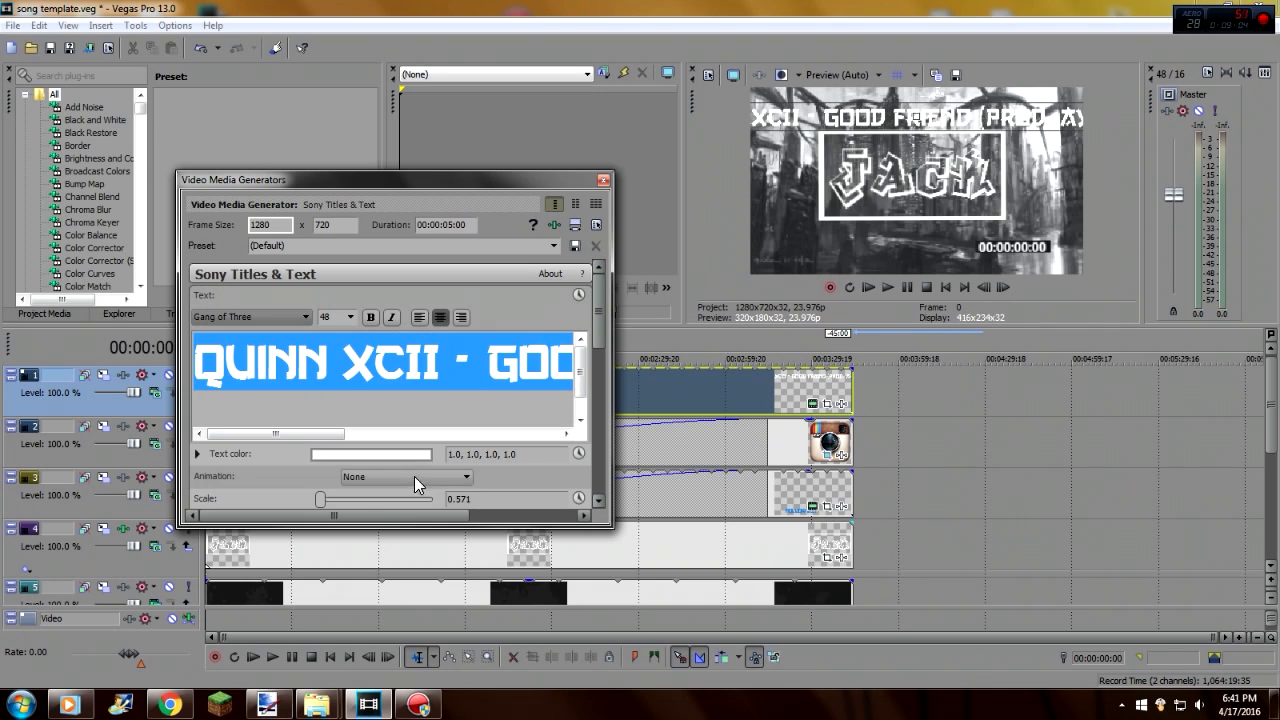
left_click(390, 394)
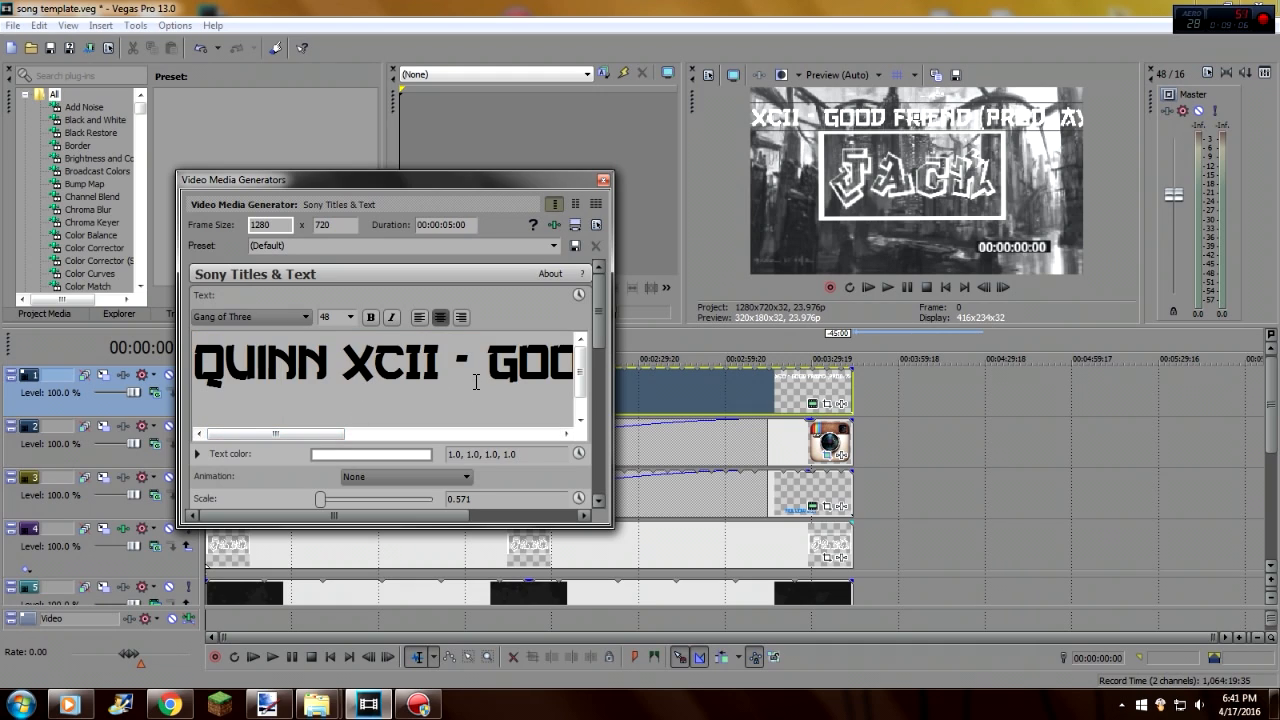
- Put "(Prod. ayokay)" on a second line and shrink the title in the picture to a scale of about 0.431
left_click_drag(333, 434, 466, 434)
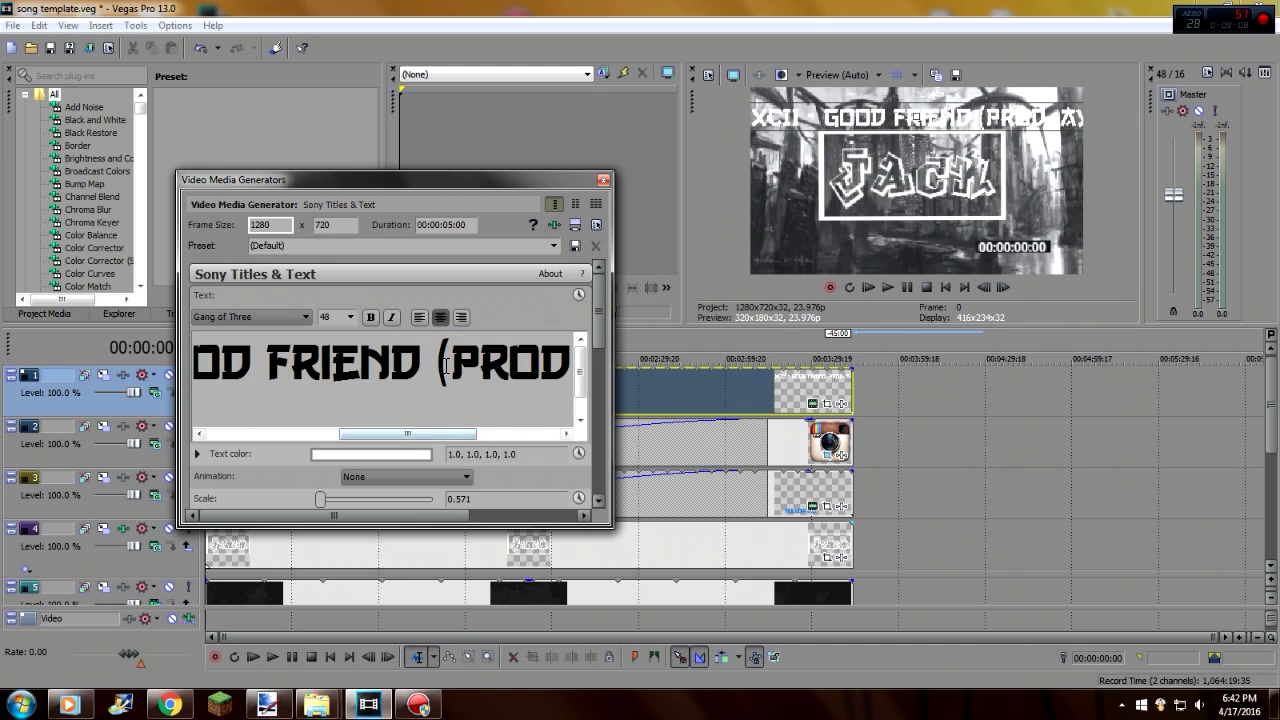
left_click(452, 368)
key("Return")
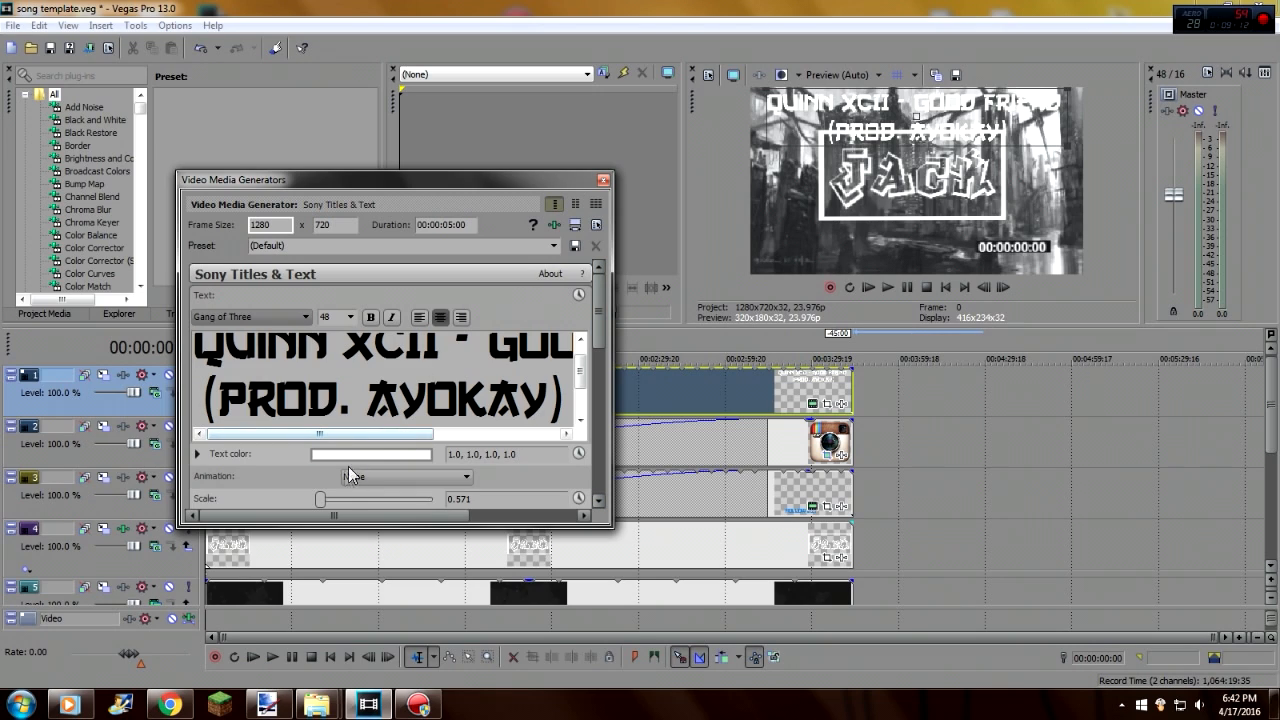
left_click_drag(767, 147, 843, 103)
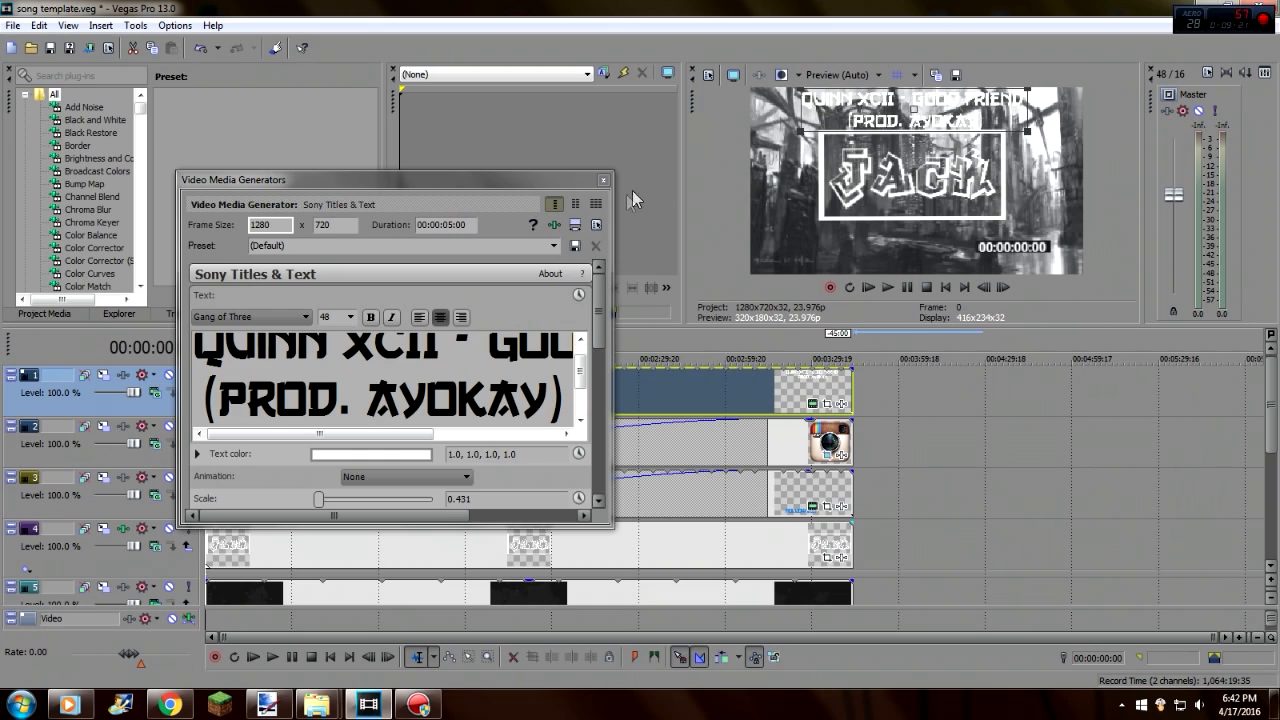
left_click(603, 183)
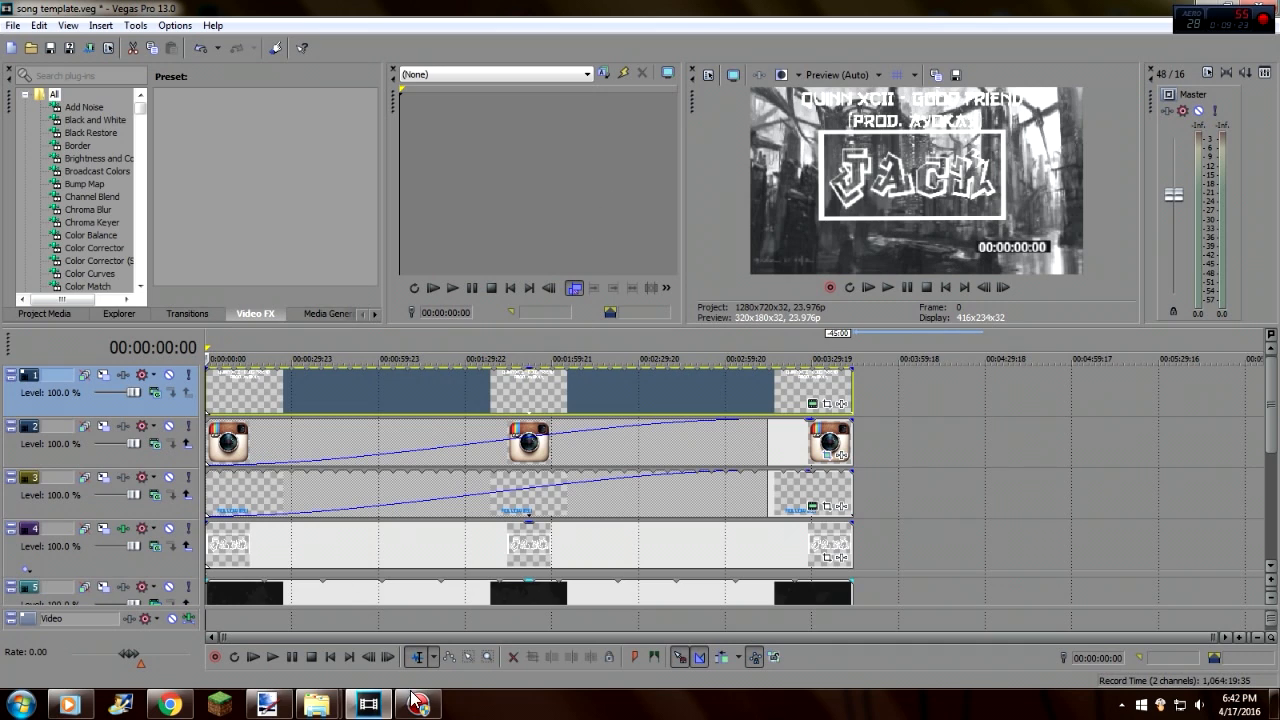
- Play the opening seconds and scrub to about 3:25 to examine the title, logo and FOLLOW ME! banner in the preview
left_click(272, 657)
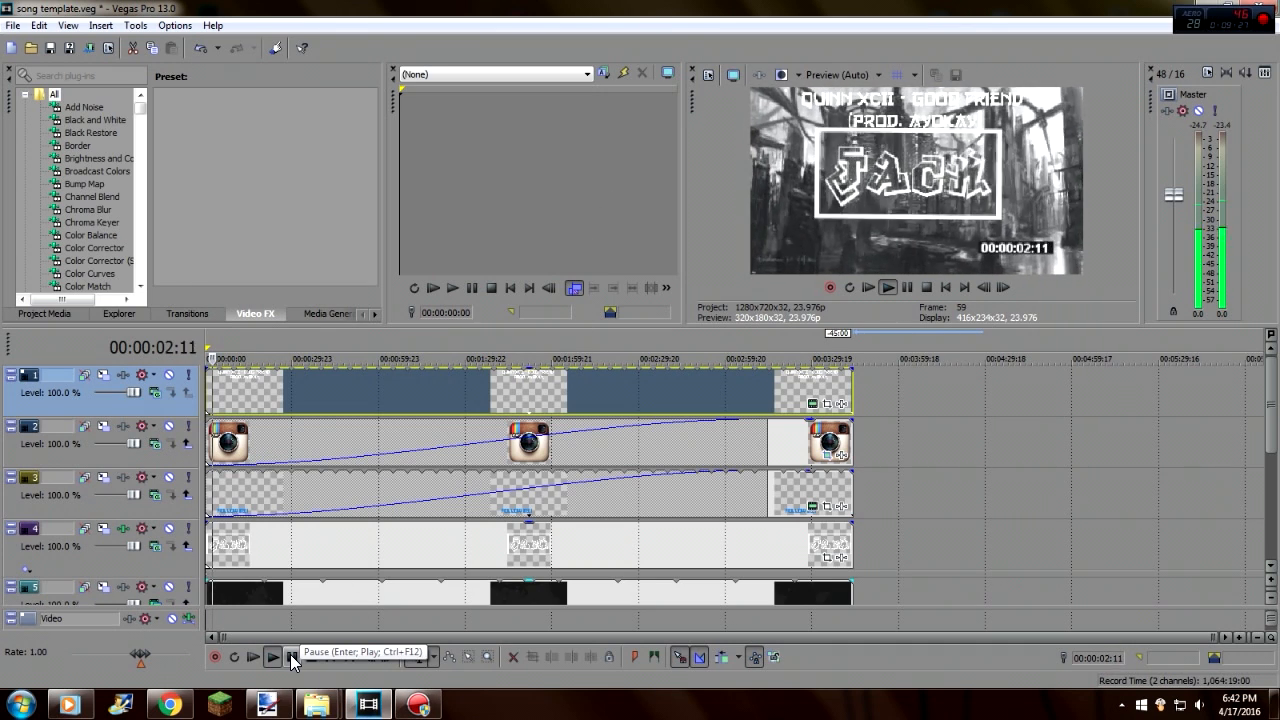
left_click(290, 656)
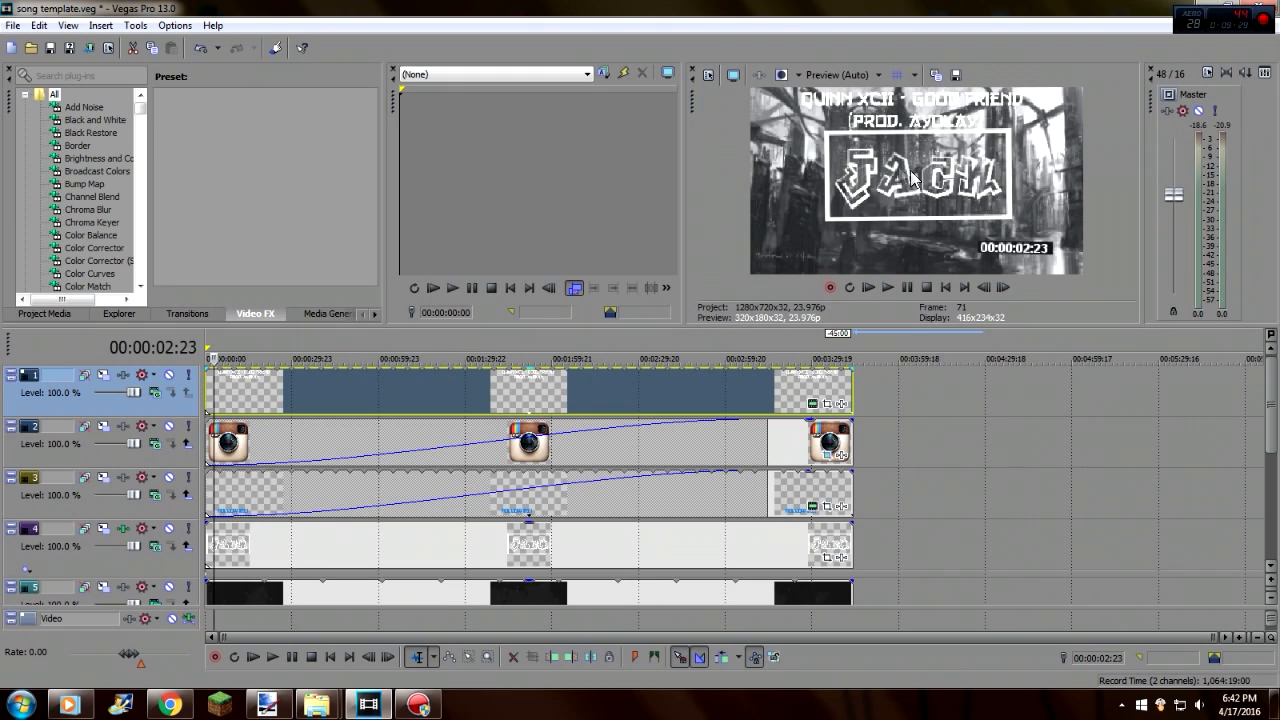
left_click_drag(1272, 415, 1272, 437)
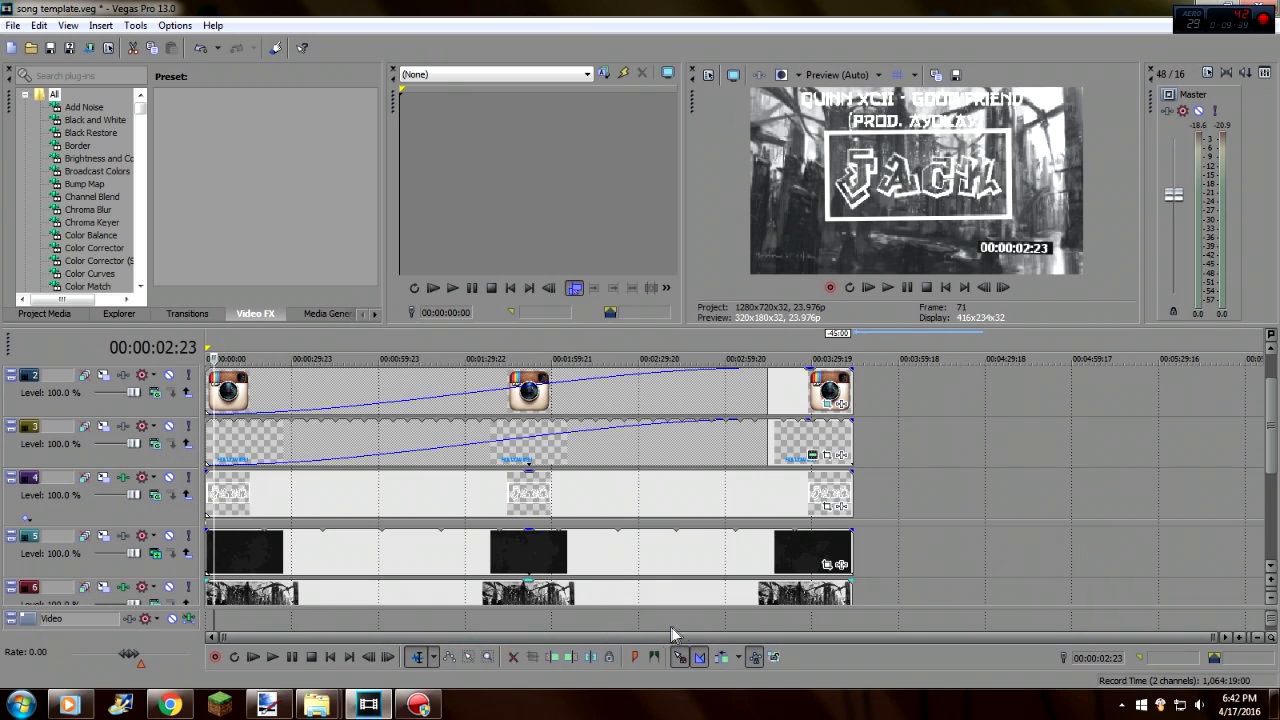
left_click_drag(674, 637, 566, 643)
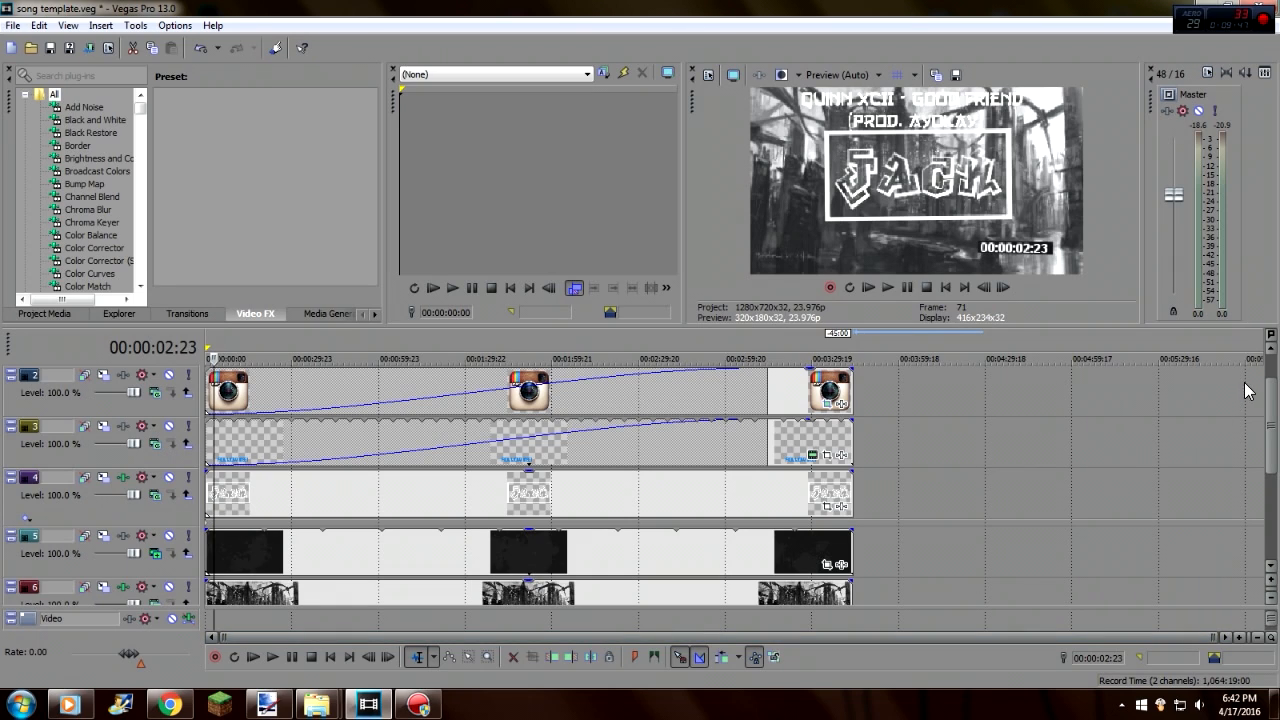
mouse_move(1268, 400)
left_mouse_down()
mouse_move(1270, 563)
mouse_move(1243, 368)
mouse_move(1268, 422)
mouse_move(1262, 481)
mouse_move(1268, 386)
mouse_move(1270, 500)
mouse_move(1270, 380)
left_mouse_up()
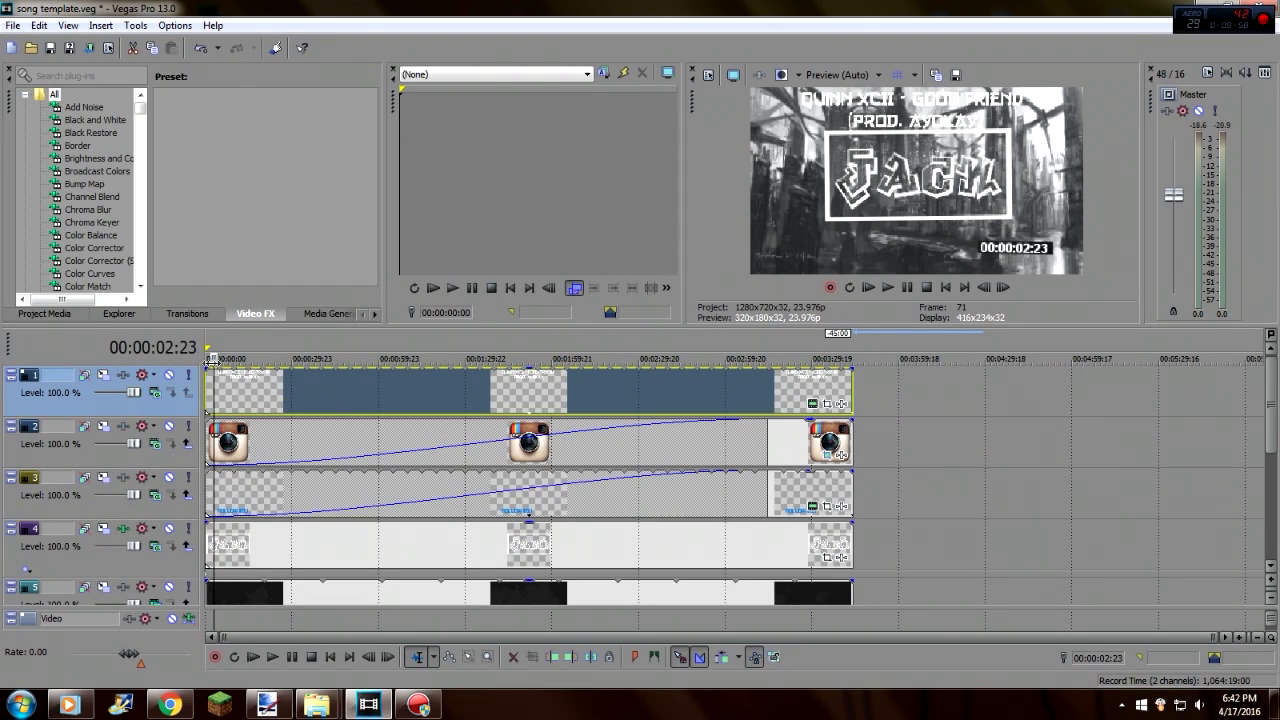
left_click_drag(228, 383, 663, 390)
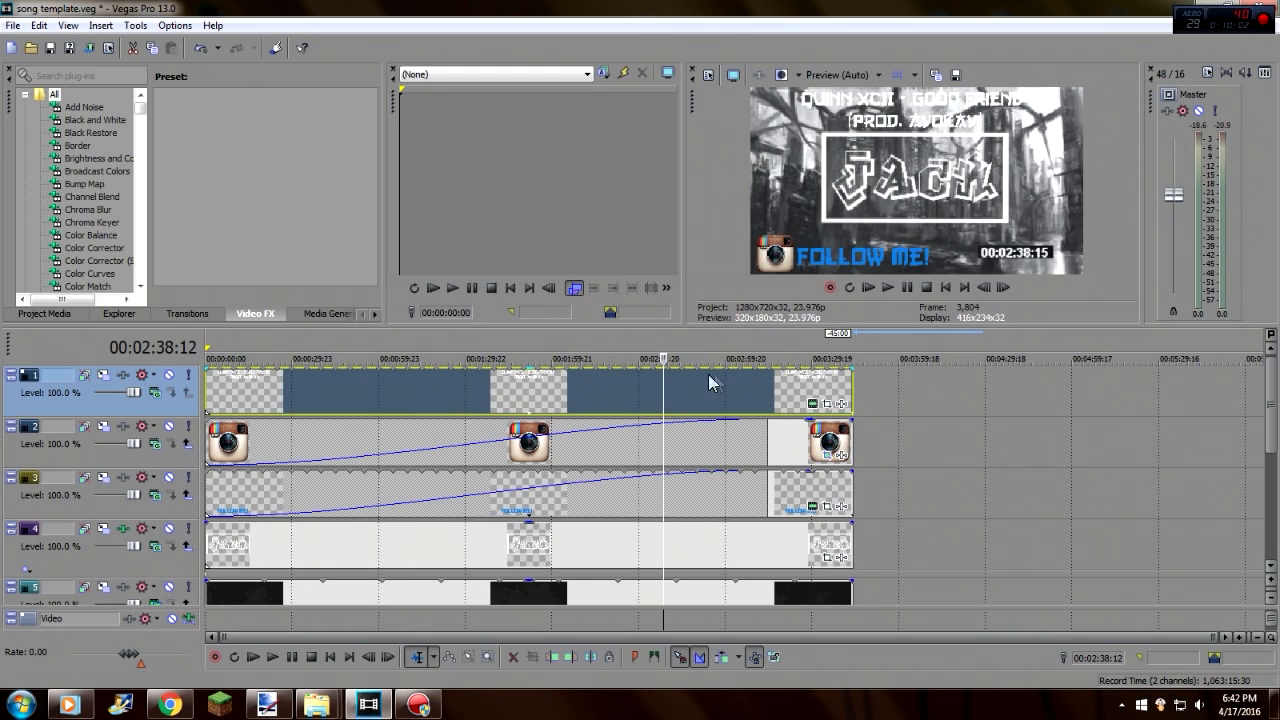
left_click_drag(799, 390, 800, 390)
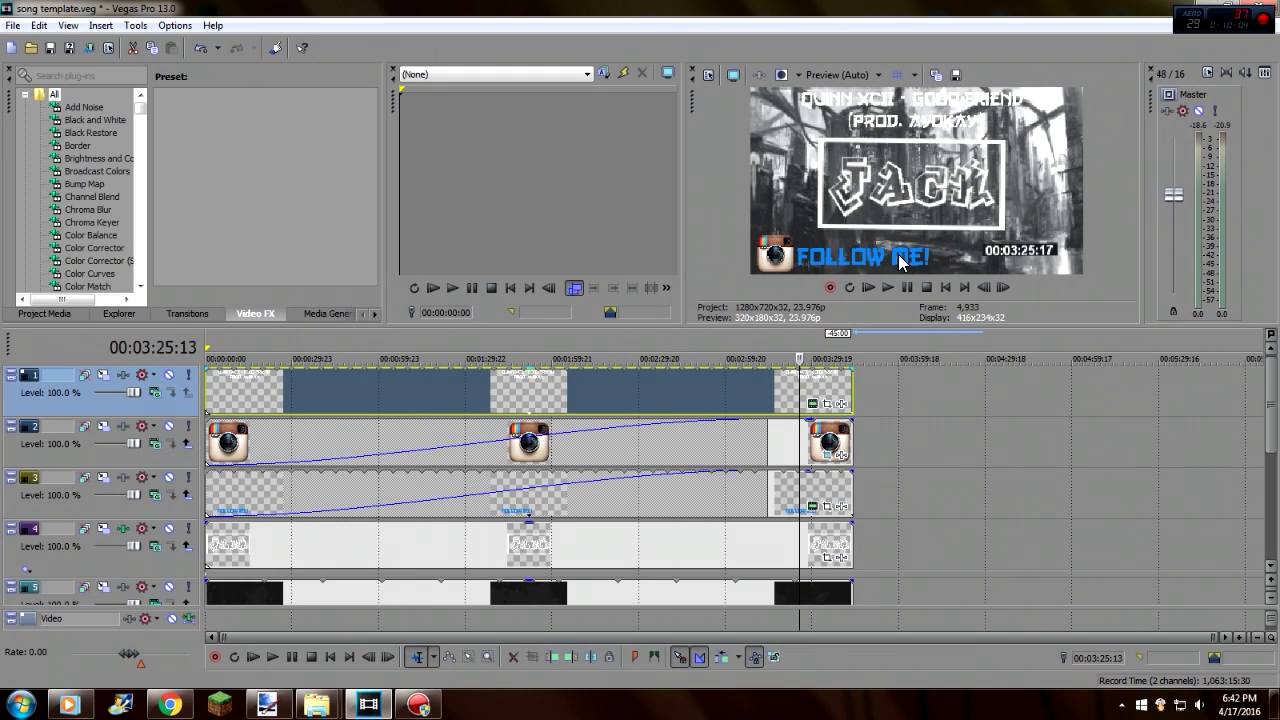
- Return to the start and examine the background, song, dark overlay and logo tracks one after another
left_click(328, 657)
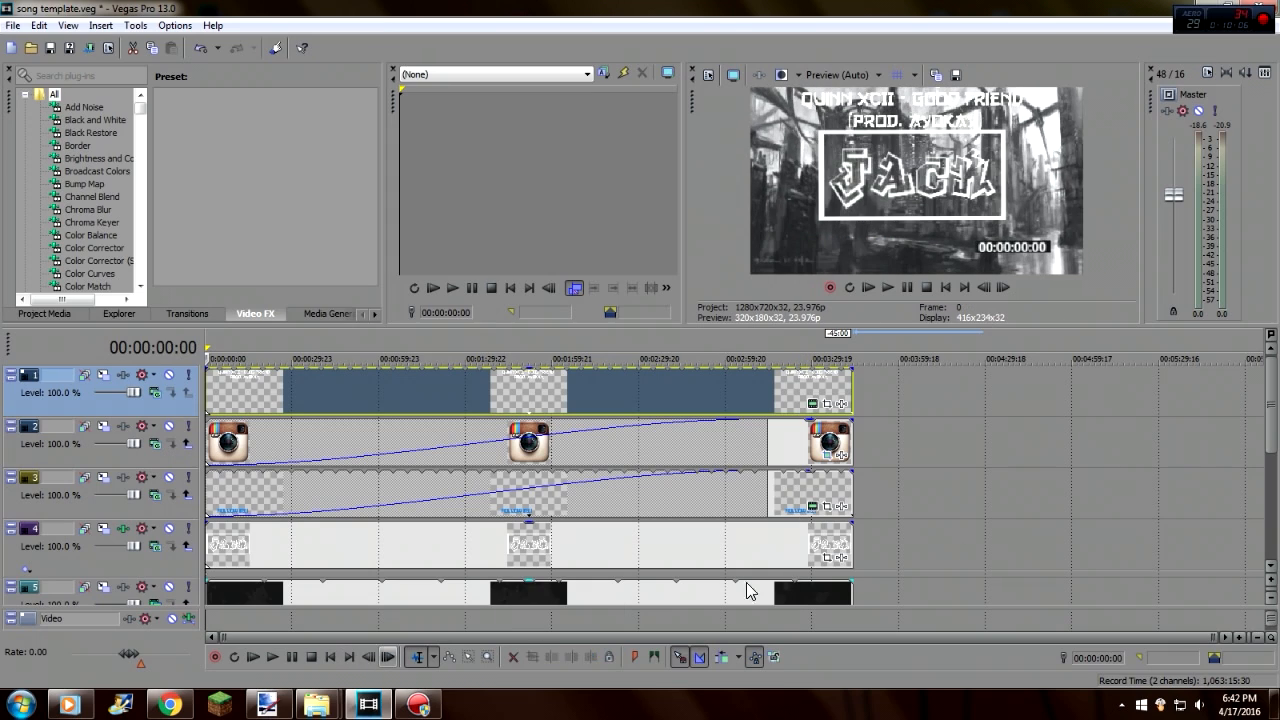
scroll(1273, 430, "down", 1)
scroll(1273, 430, "up", 1)
scroll(1273, 440, "down", 3)
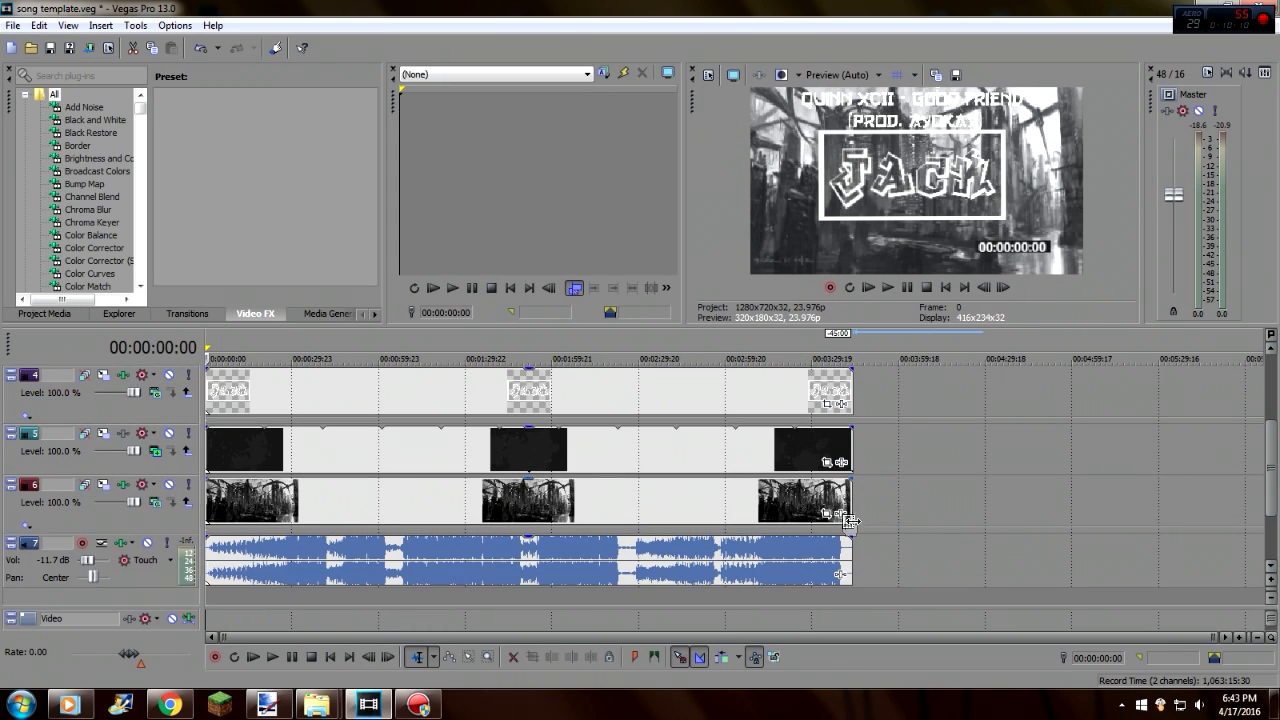
left_click(789, 502)
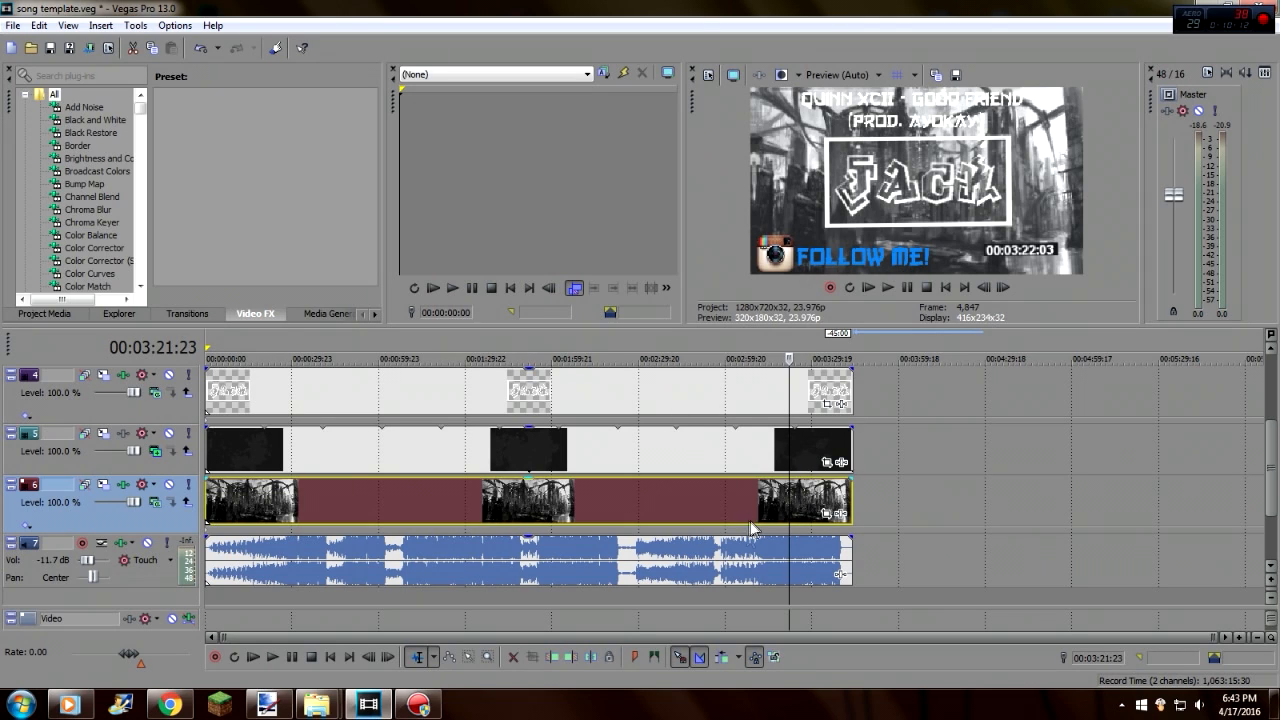
left_click(764, 558)
left_click(752, 450)
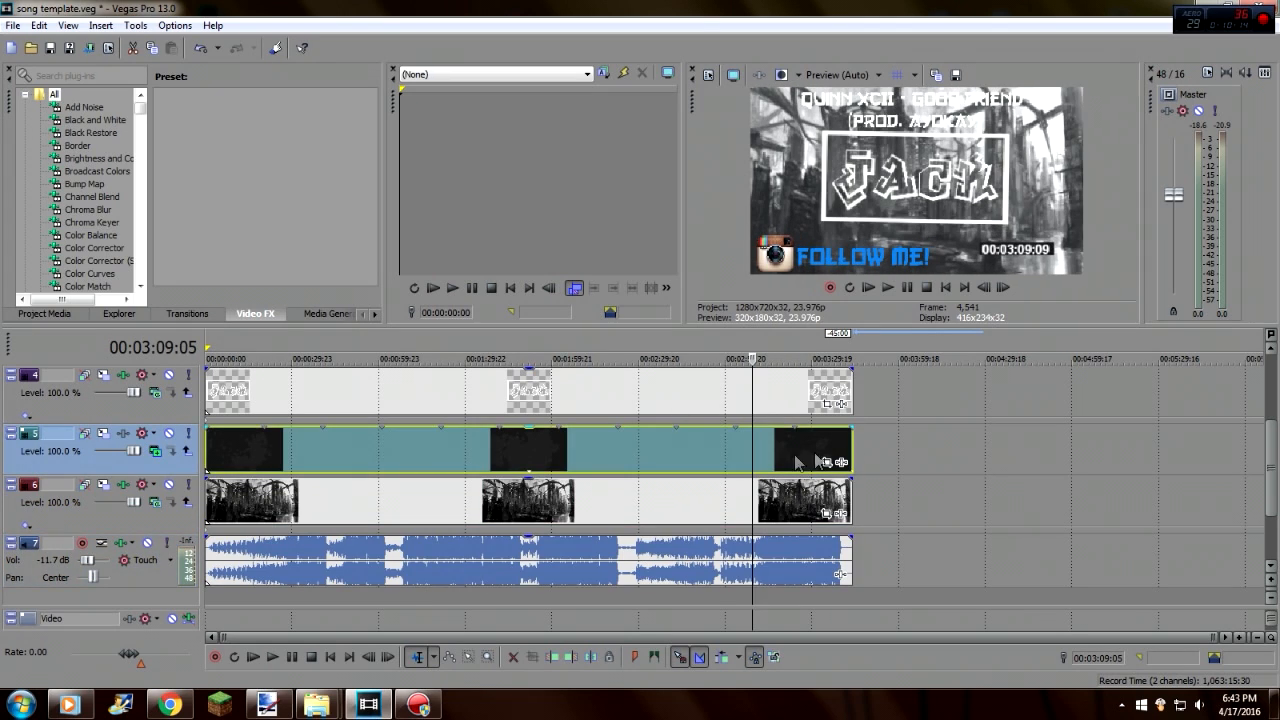
scroll(1253, 447, "up", 2)
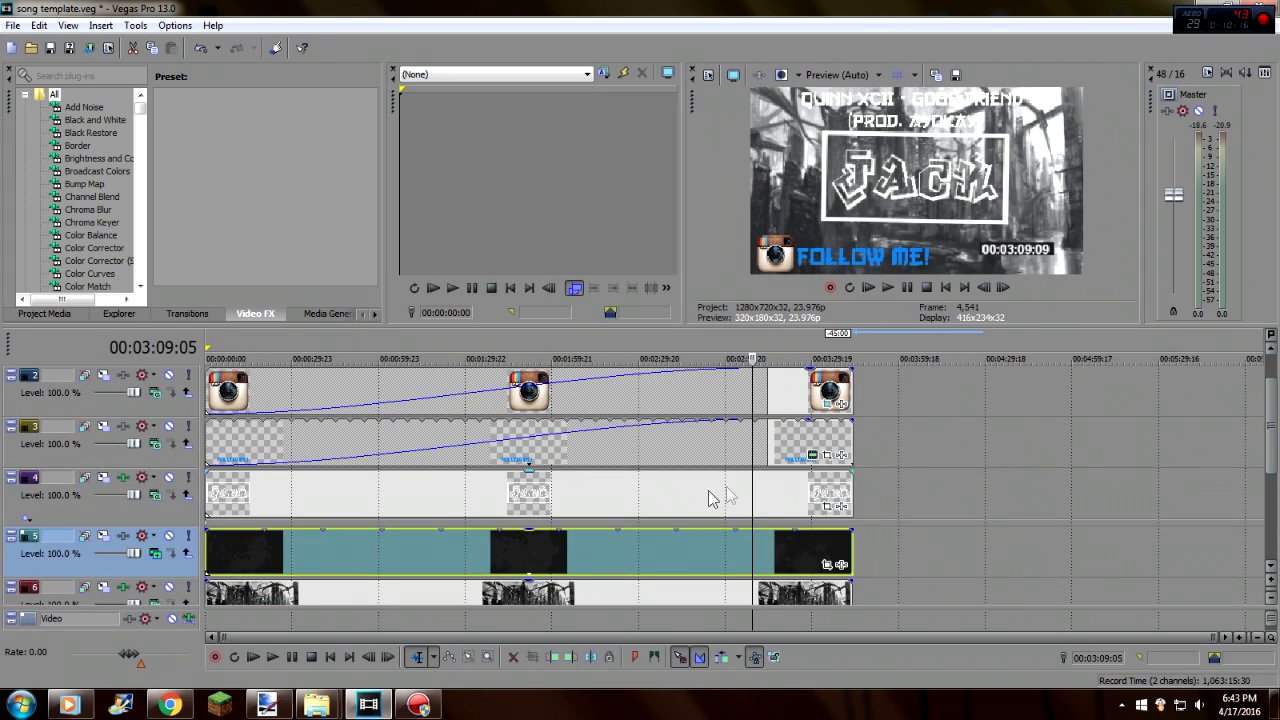
left_click(681, 503)
scroll(1272, 428, "up", 1)
left_click_drag(1272, 422, 1276, 483)
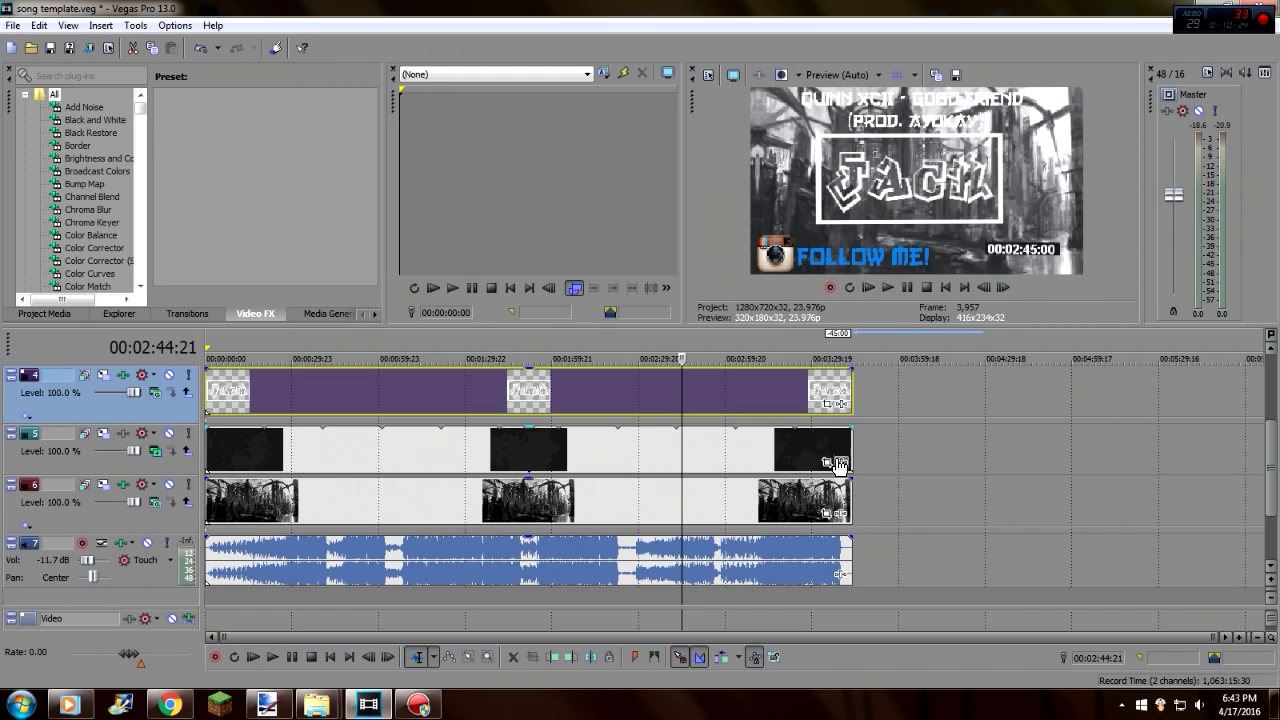
- Check the compositing mode of the dark overlay on track 5 and look into its custom compositors without choosing one
left_click(156, 453)
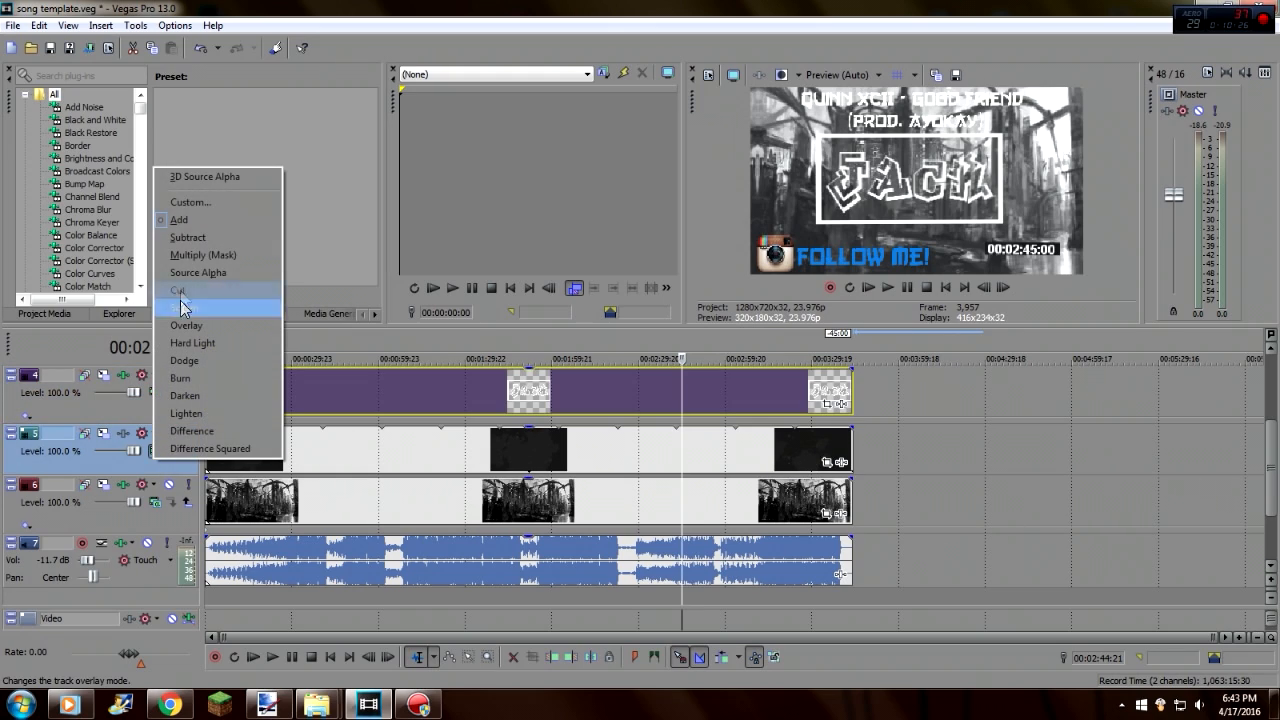
left_click(179, 224)
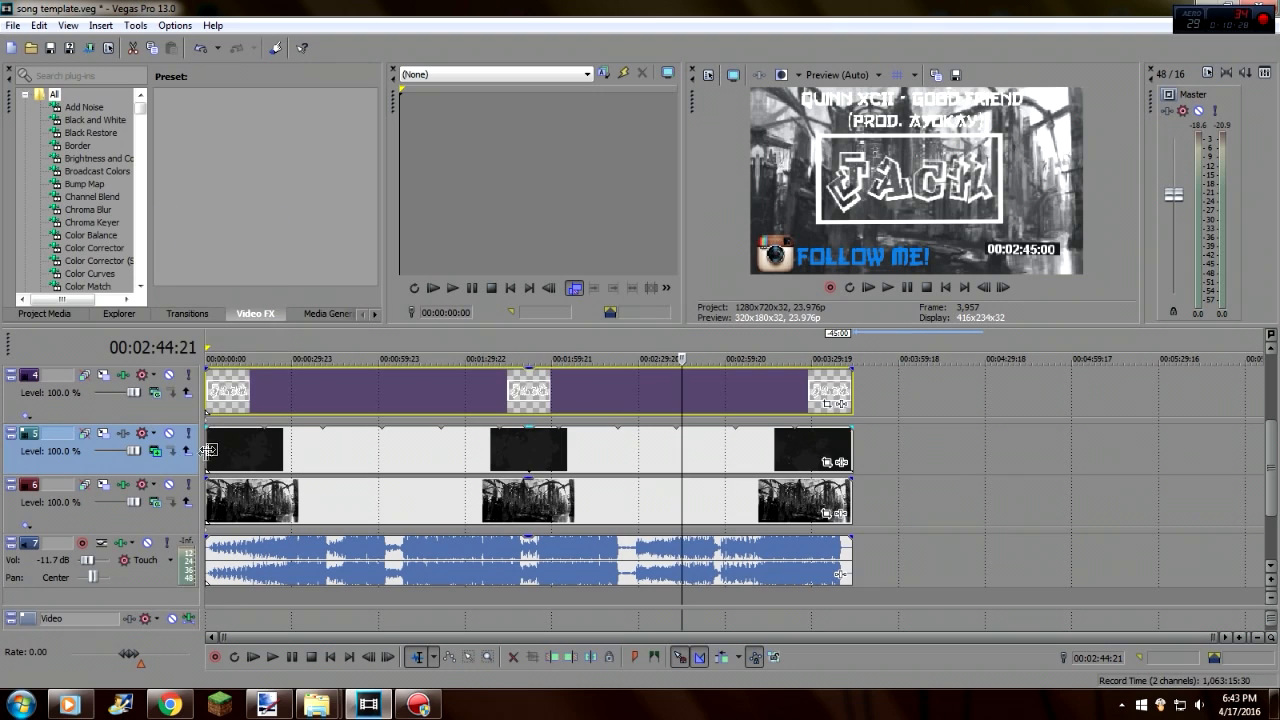
left_click(211, 459)
left_click_drag(213, 358, 217, 358)
left_click(186, 452)
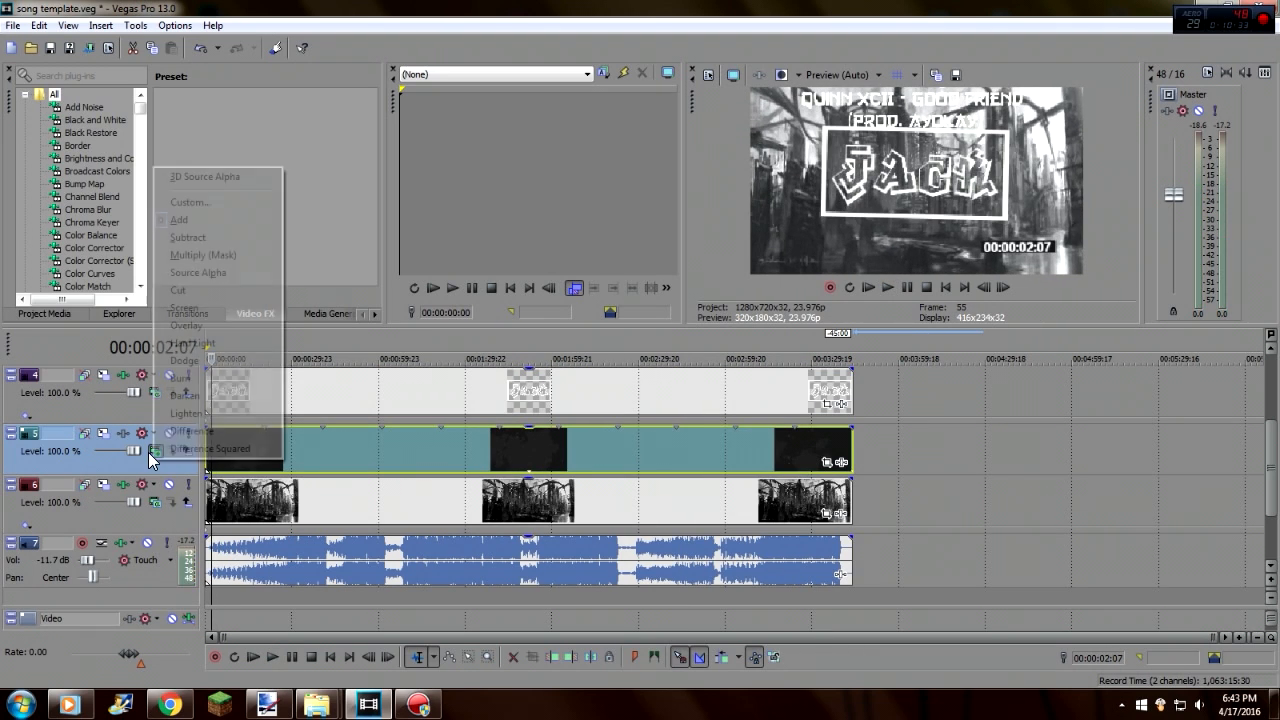
left_click(187, 203)
left_click(1030, 201)
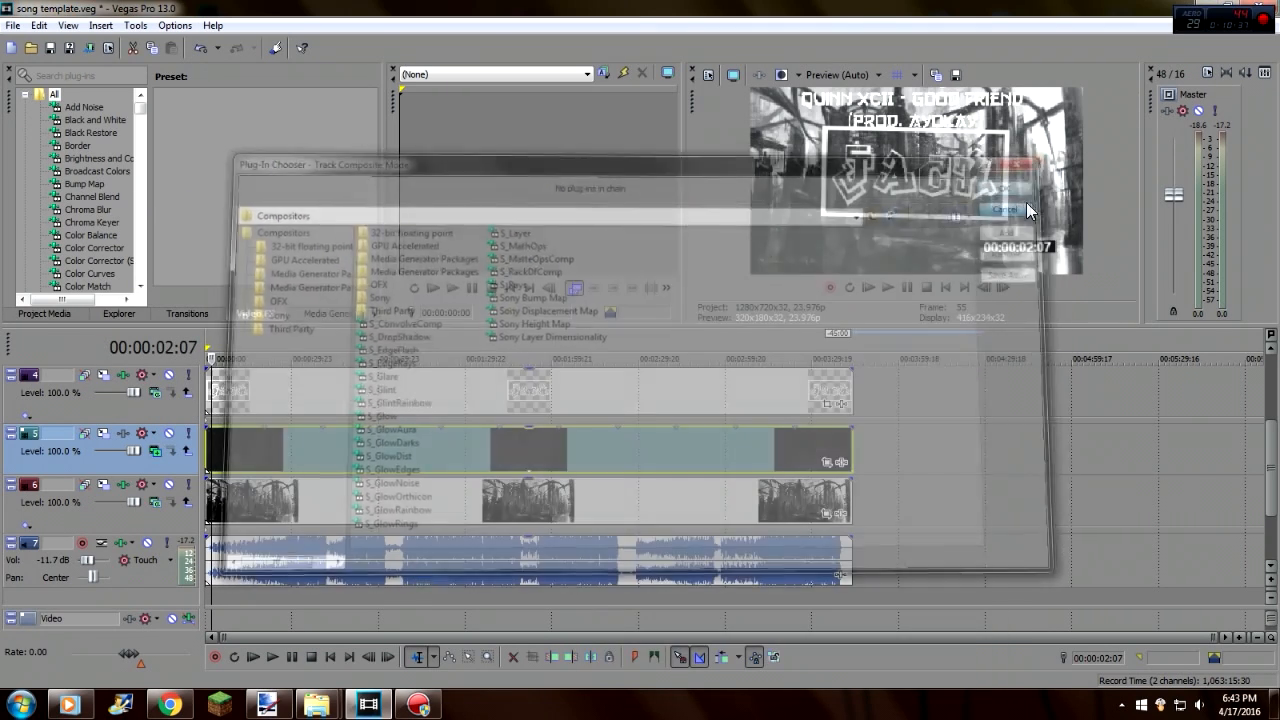
- Check the dark overlay at several points along the song and choose Add as the compositing mode of track 5
left_click(692, 450)
left_click(535, 456)
left_click(452, 455)
left_click(349, 456)
left_click(158, 454)
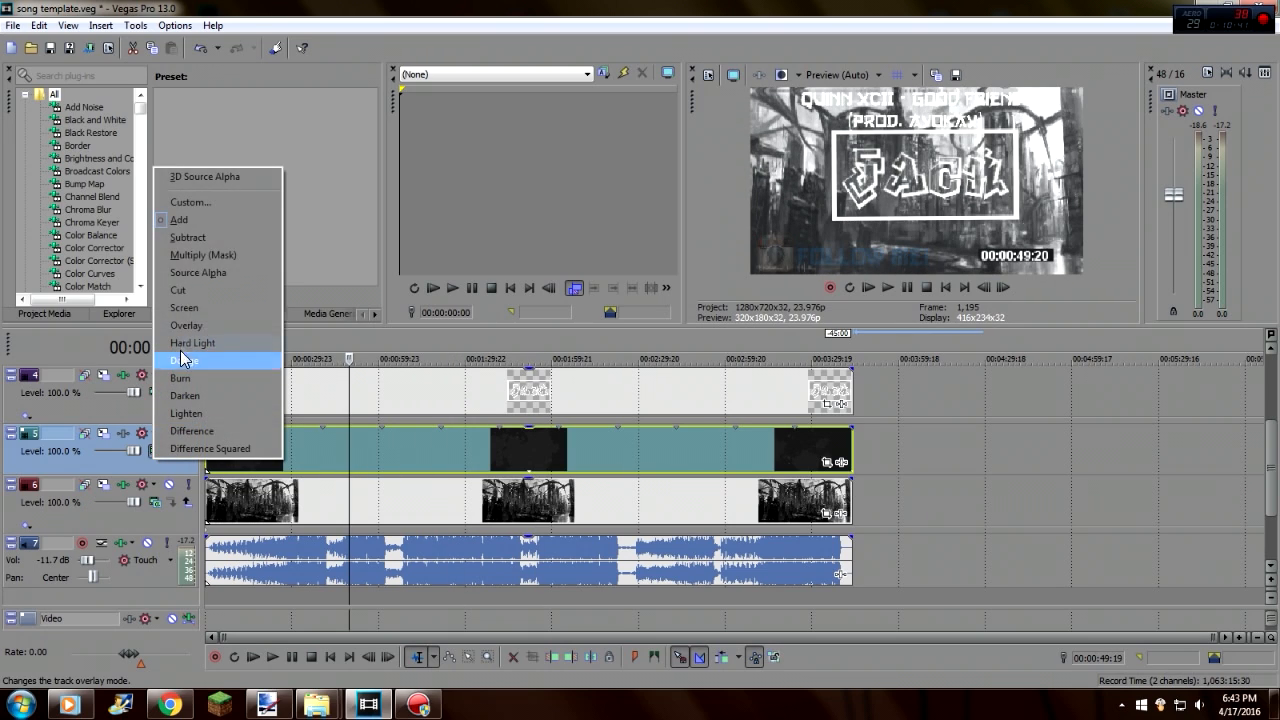
left_click(190, 222)
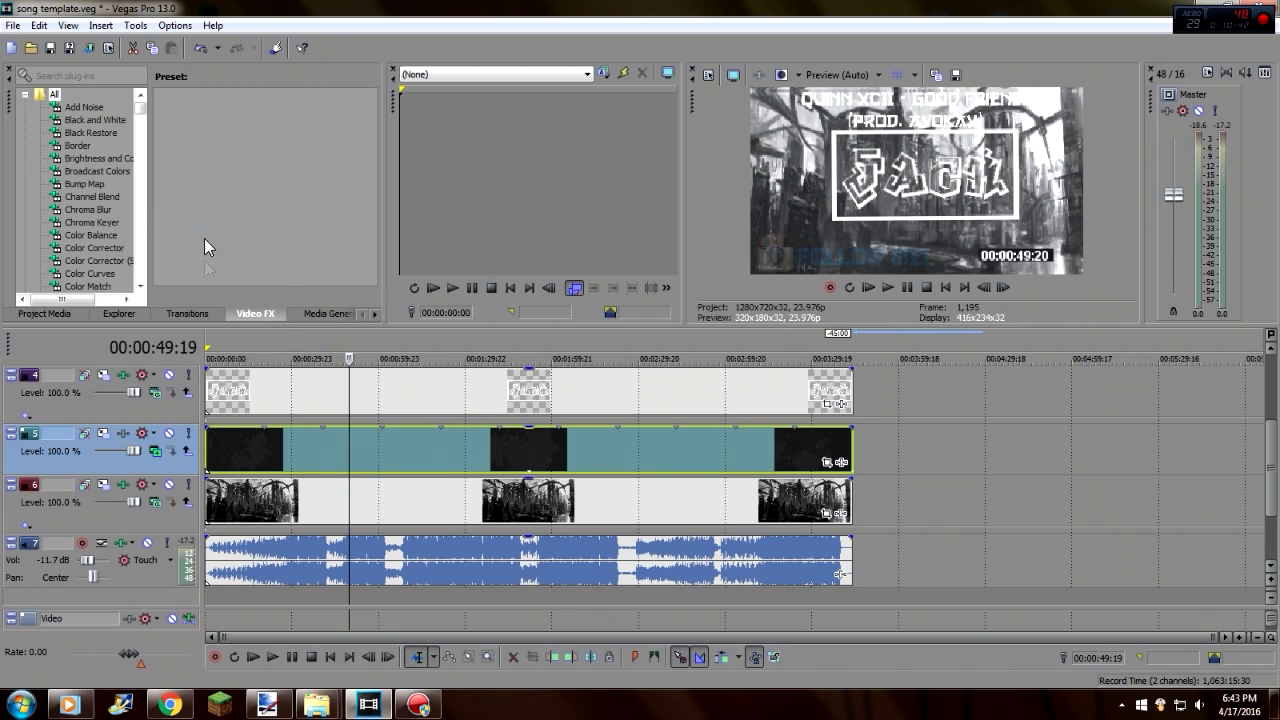
- Examine how the Instagram logo fades in at several points up to about 1:58, beginning and ending at the project start
left_click(329, 657)
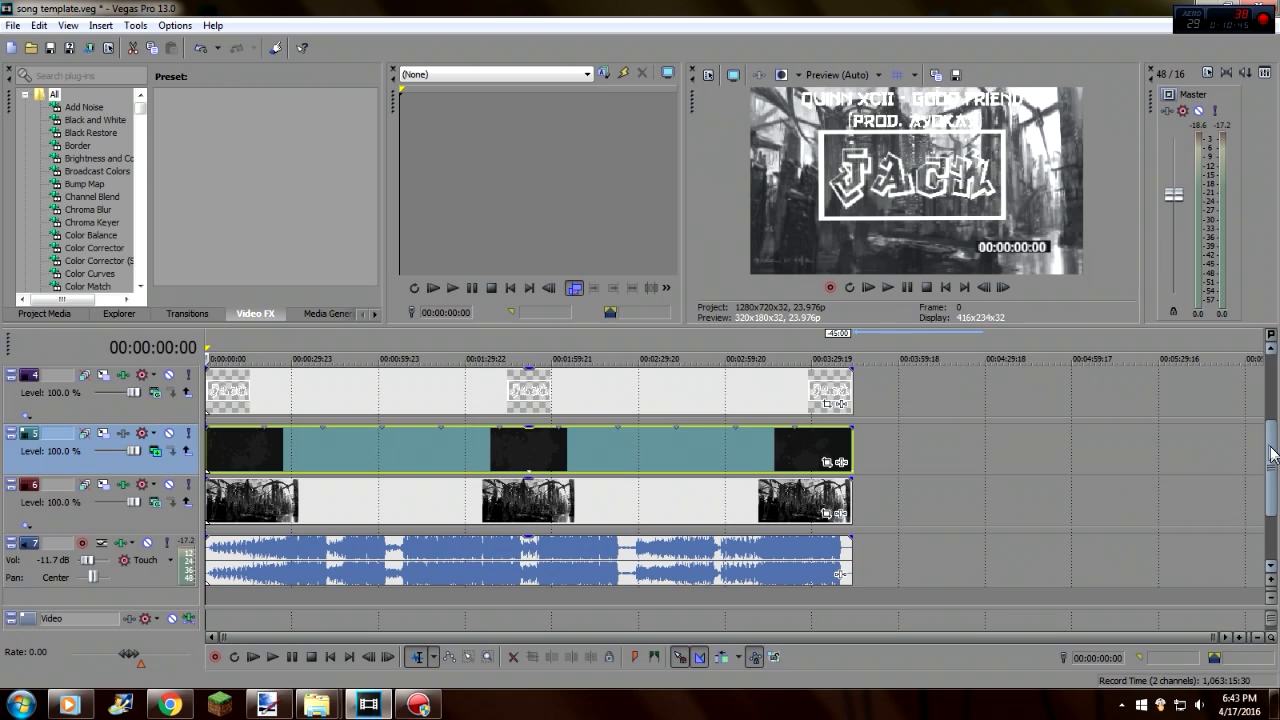
left_click_drag(1272, 452, 1274, 410)
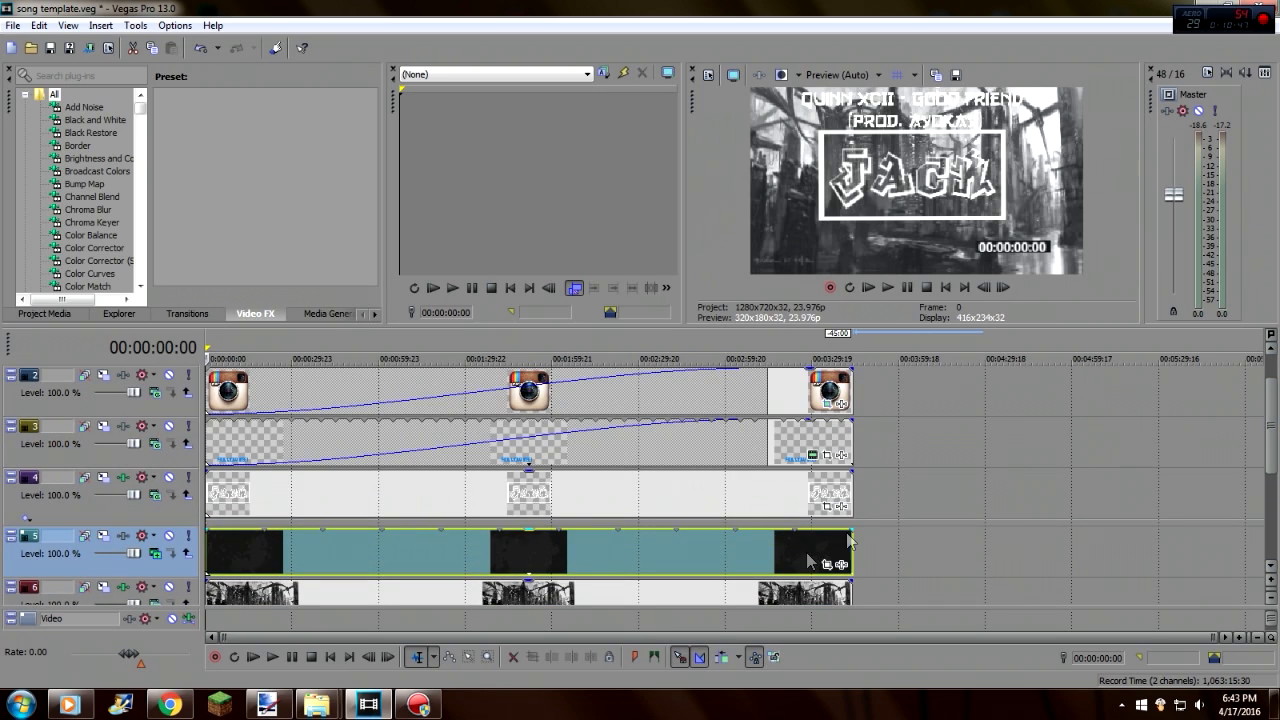
left_click(227, 442)
left_click(245, 395)
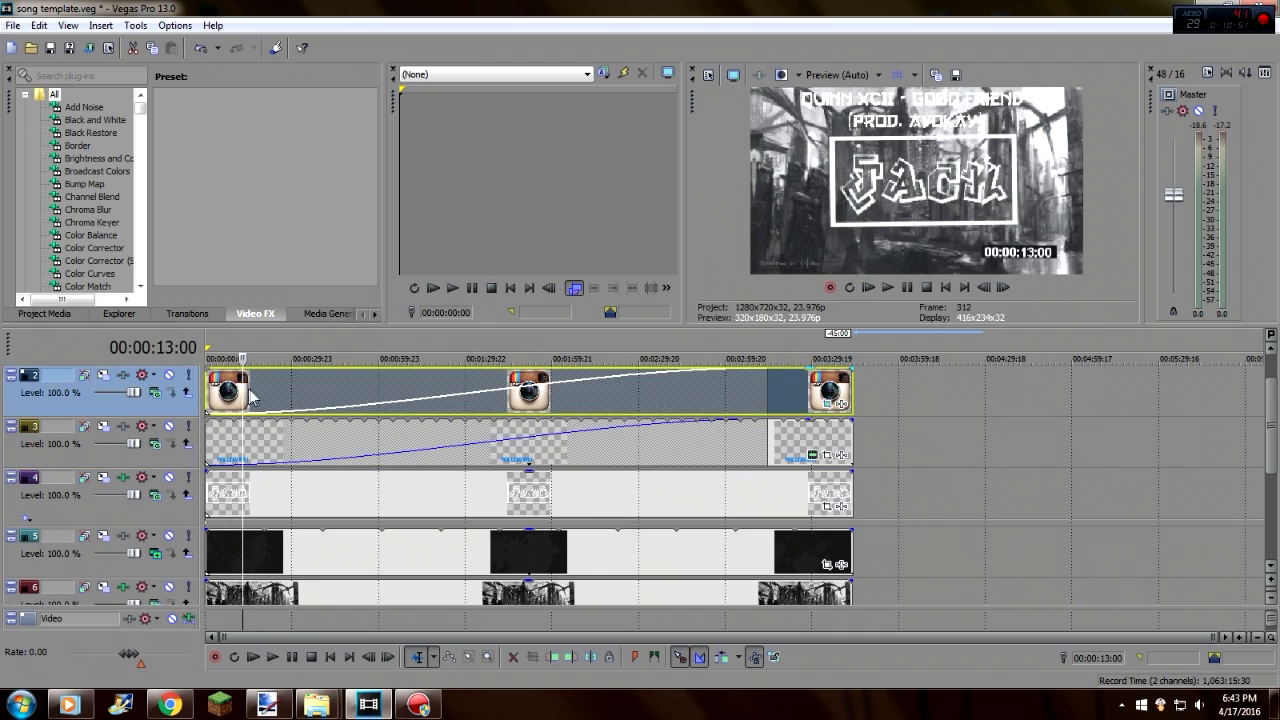
left_click(229, 398)
left_click(250, 395)
left_click(307, 390)
left_click(505, 390)
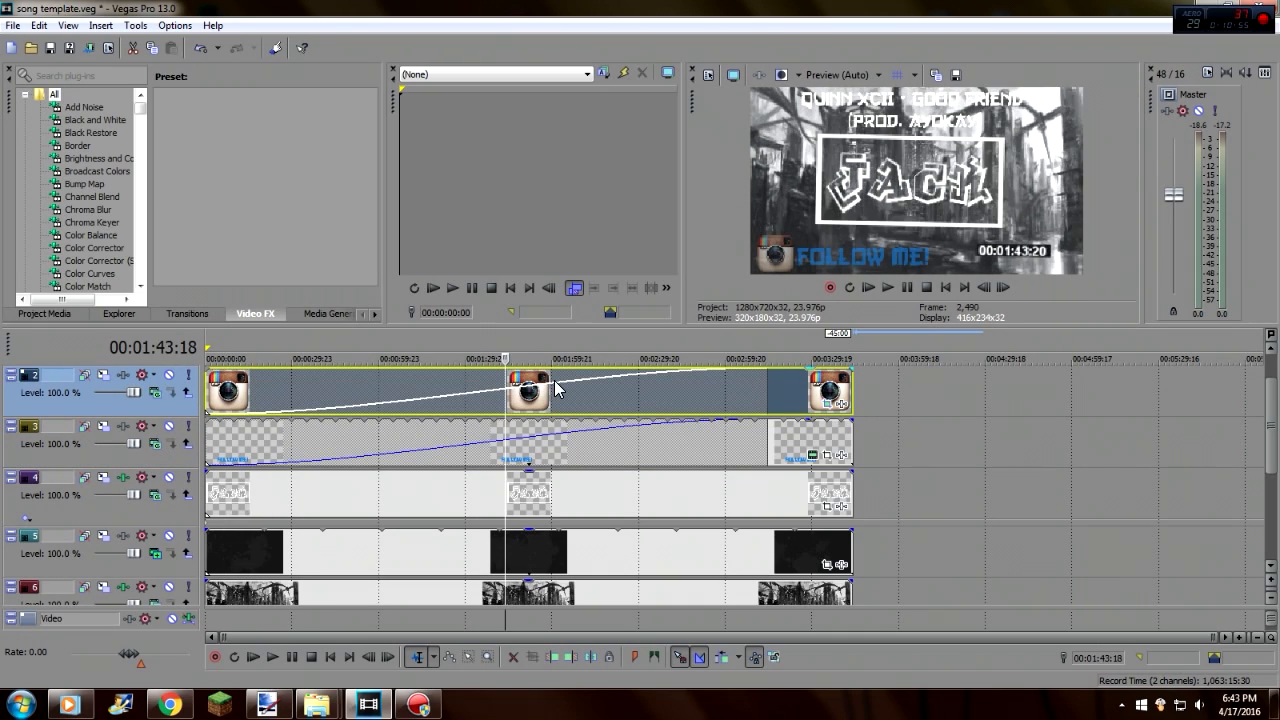
left_click(548, 385)
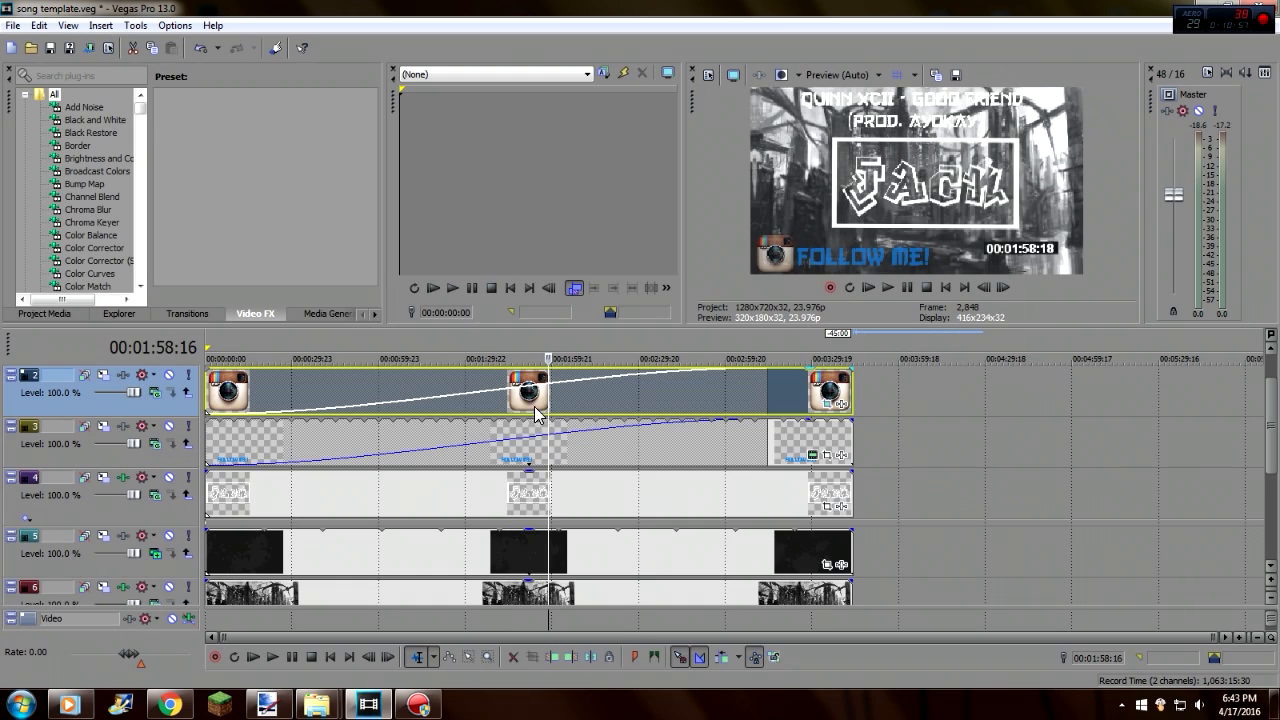
left_click(334, 656)
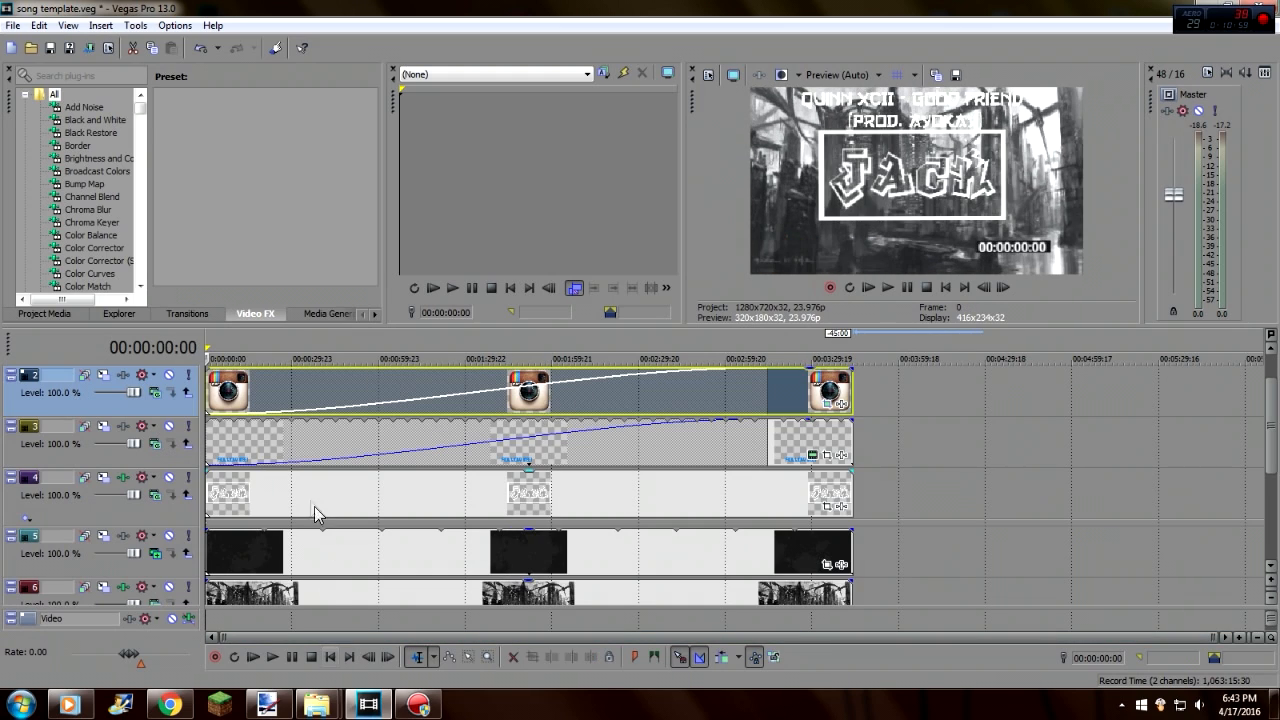
- Inspect the FOLLOW ME! event and the track options of the Instagram logo track
left_click(248, 460)
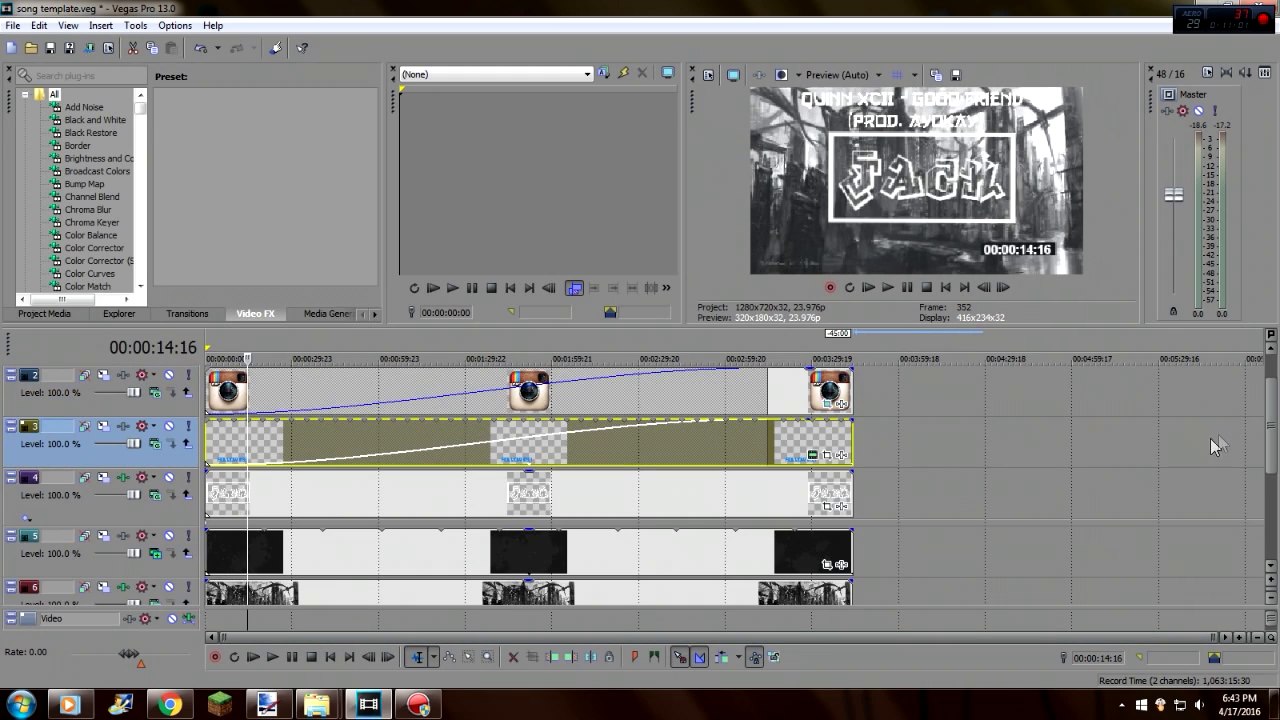
left_click_drag(1271, 408, 1273, 380)
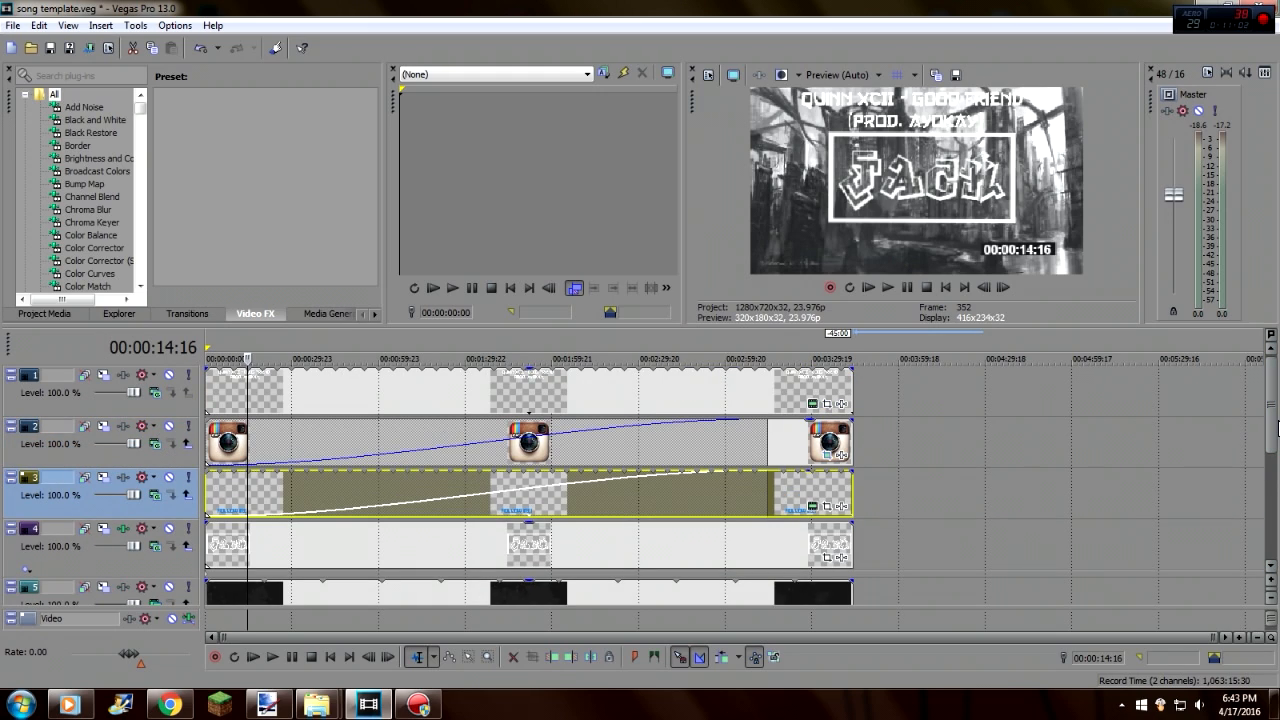
scroll(1273, 420, "down", 1)
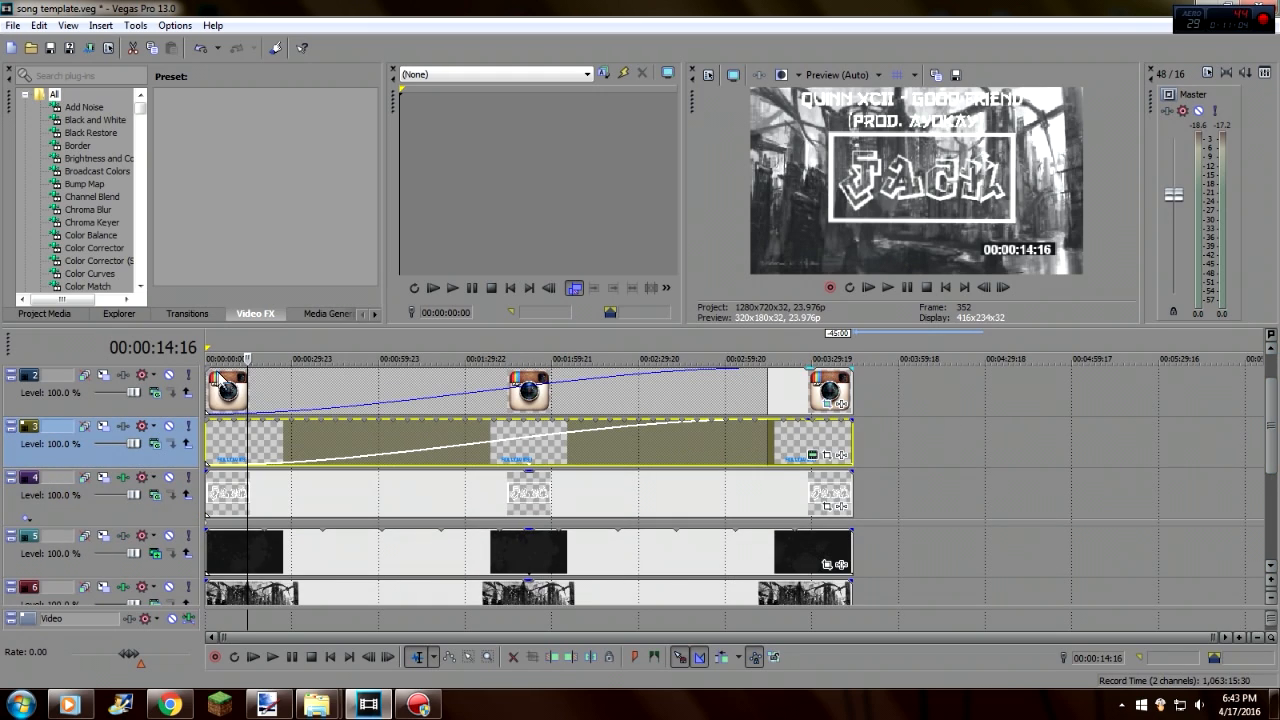
left_click(195, 403)
right_click(190, 410)
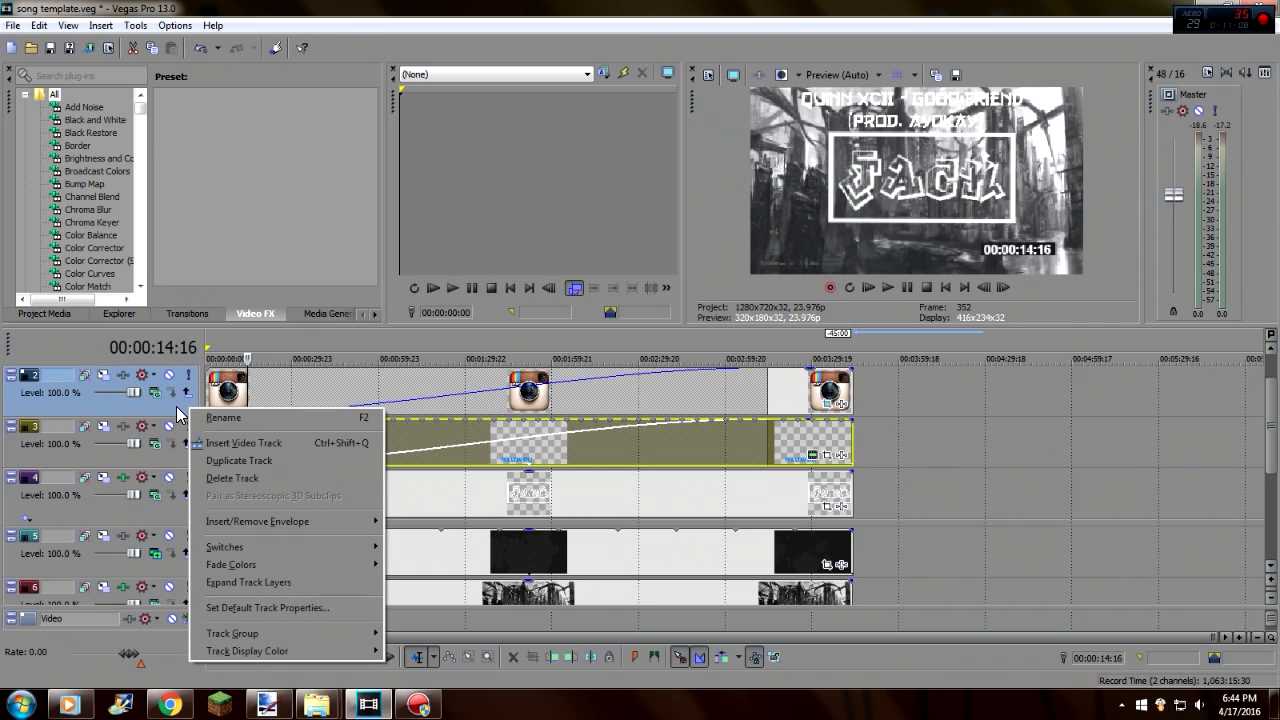
right_click(177, 413)
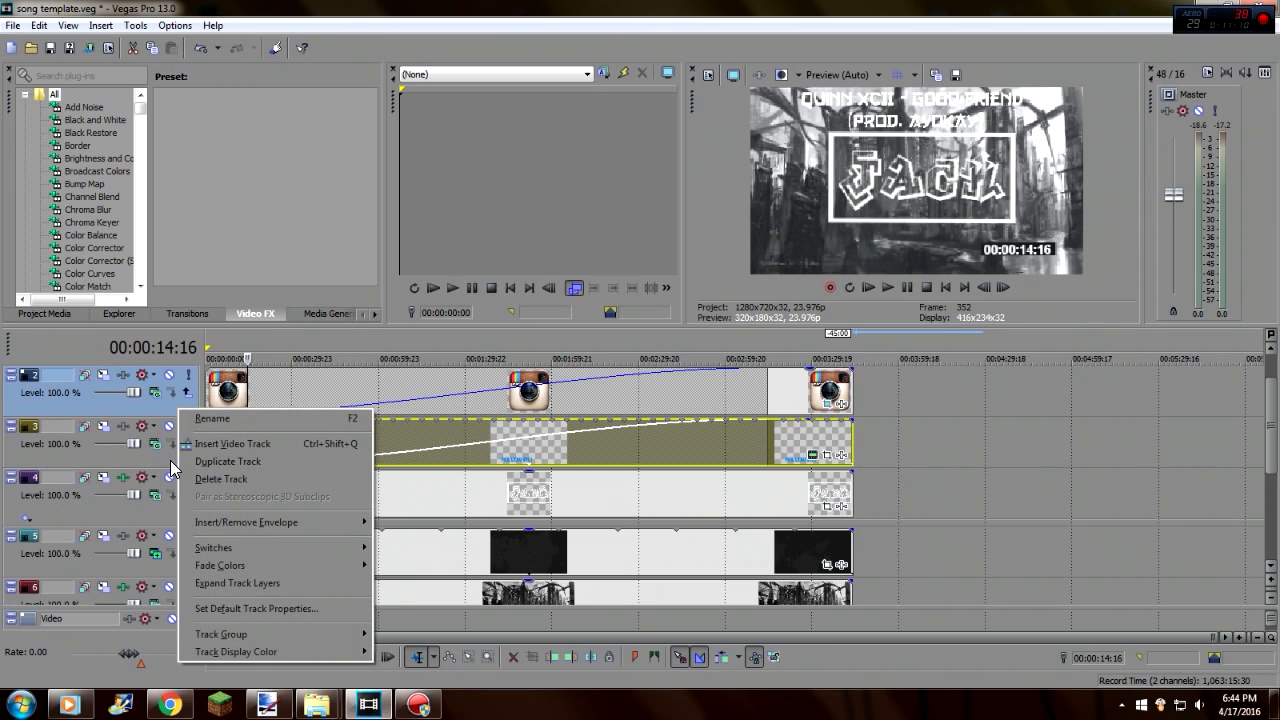
left_click(172, 466)
left_click(197, 412)
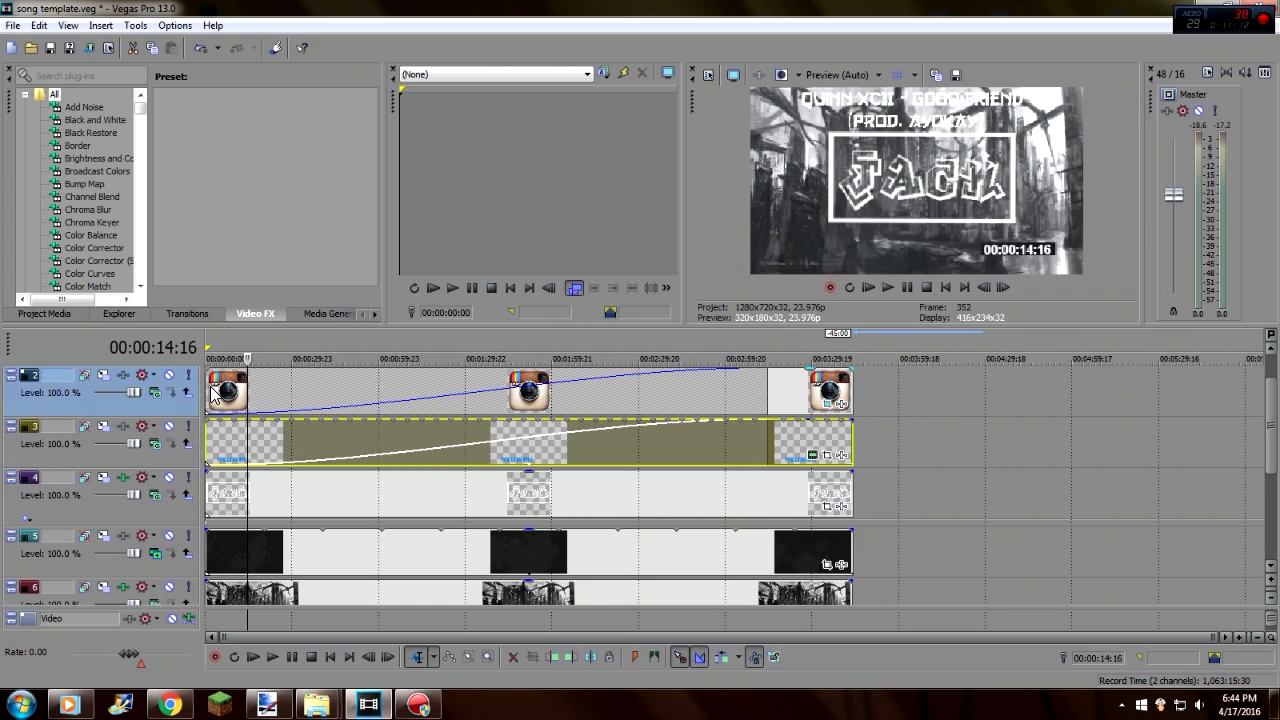
- Examine the generator settings of the FOLLOW ME! text and check its fade-in up to about 0:45
left_click(210, 437)
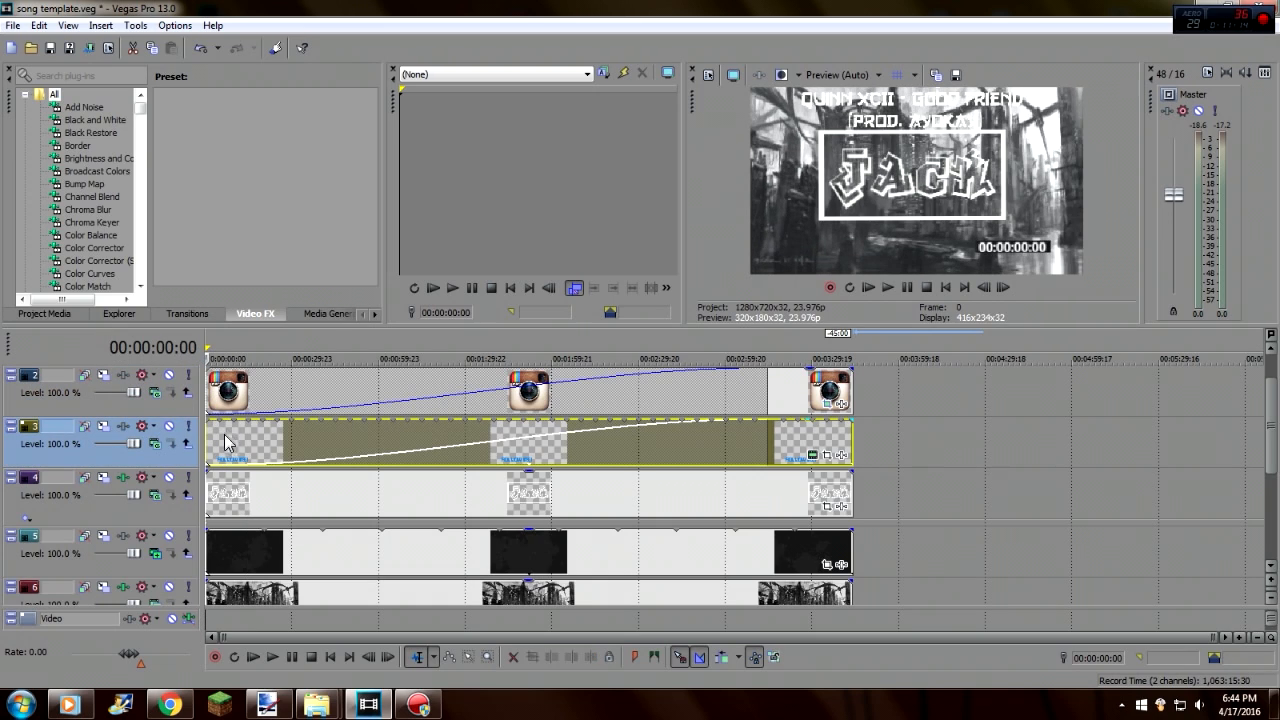
left_click(812, 455)
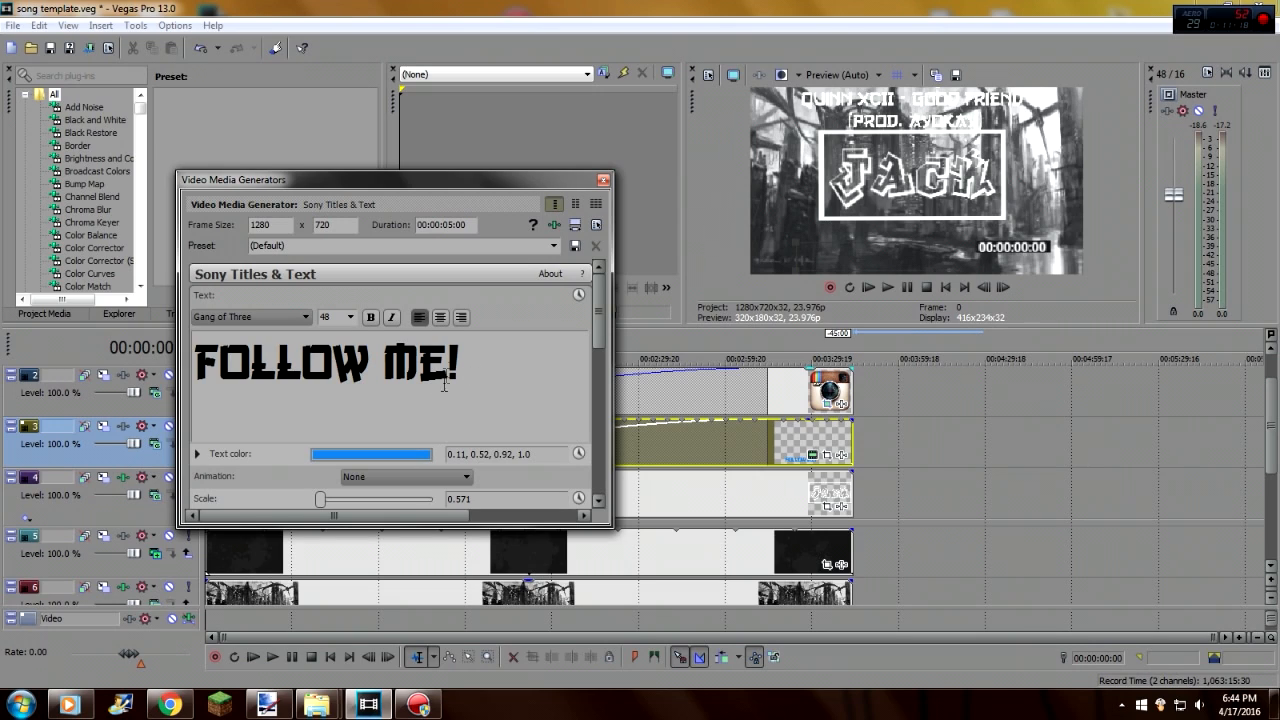
left_click(603, 180)
left_click(289, 448)
left_click(334, 442)
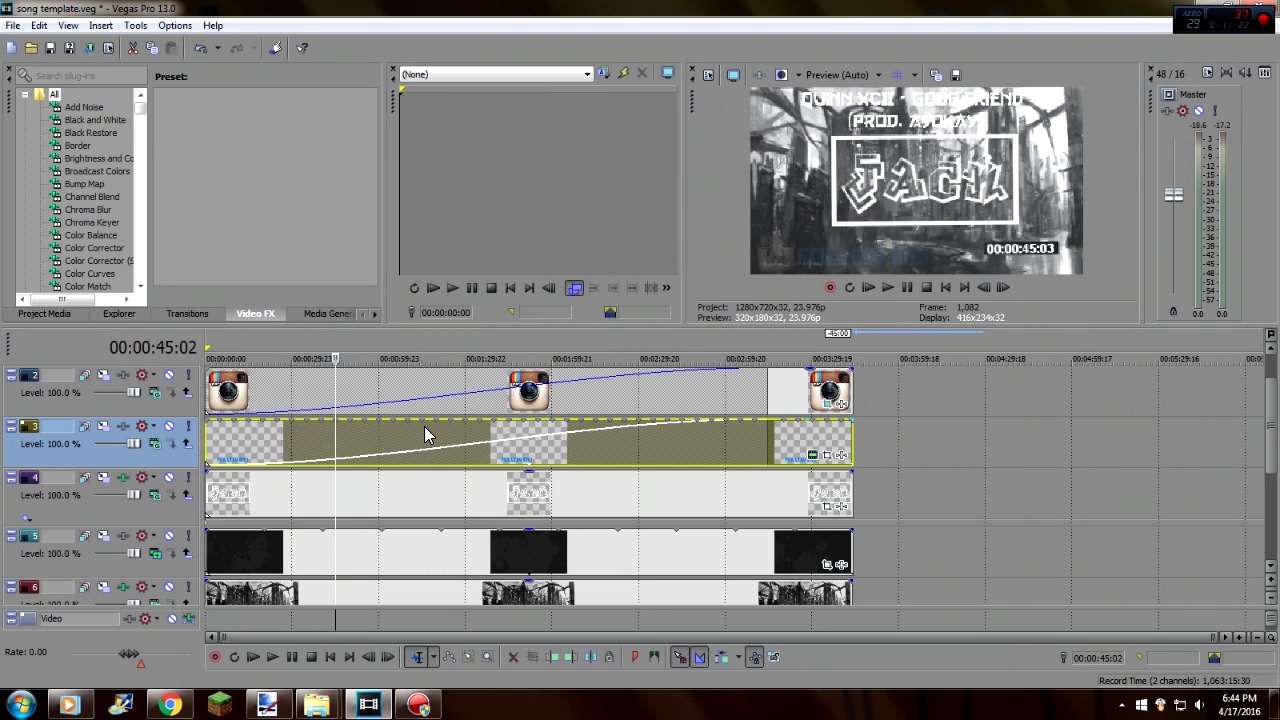
- Shorten the fade-ins of the Instagram logo and FOLLOW ME! events to end at about 2:37 and 2:15
left_click(424, 426)
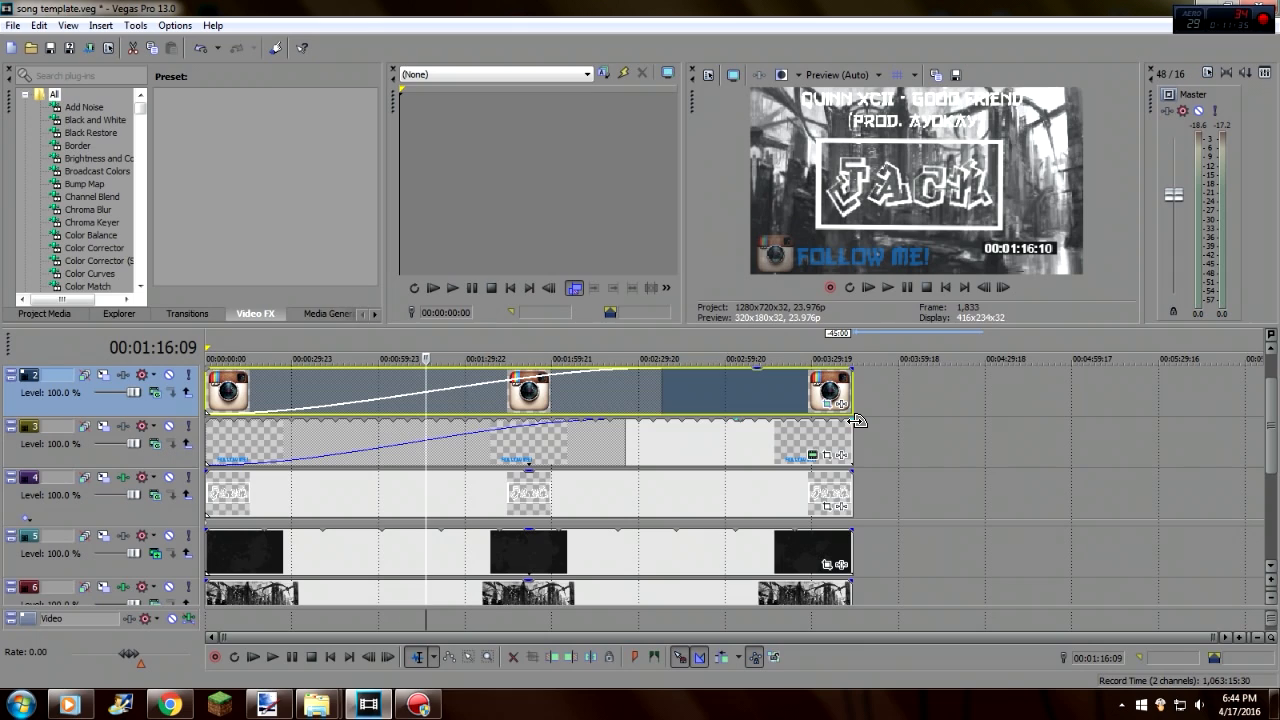
mouse_move(852, 421)
left_mouse_down()
mouse_move(608, 416)
mouse_move(866, 426)
left_mouse_up()
left_click_drag(1274, 417, 1275, 398)
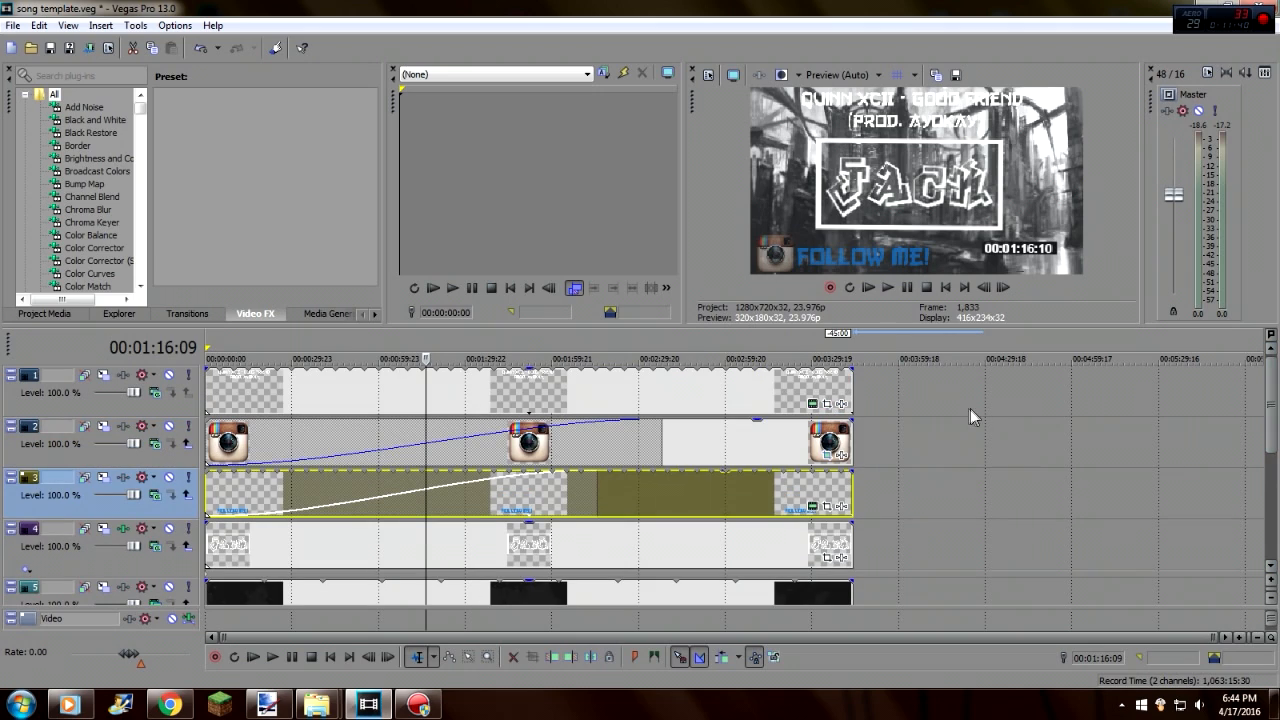
- Add short fade-outs at the ends of the Instagram logo and FOLLOW ME! events and play briefly from about 1:16
left_click_drag(857, 421, 839, 422)
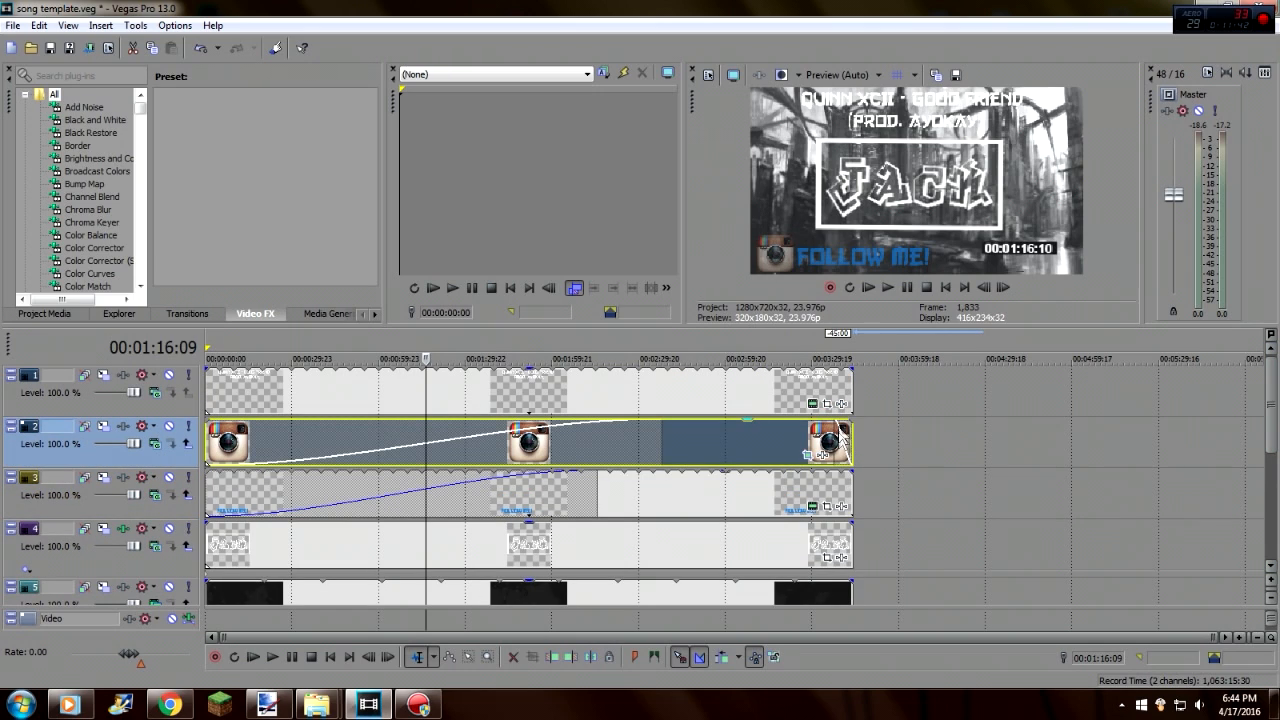
left_click_drag(857, 472, 836, 472)
left_click_drag(1270, 410, 1278, 460)
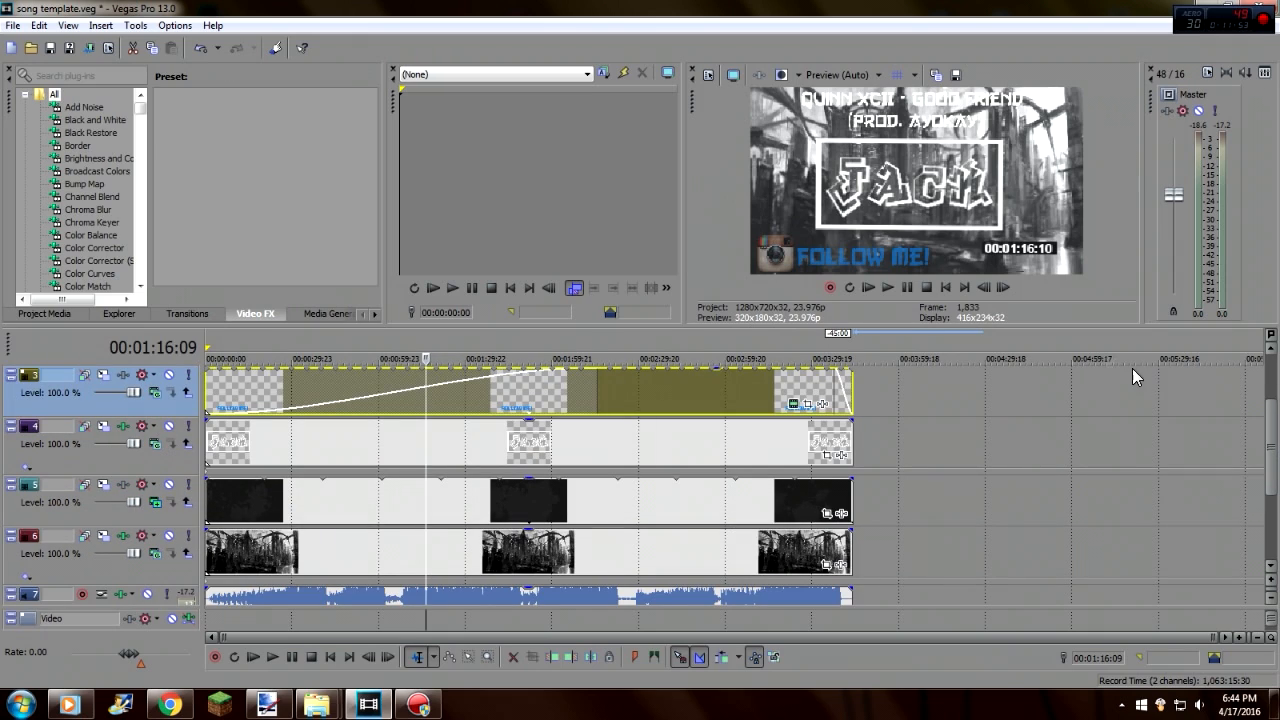
left_click(290, 658)
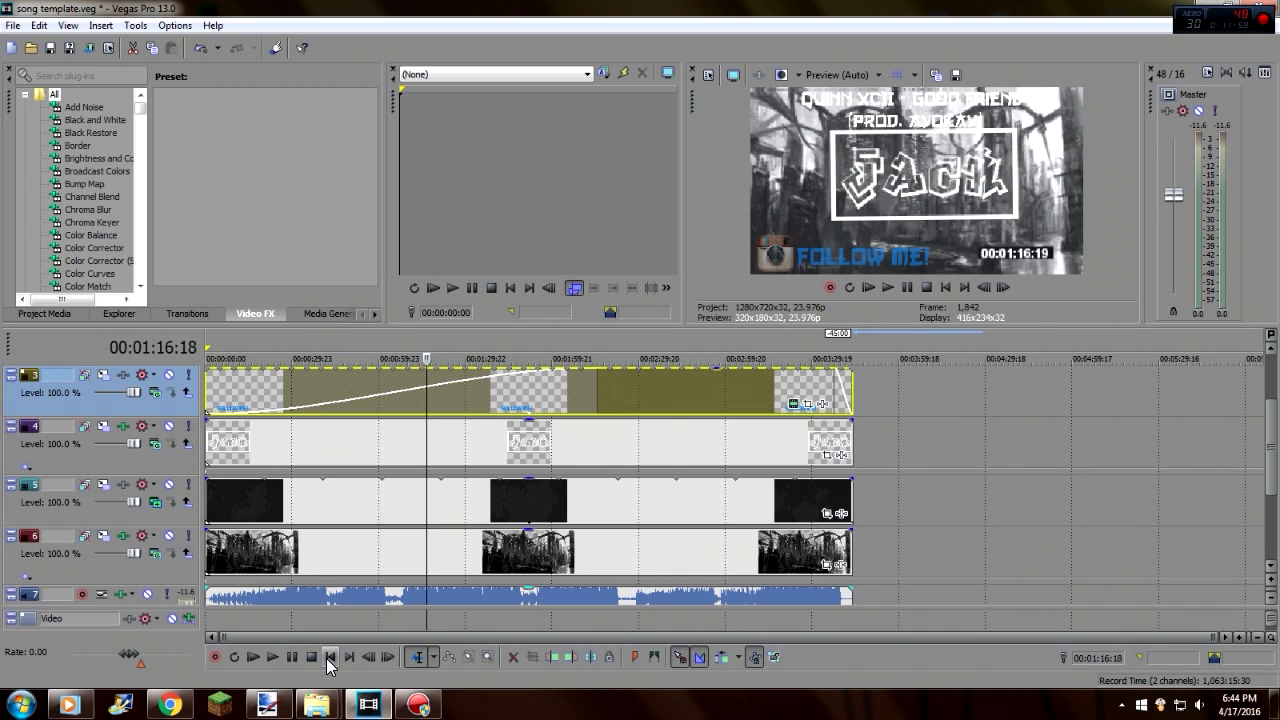
left_click(329, 657)
- Select the JACK logo track and find the S_Shake effect in the video effects list
left_click_drag(1276, 410, 1277, 455)
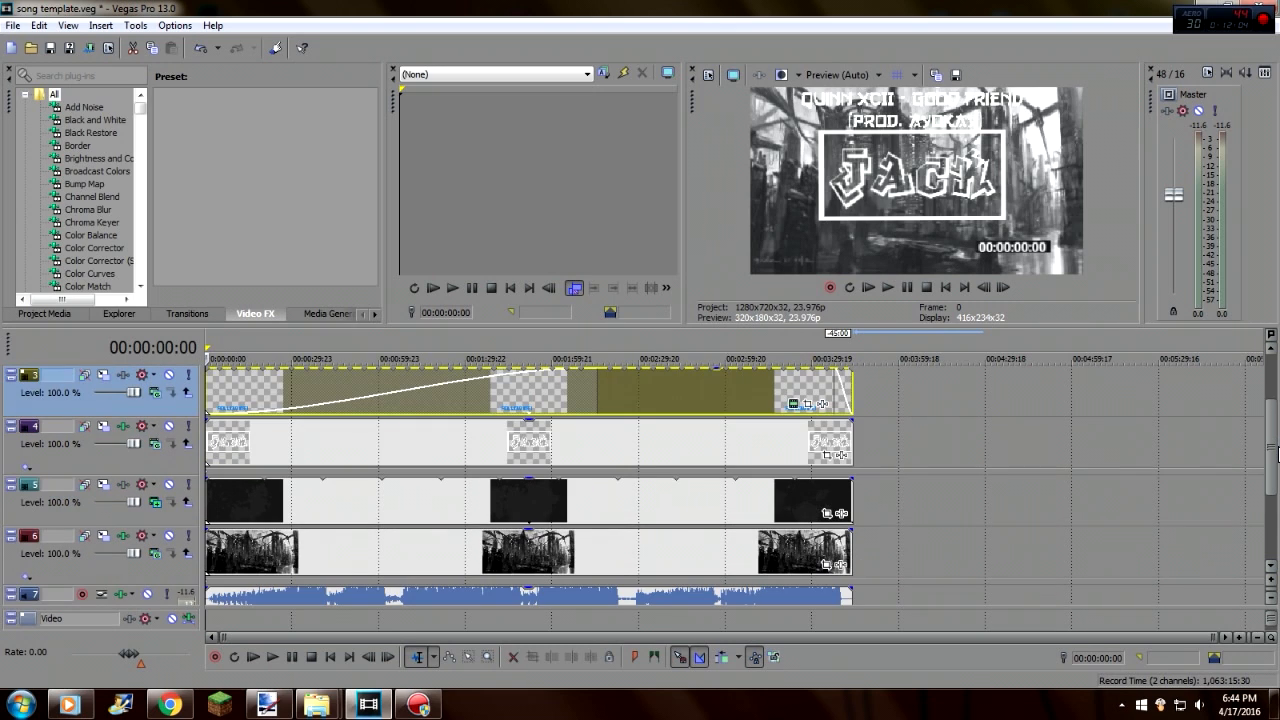
left_click(174, 464)
left_click_drag(144, 114, 141, 236)
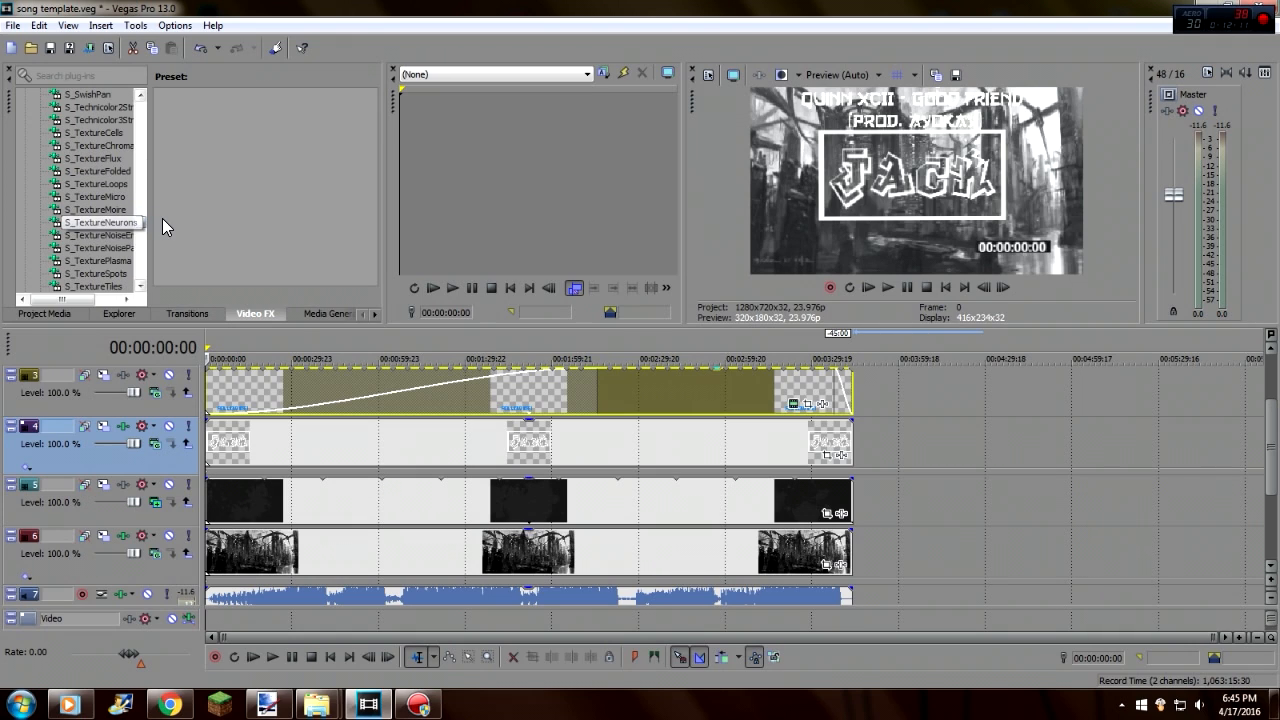
left_click_drag(140, 226, 140, 212)
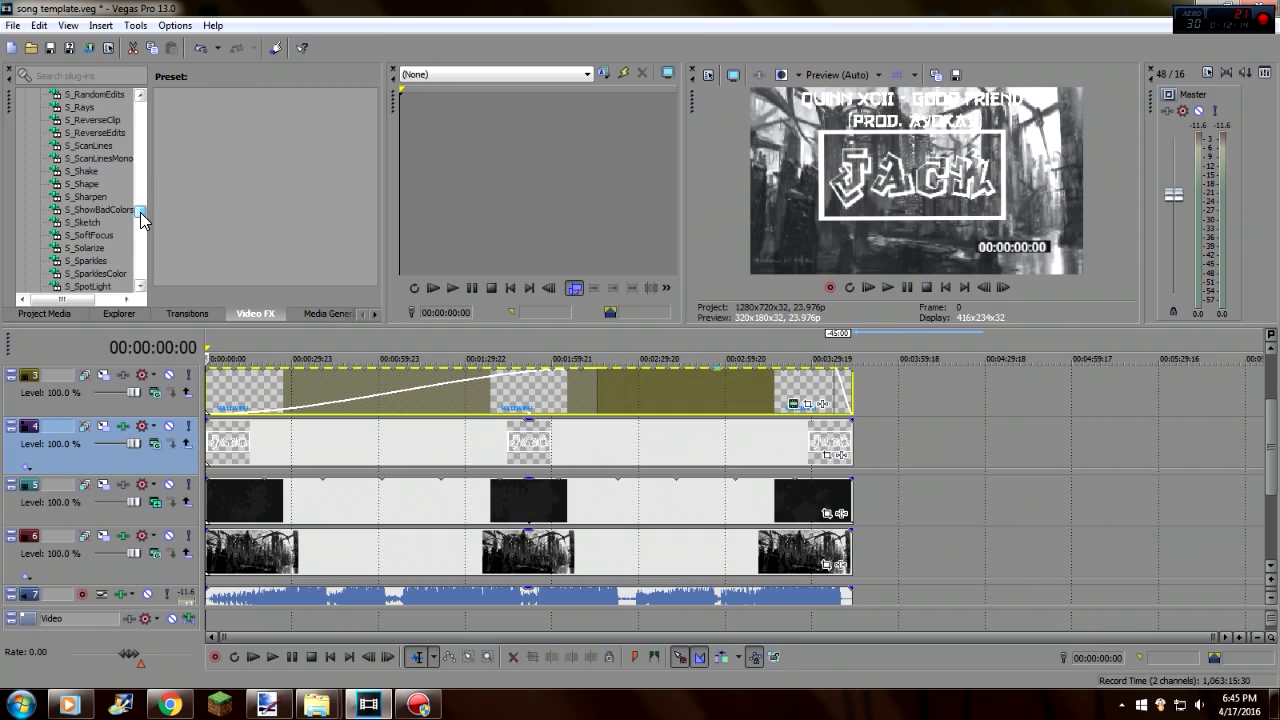
left_click(85, 173)
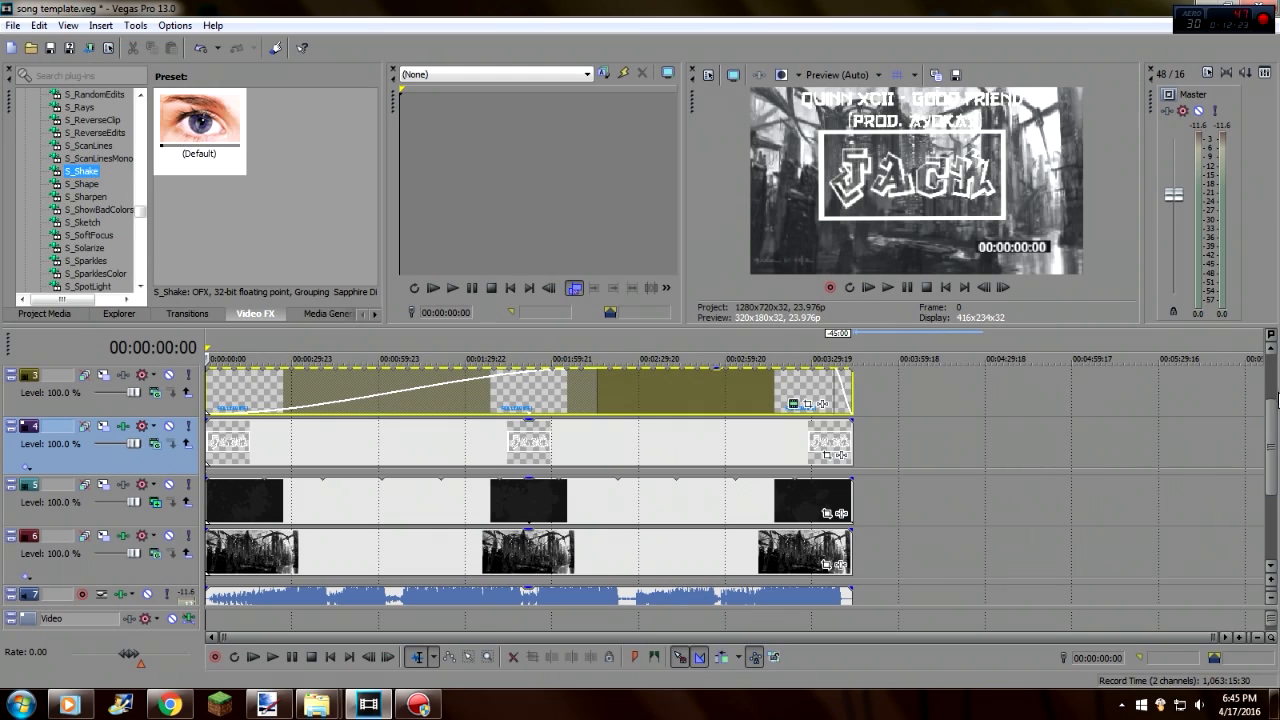
- Play the first few seconds of the project to check the logo shake, and return to the start
scroll(1276, 390, "up", 3)
left_click_drag(1276, 390, 1277, 500)
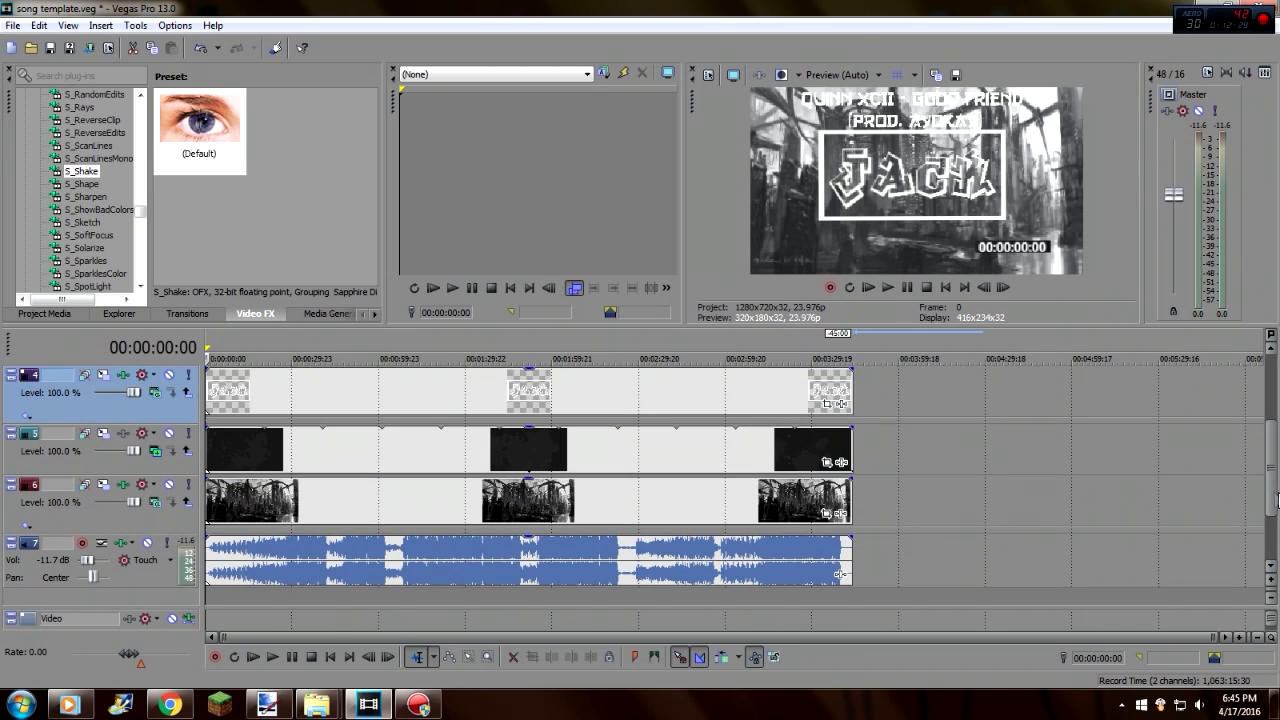
left_click(272, 658)
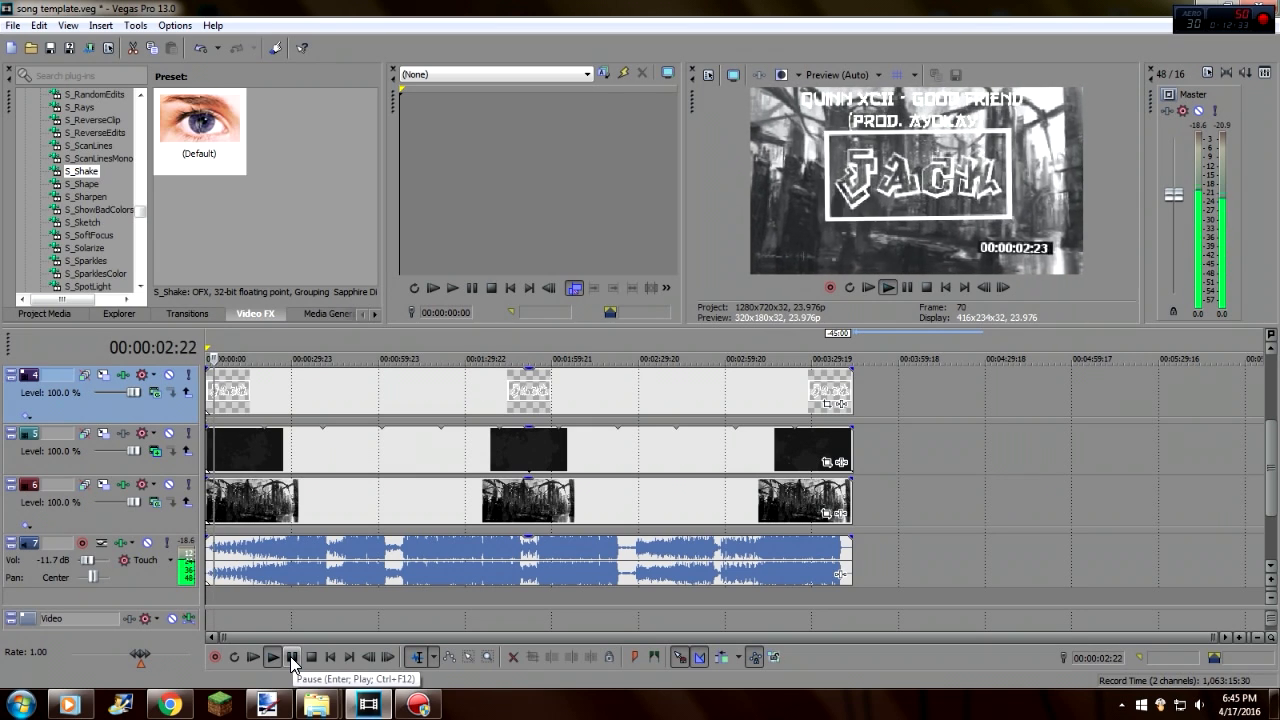
left_click(291, 657)
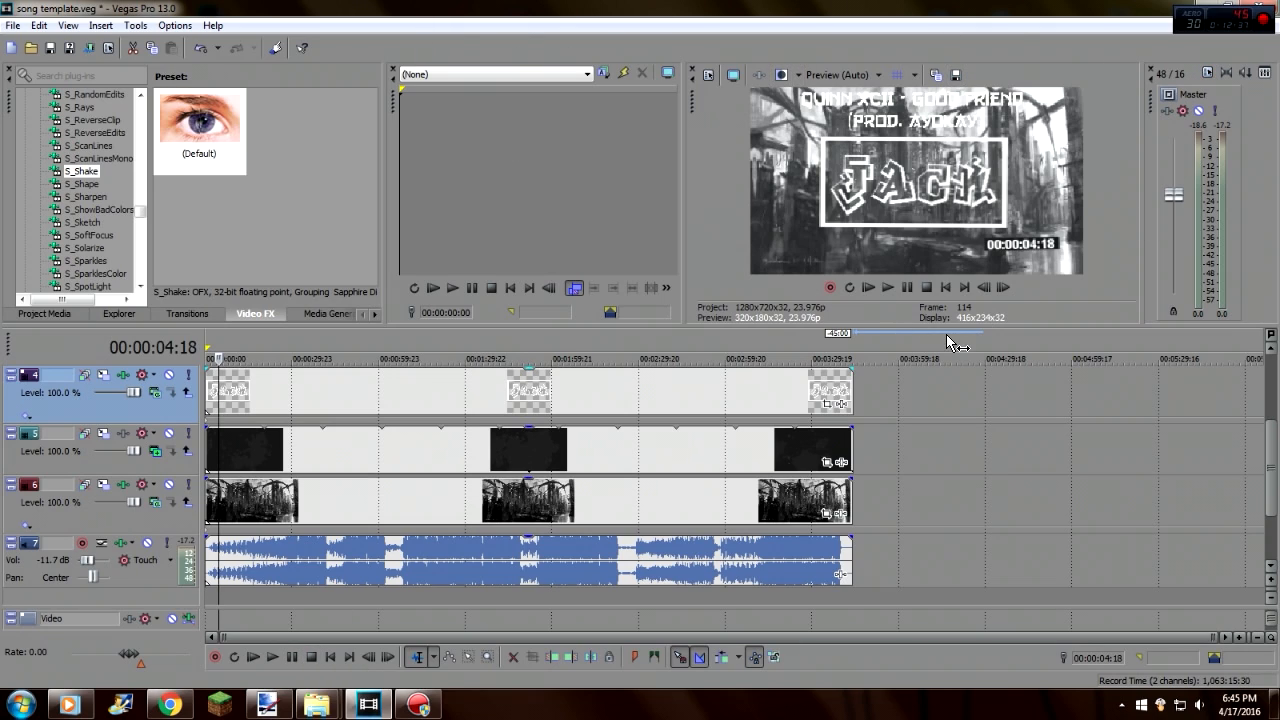
left_click(334, 656)
mouse_move(1273, 464)
left_mouse_down()
mouse_move(1278, 511)
mouse_move(1278, 480)
left_mouse_up()
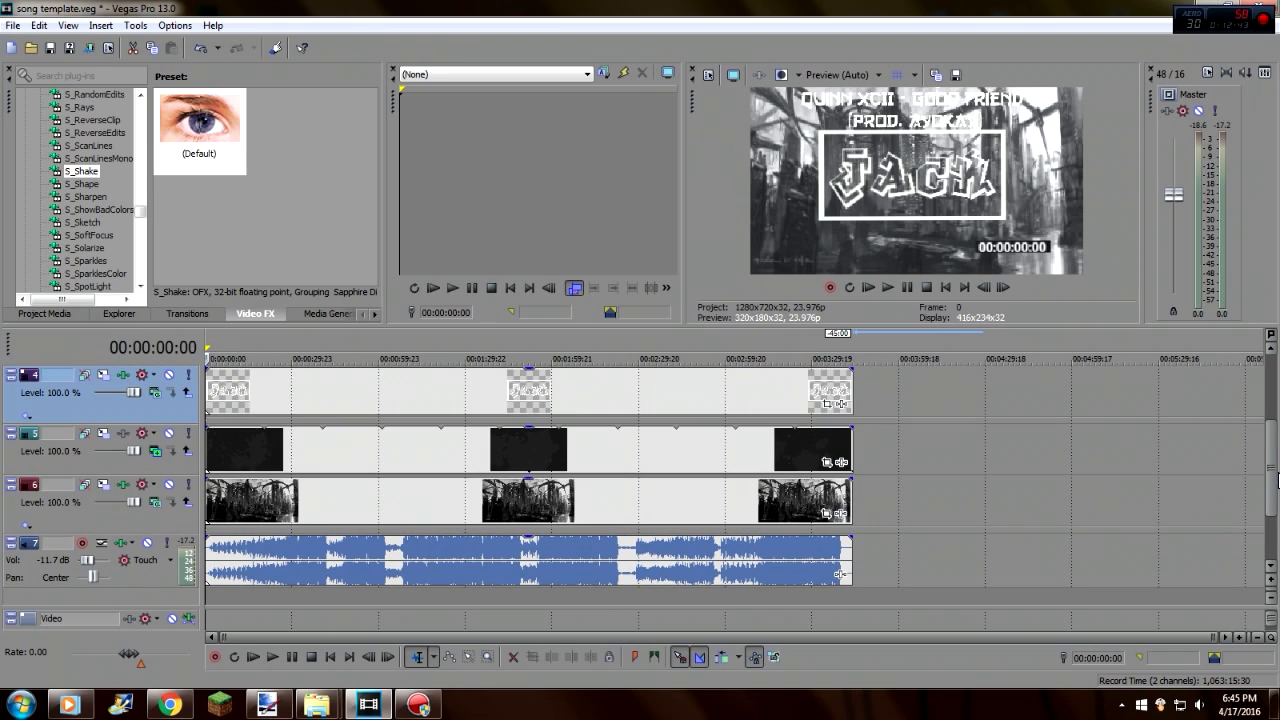
- Preview the dark overlay and background events on tracks 5 and 6 at several times, and return to the project start
left_click(323, 500)
left_click(395, 500)
left_click(313, 499)
left_click(266, 450)
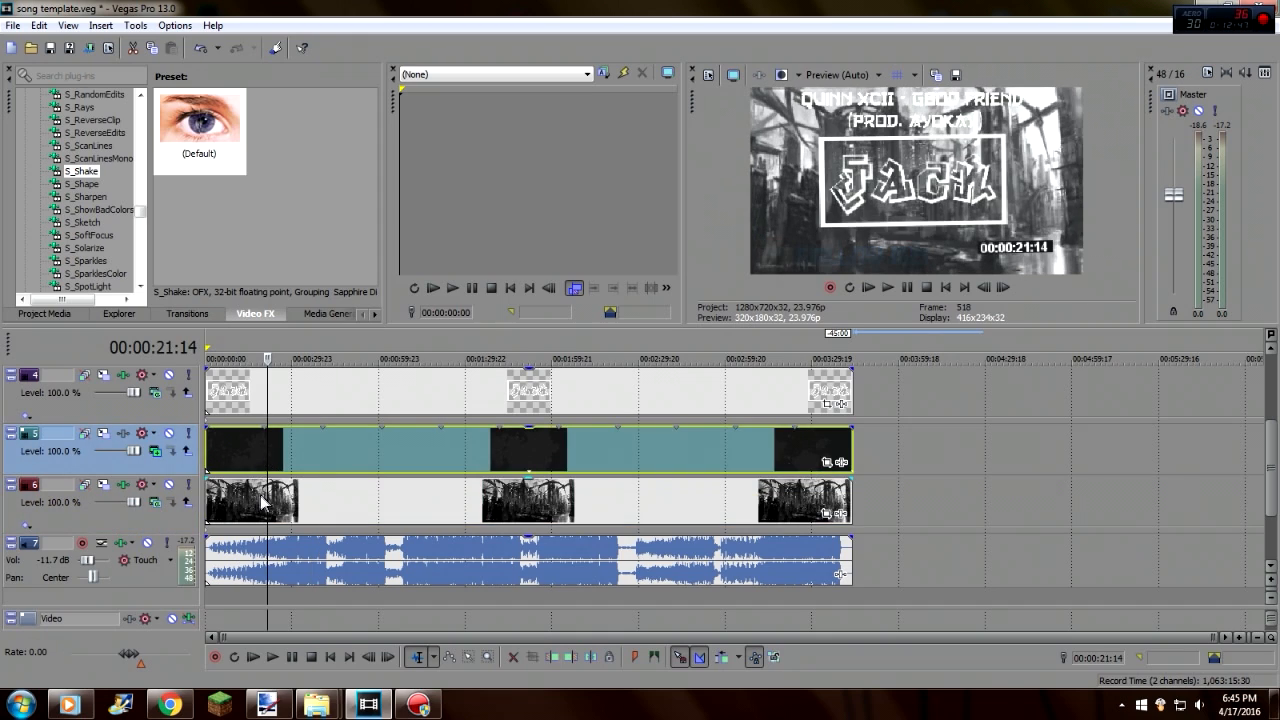
left_click(237, 503)
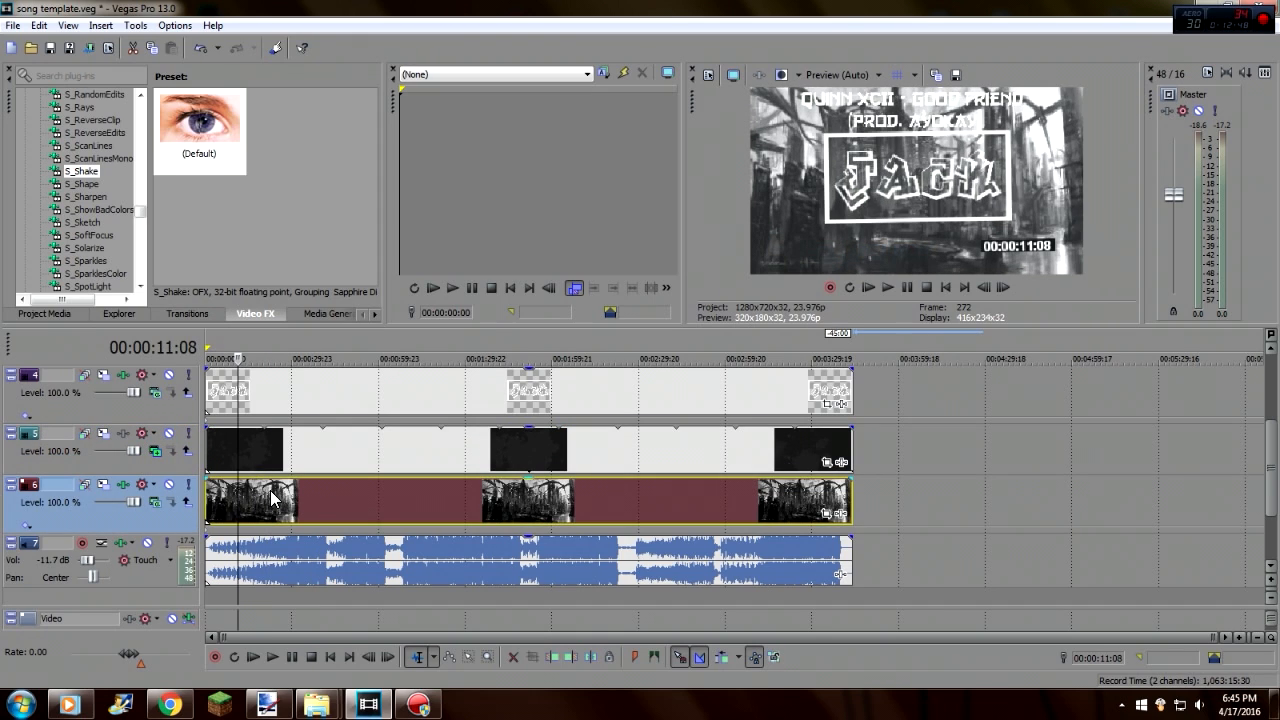
left_click(270, 505)
left_click(332, 502)
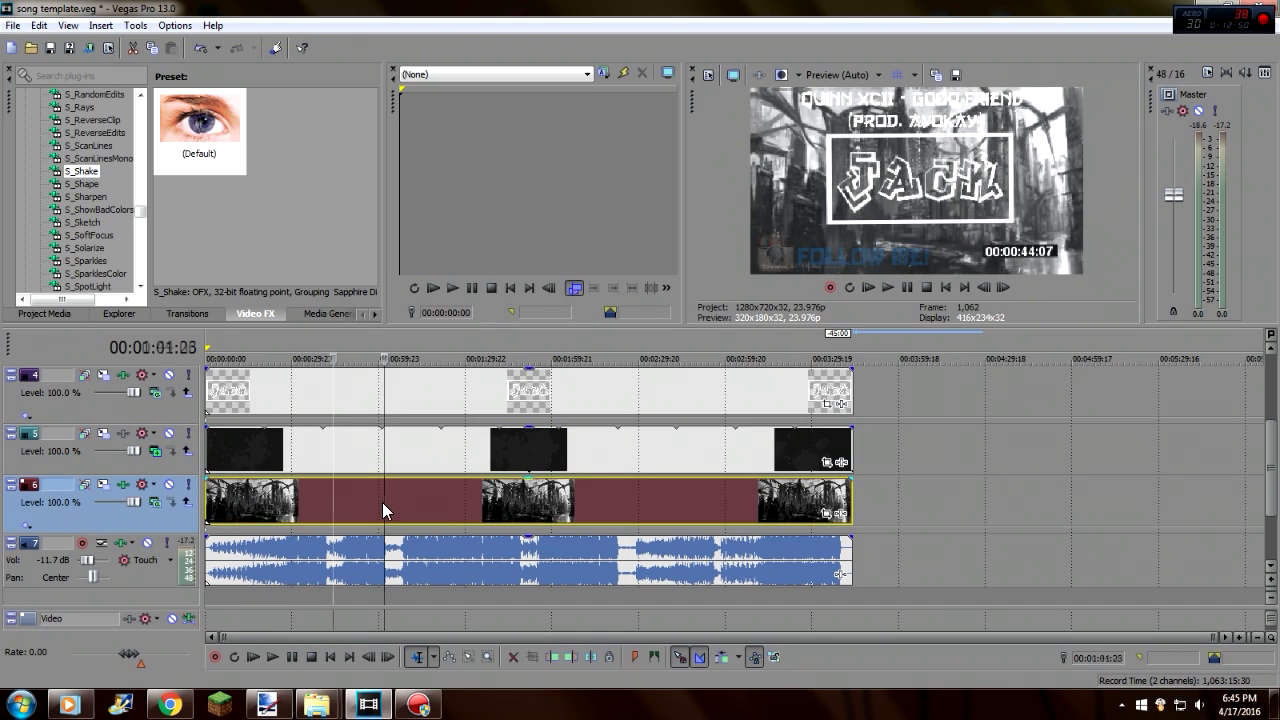
left_click(382, 502)
left_click(446, 510)
left_click(525, 505)
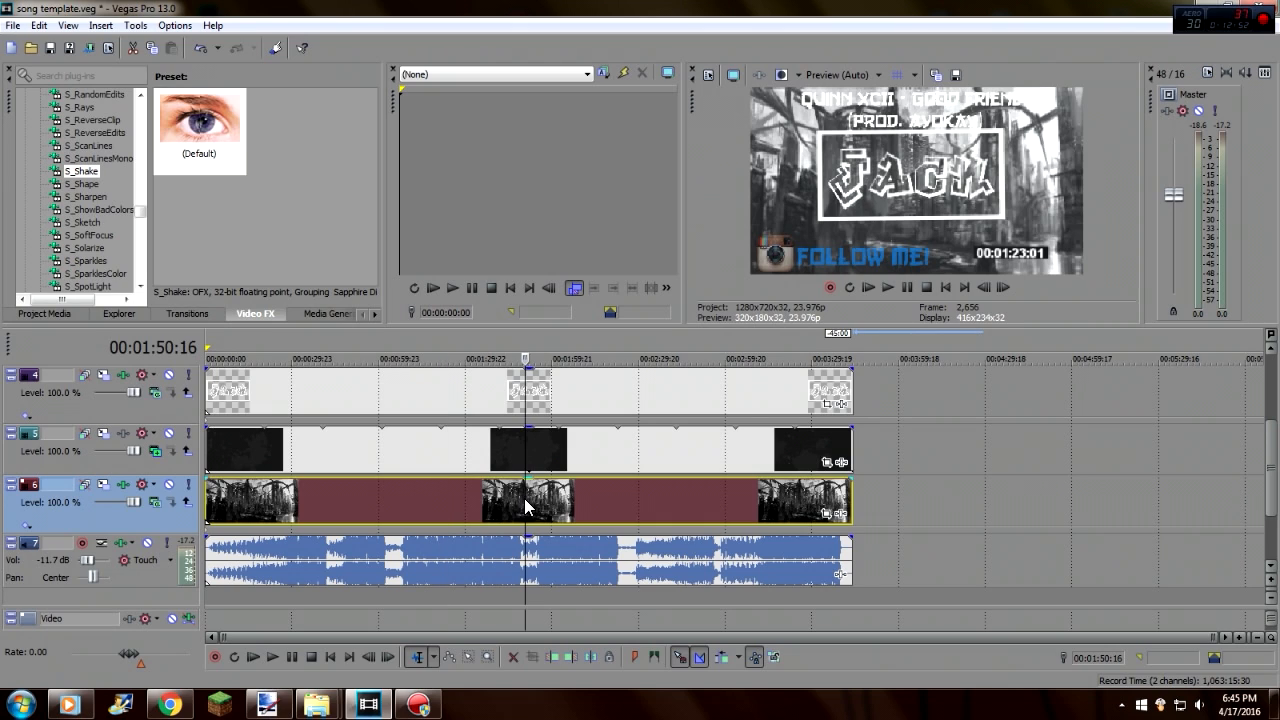
left_click(652, 502)
left_click(300, 505)
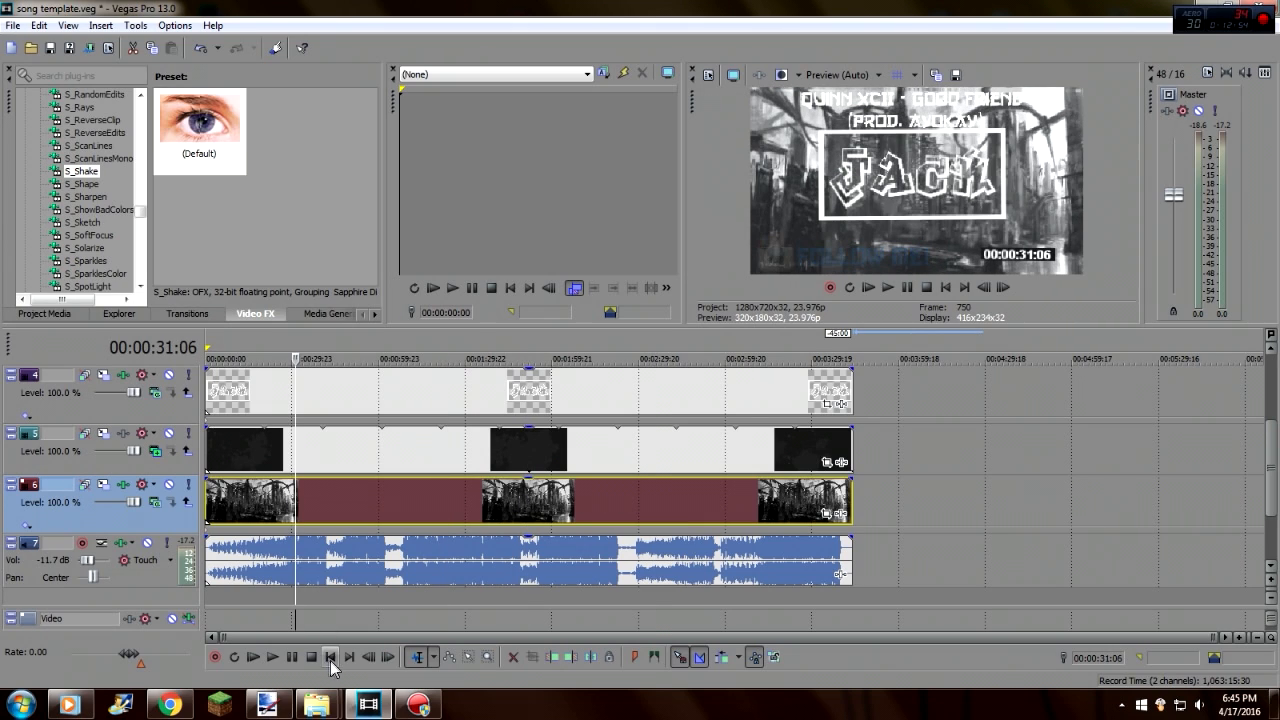
left_click(330, 657)
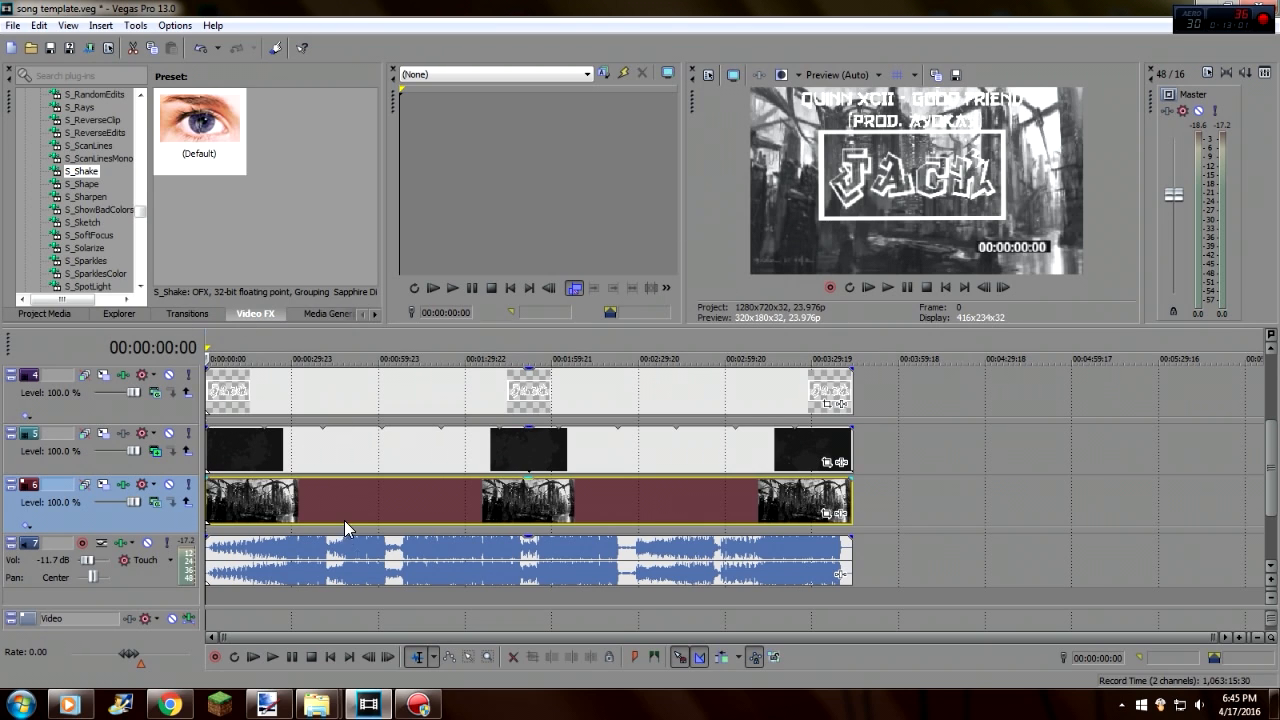
- Switch to Chrome, view the YouTube page for Sony Vegas Effects Pack 8 with its description, and return to Vegas Pro
left_click(170, 705)
scroll(517, 336, "up", 4)
scroll(566, 123, "down", 4)
left_click(480, 50)
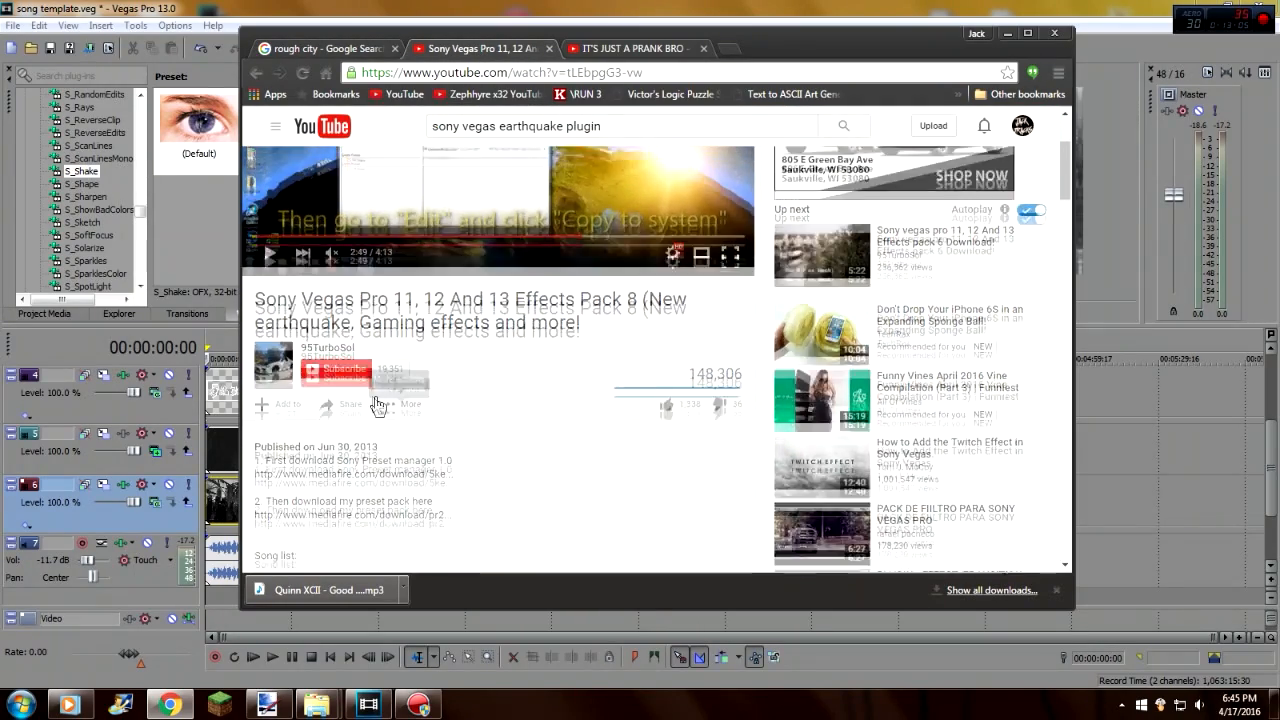
left_click_drag(615, 476, 260, 449)
left_click(298, 432)
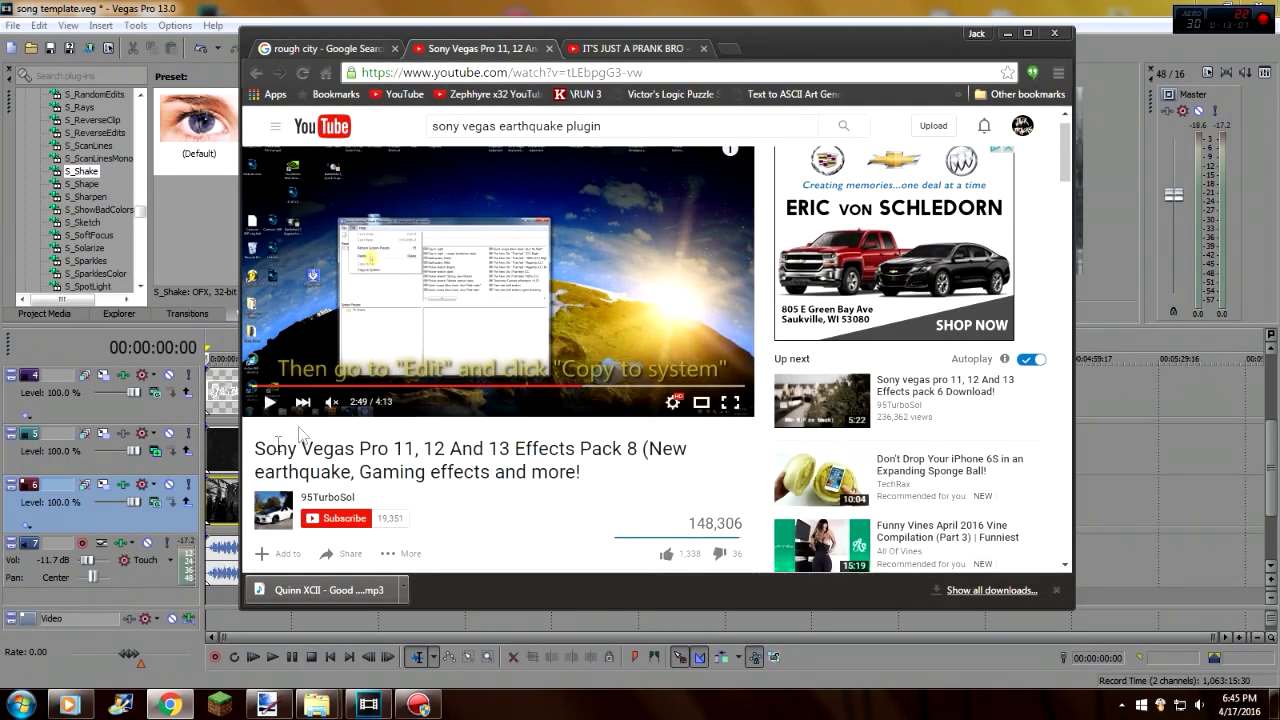
left_click(1008, 34)
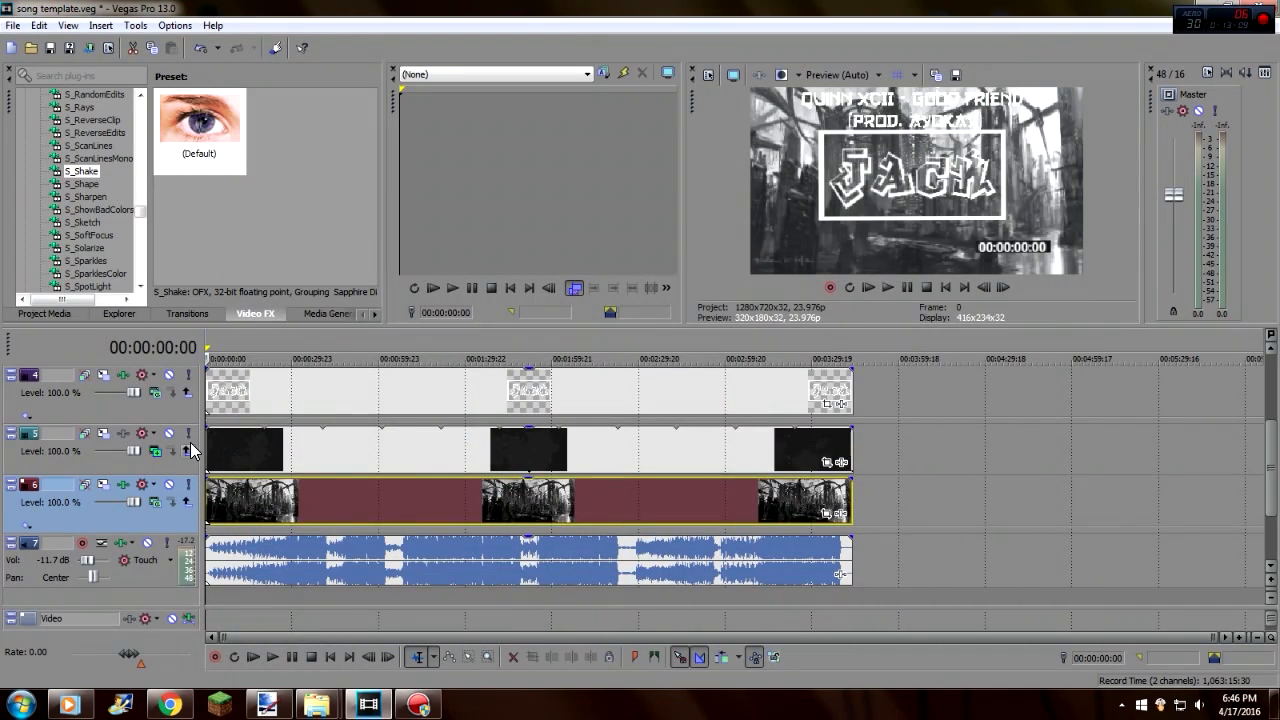
- Examine the S_Shake settings in track 6's effects chain and look over the media generators and transitions
left_click(122, 486)
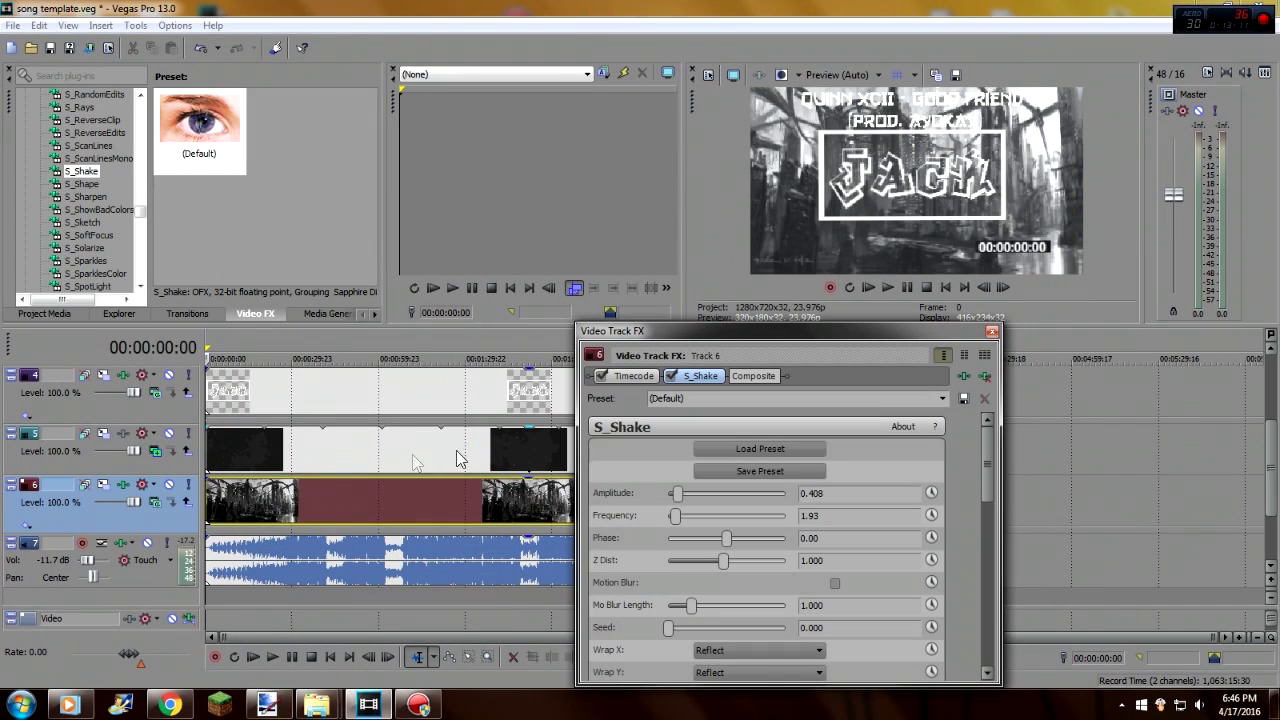
left_click(991, 333)
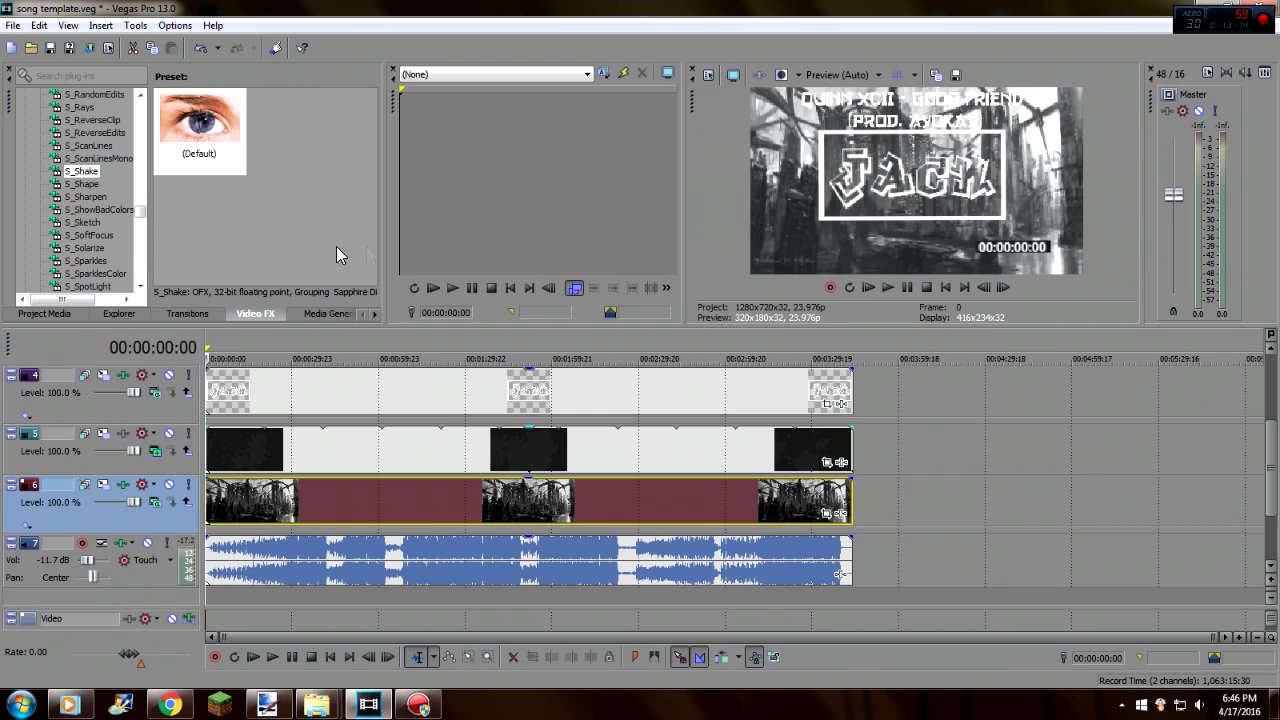
left_click(300, 314)
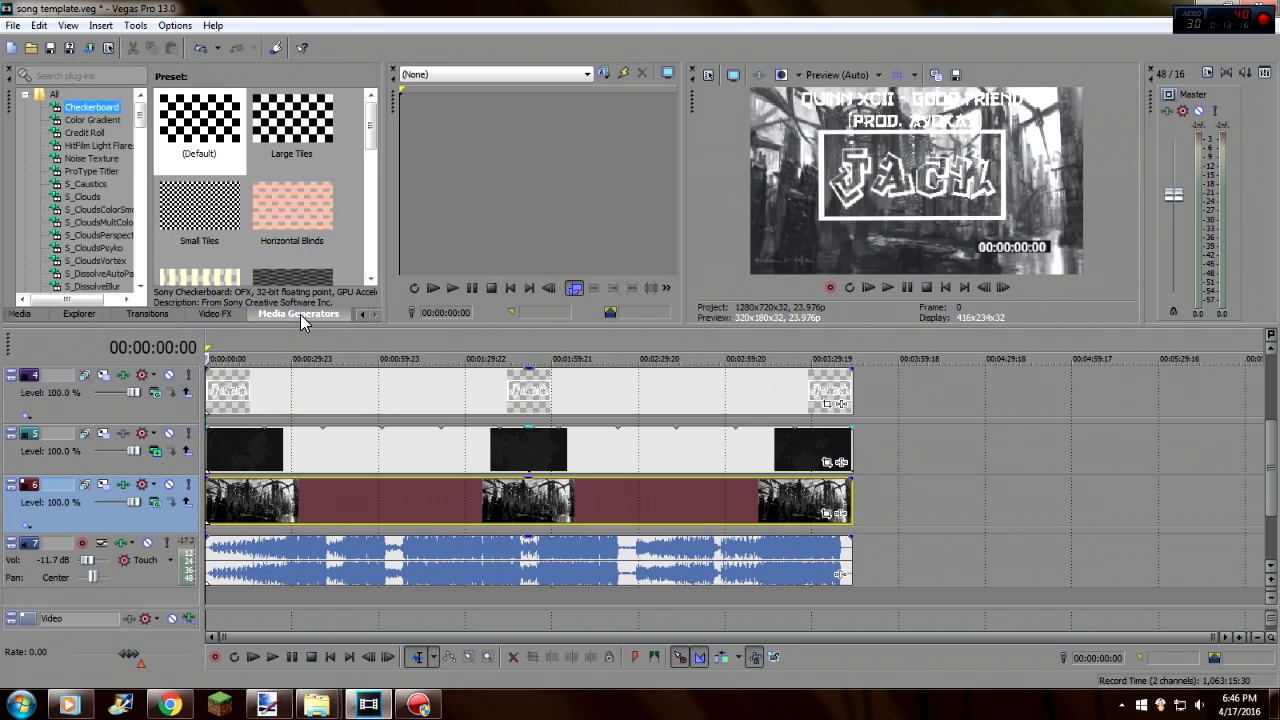
left_click(152, 313)
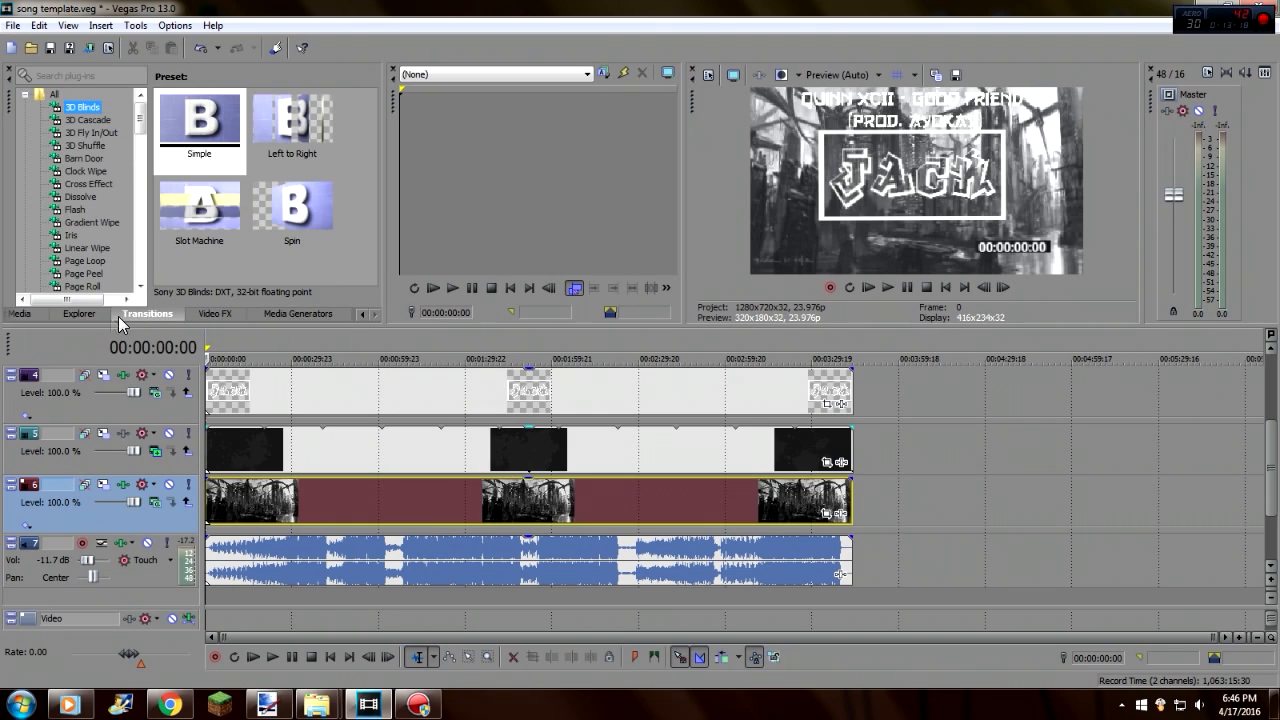
- Browse the plug-in folders available for track 5's effects, including Sony, Third Party, OFX and Filter Packages
left_click(124, 437)
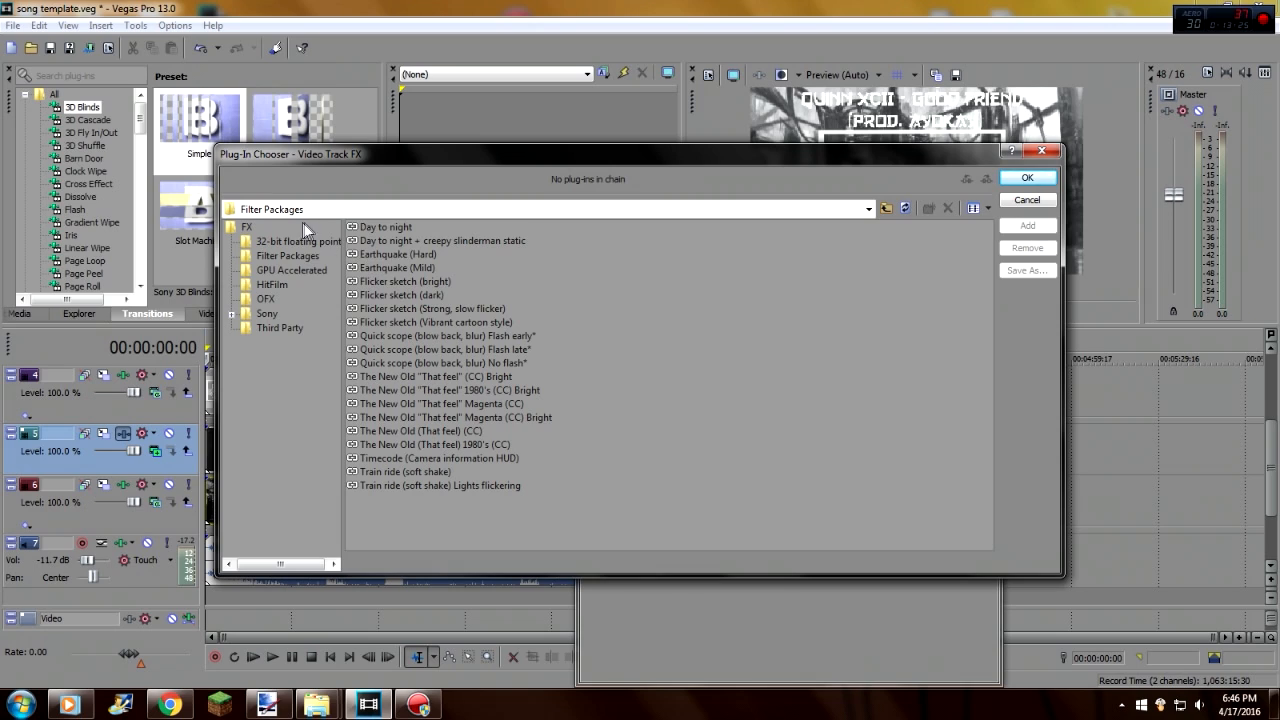
left_click(247, 229)
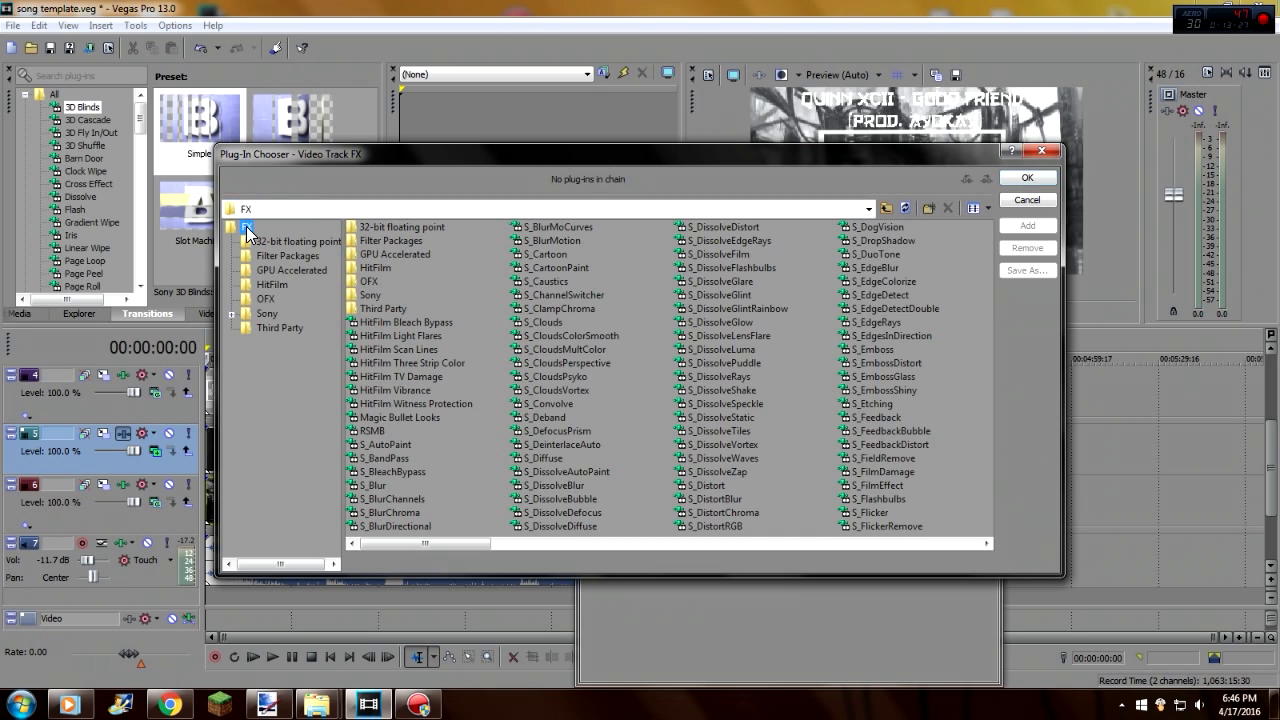
left_click(266, 314)
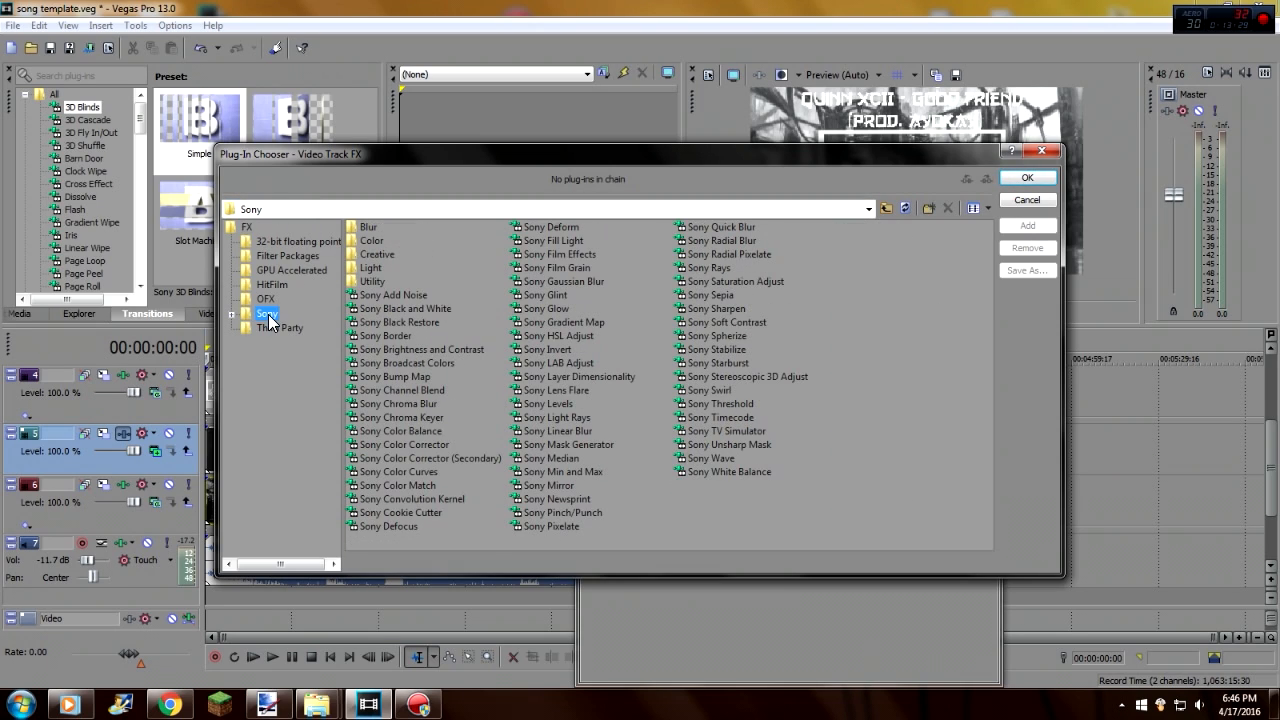
left_click(272, 328)
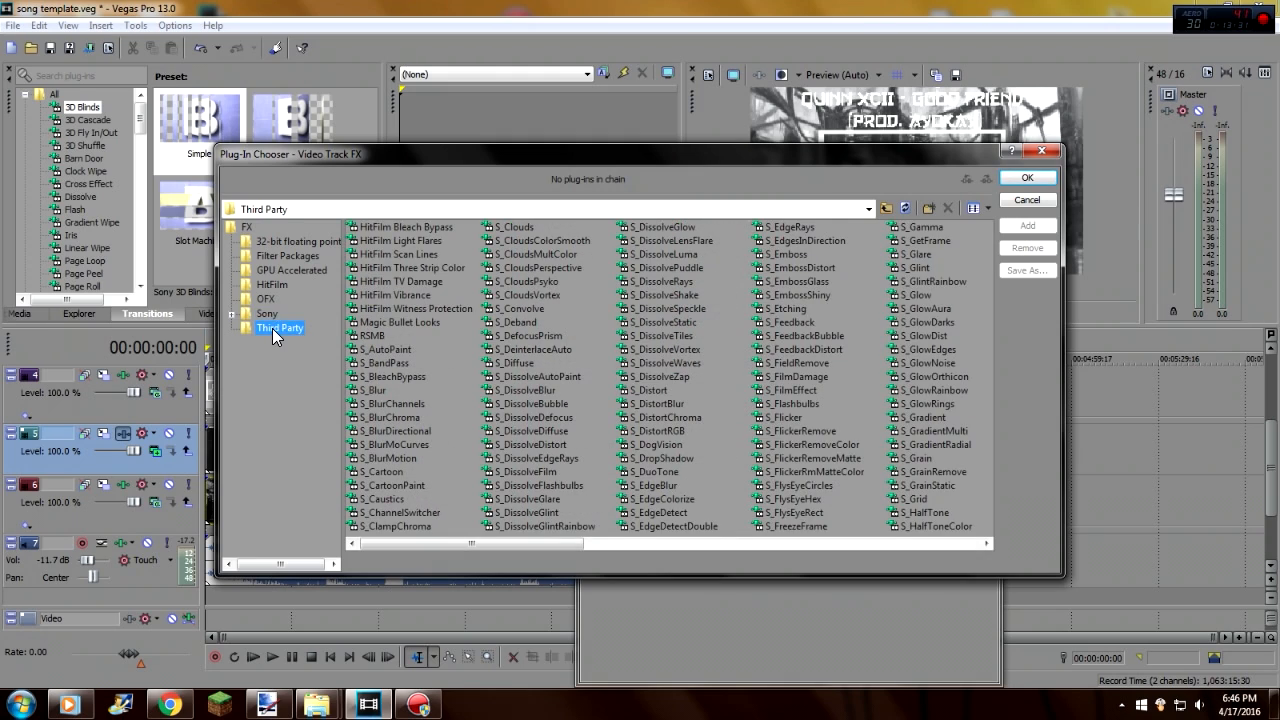
left_click(276, 286)
left_click(266, 300)
left_click(278, 269)
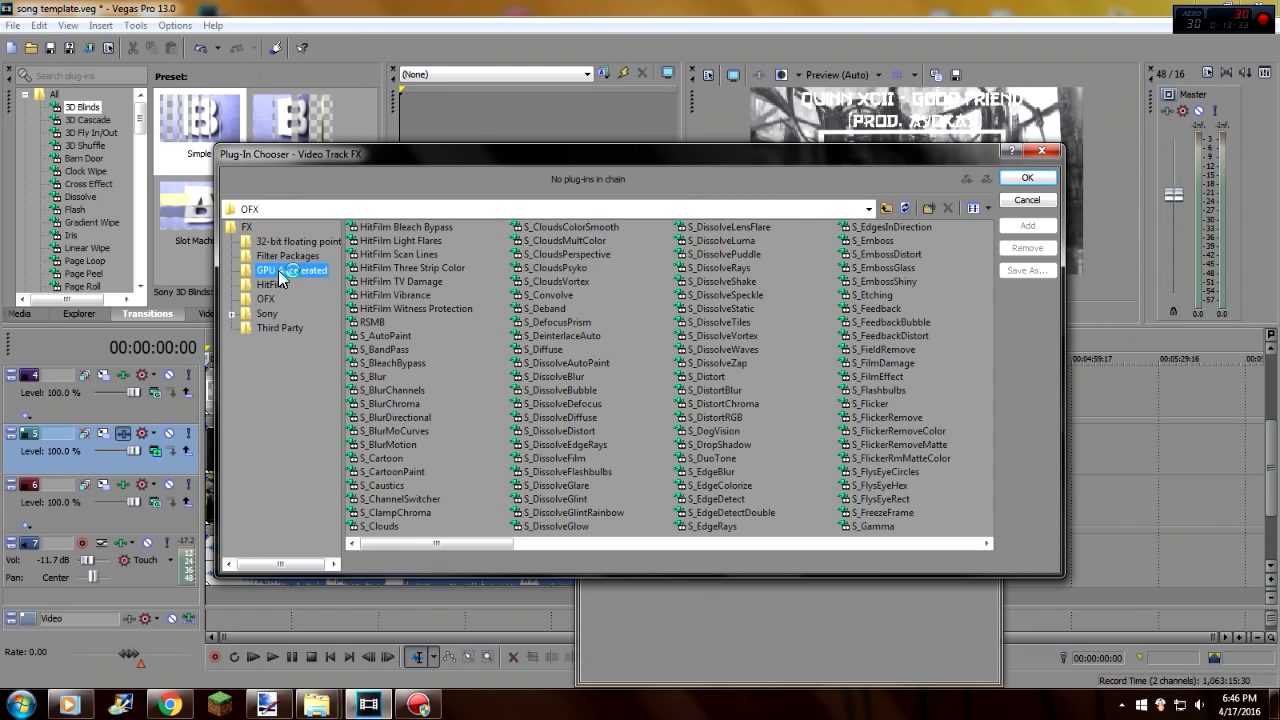
left_click(286, 256)
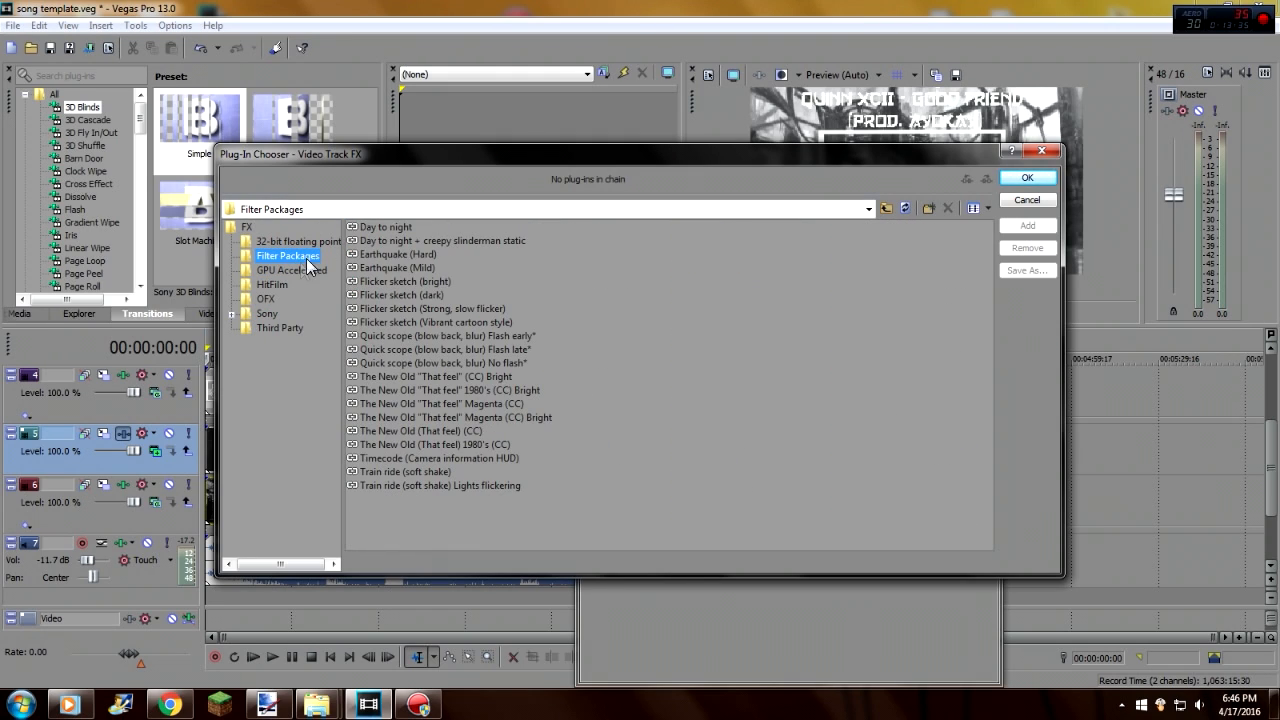
mouse_move(556, 494)
left_mouse_down()
mouse_move(514, 474)
mouse_move(352, 206)
mouse_move(562, 484)
left_mouse_up()
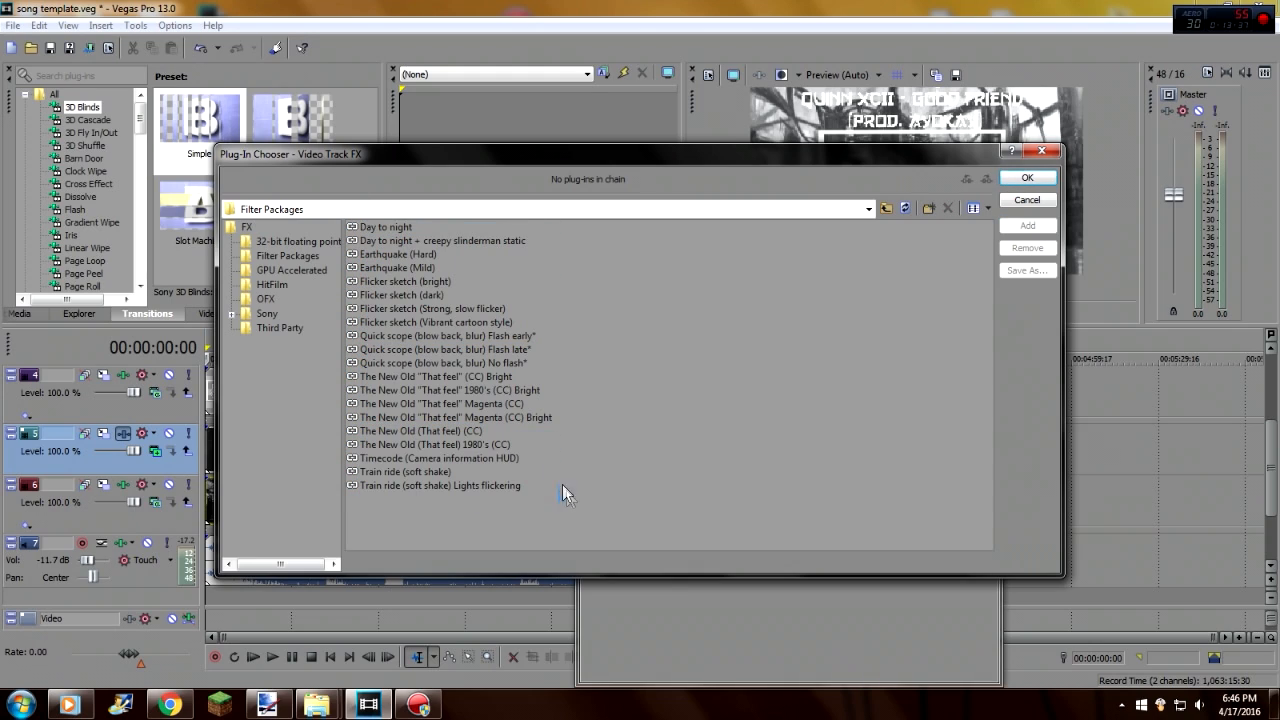
- Add the Timecode (Camera information HUD) filter package to track 5's effects chain
left_click(452, 458)
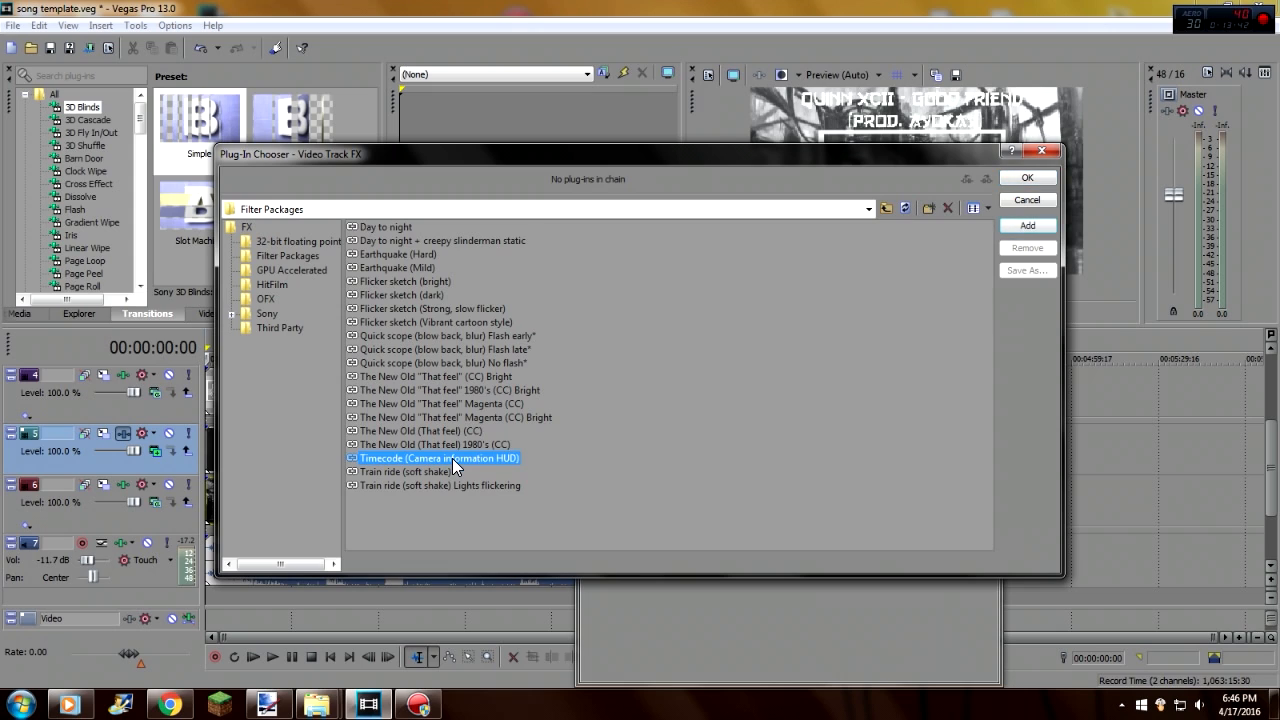
left_click(1017, 230)
left_click(1022, 178)
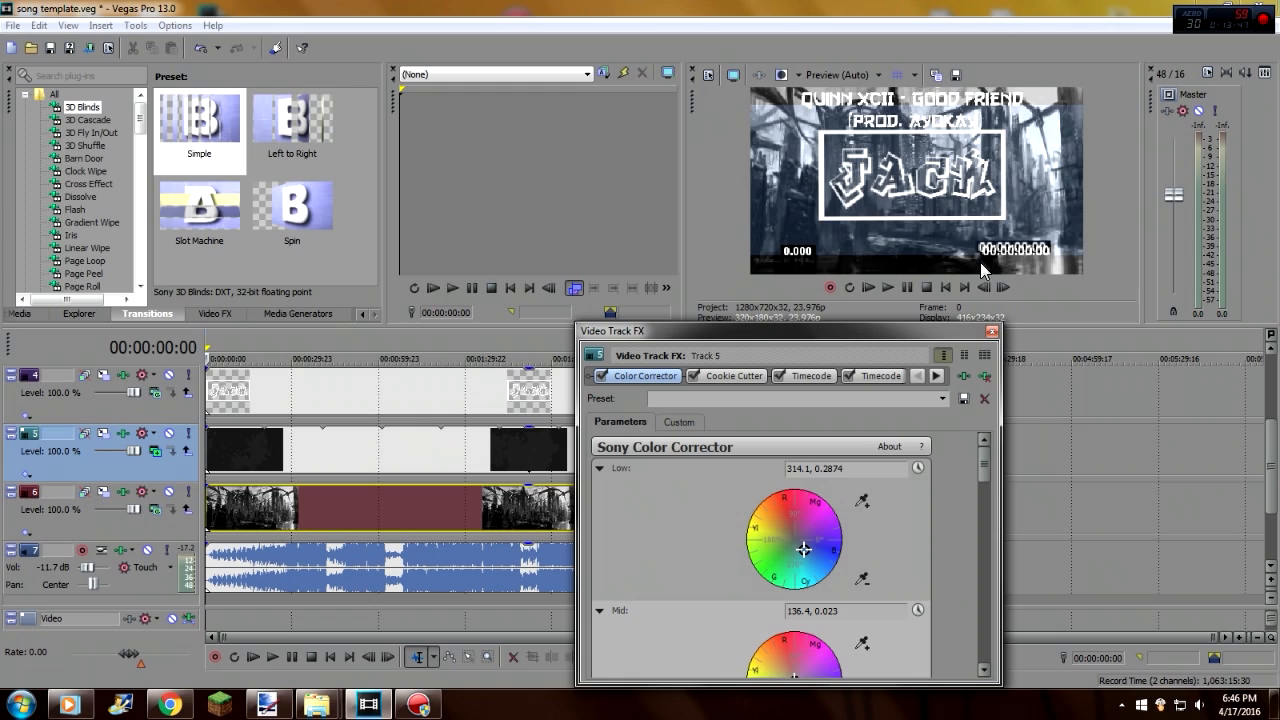
- Toggle the two Timecode effects in track 5's chain off and on to compare their overlays in the preview
left_click(779, 377)
left_click(779, 376)
left_click(779, 376)
left_click(780, 376)
left_click(847, 376)
left_click(847, 376)
left_click(848, 375)
left_click(848, 375)
left_click(848, 375)
left_click(848, 375)
- Remove the Color Corrector and Cookie Cutter effects from track 5's chain and close the effects window
left_click(984, 375)
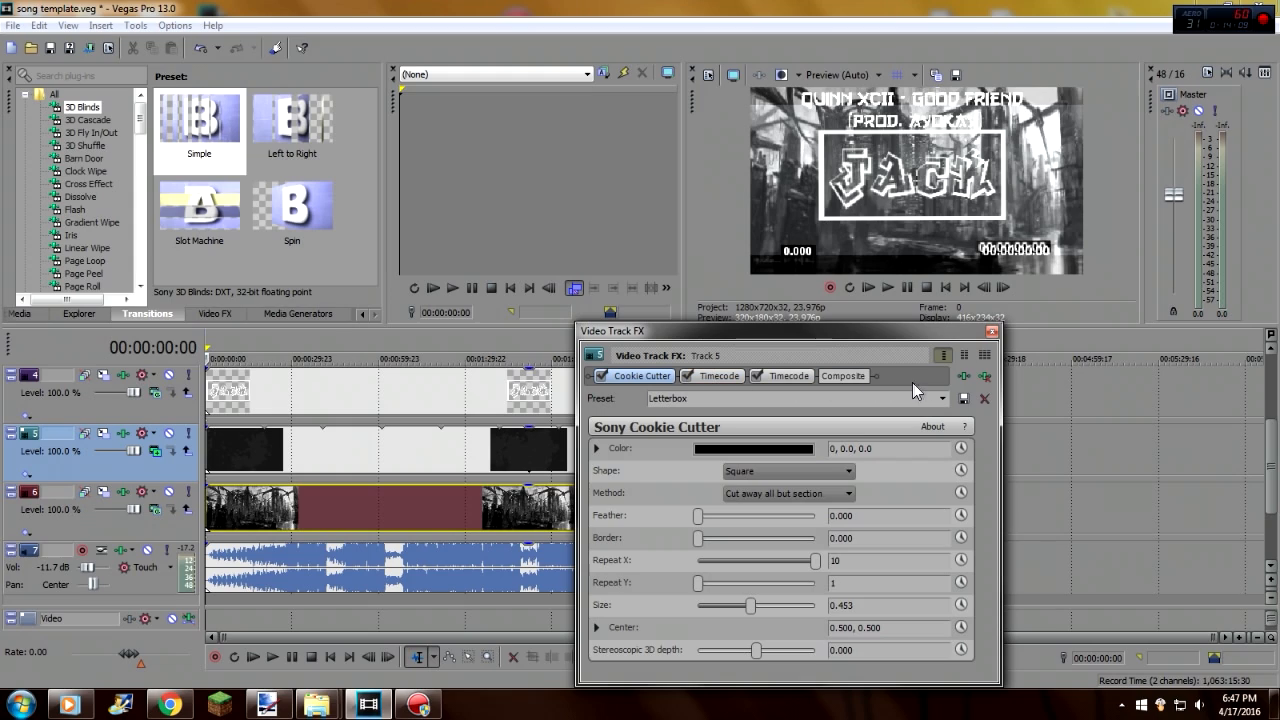
left_click(984, 375)
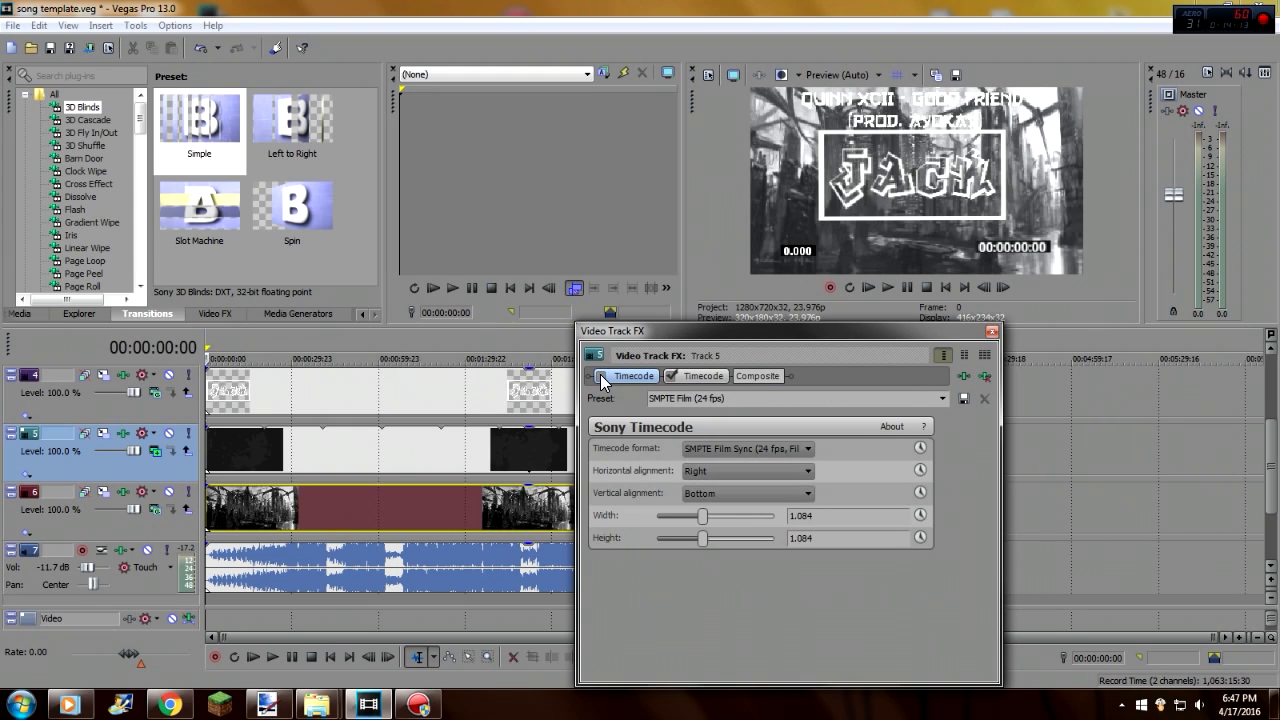
left_click(991, 333)
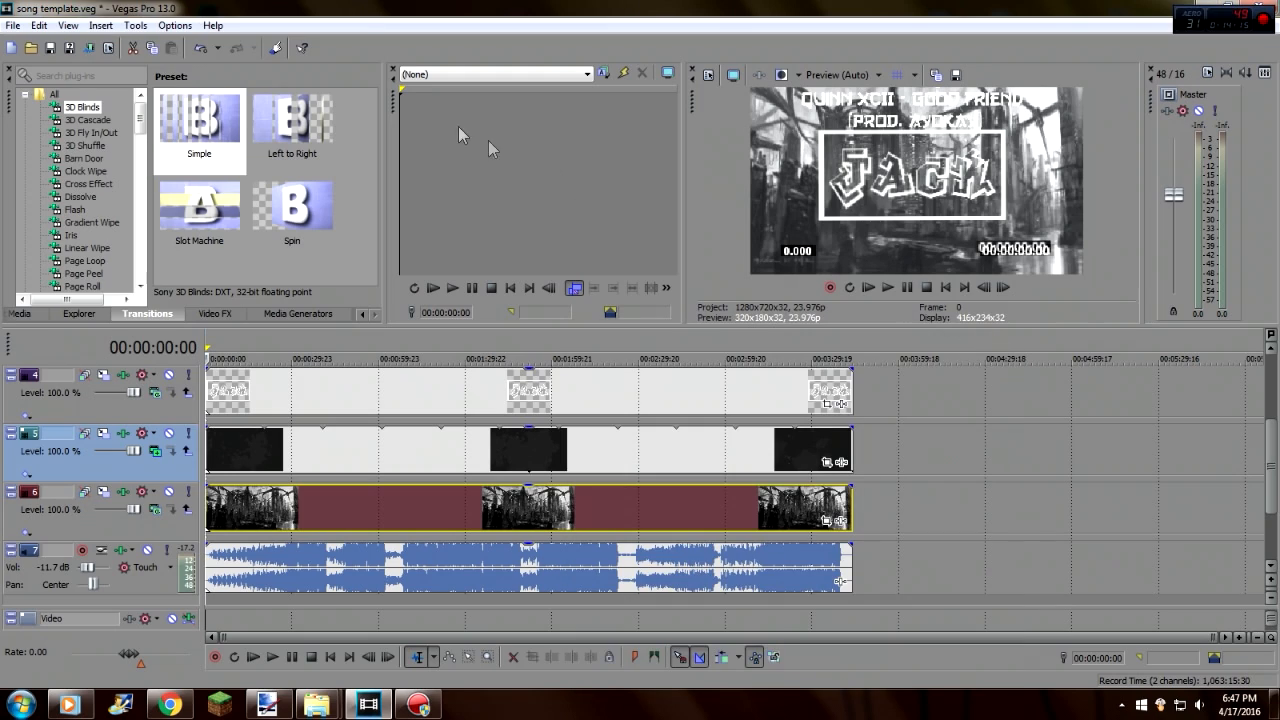
- Undo the effect removals and the addition of the camera HUD package on track 5
left_click(196, 53)
left_click(196, 53)
left_click(196, 53)
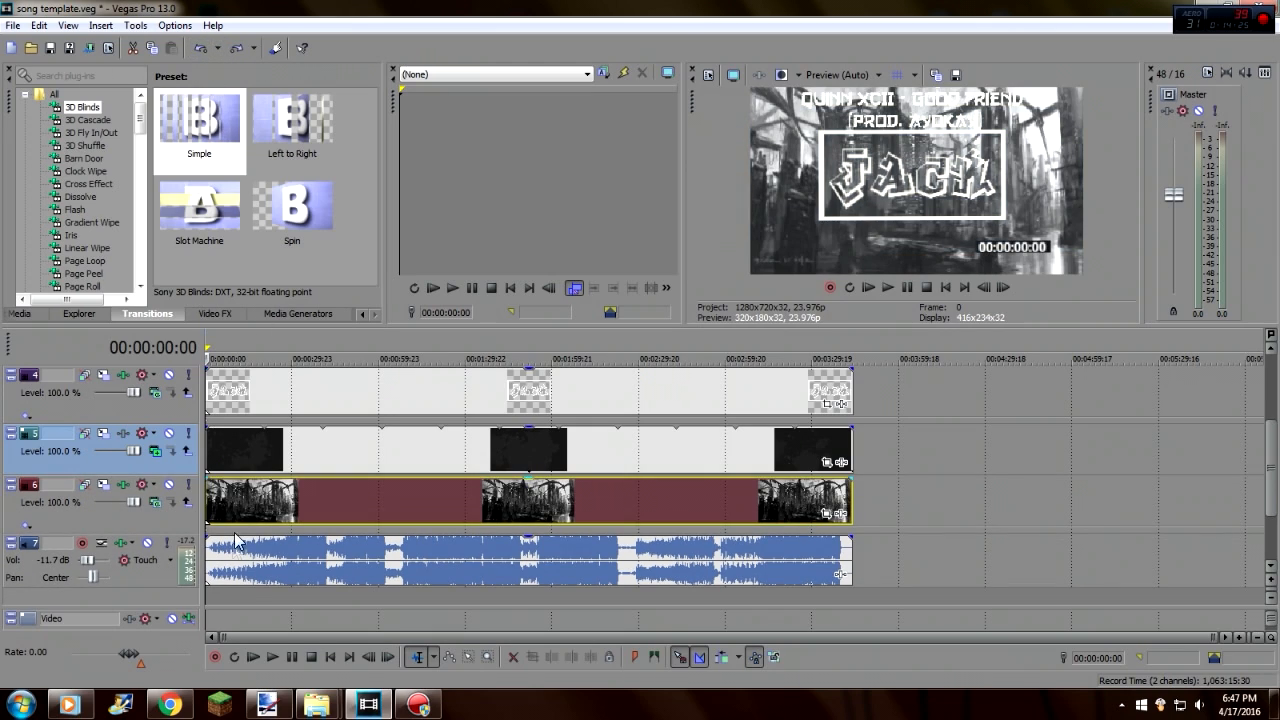
- Play the project from the start and lower the song track's volume to -Inf
key("space")
left_click_drag(87, 562, 74, 560)
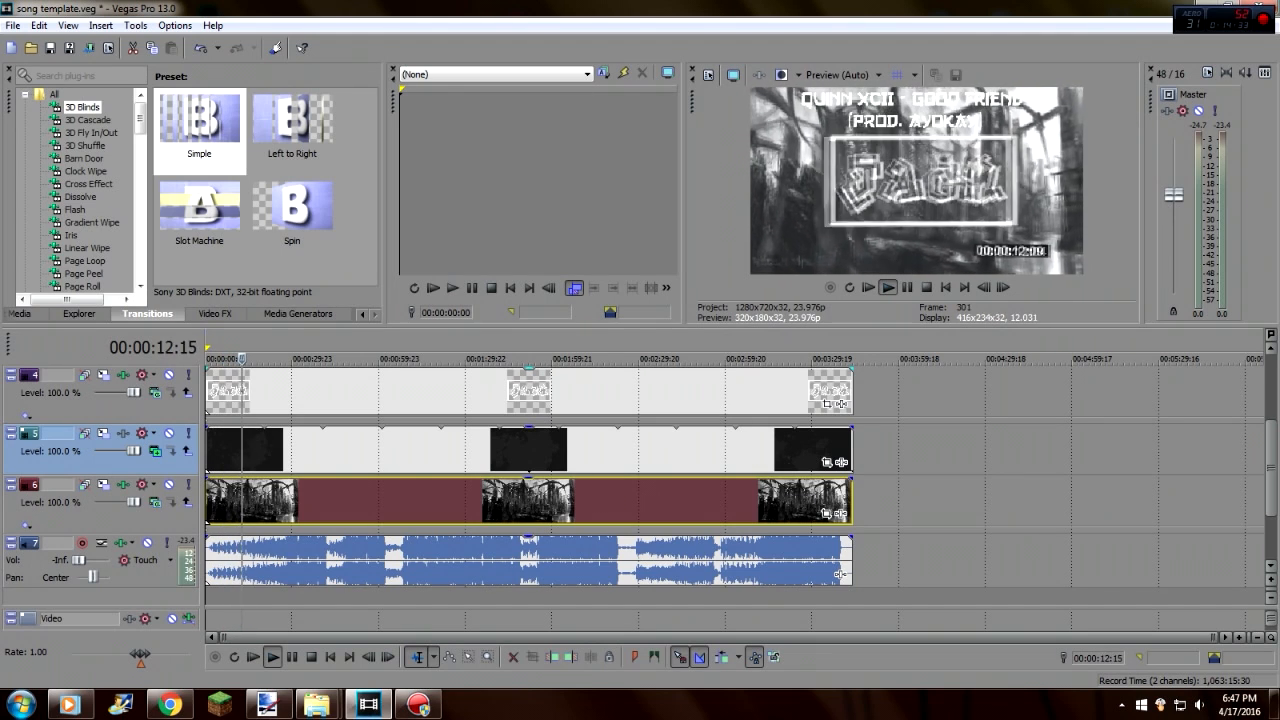
- Scrub the timeline to about 00:03:39 to preview the end banner and return the playhead to the start
left_click(318, 390)
left_click(412, 383)
left_click_drag(417, 381, 841, 395)
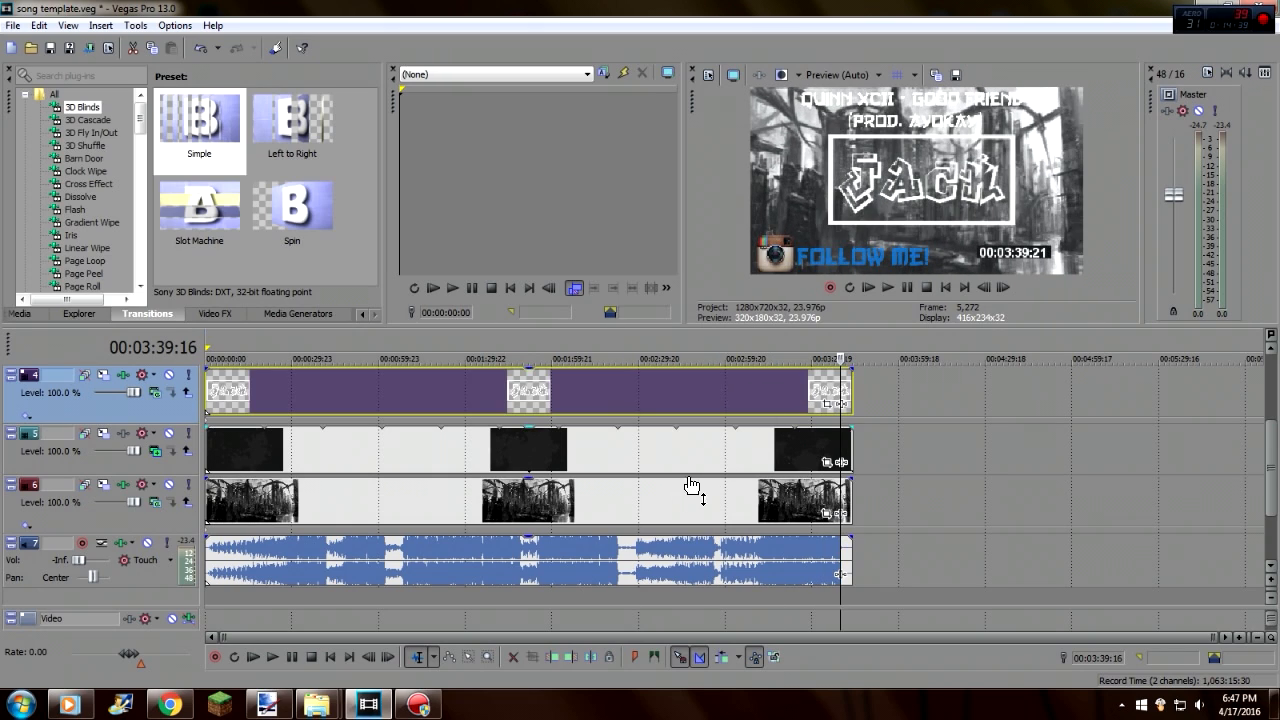
left_click(329, 658)
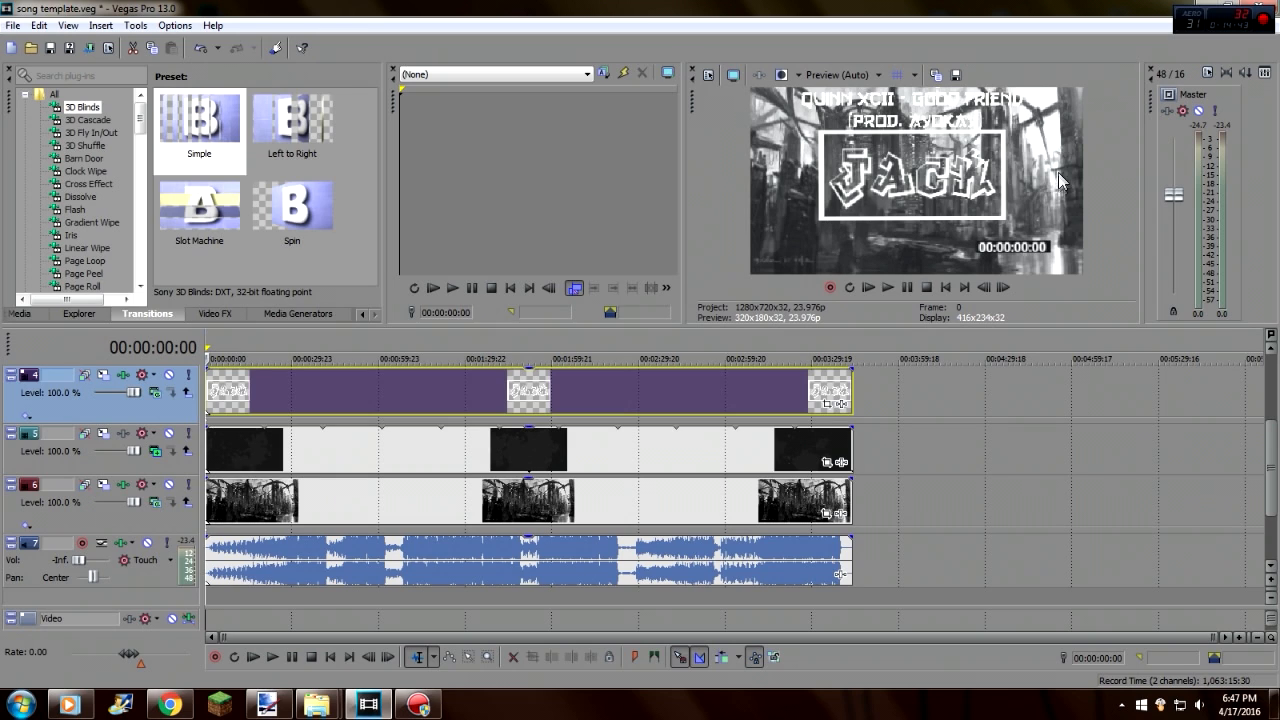
- Set the project's frame rate to 29.970 (NTSC) in the project's video properties and apply the change
left_click_drag(1274, 486, 1277, 556)
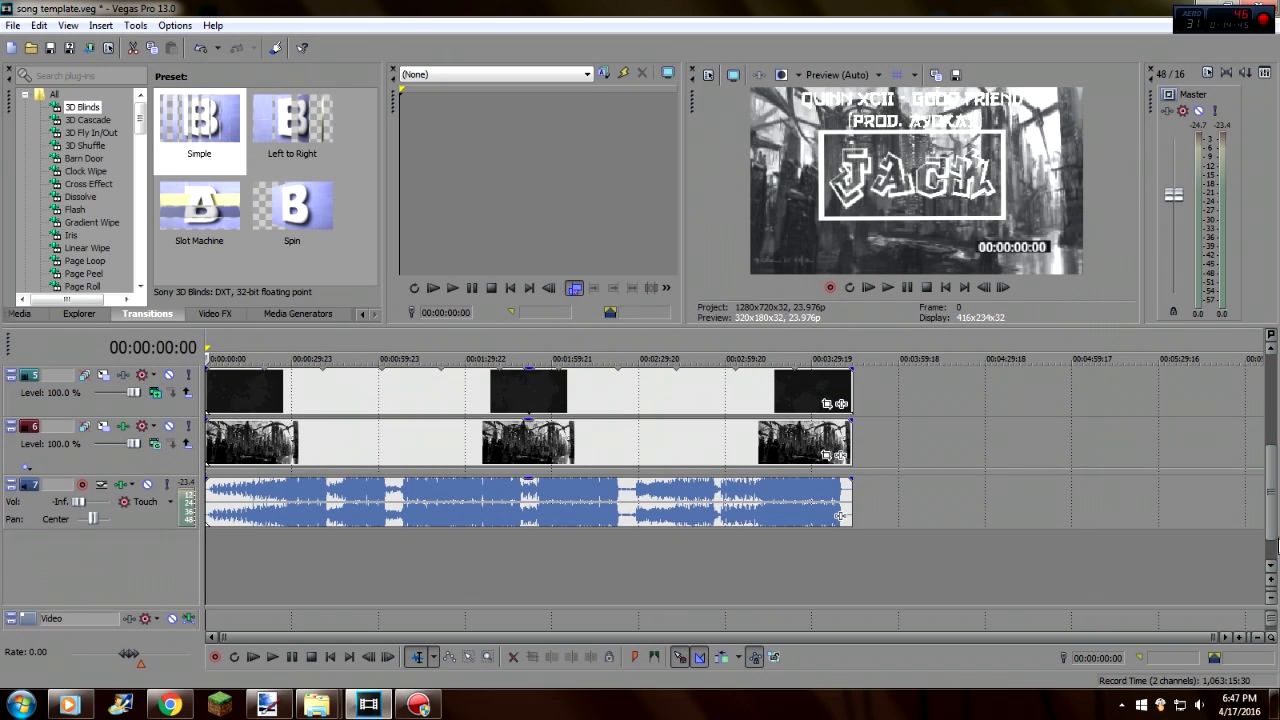
left_click(710, 74)
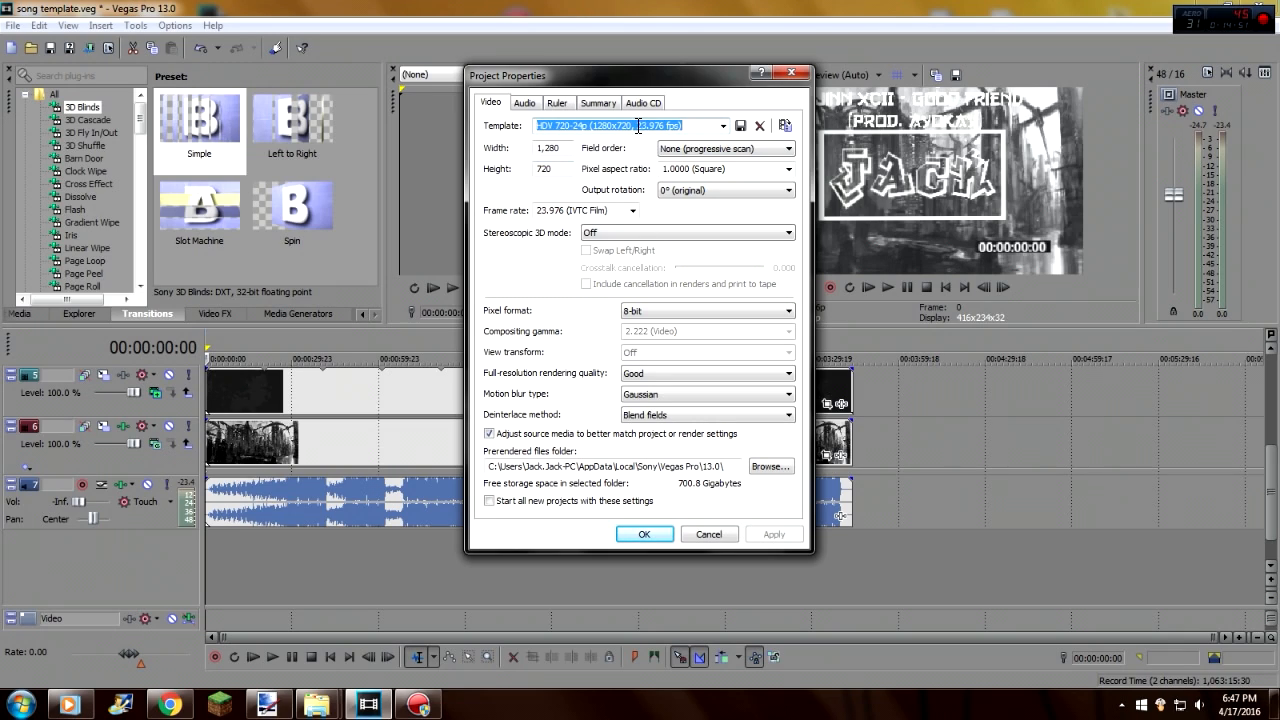
left_click_drag(637, 125, 666, 125)
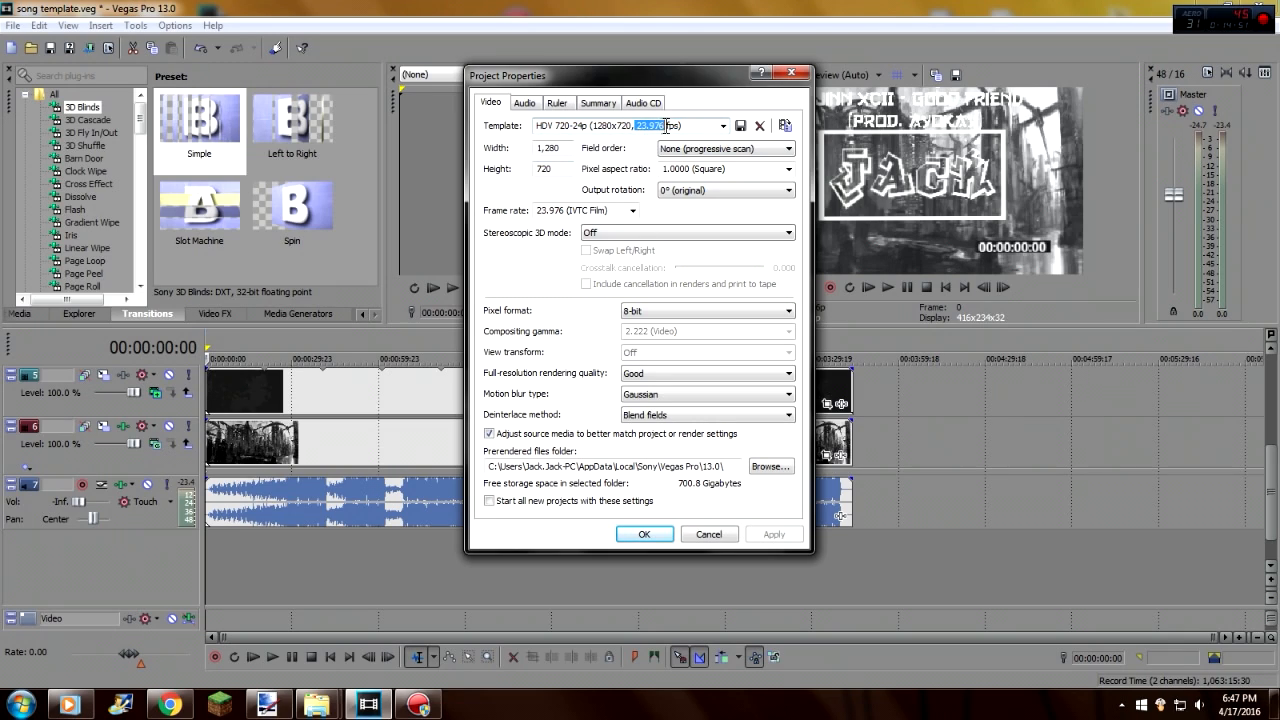
left_click(632, 210)
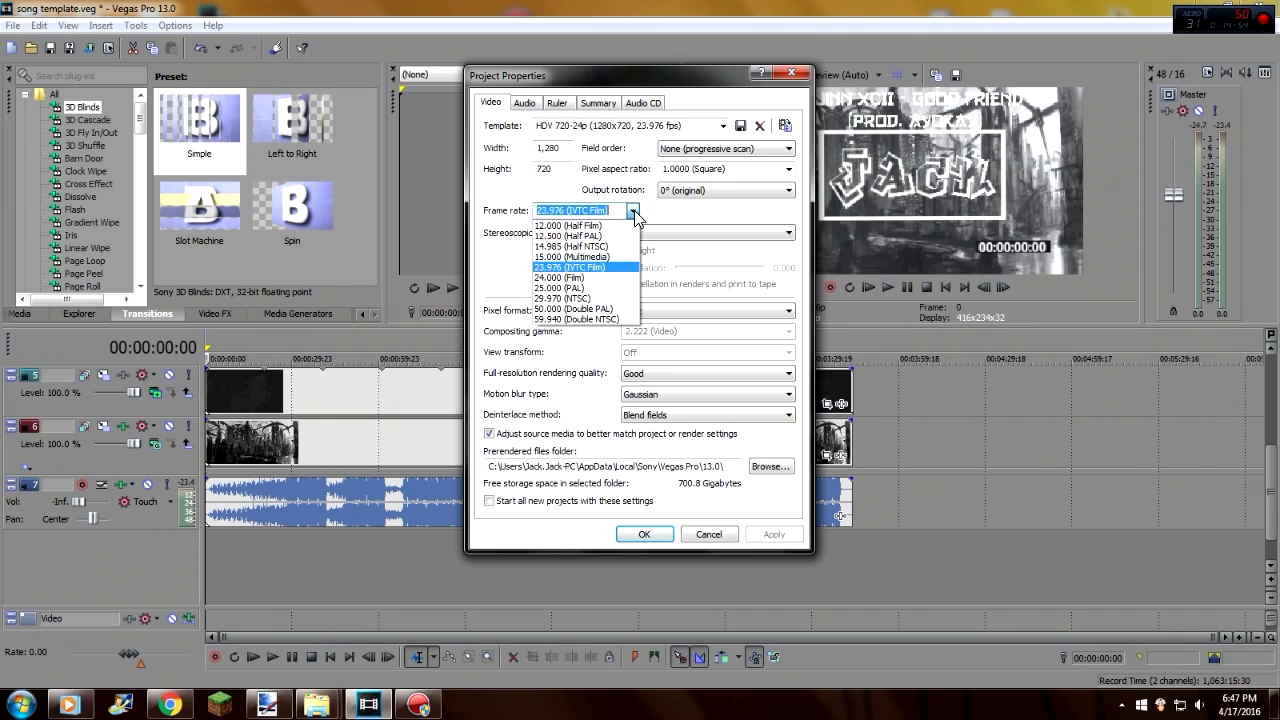
left_click(592, 298)
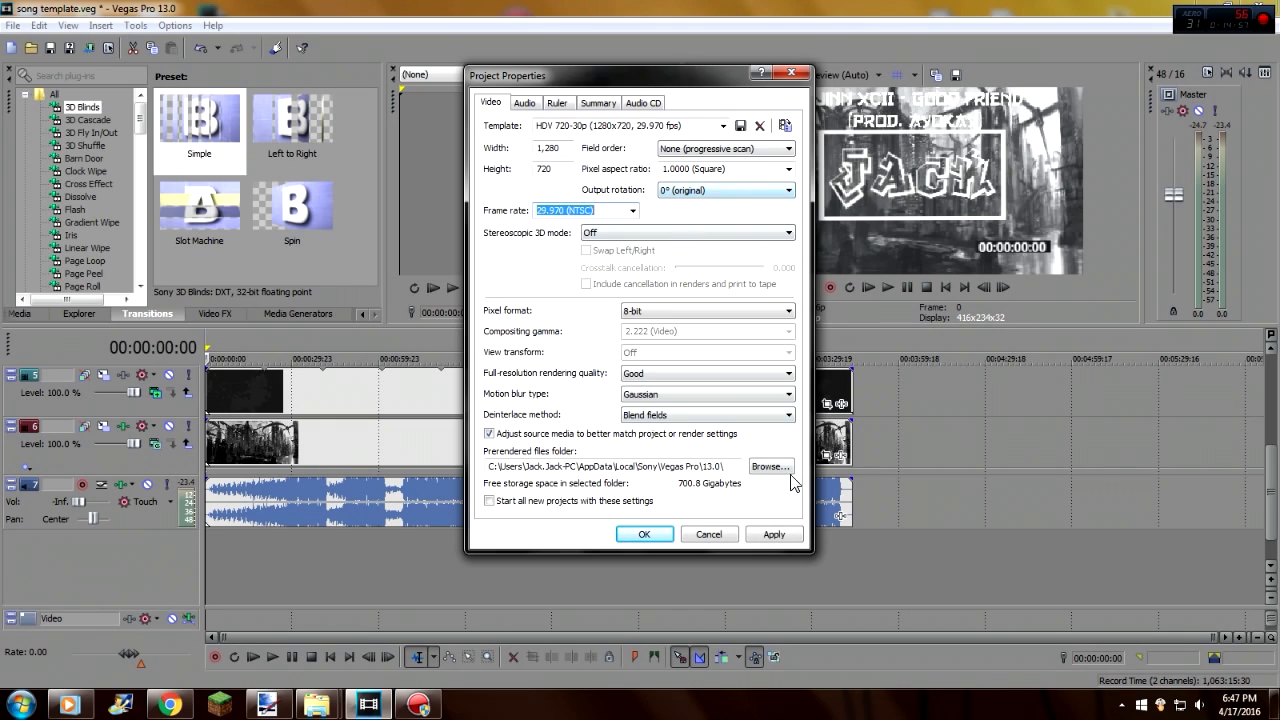
left_click(770, 535)
left_click(644, 534)
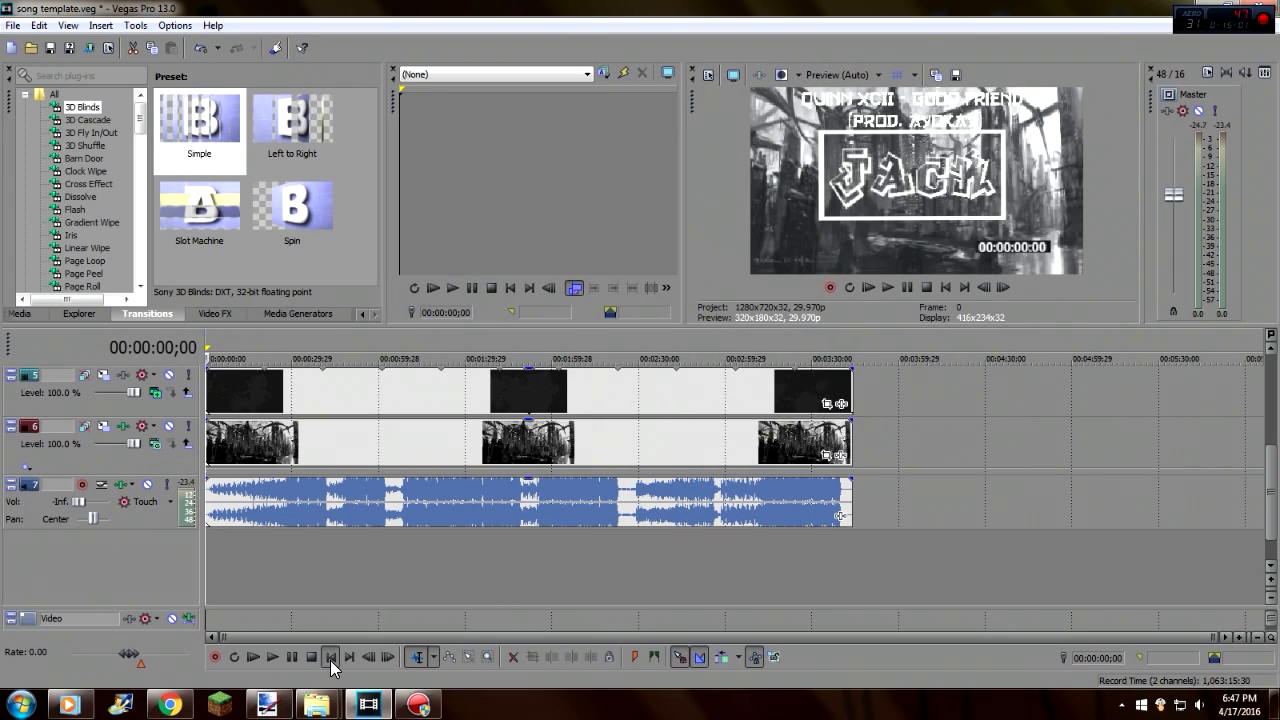
- Set the loop region to span the whole project, from the end of the tracks back to the start
left_click_drag(1271, 482, 1279, 530)
left_click_drag(853, 567, 206, 580)
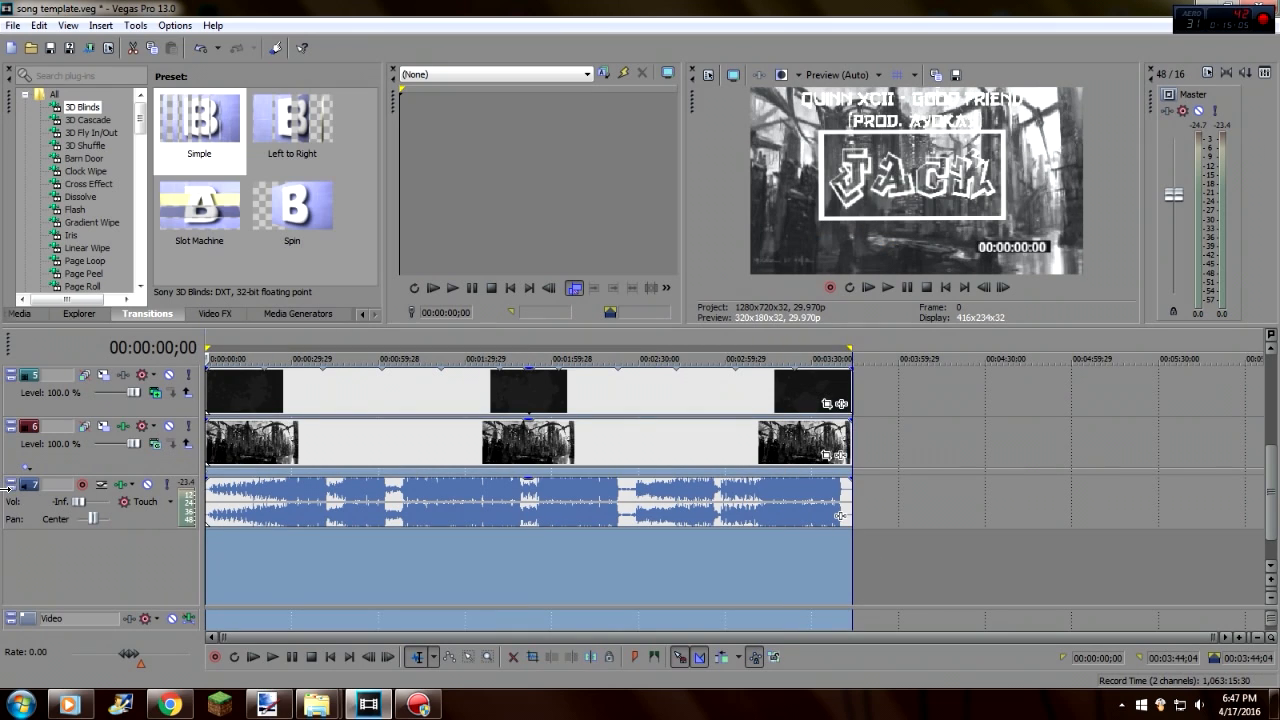
left_click(278, 588)
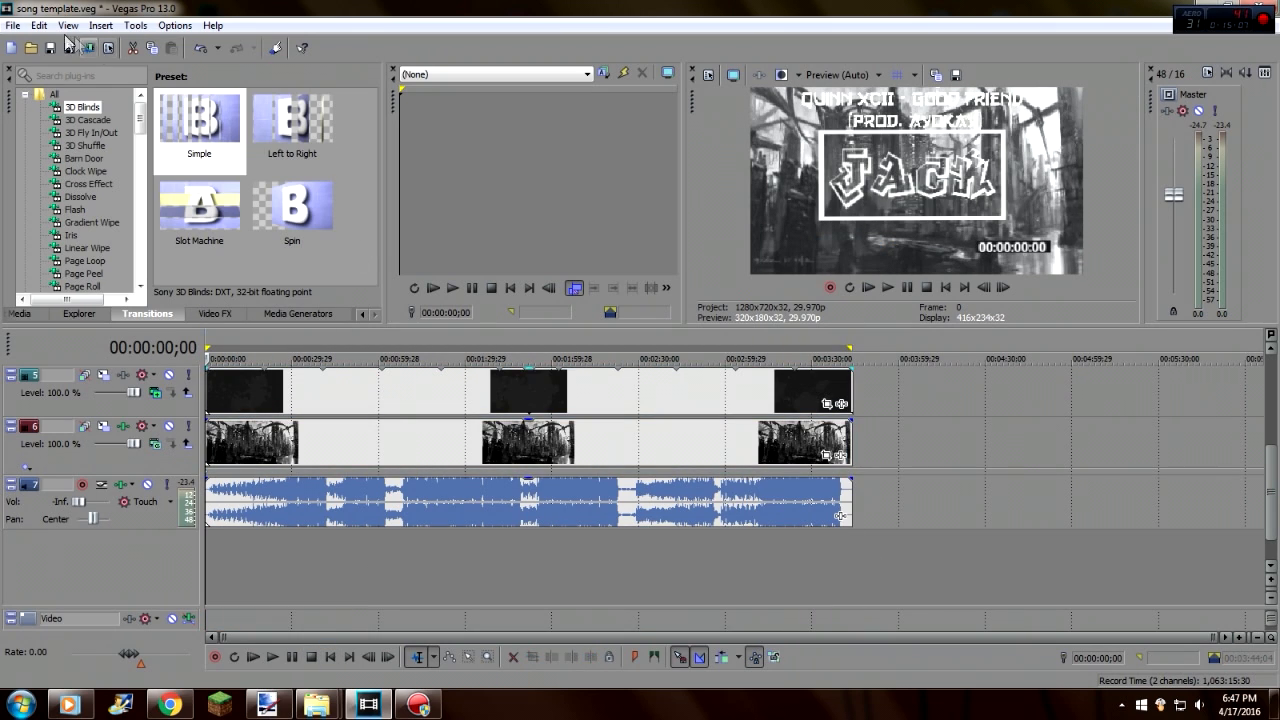
- Render the loop region to song template.mp4 using the Sony AVC/MVC template NewTube (hi)
left_click(13, 25)
left_click(47, 148)
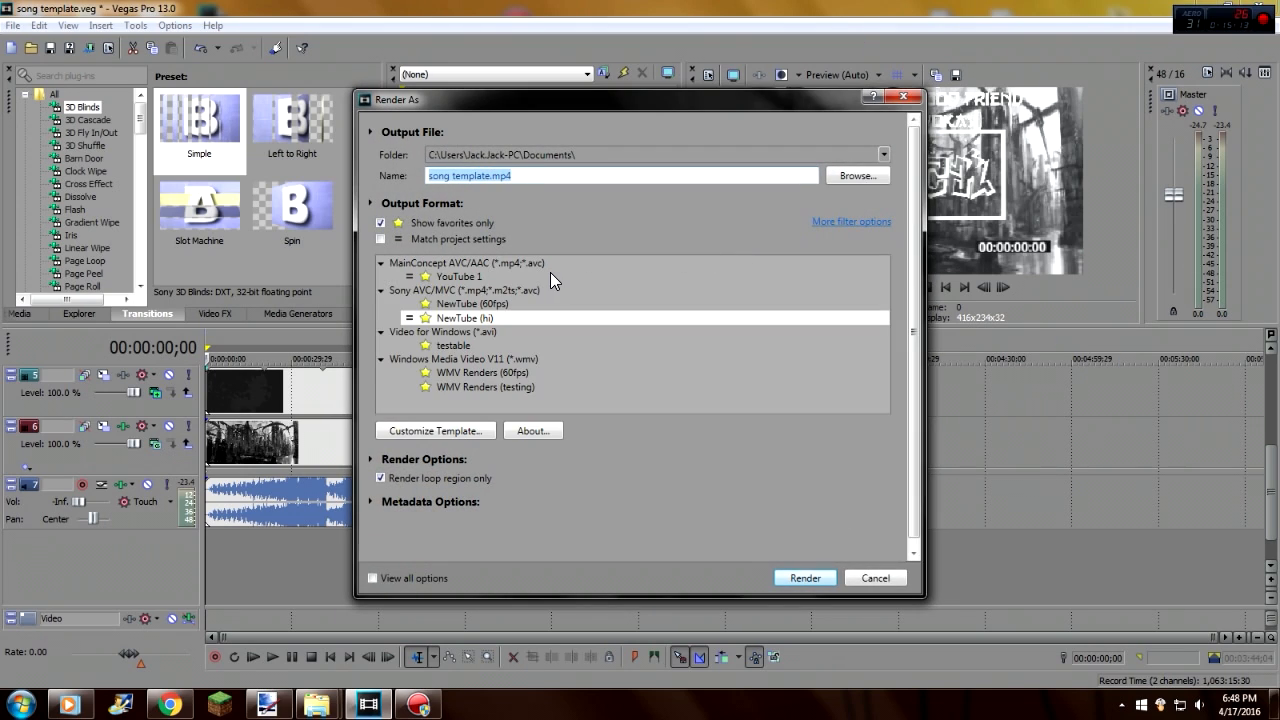
left_click(472, 319)
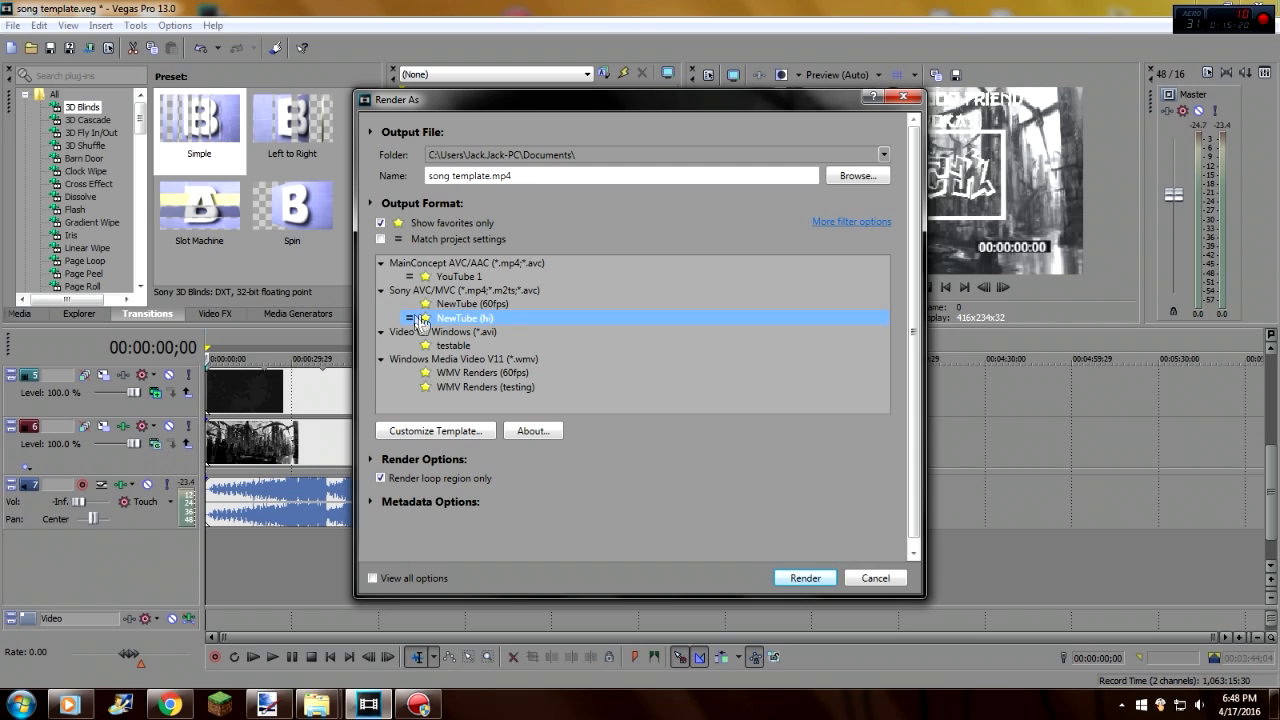
left_click(484, 305)
left_click(464, 319)
left_click(378, 290)
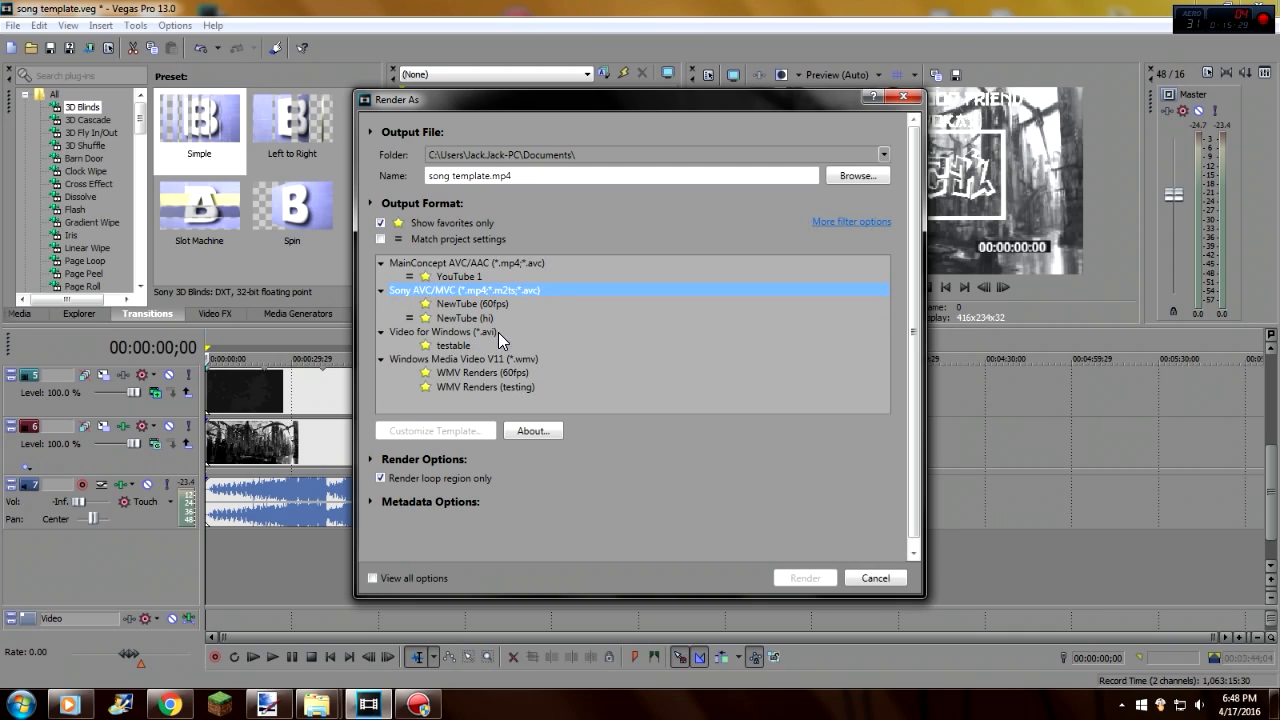
left_click(482, 318)
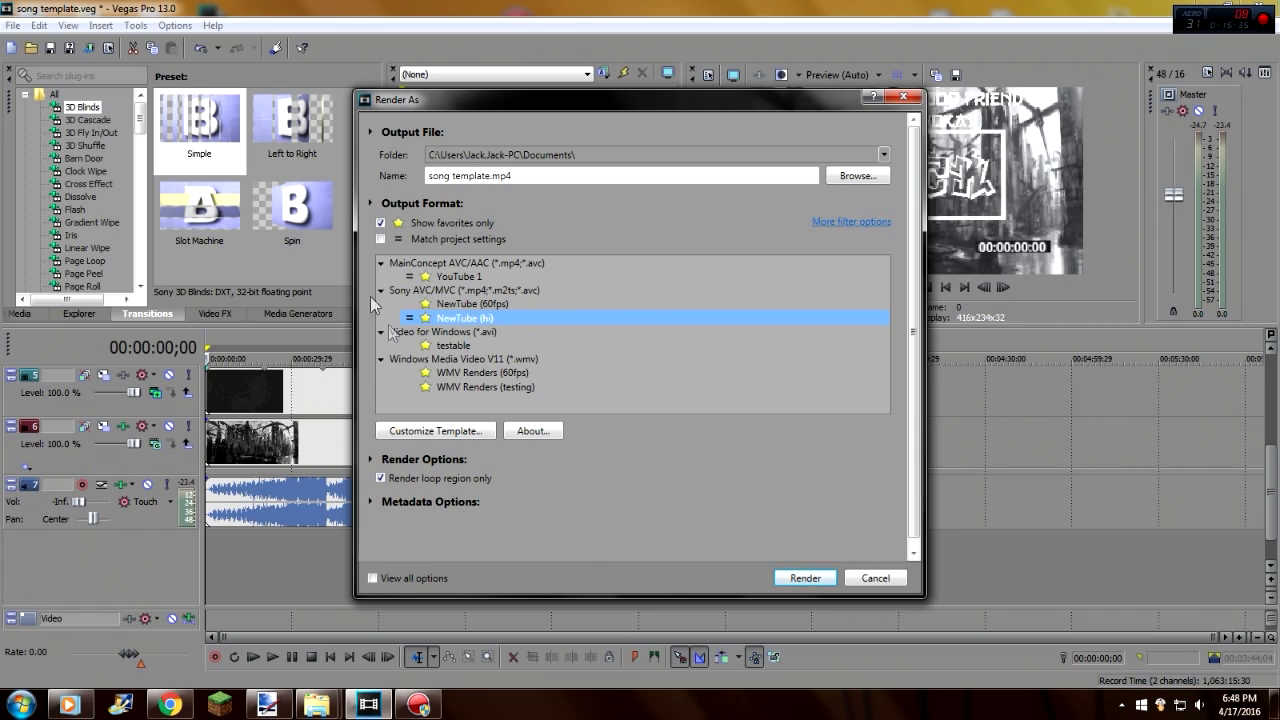
left_click(791, 578)
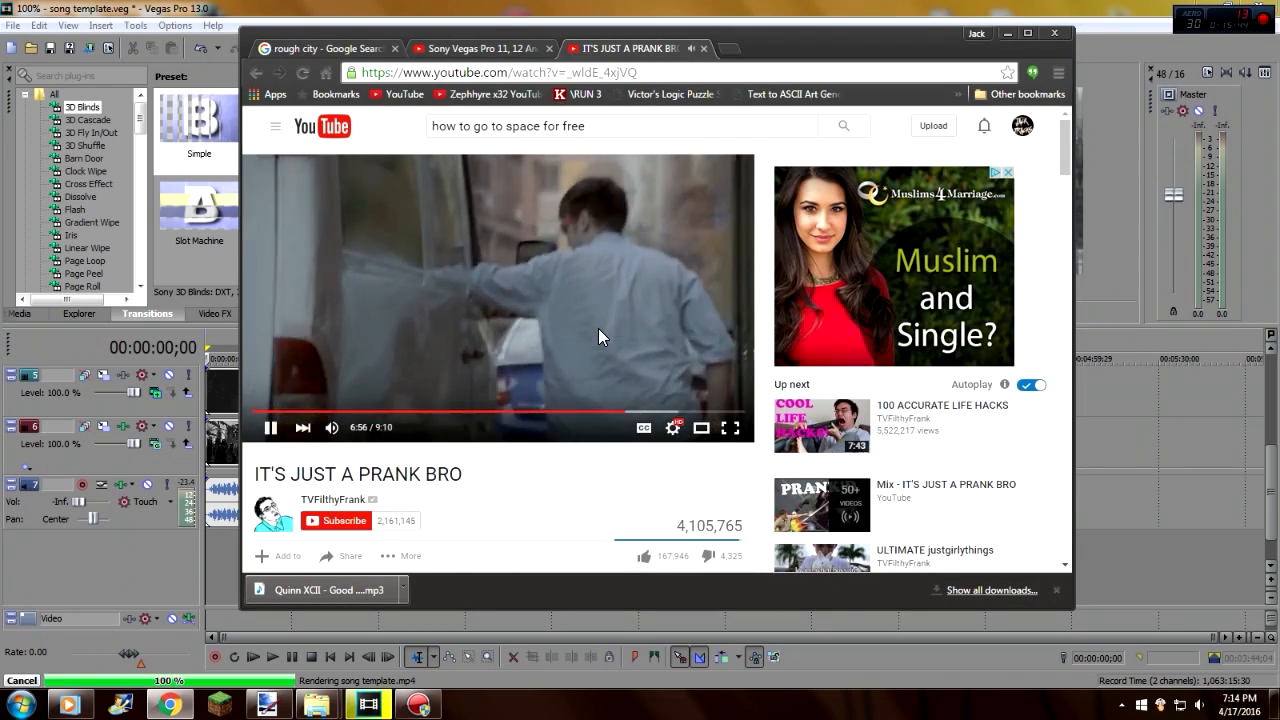
- Pause the browser video, minimize the browser, and play the rendered song template.mp4 for a few seconds before pausing it
left_click(598, 328)
left_click(1007, 33)
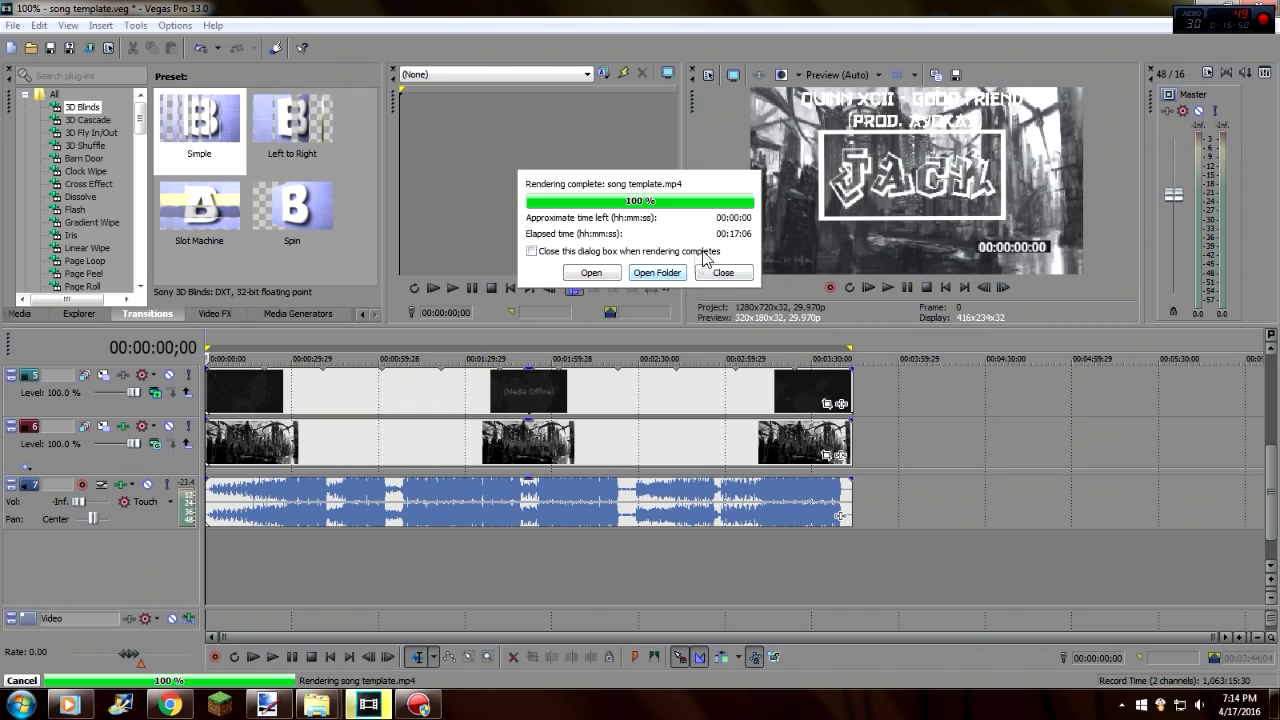
left_click(598, 274)
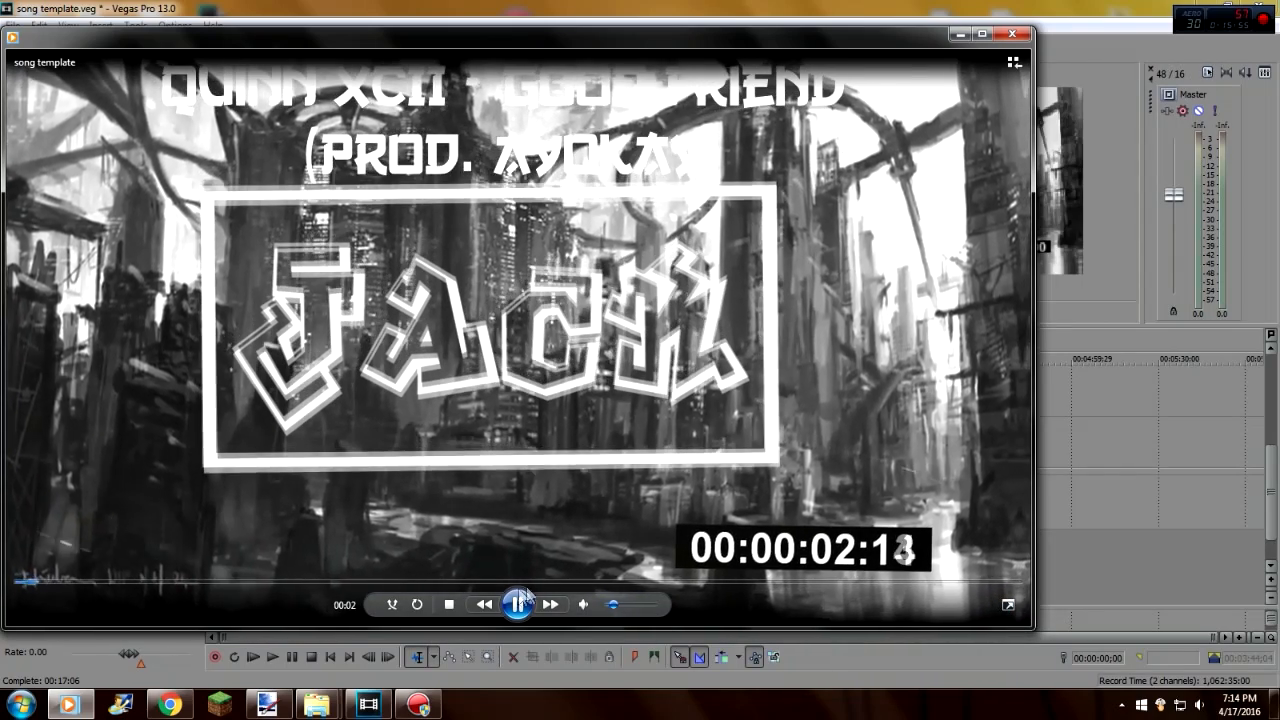
left_click(519, 602)
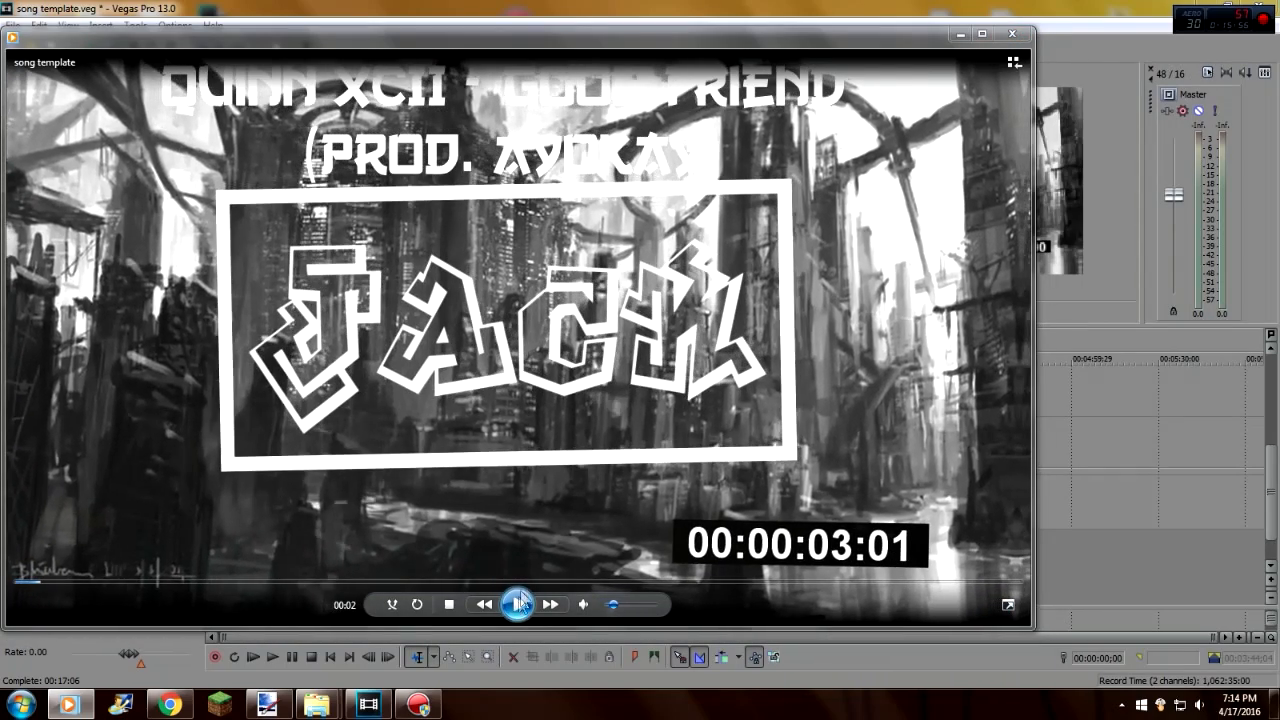